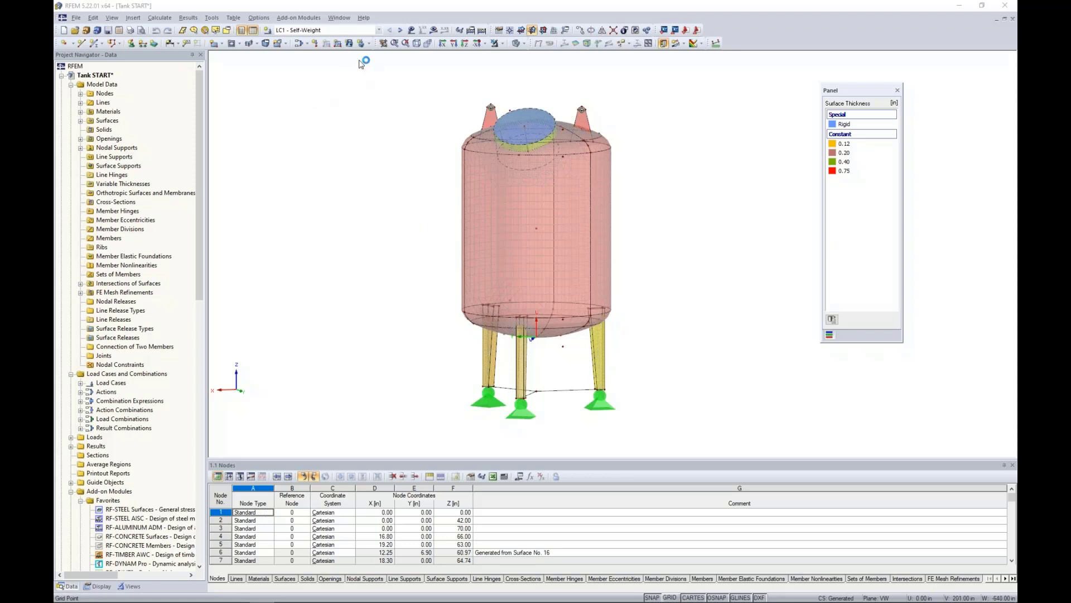
# Display the loads and review load cases LC1 - Self-Weight, LC2 - Fill and LC3 - Wind on the tank model.
pyautogui.click(378, 30)
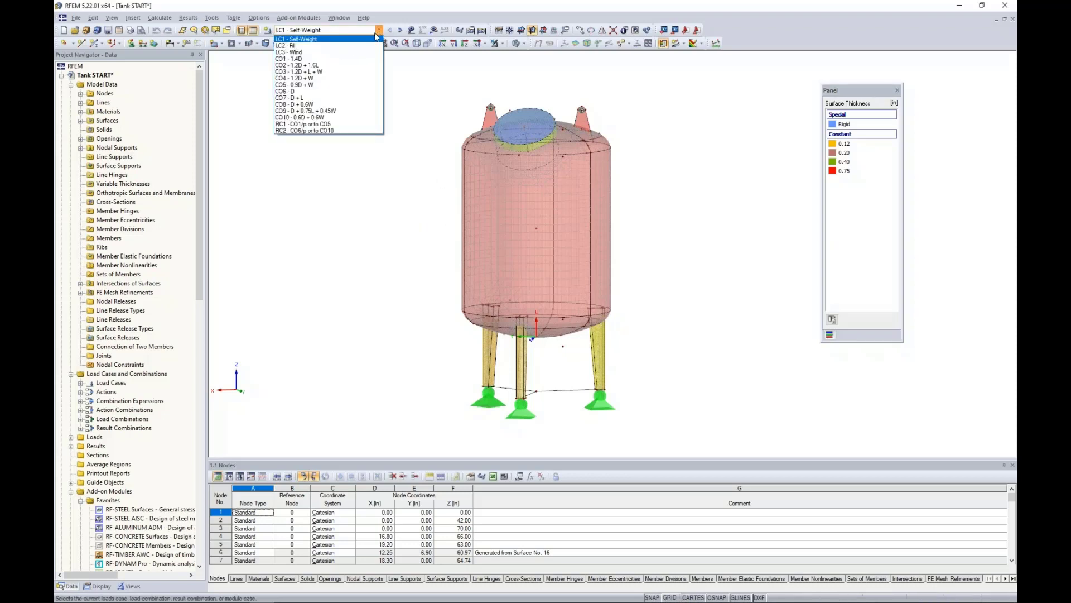
pyautogui.click(373, 39)
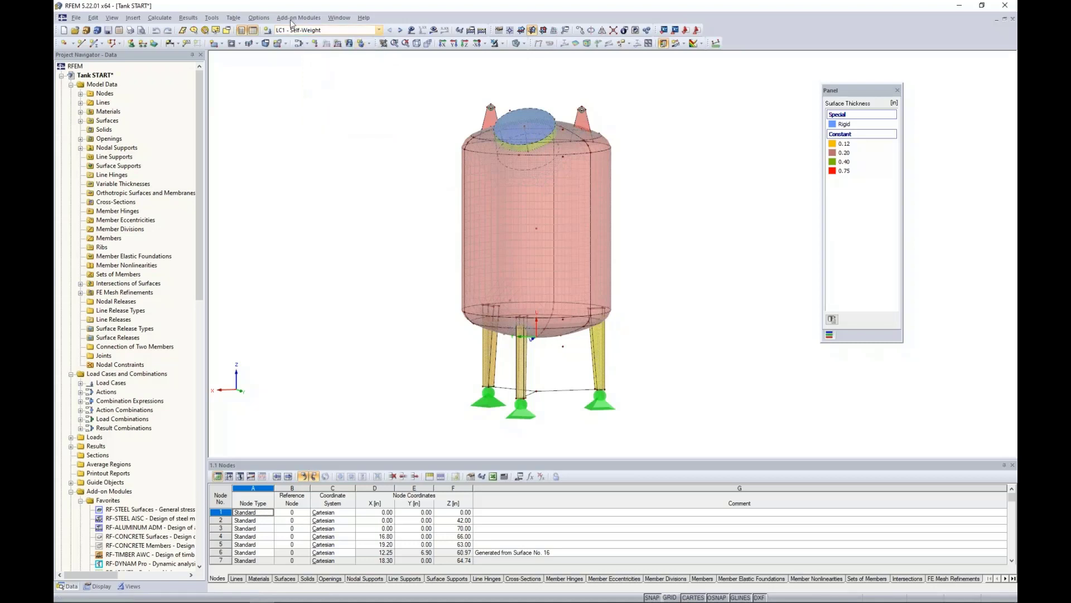
pyautogui.click(411, 31)
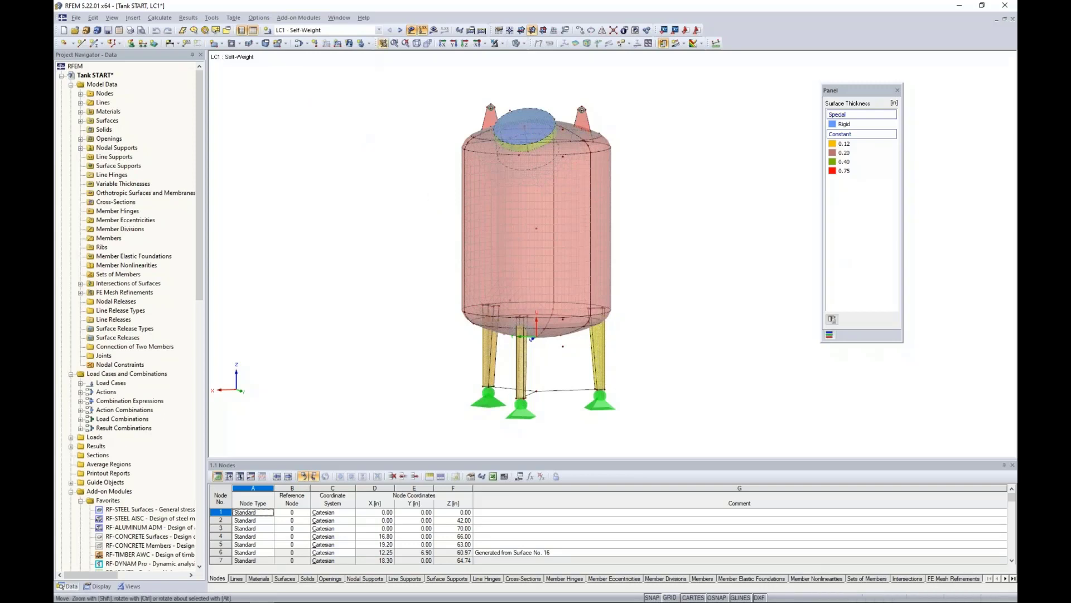
pyautogui.click(400, 30)
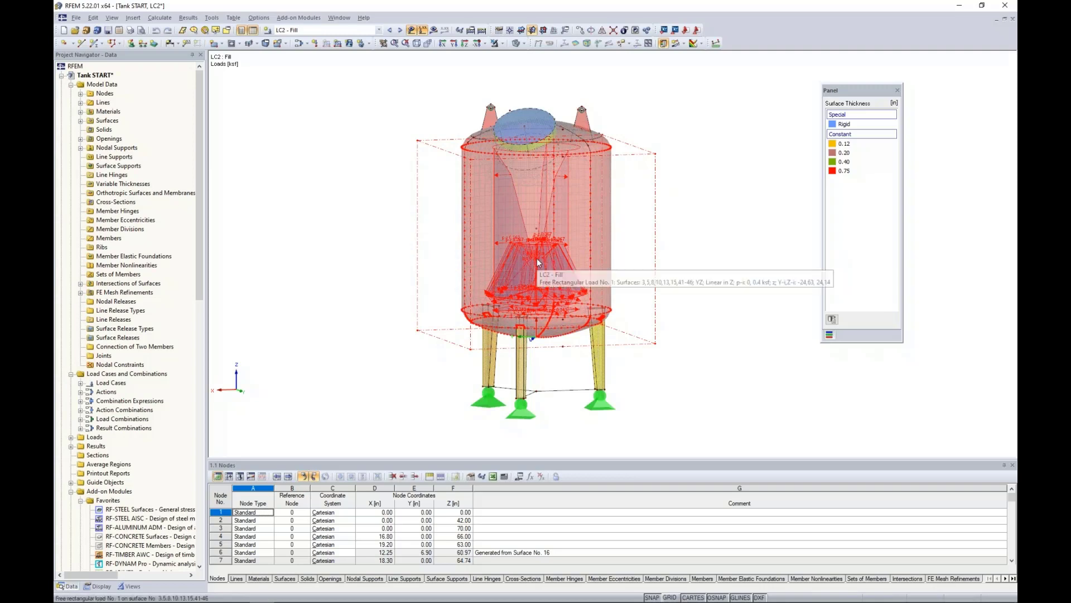
pyautogui.click(401, 30)
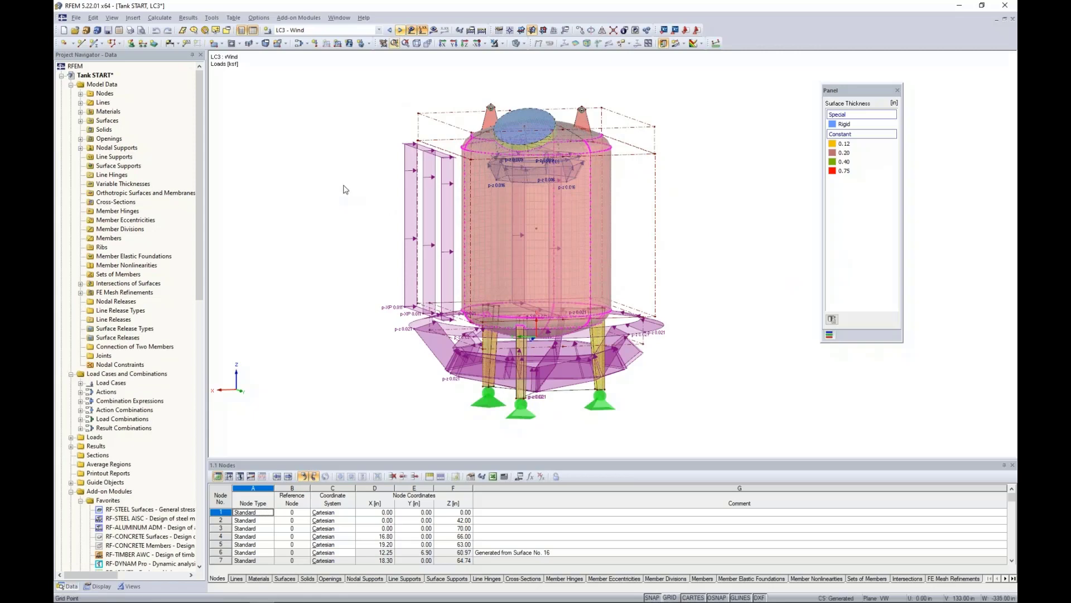
pyautogui.scroll(-1, 368, 223)
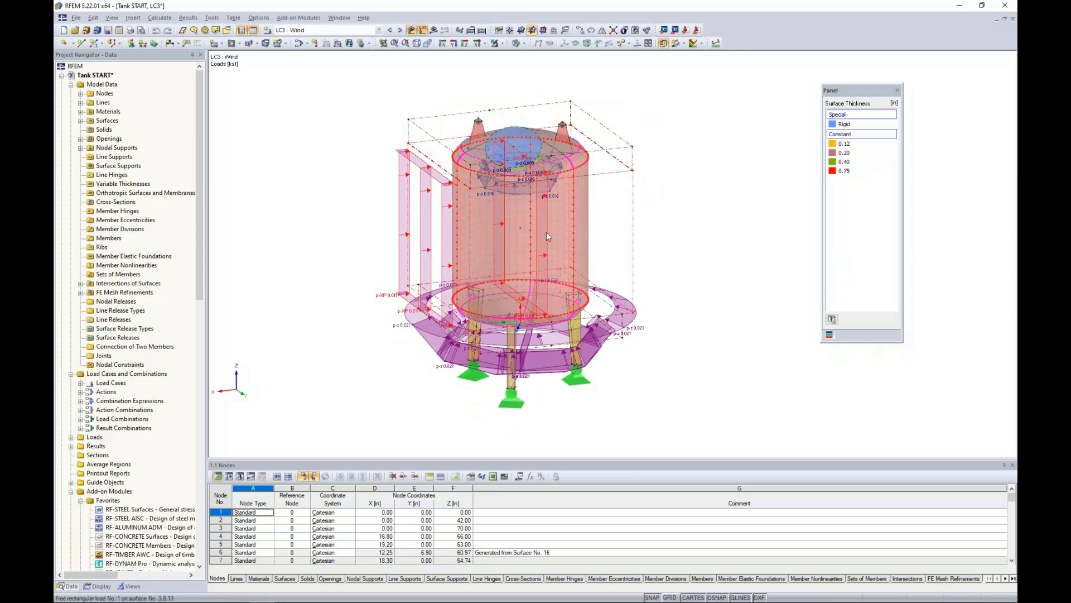
pyautogui.moveTo(547, 234)
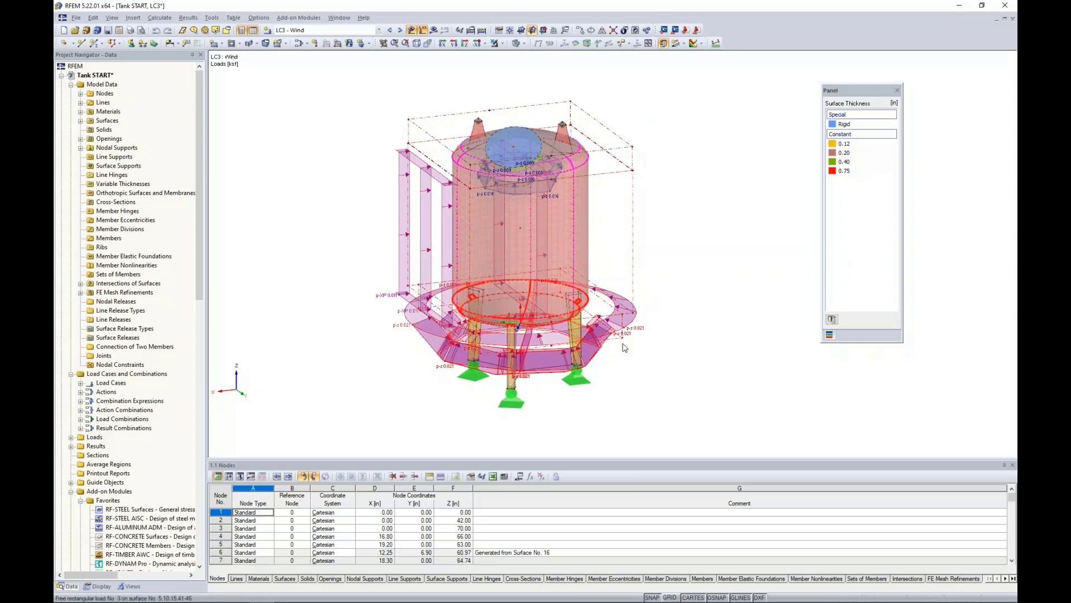
pyautogui.keyDown('ctrl'); pyautogui.moveTo(564, 301); pyautogui.dragTo(682, 260, button='middle'); pyautogui.keyUp('ctrl')
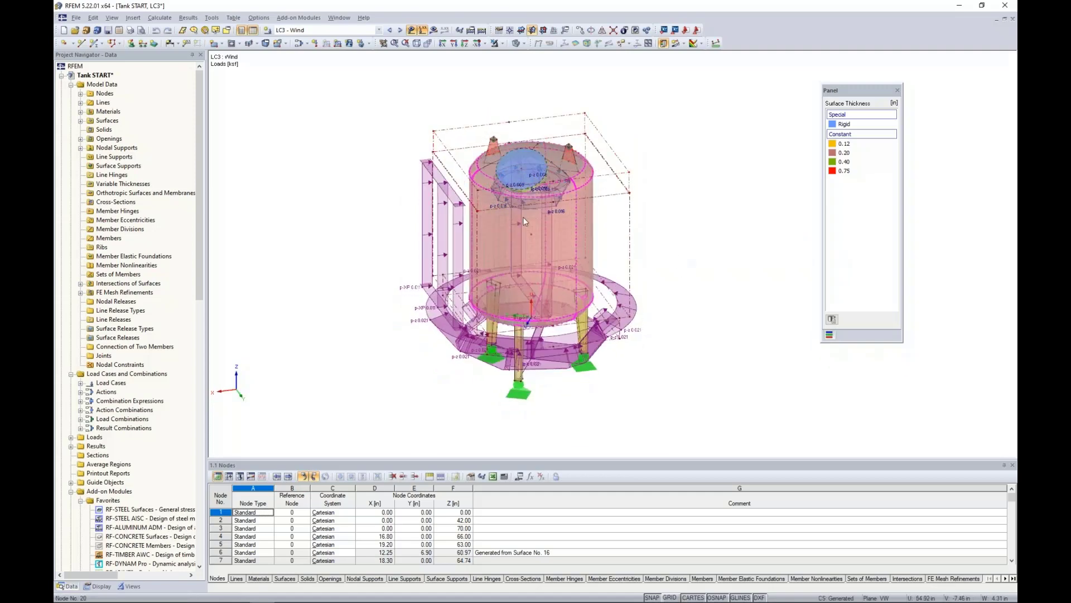
pyautogui.moveTo(530, 209)
# Review the combined loads of CO1 - 1.4D, CO2 - 1.2D + 1.6L and CO3 - 1.2D + L + W.
pyautogui.click(379, 30)
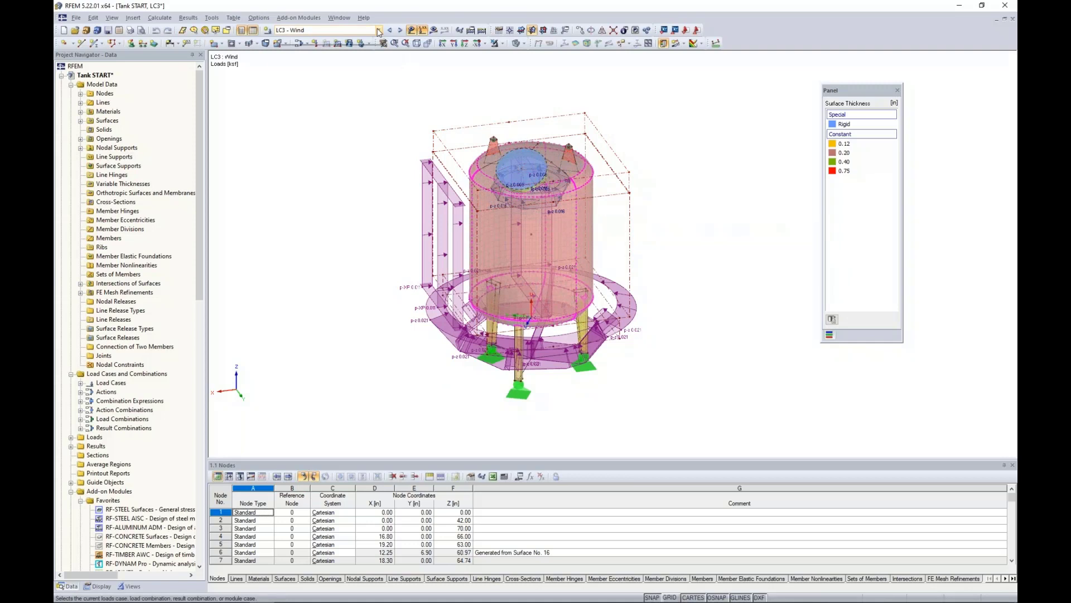
pyautogui.click(355, 65)
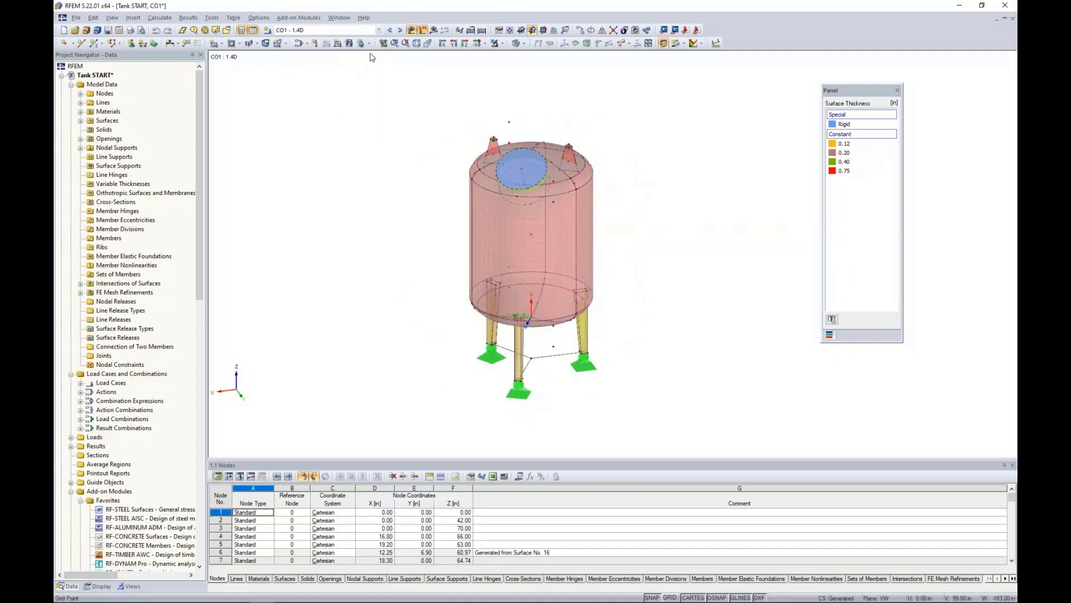
pyautogui.click(400, 30)
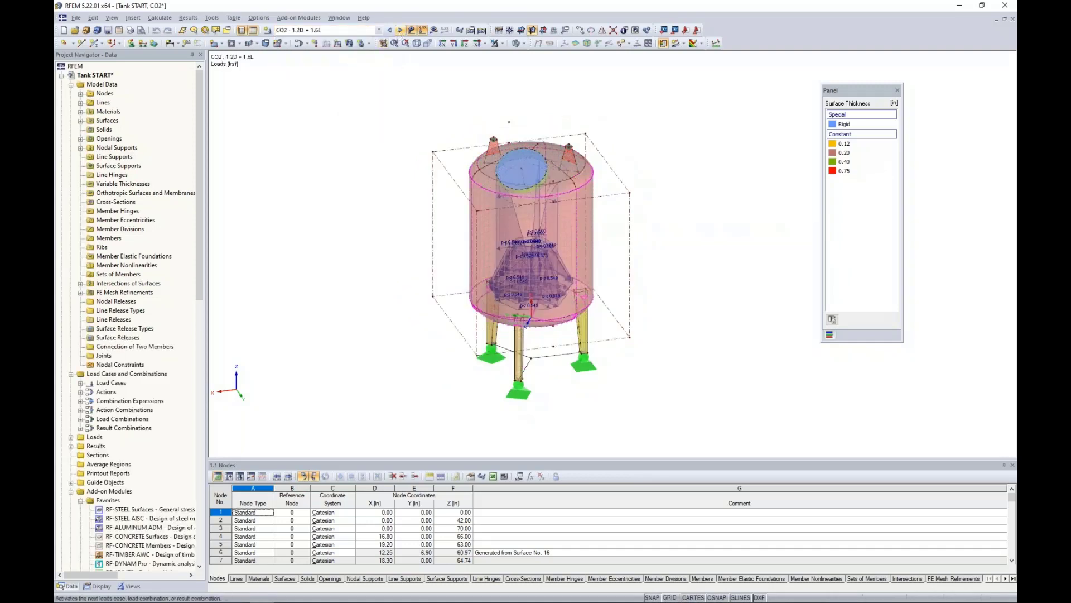
pyautogui.click(400, 30)
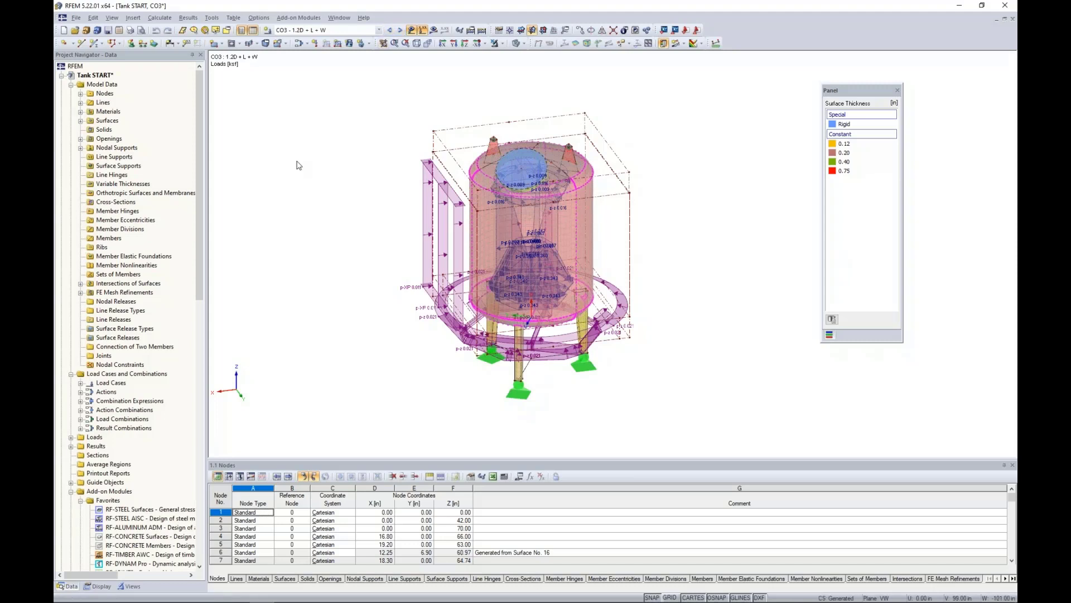
# Display the global deformation results for LC1 - Self-Weight and collapse the Surfaces result category.
pyautogui.click(161, 20)
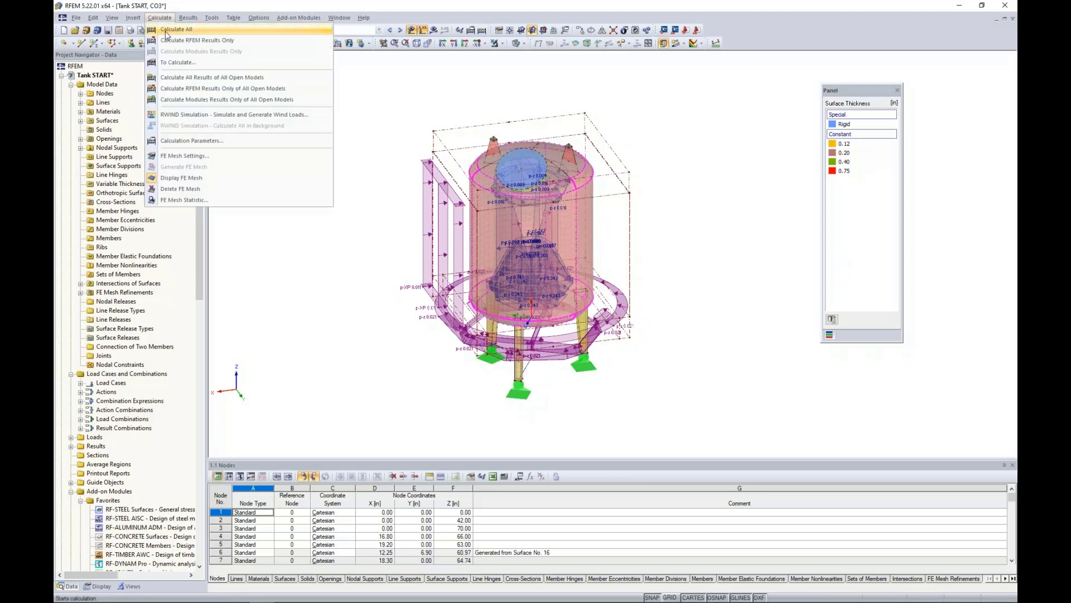
pyautogui.click(380, 35)
pyautogui.click(379, 35)
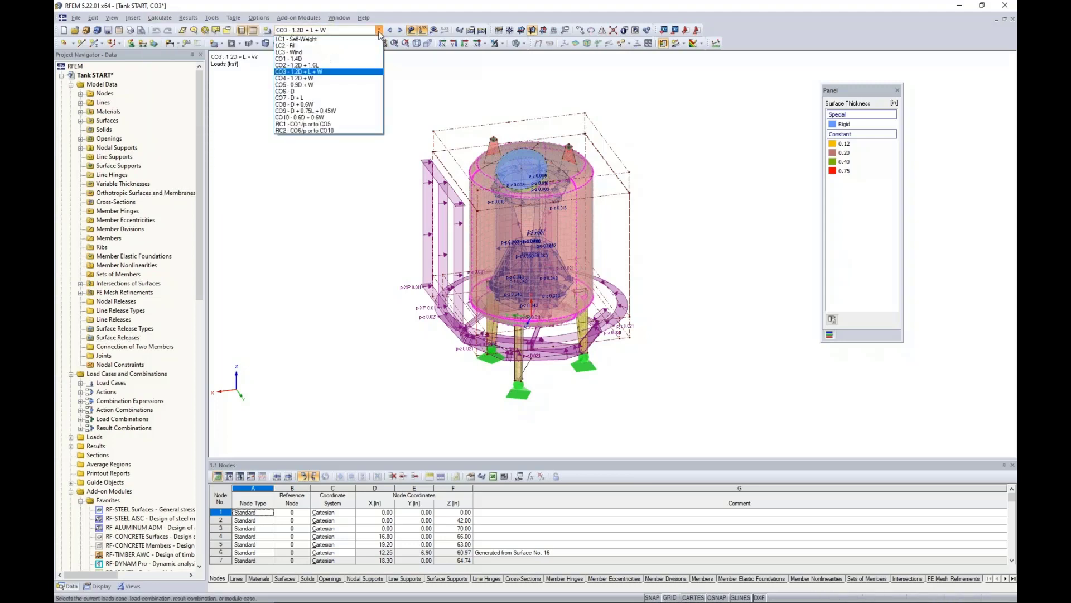
pyautogui.click(368, 39)
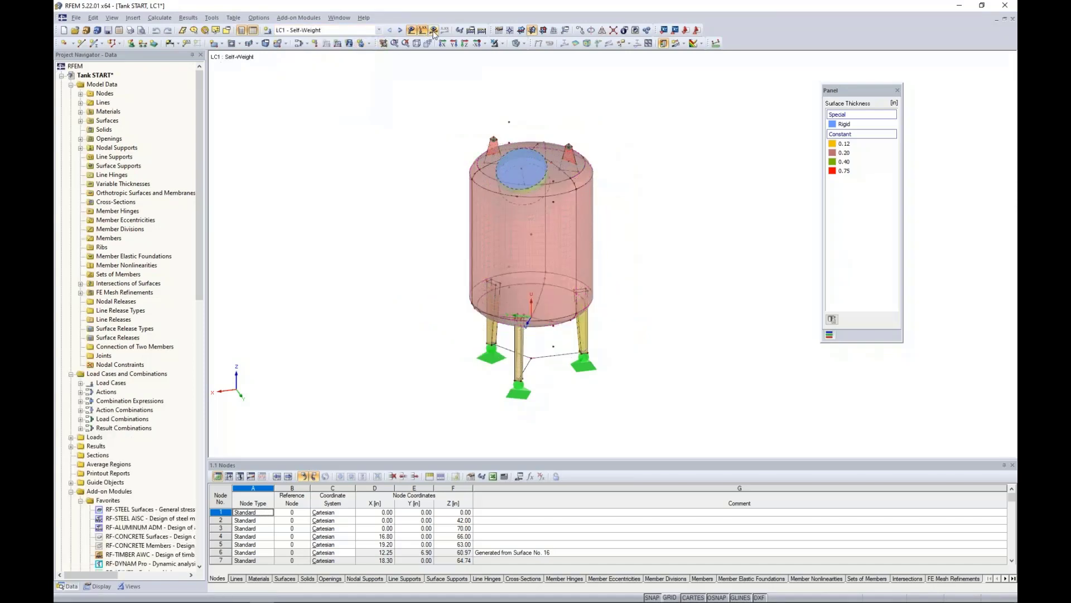
pyautogui.click(434, 31)
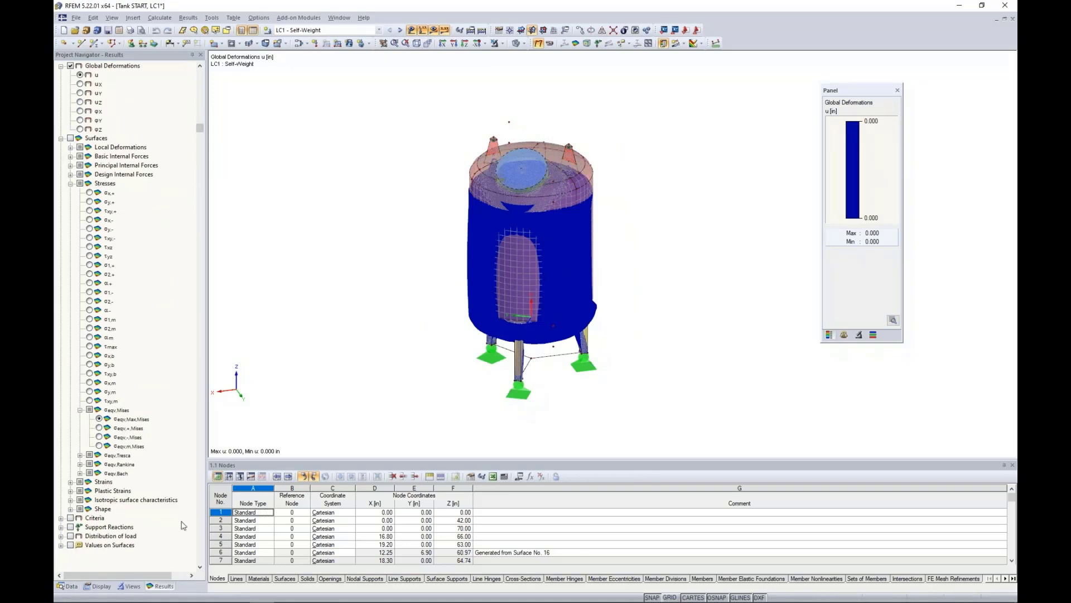
pyautogui.click(61, 138)
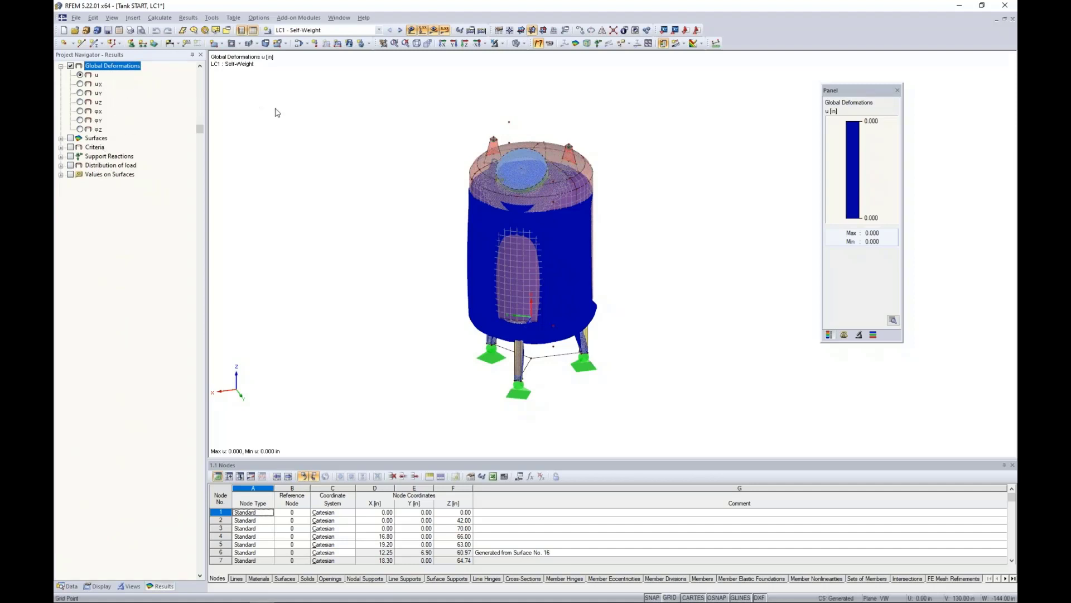
# Step through the global deformations from LC2 - Fill and LC3 - Wind to CO1 - 1.4D.
pyautogui.click(400, 31)
pyautogui.click(400, 30)
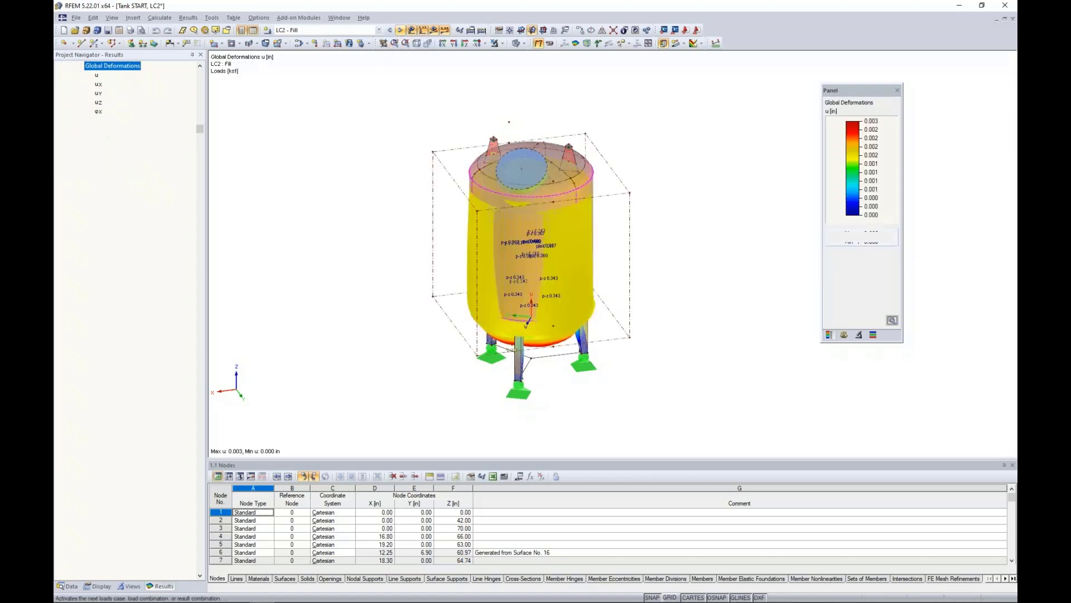
pyautogui.click(400, 30)
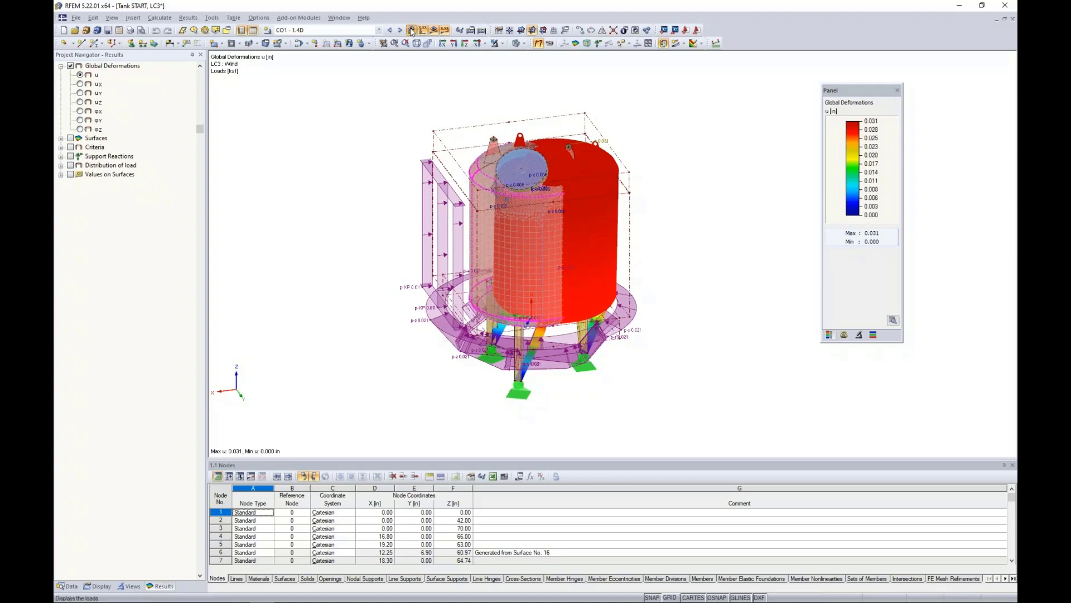
# Hide the loads and examine the tank's global deformations for CO2 - 1.2D + 1.6L and CO3 - 1.2D + L + W.
pyautogui.click(412, 31)
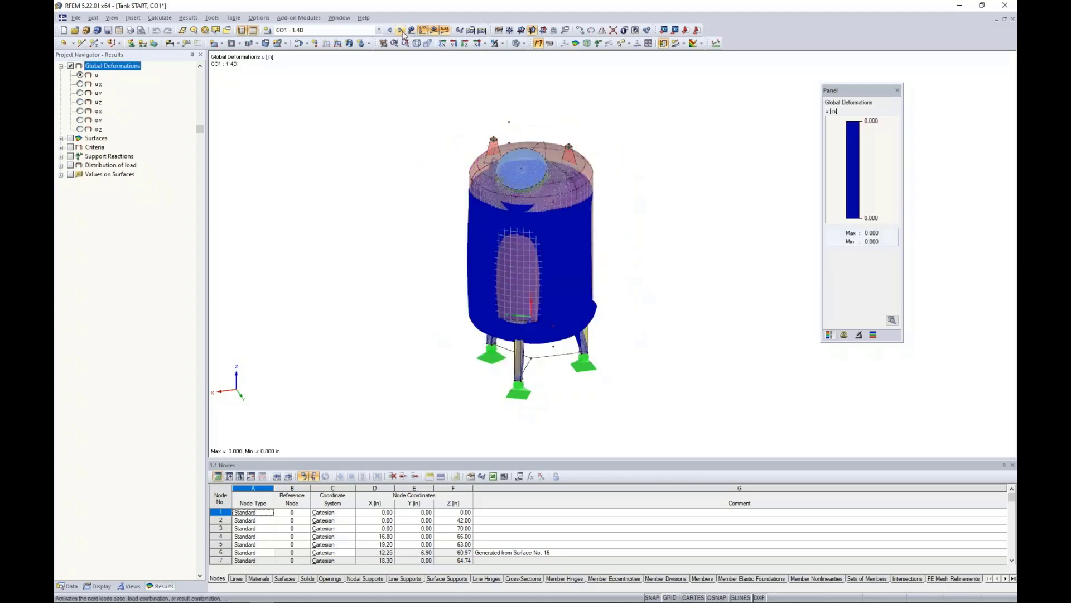
pyautogui.click(400, 30)
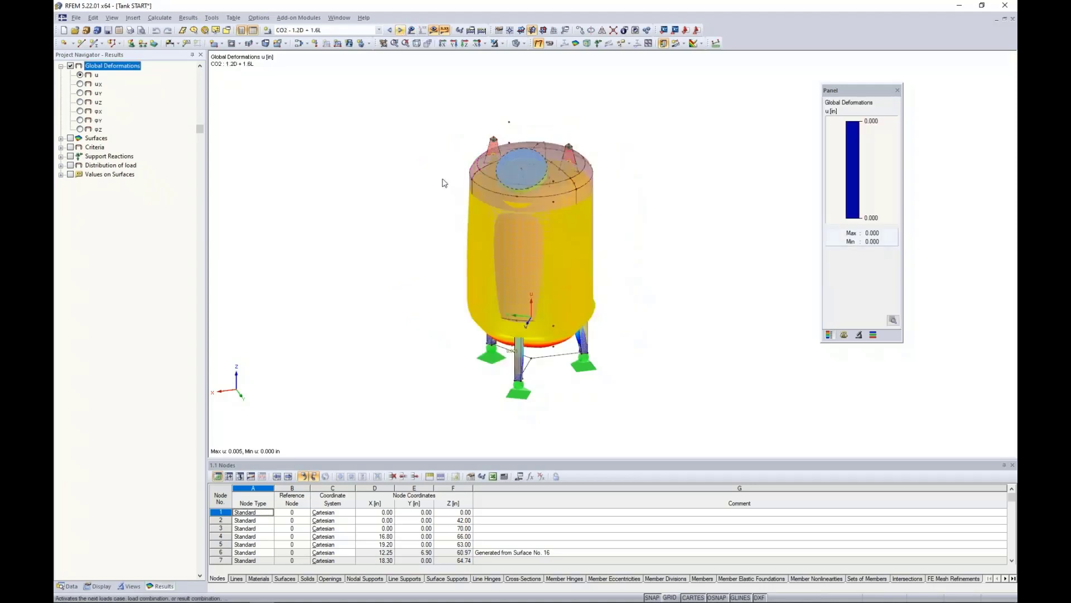
pyautogui.keyDown('ctrl'); pyautogui.moveTo(444, 183); pyautogui.dragTo(447, 168, button='middle'); pyautogui.keyUp('ctrl')
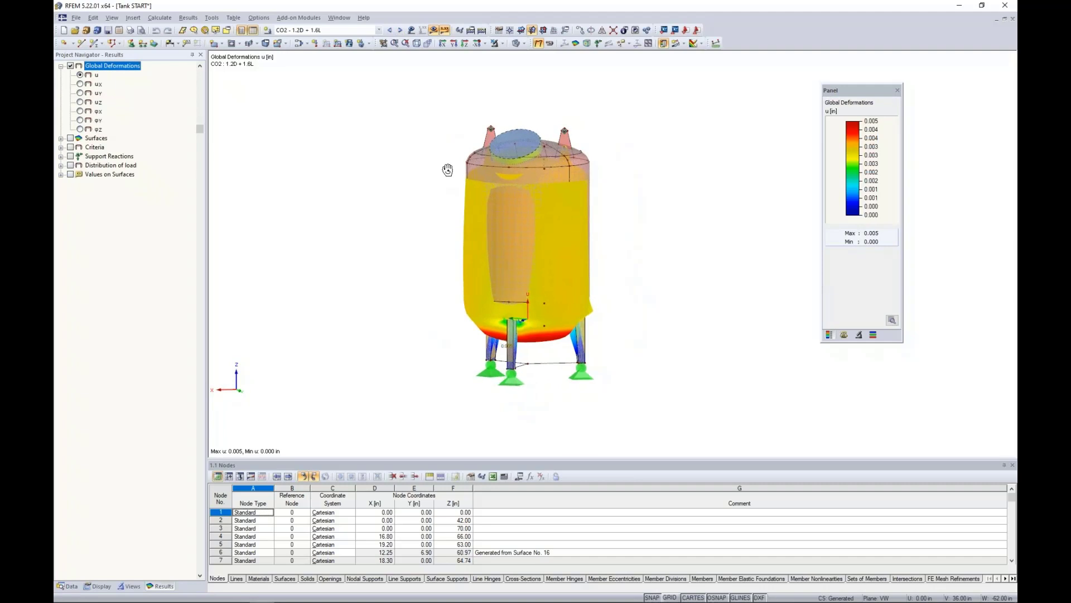
pyautogui.click(400, 31)
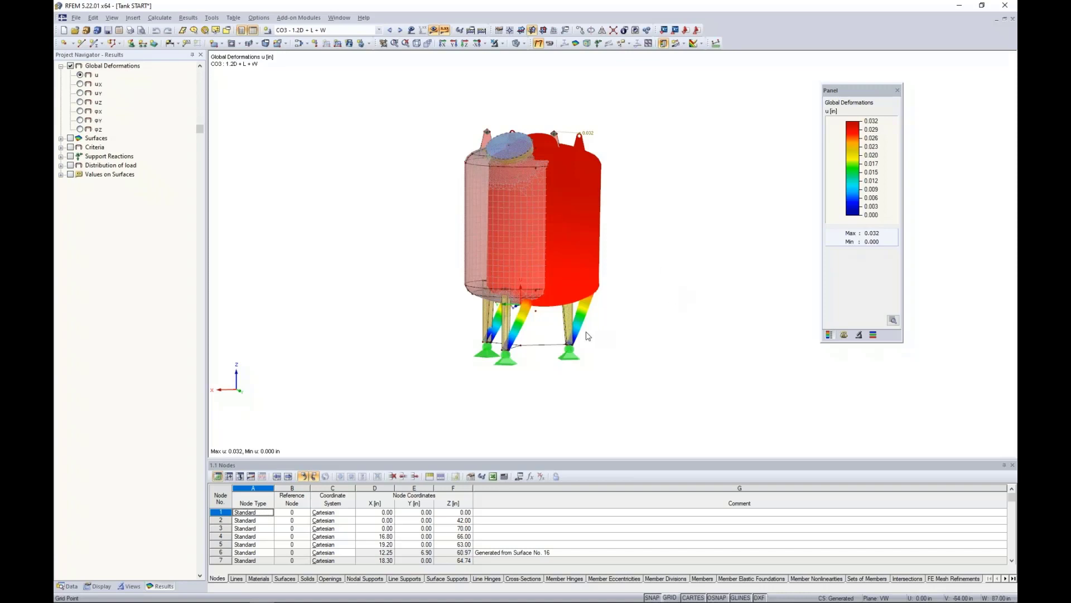
pyautogui.scroll(3, 589, 335)
pyautogui.moveTo(629, 305); pyautogui.dragTo(631, 354, button='middle')
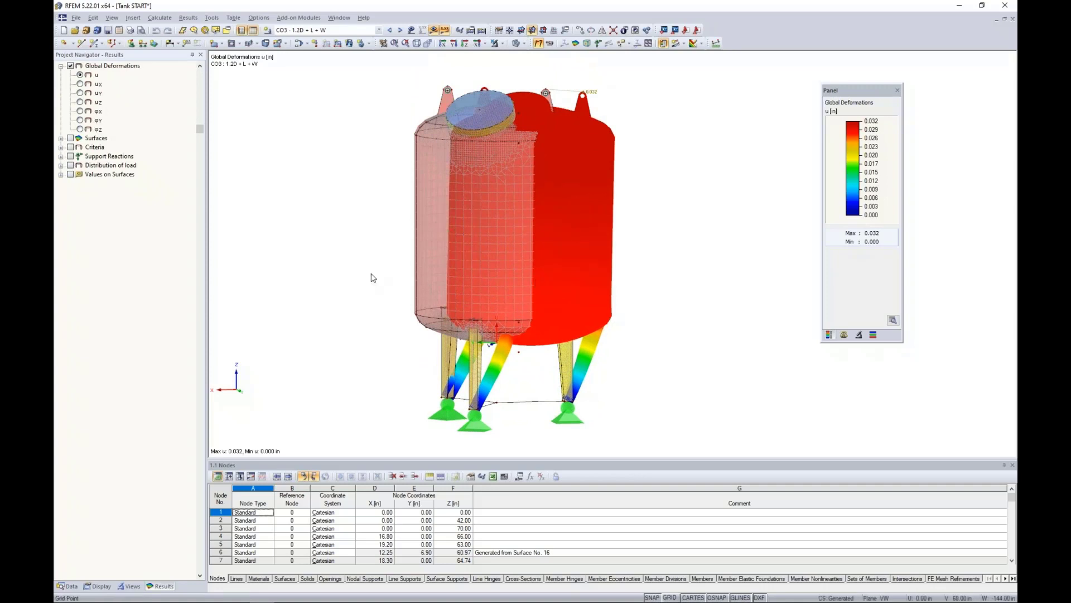
pyautogui.keyDown('ctrl'); pyautogui.moveTo(371, 278); pyautogui.dragTo(395, 290, button='middle'); pyautogui.keyUp('ctrl')
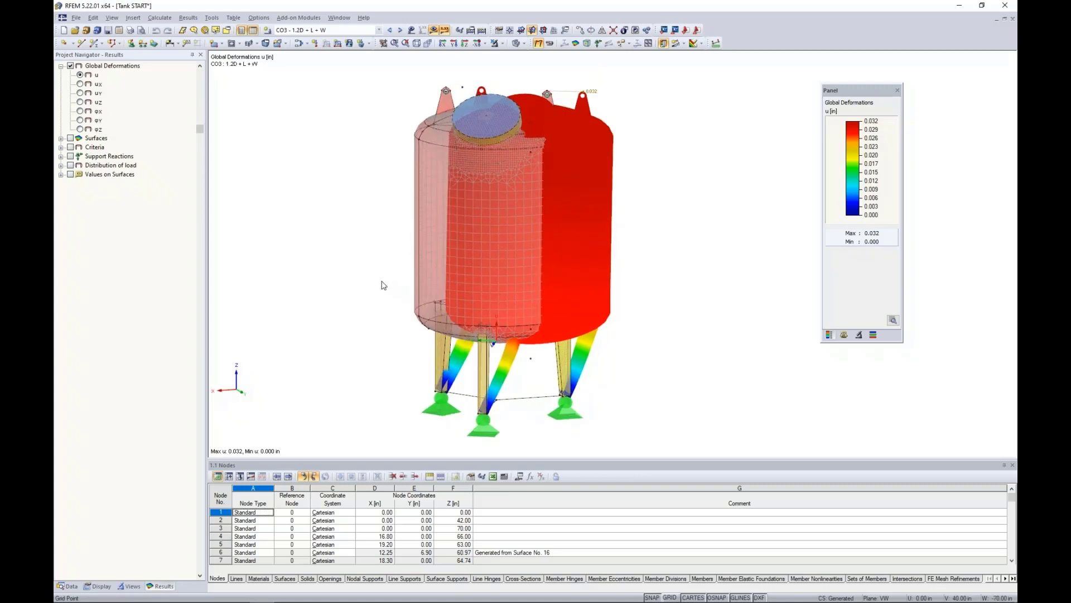
# Show the LC2 - Fill loads without results and inspect the settings of free rectangular load No. 1, leaving them unedited.
pyautogui.click(335, 32)
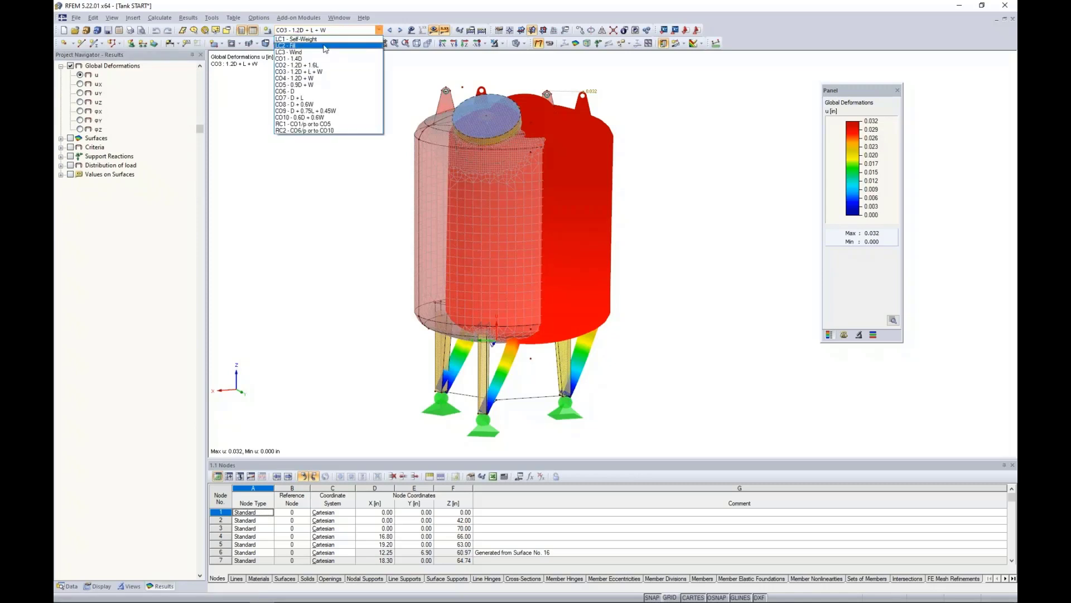
pyautogui.click(325, 46)
pyautogui.click(445, 30)
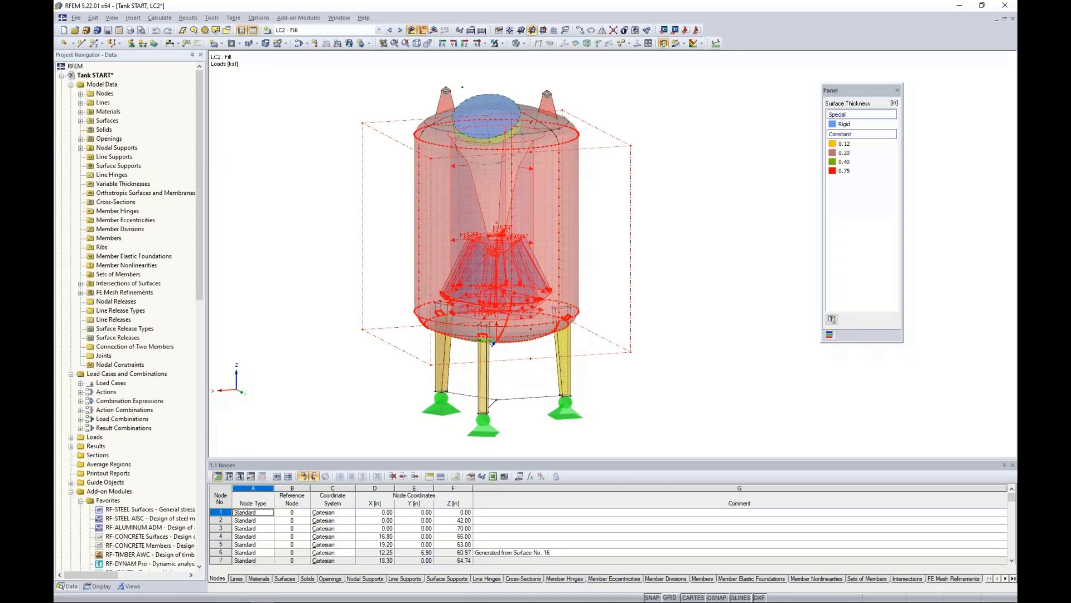
pyautogui.doubleClick(493, 344)
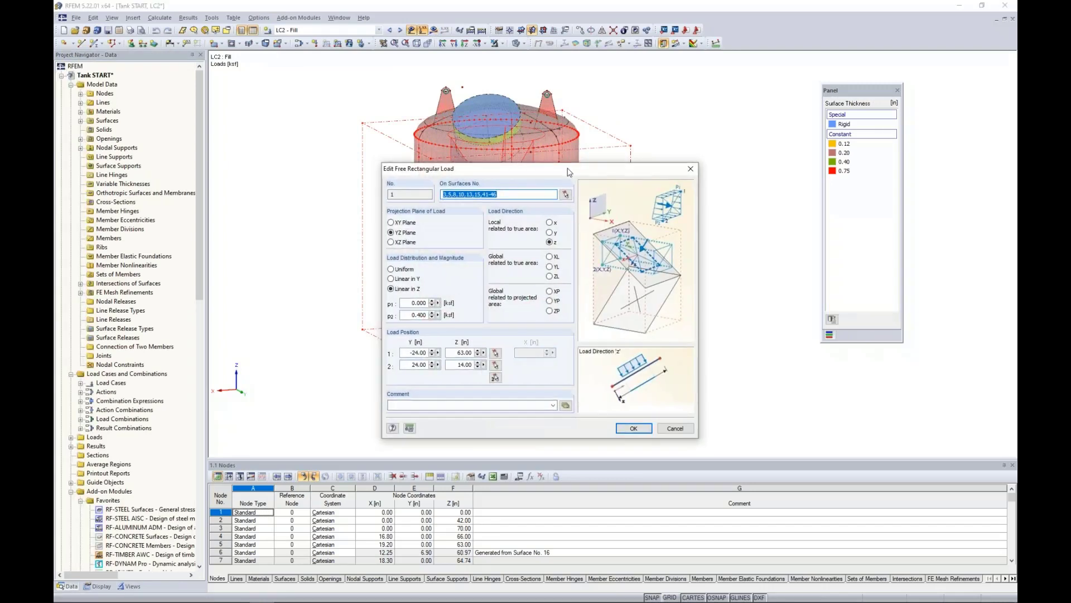
pyautogui.moveTo(568, 171); pyautogui.dragTo(744, 104)
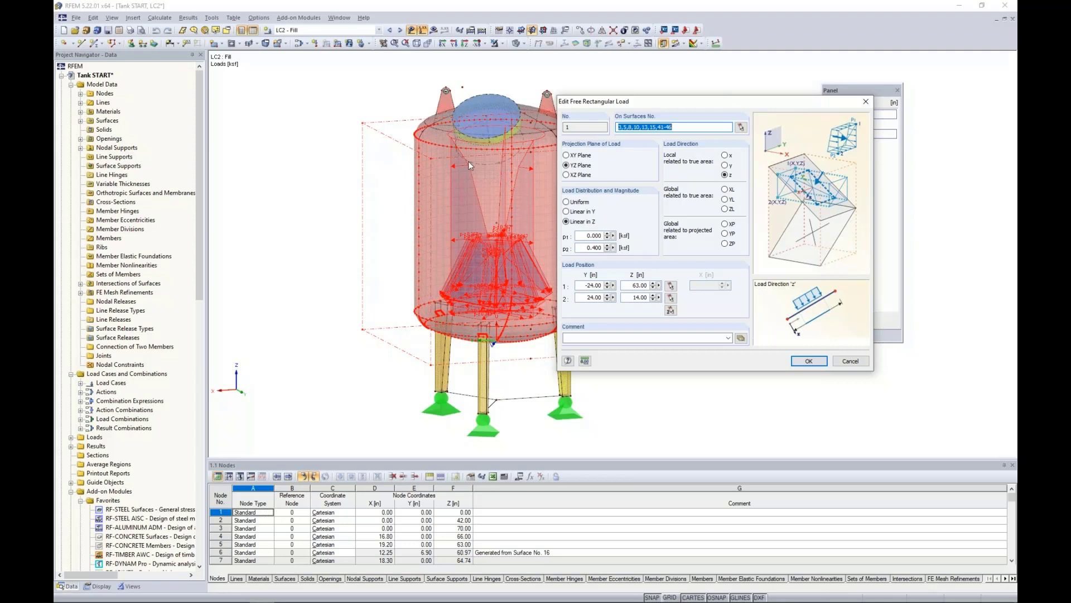
pyautogui.click(851, 360)
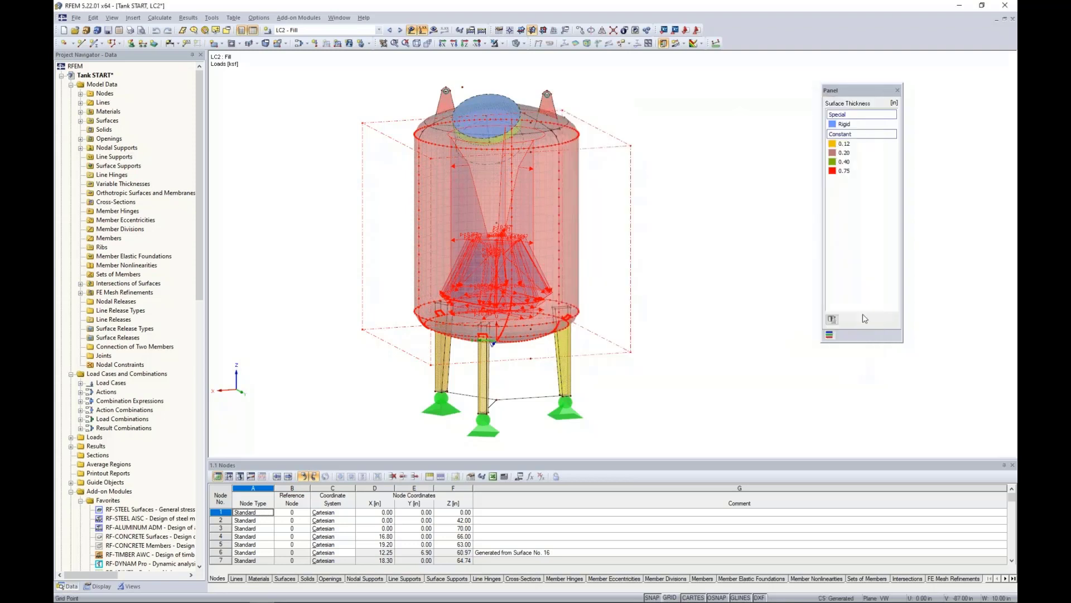
# Replace the global deformations with the distribution of load results for LC2 - Fill, and hide the load symbols.
pyautogui.click(434, 31)
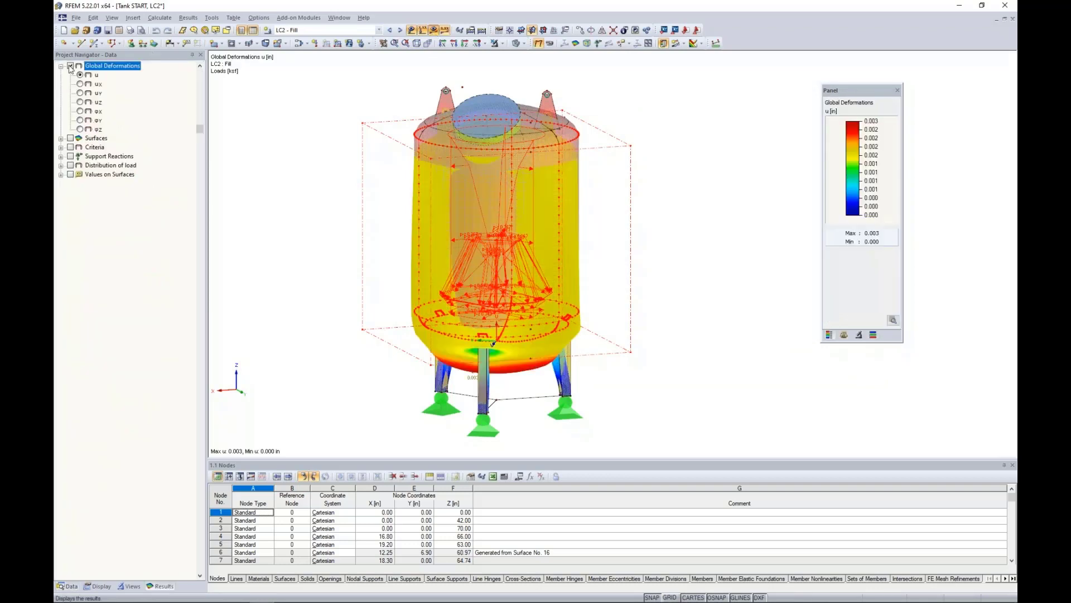
pyautogui.click(71, 66)
pyautogui.click(62, 66)
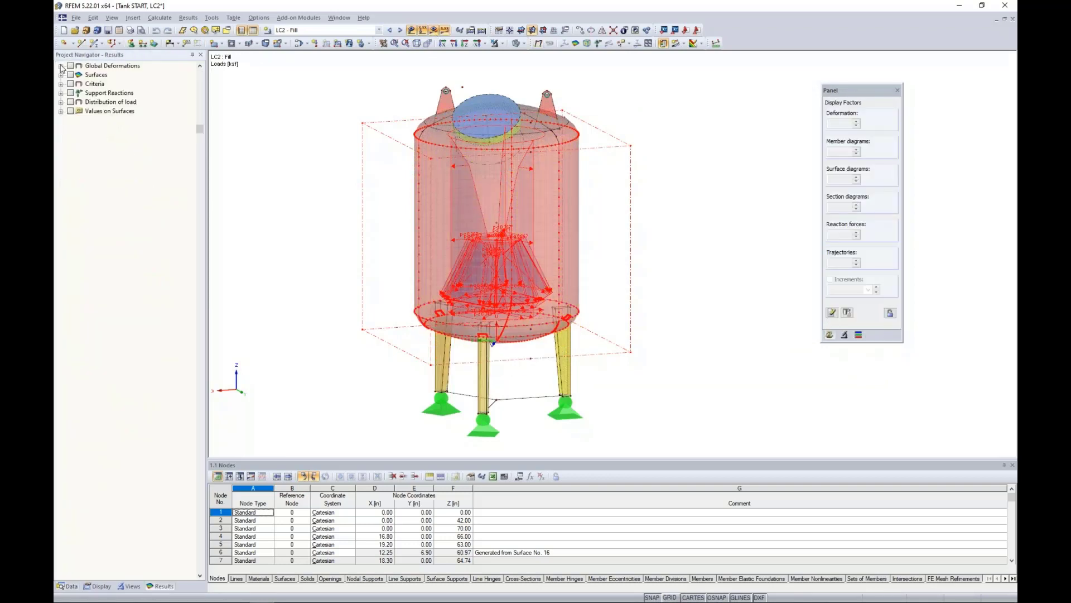
pyautogui.click(61, 102)
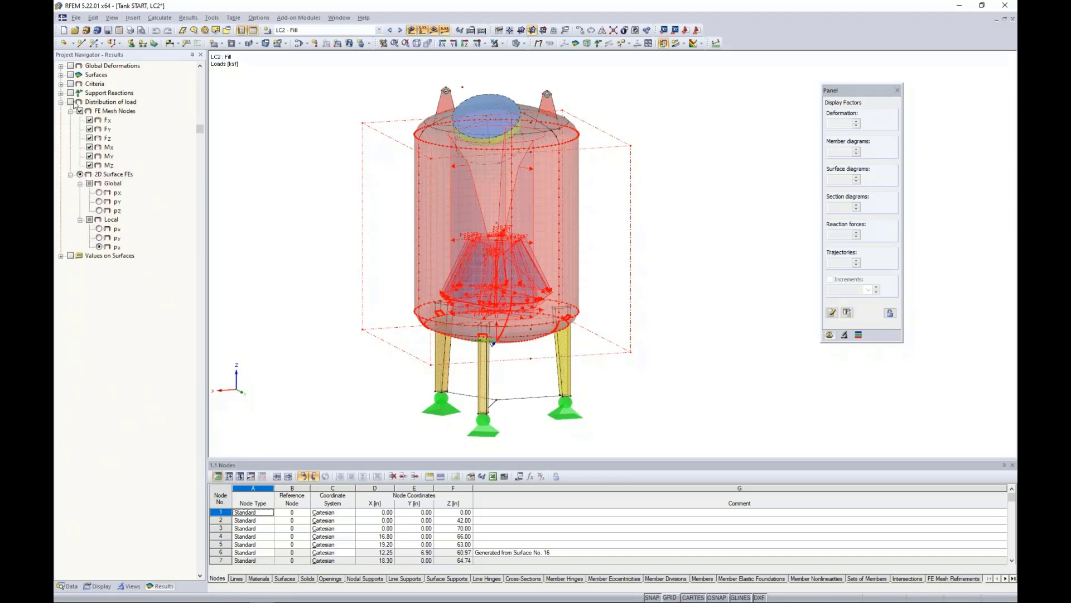
pyautogui.click(70, 102)
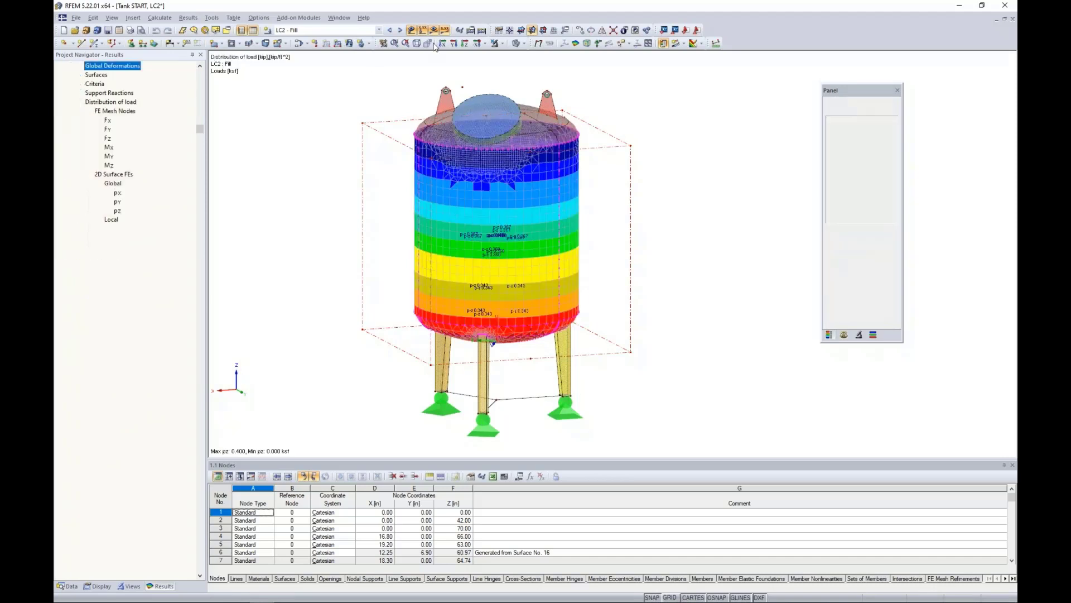
pyautogui.click(423, 29)
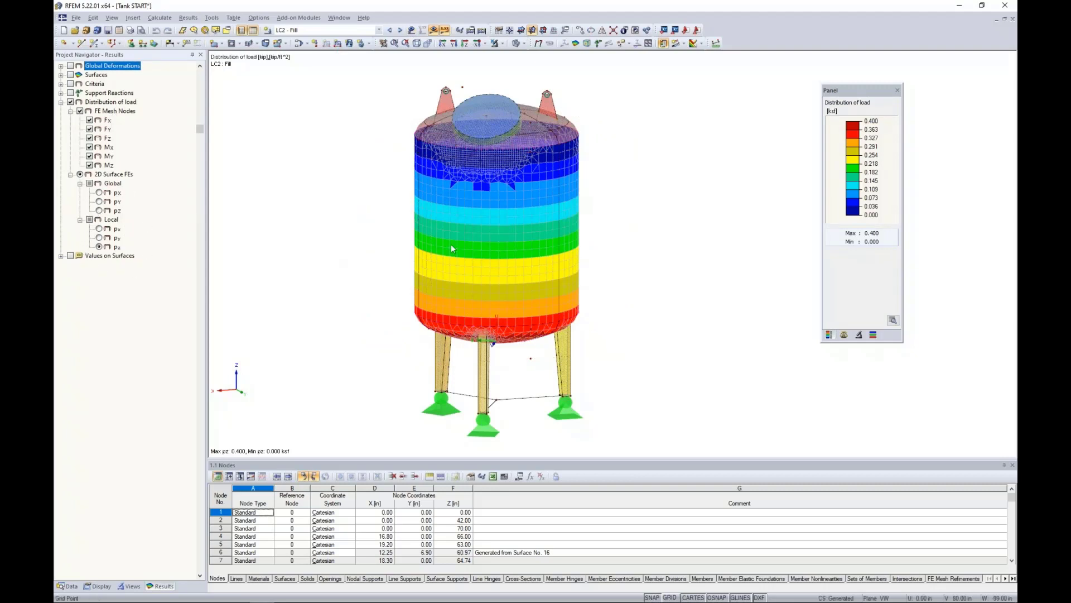
# Examine the LC2 - Fill load distribution on the tank's wall and underside against the color scale.
pyautogui.moveTo(622, 266); pyautogui.dragTo(634, 239, button='middle')
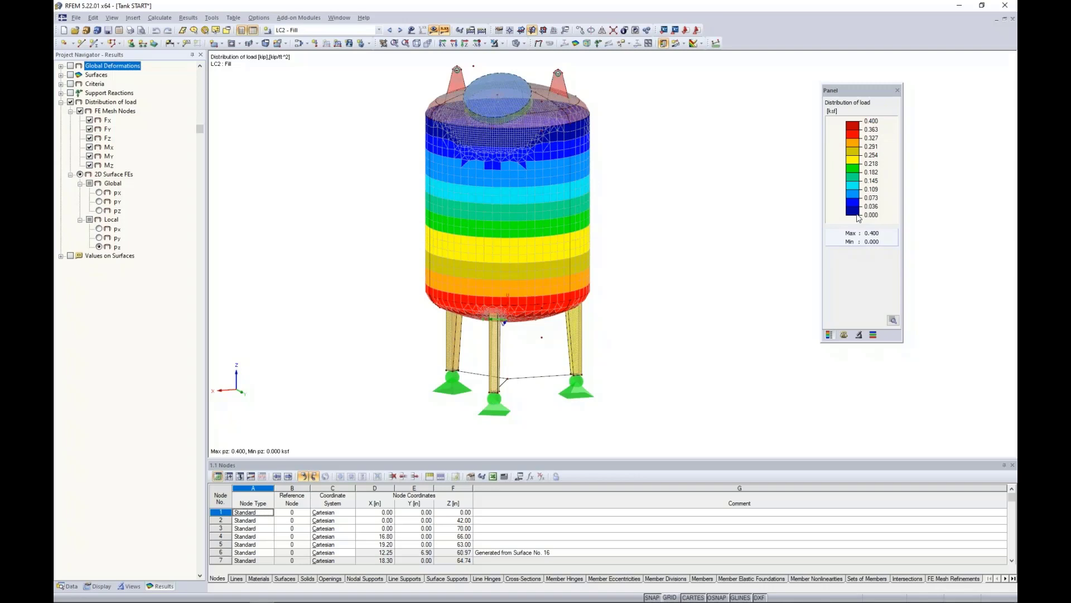
pyautogui.keyDown('ctrl'); pyautogui.moveTo(612, 323); pyautogui.dragTo(595, 112, button='middle'); pyautogui.keyUp('ctrl')
pyautogui.scroll(3, 504, 272)
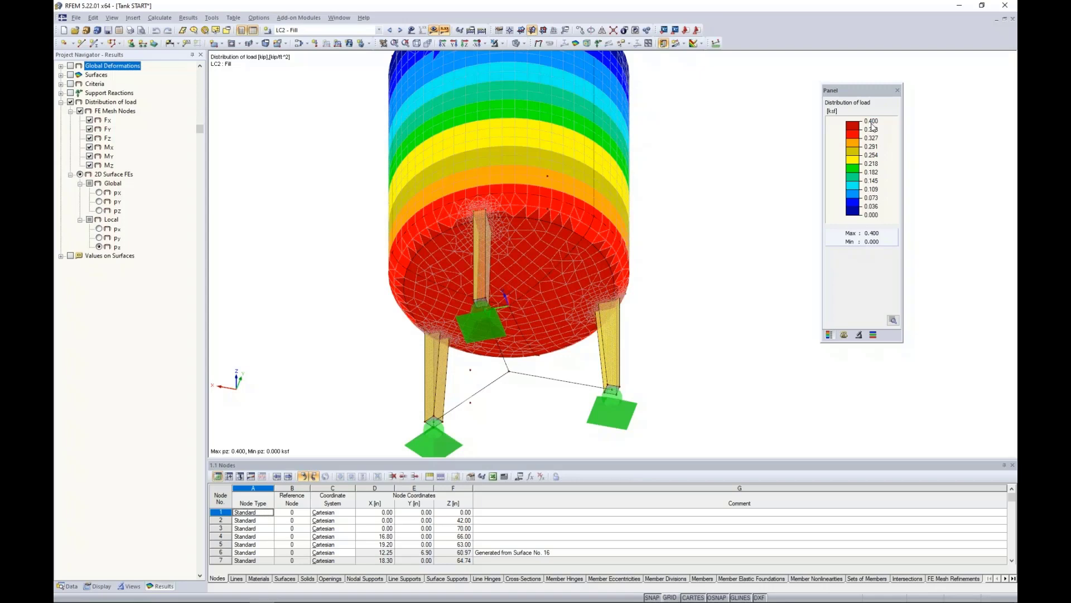
pyautogui.keyDown('ctrl'); pyautogui.moveTo(674, 162); pyautogui.dragTo(684, 262, button='middle'); pyautogui.keyUp('ctrl')
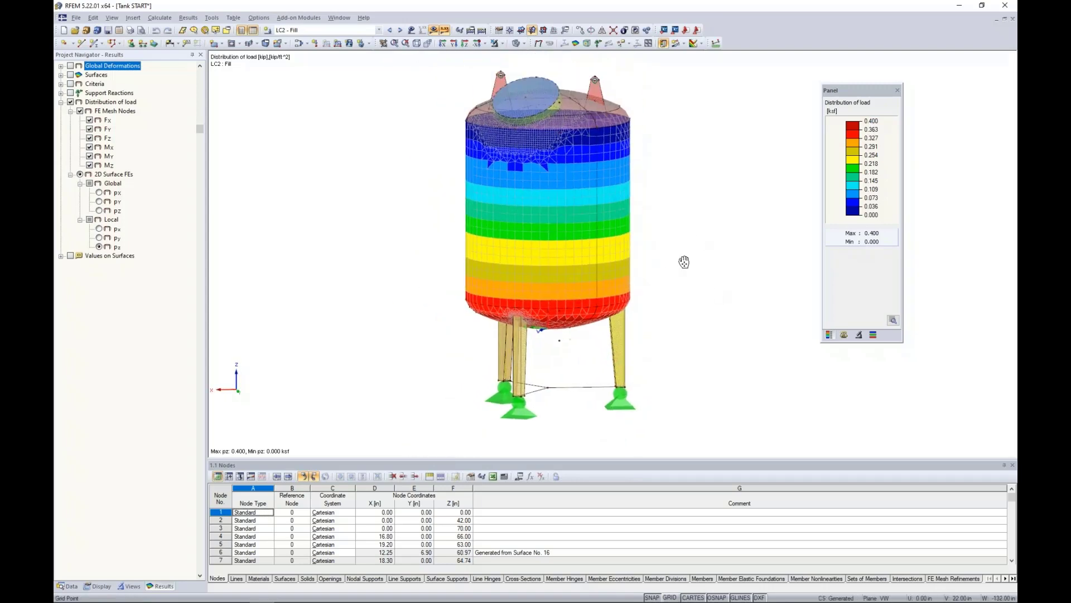
# Switch the distribution of load to LC3 - Wind and briefly show its load symbols for comparison, hiding them again.
pyautogui.click(400, 30)
pyautogui.scroll(-3, 372, 165)
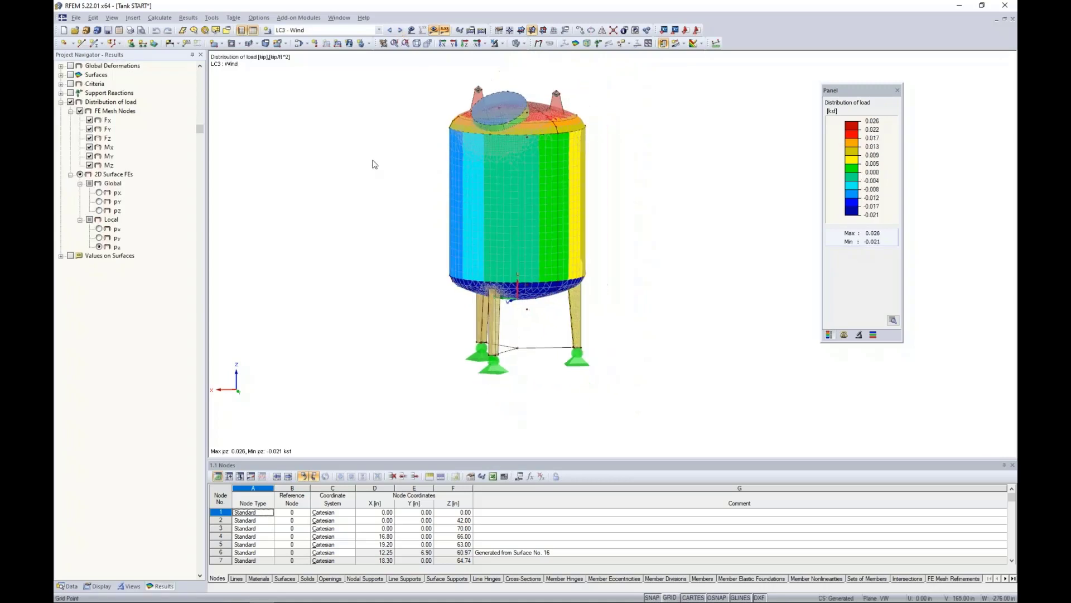
pyautogui.click(412, 30)
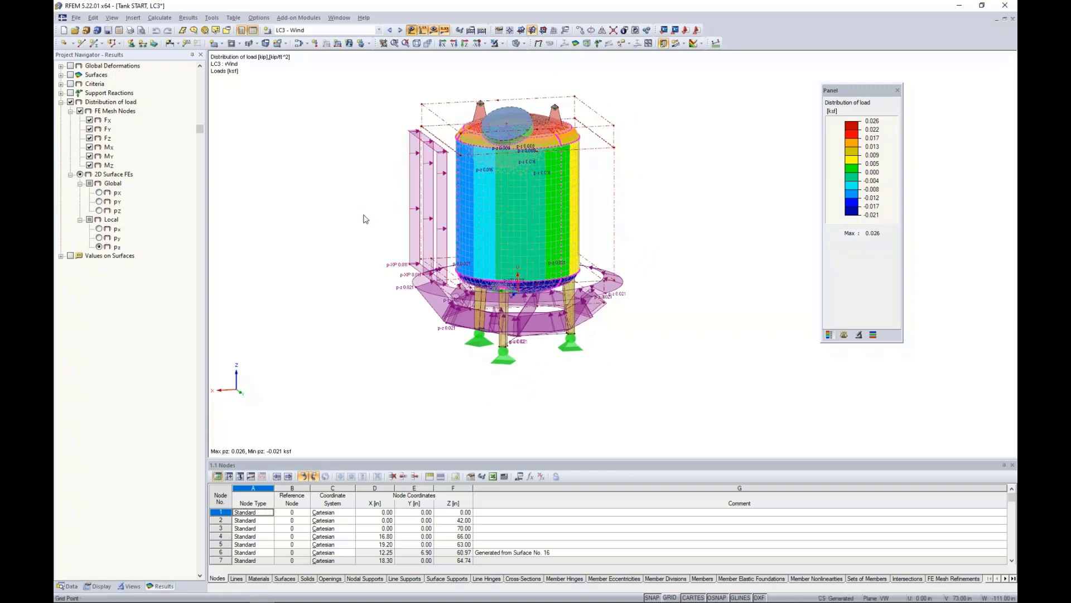
pyautogui.scroll(2, 357, 216)
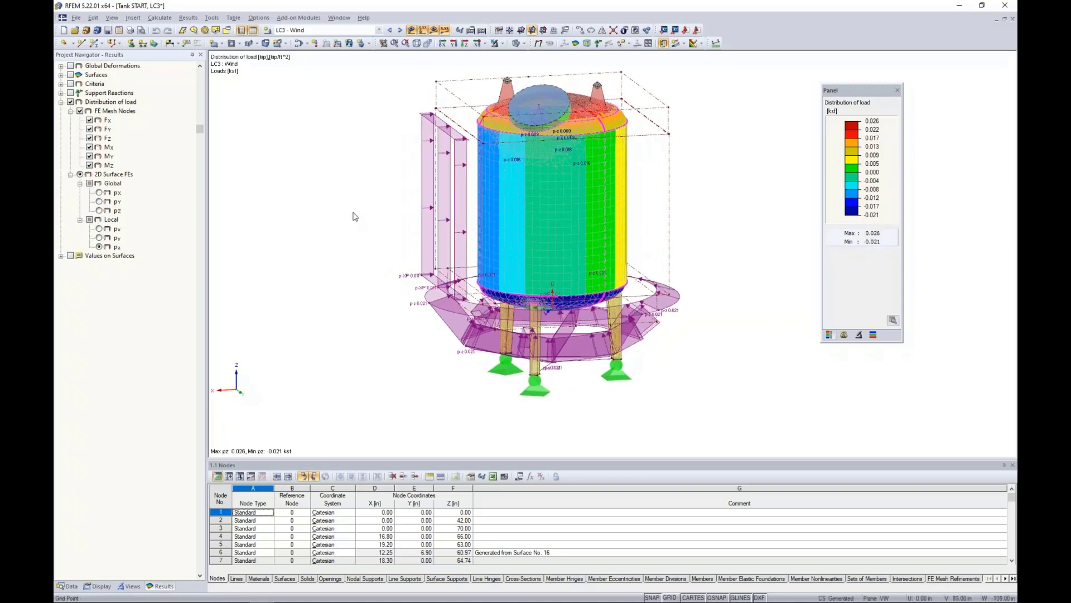
pyautogui.click(411, 31)
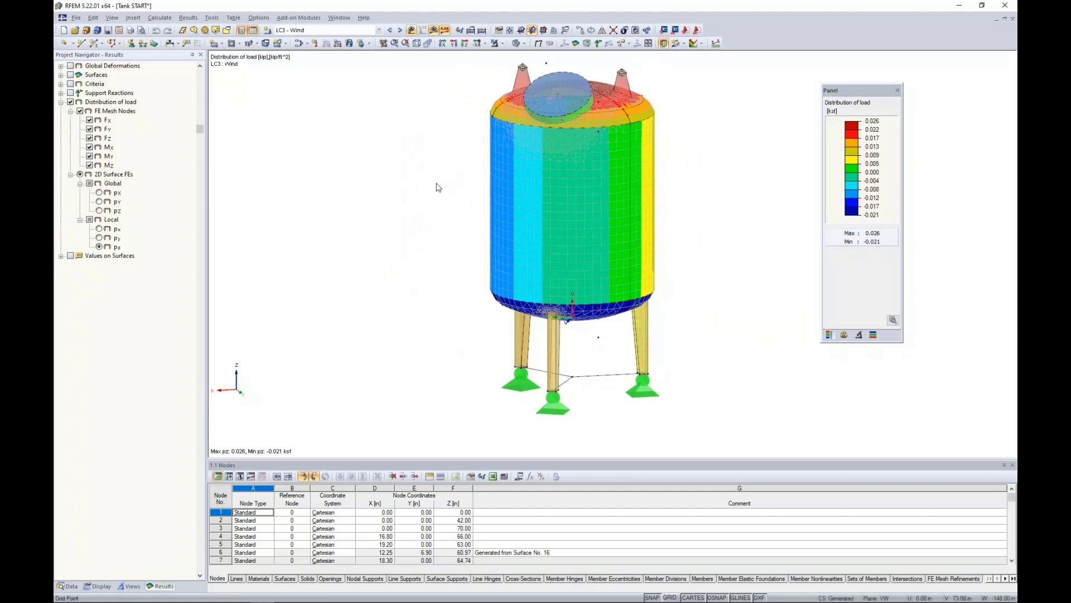
# Examine the LC3 - Wind load distribution around the tank's shell, on its roof and on its underside.
pyautogui.keyDown('ctrl'); pyautogui.moveTo(397, 220); pyautogui.dragTo(670, 233, button='middle'); pyautogui.keyUp('ctrl')
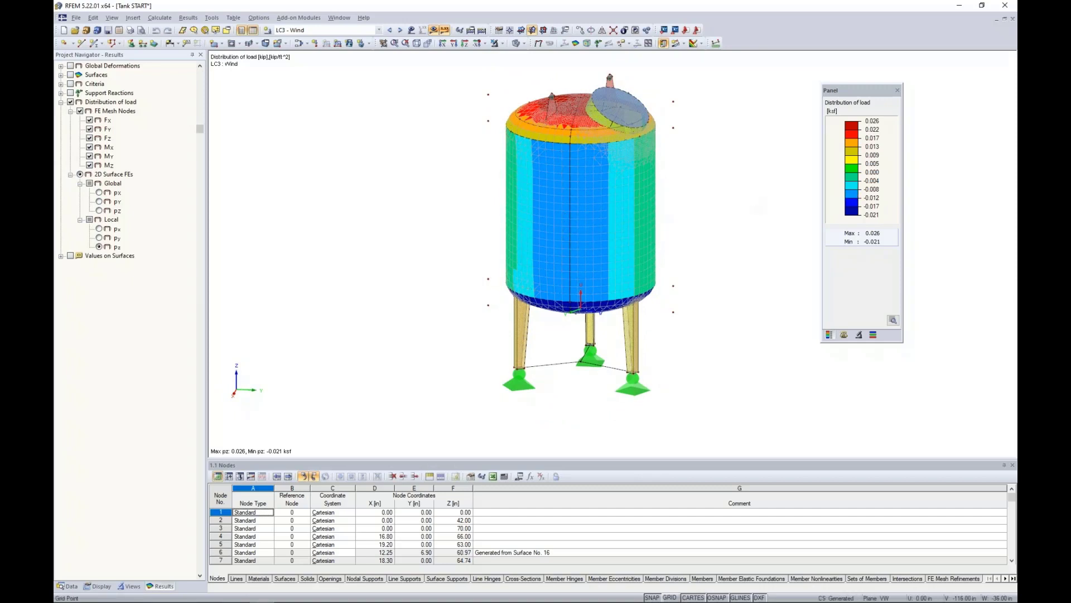
pyautogui.keyDown('ctrl'); pyautogui.moveTo(614, 199); pyautogui.dragTo(325, 197, button='middle'); pyautogui.keyUp('ctrl')
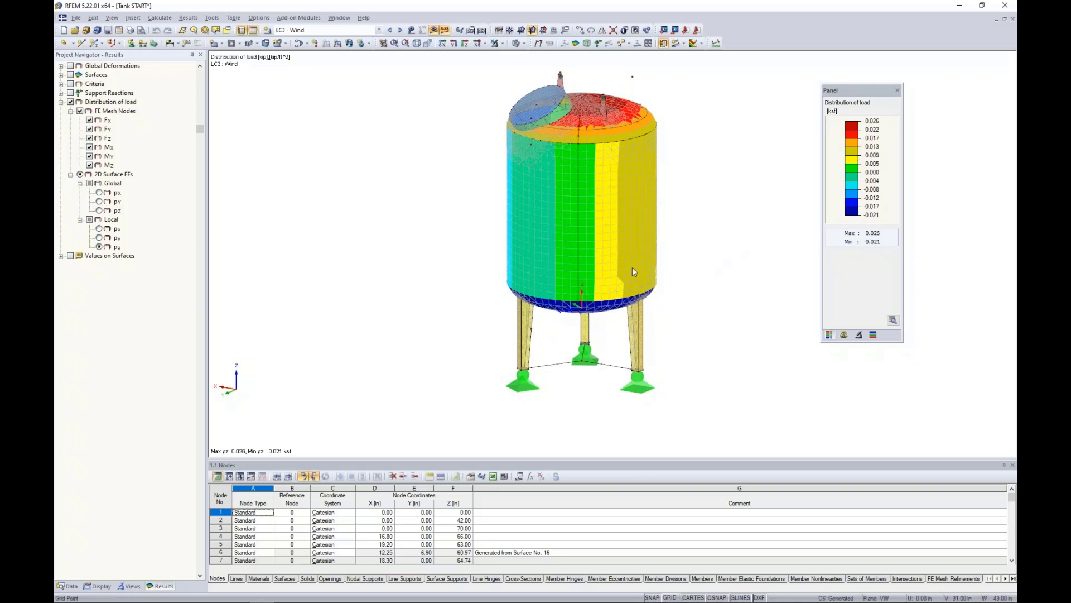
pyautogui.keyDown('ctrl'); pyautogui.moveTo(479, 246); pyautogui.dragTo(718, 229, button='middle'); pyautogui.keyUp('ctrl')
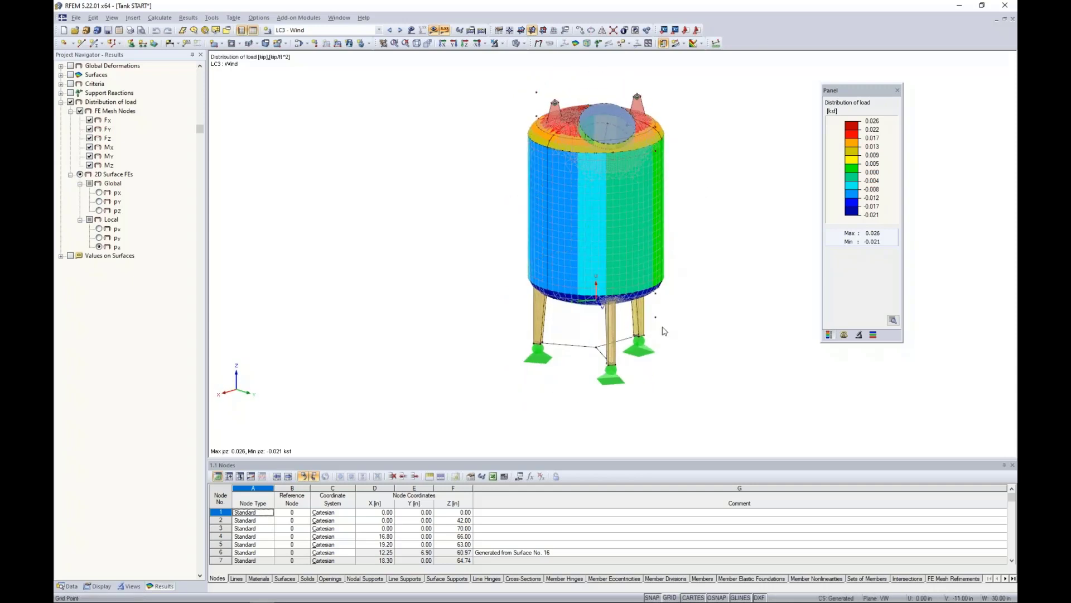
pyautogui.keyDown('ctrl'); pyautogui.moveTo(732, 237); pyautogui.dragTo(433, 223, button='middle'); pyautogui.keyUp('ctrl')
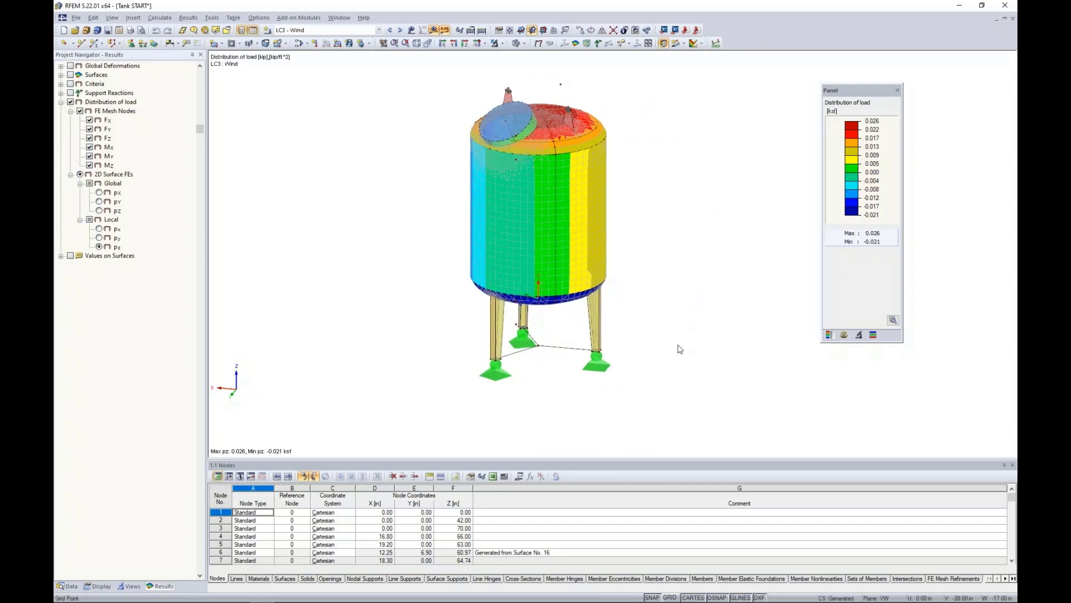
pyautogui.keyDown('ctrl'); pyautogui.moveTo(677, 346); pyautogui.dragTo(636, 134, button='middle'); pyautogui.keyUp('ctrl')
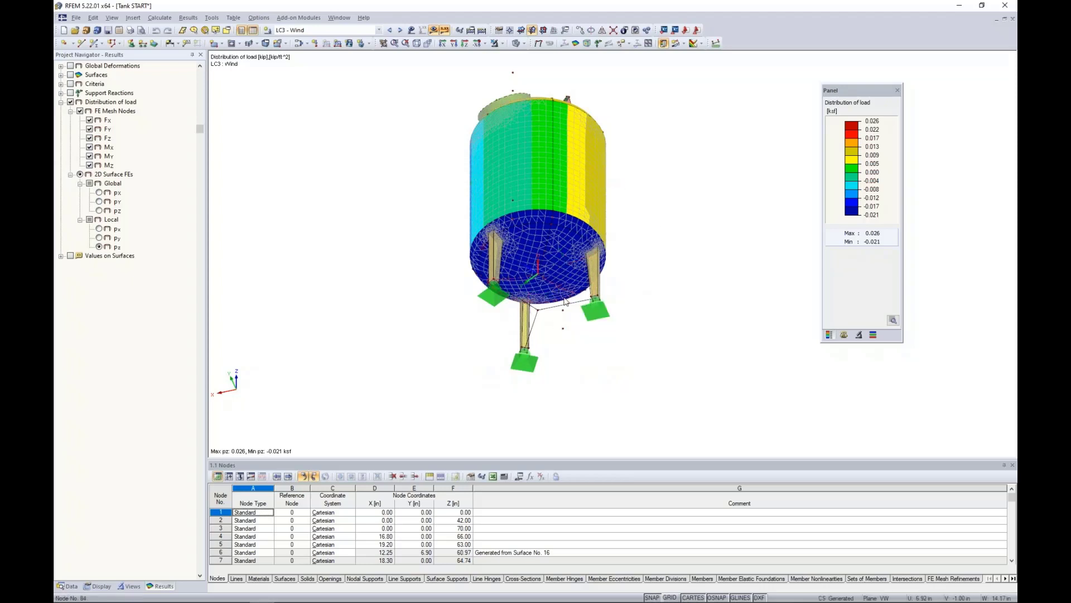
pyautogui.keyDown('ctrl'); pyautogui.moveTo(640, 134); pyautogui.dragTo(626, 357, button='middle'); pyautogui.keyUp('ctrl')
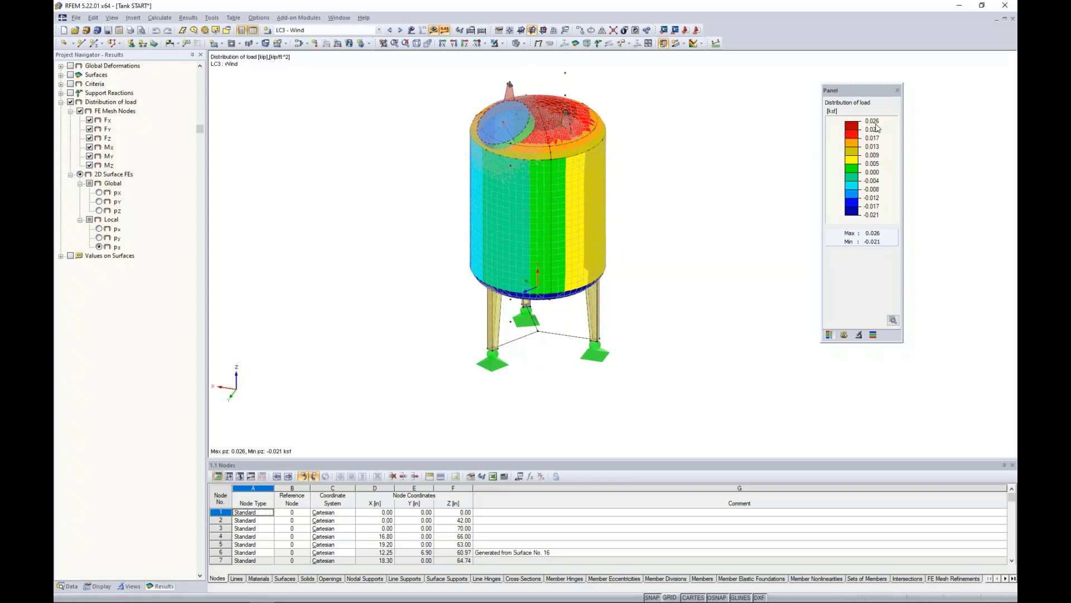
pyautogui.scroll(1, 696, 210)
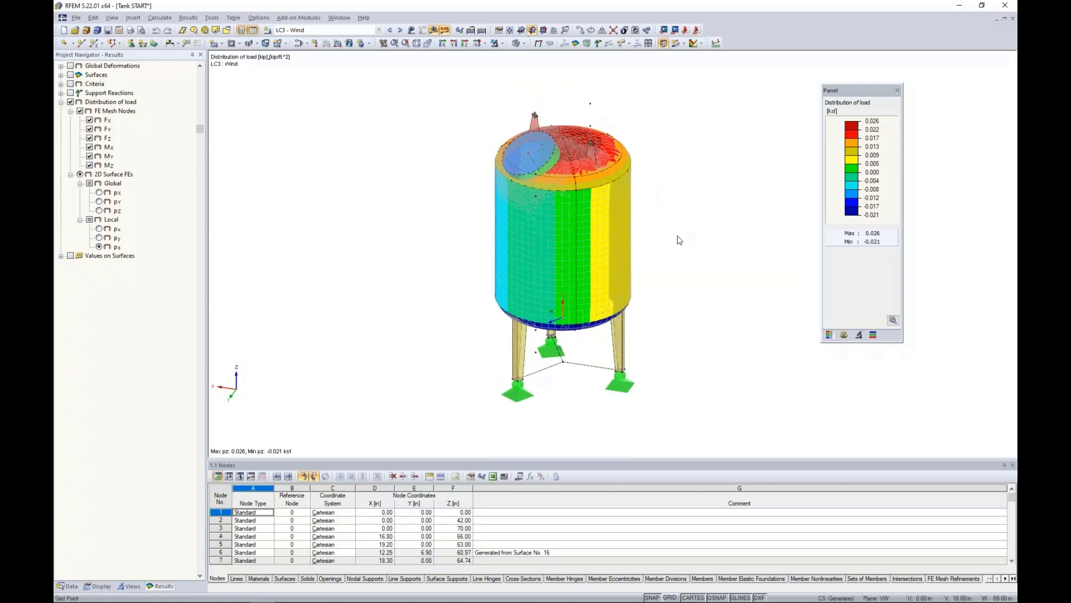
pyautogui.scroll(2, 679, 236)
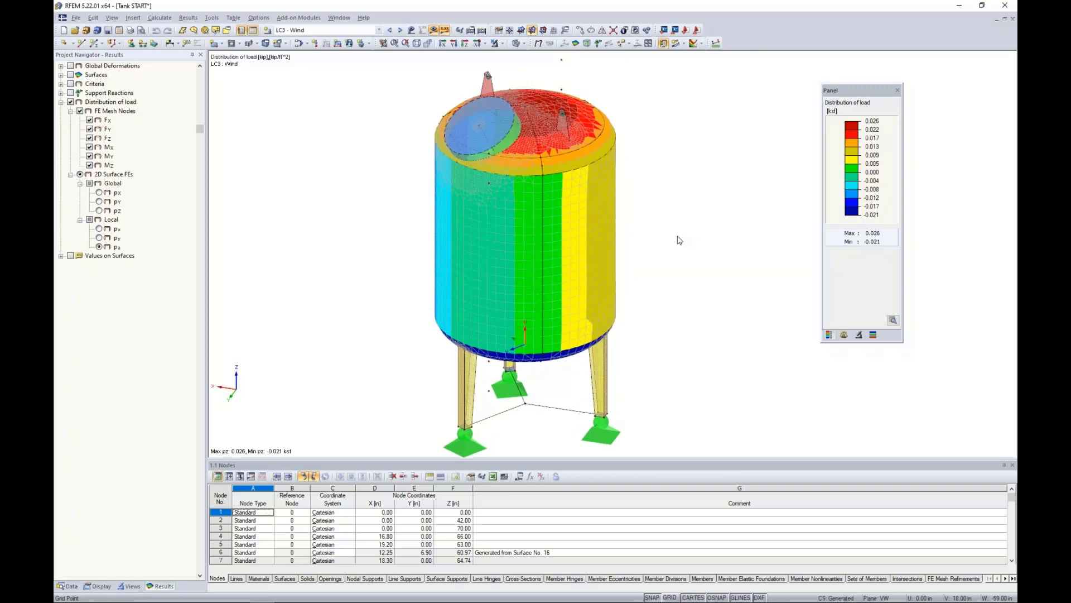
# Turn off the distribution of load results and collapse their options, leaving the plain tank model.
pyautogui.click(61, 102)
pyautogui.click(71, 102)
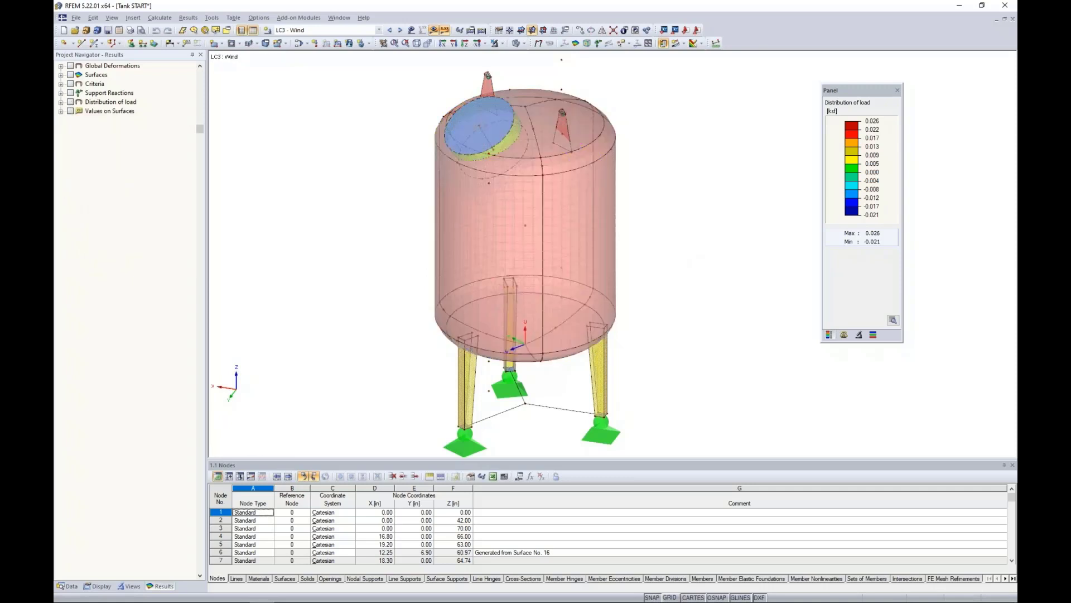
pyautogui.scroll(-2, 372, 189)
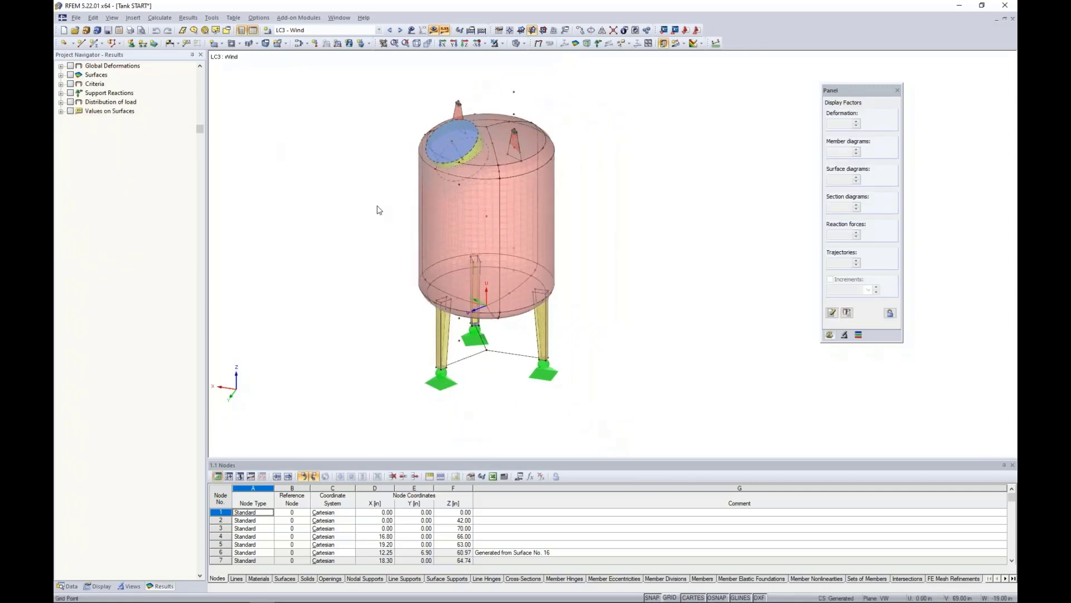
# Select the whole tank and review its center of gravity, material weight and envelope size without creating a node.
pyautogui.moveTo(642, 422); pyautogui.dragTo(389, 81)
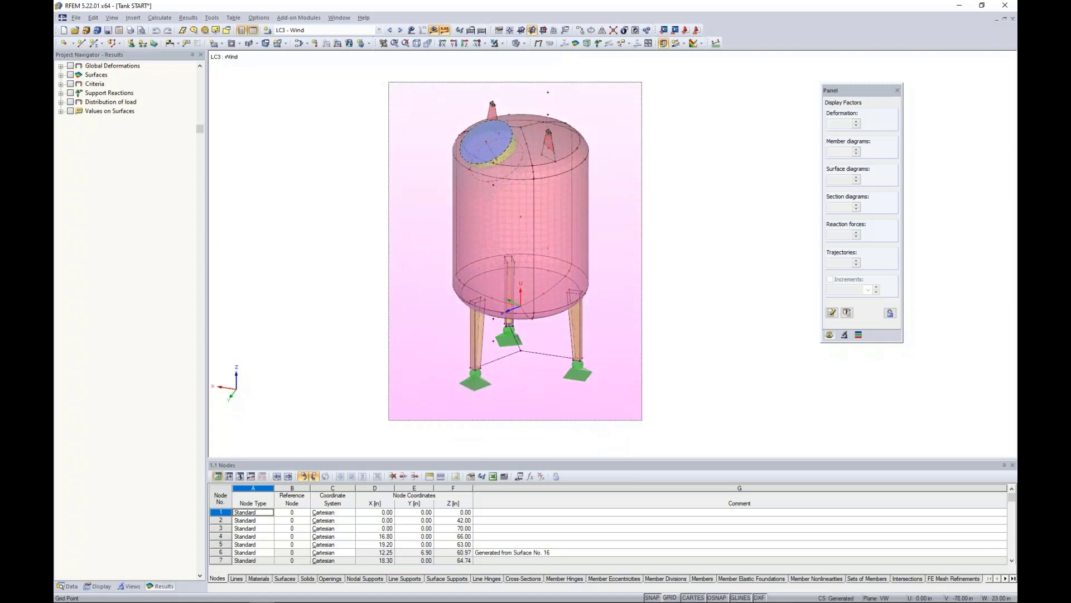
pyautogui.moveTo(389, 82); pyautogui.dragTo(388, 82)
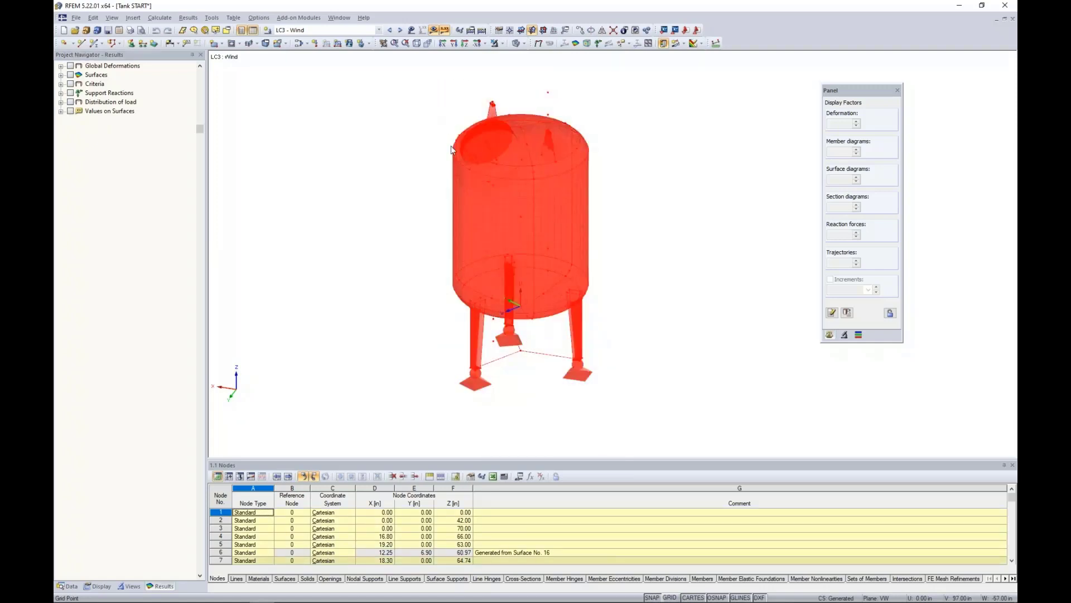
pyautogui.rightClick(476, 186)
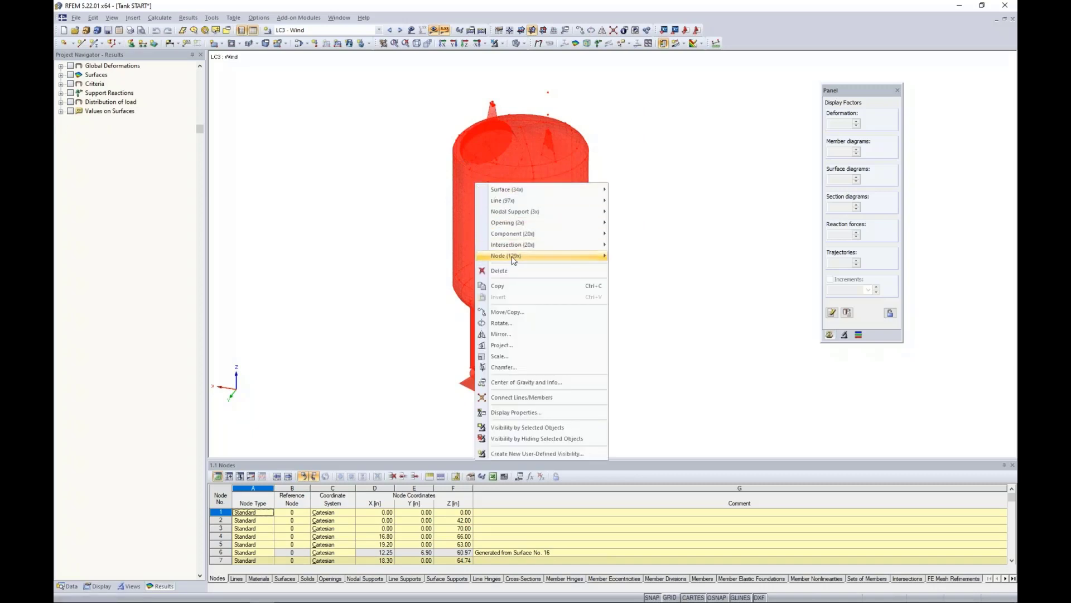
pyautogui.click(508, 383)
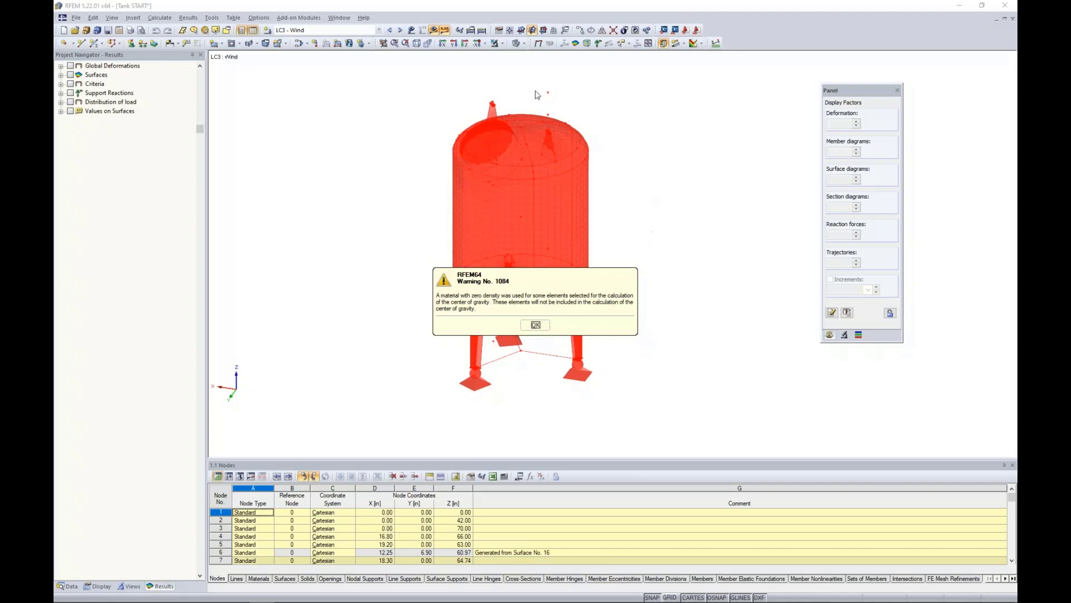
pyautogui.click(534, 326)
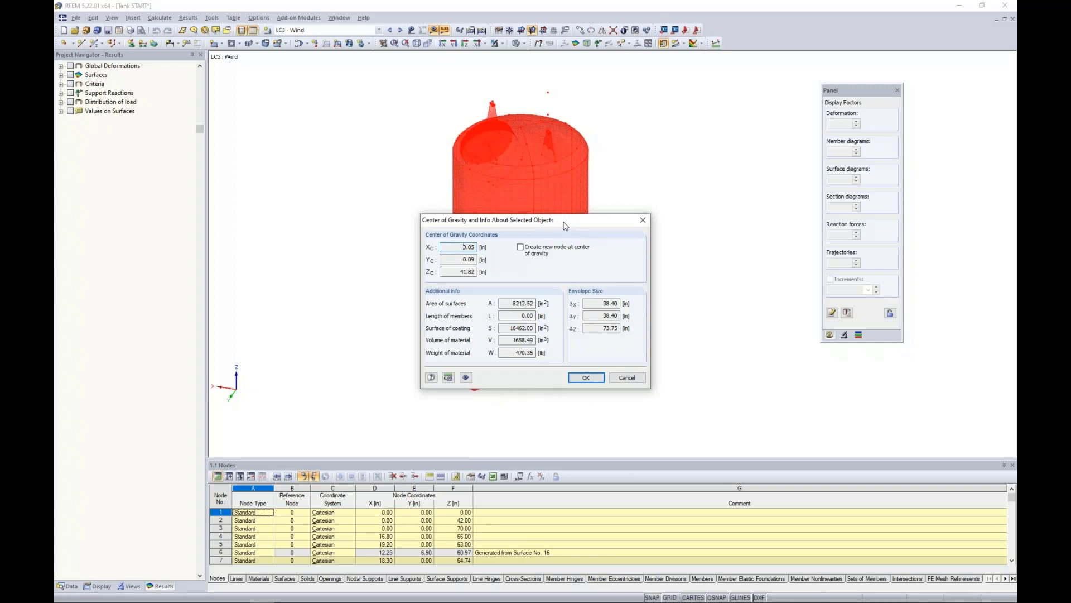
pyautogui.moveTo(564, 225); pyautogui.dragTo(550, 301)
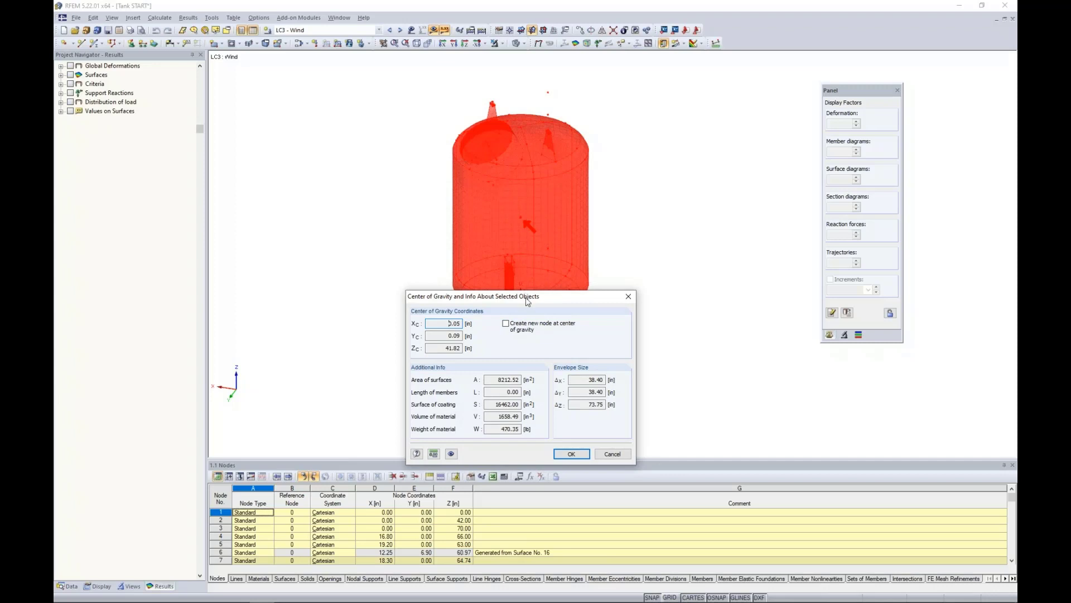
pyautogui.moveTo(527, 299); pyautogui.dragTo(541, 211)
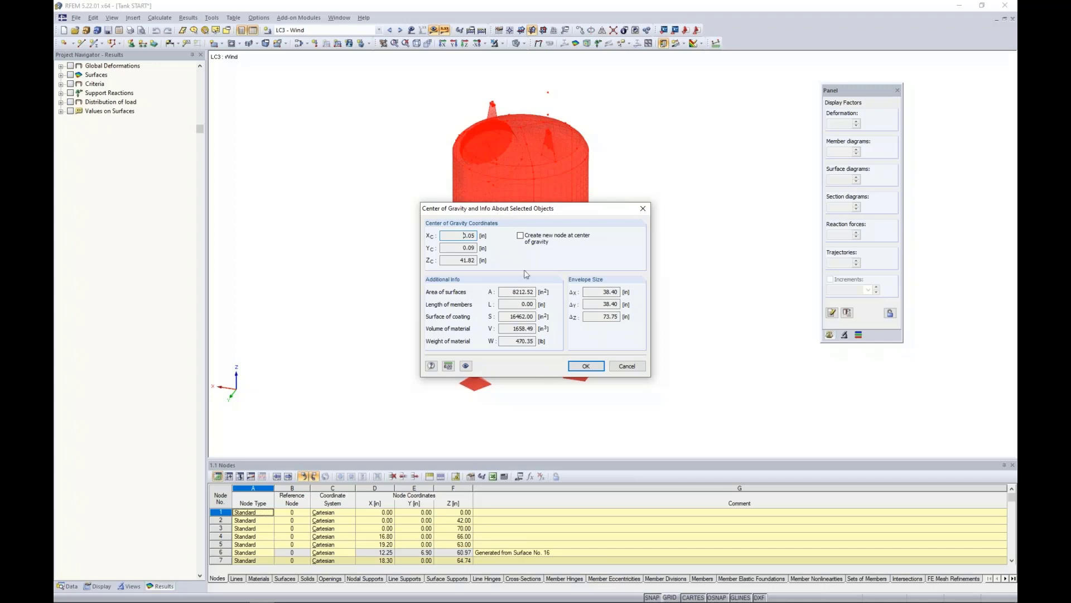
pyautogui.click(627, 366)
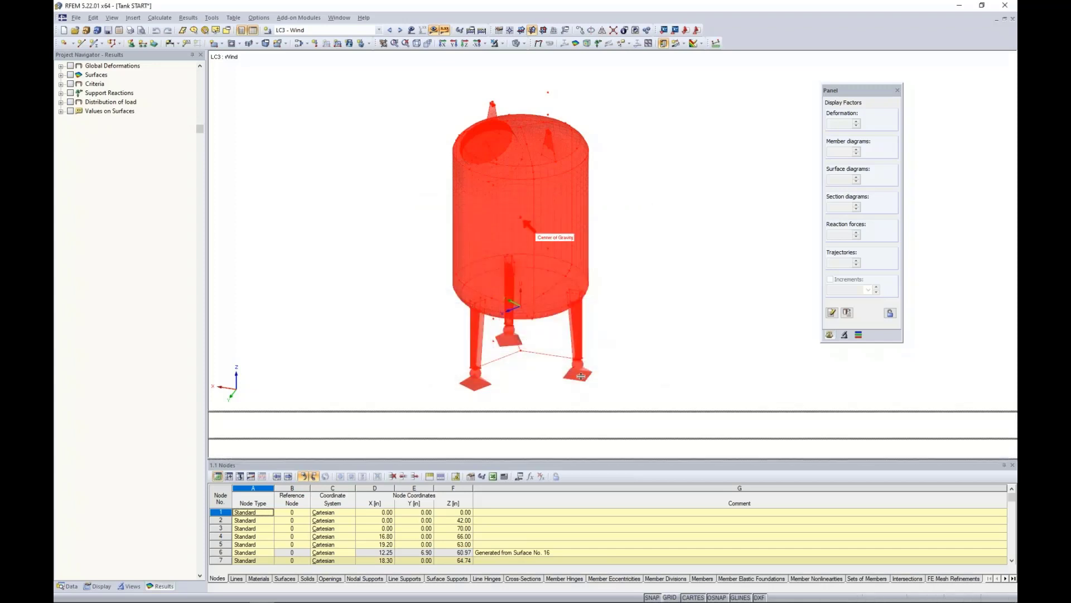
# Open the Results - Summary table in an enlarged table area and review the load and support force sums for LC1 and LC2.
pyautogui.moveTo(581, 377); pyautogui.dragTo(588, 304)
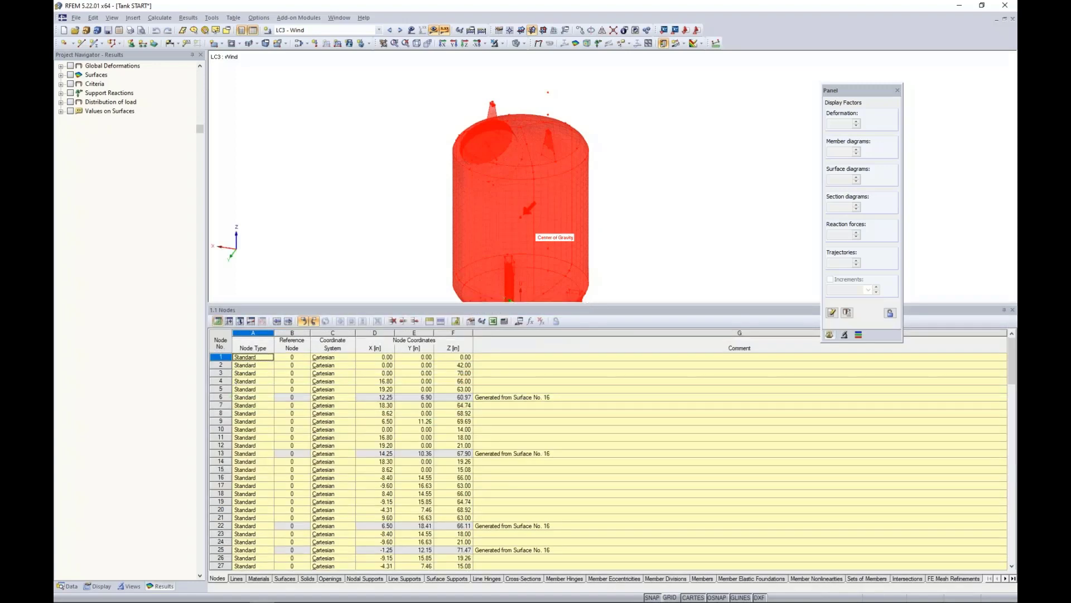
pyautogui.click(251, 322)
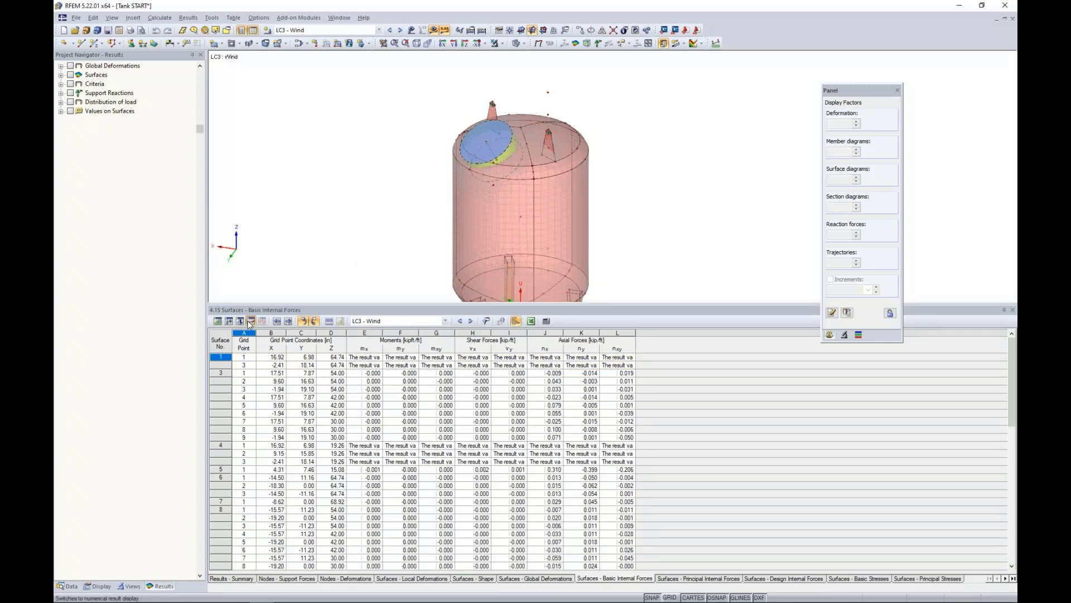
pyautogui.click(234, 579)
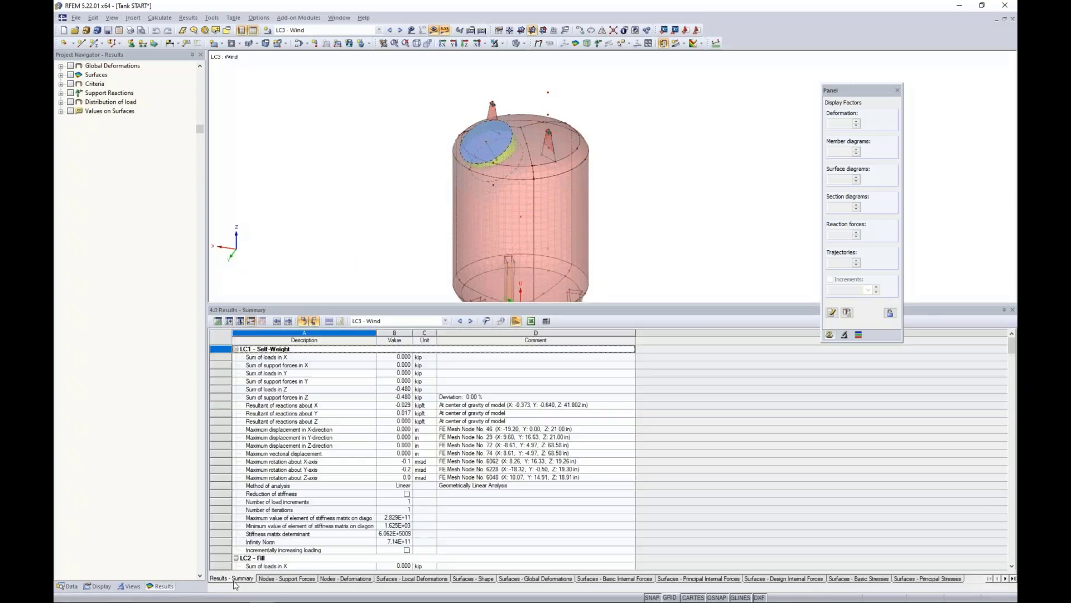
pyautogui.scroll(-2, 423, 421)
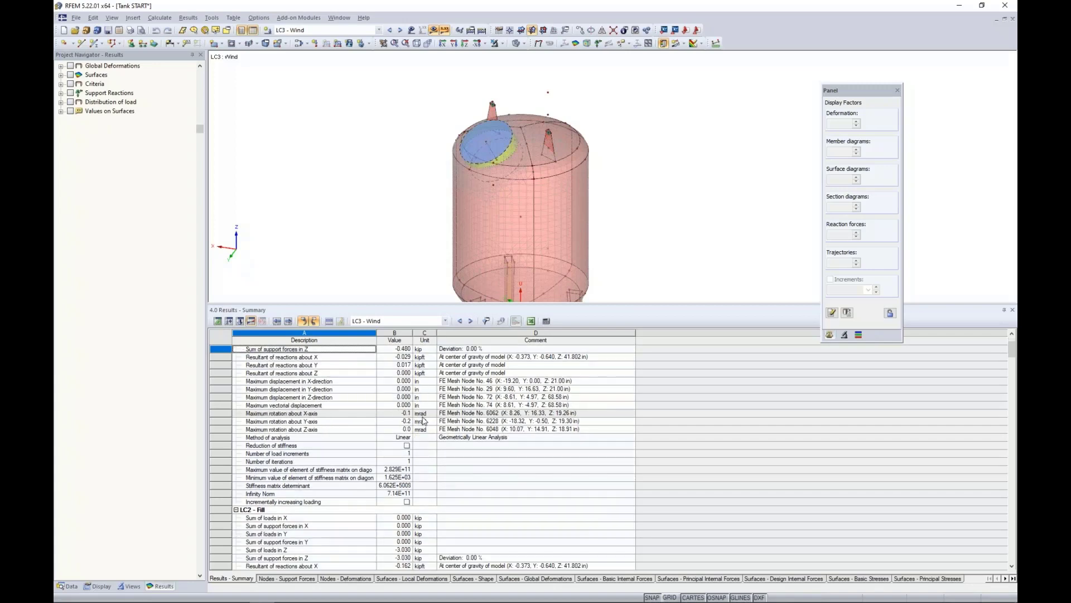
pyautogui.scroll(-4, 422, 421)
pyautogui.scroll(-2, 422, 421)
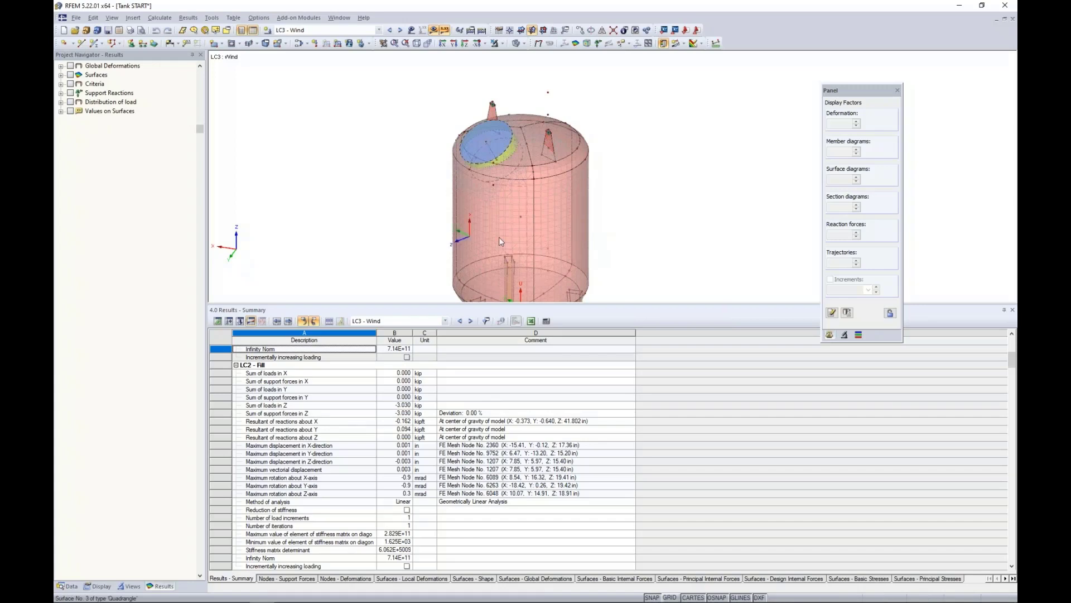
pyautogui.moveTo(408, 214); pyautogui.dragTo(401, 175, button='middle')
pyautogui.scroll(-2, 409, 189)
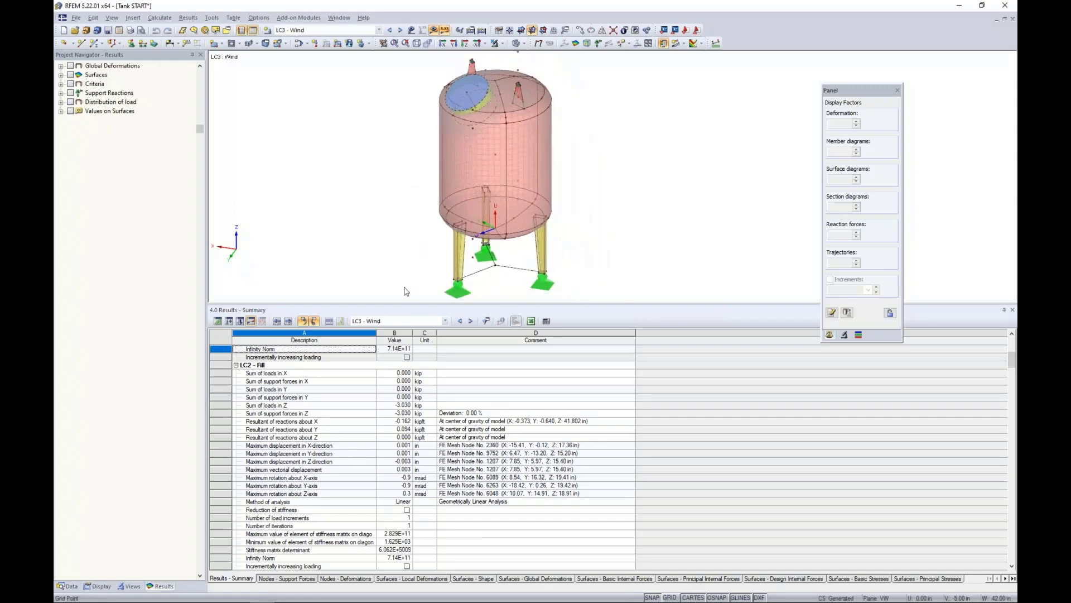
pyautogui.moveTo(402, 365); pyautogui.dragTo(401, 373)
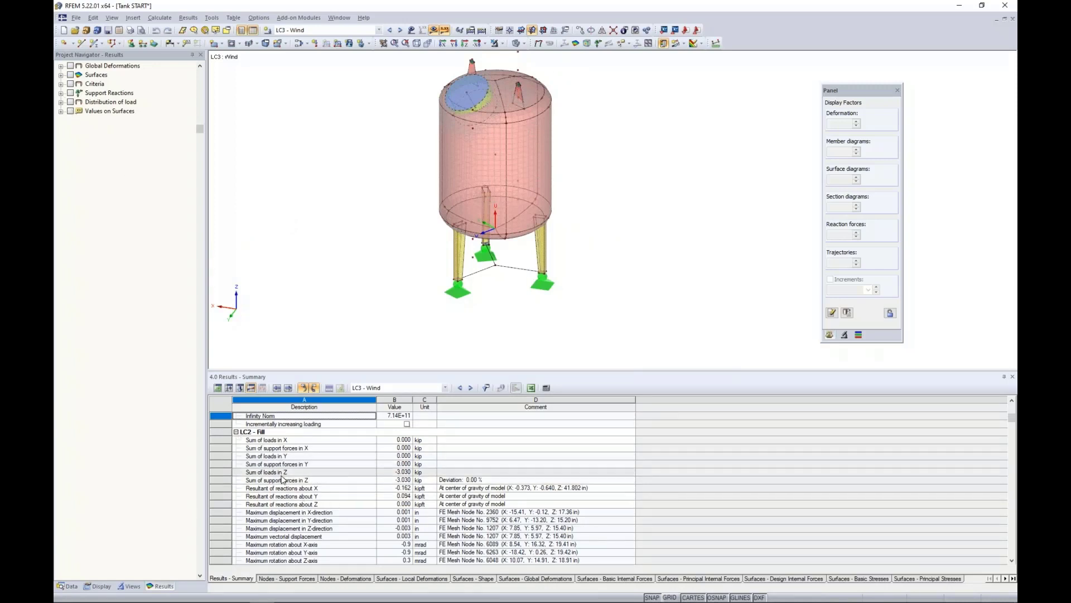
# Display the nodal support reactions for LC3 - Wind on the tank's legs and view them from the side.
pyautogui.click(60, 93)
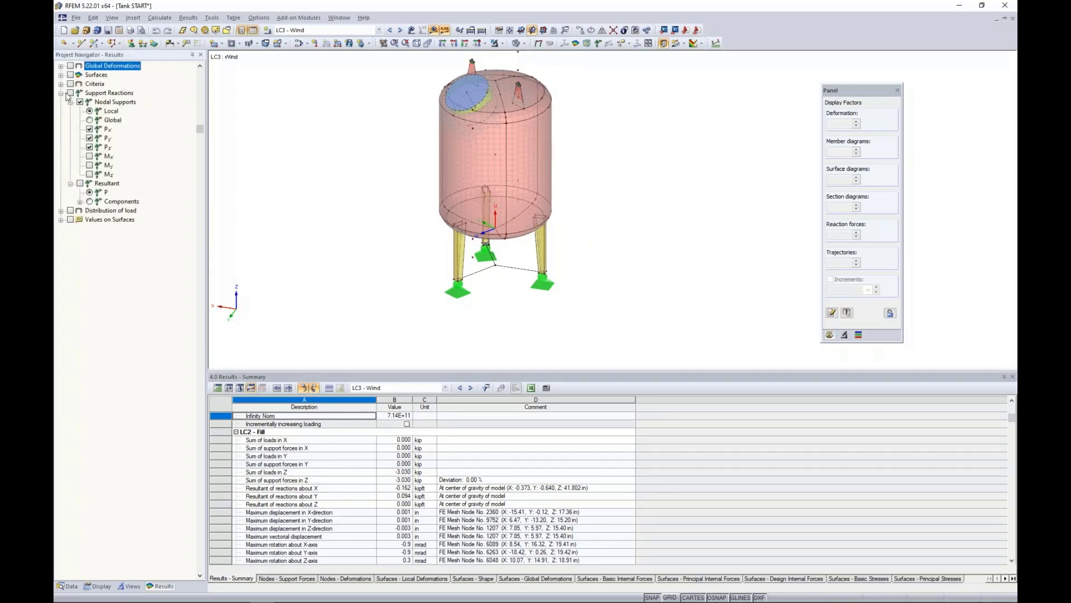
pyautogui.click(70, 93)
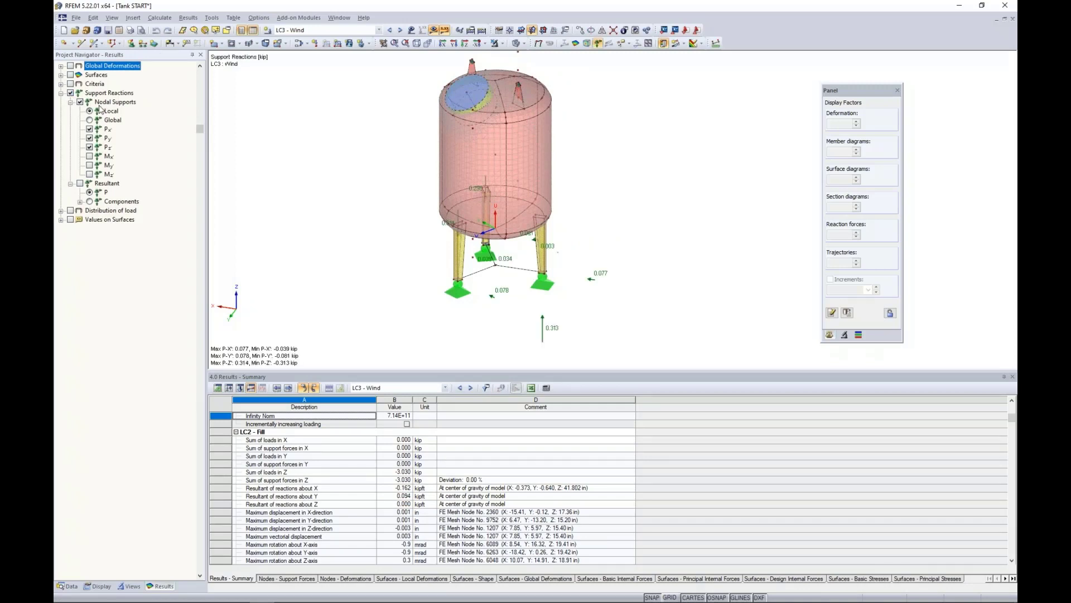
pyautogui.keyDown('ctrl'); pyautogui.moveTo(509, 311); pyautogui.dragTo(407, 252, button='middle'); pyautogui.keyUp('ctrl')
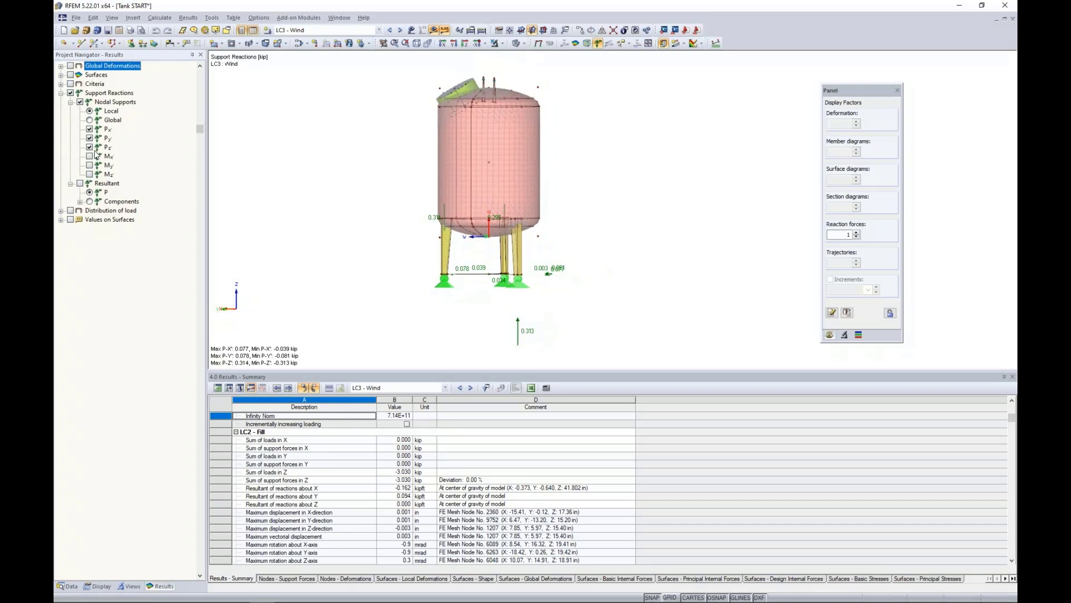
# Display the nodal support reactions for LC2 - Fill at all three tank legs and enlarge the model area above the results table.
pyautogui.click(312, 30)
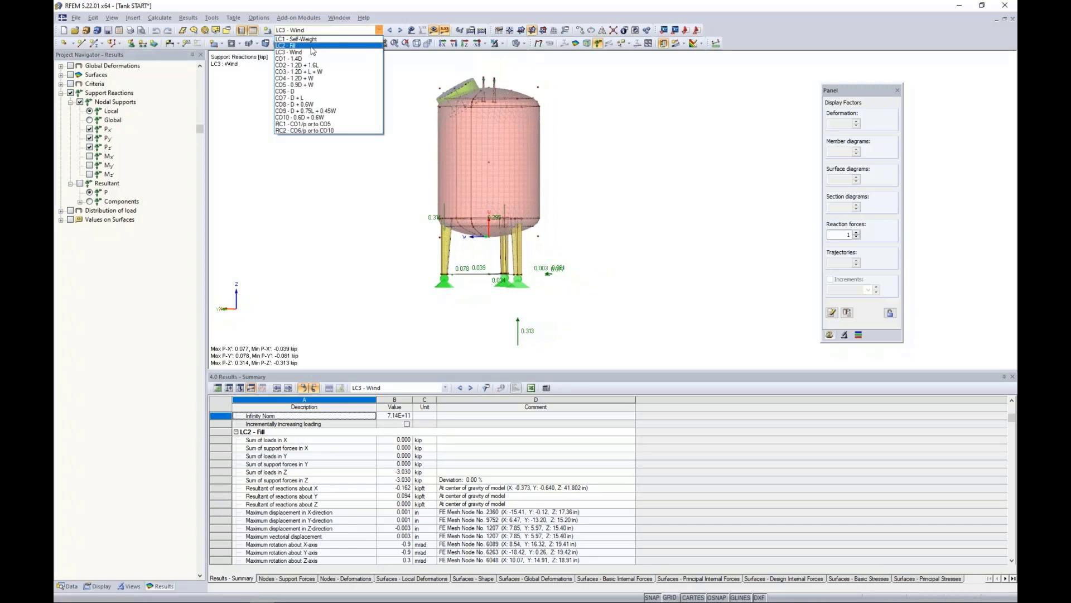
pyautogui.click(312, 47)
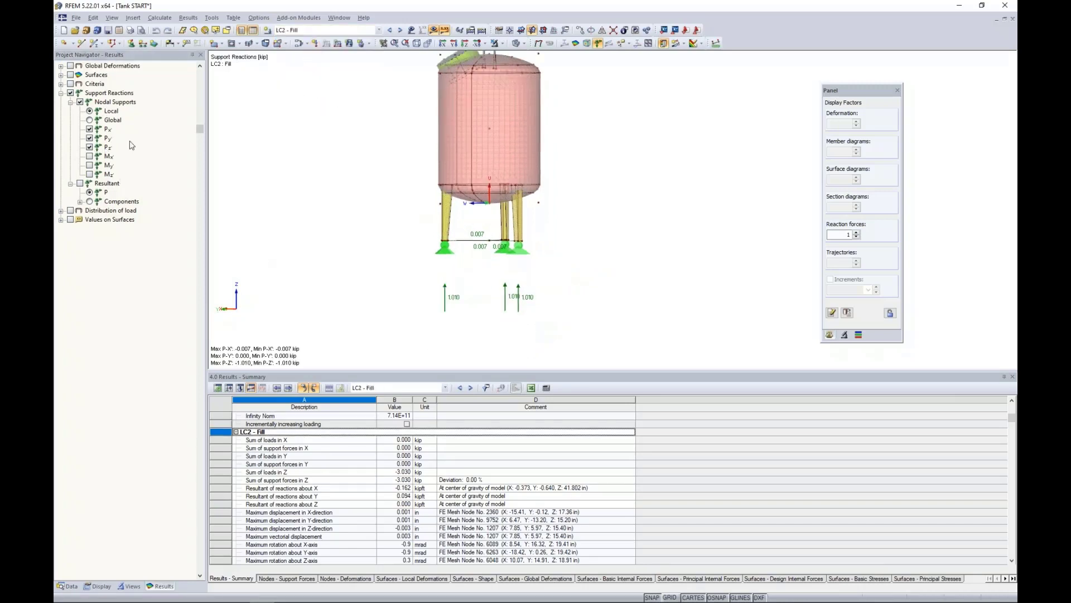
pyautogui.keyDown('ctrl'); pyautogui.moveTo(587, 305); pyautogui.dragTo(607, 301, button='middle'); pyautogui.keyUp('ctrl')
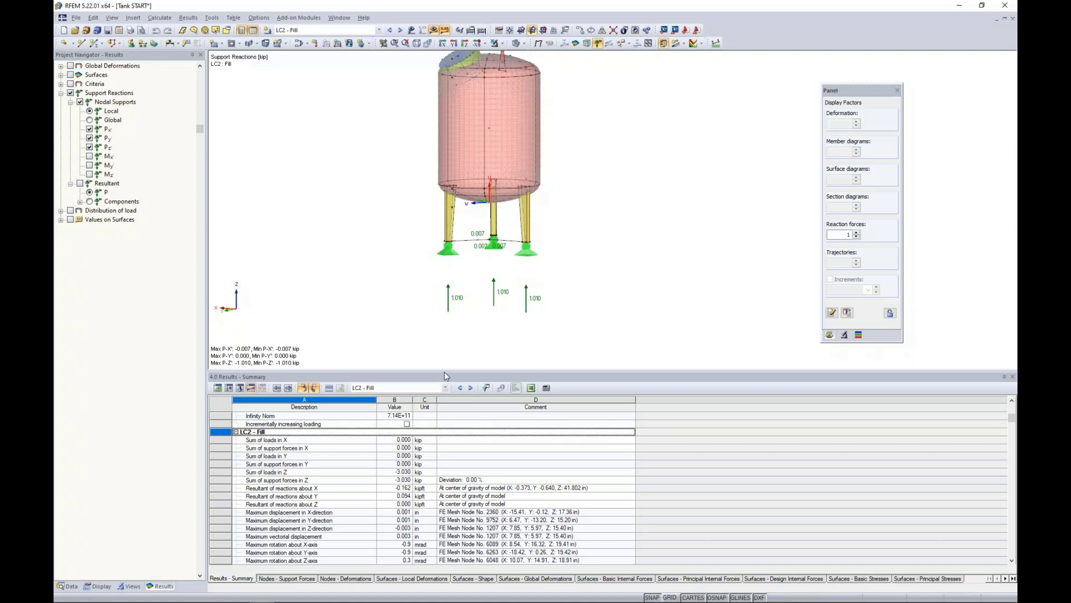
pyautogui.moveTo(445, 372); pyautogui.dragTo(453, 446)
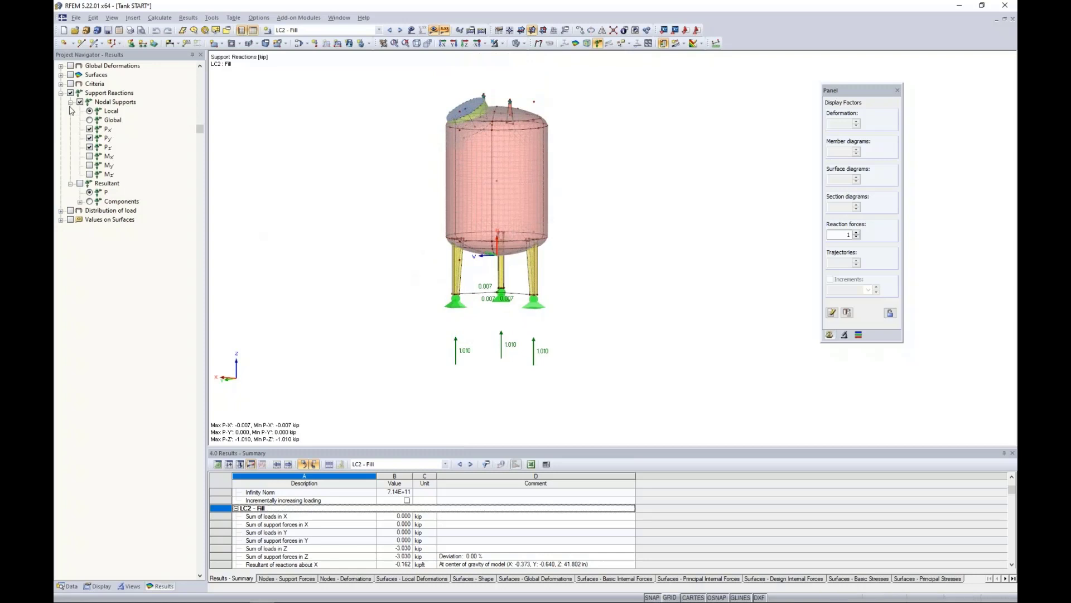
# Turn off the support reactions, collapse their options and expand the surface results.
pyautogui.click(73, 99)
pyautogui.click(70, 93)
pyautogui.click(61, 93)
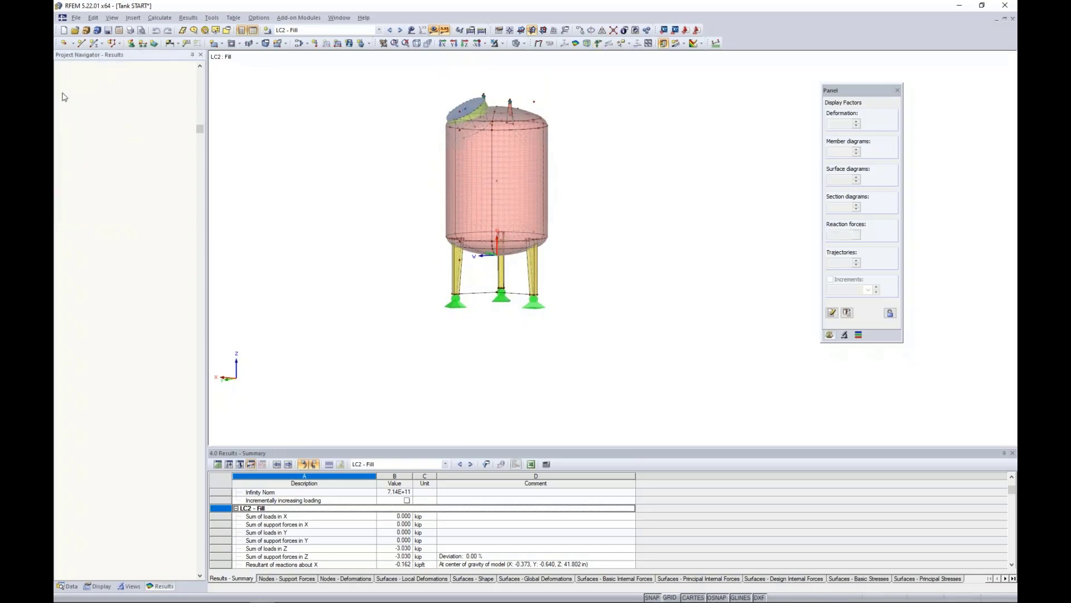
pyautogui.click(61, 75)
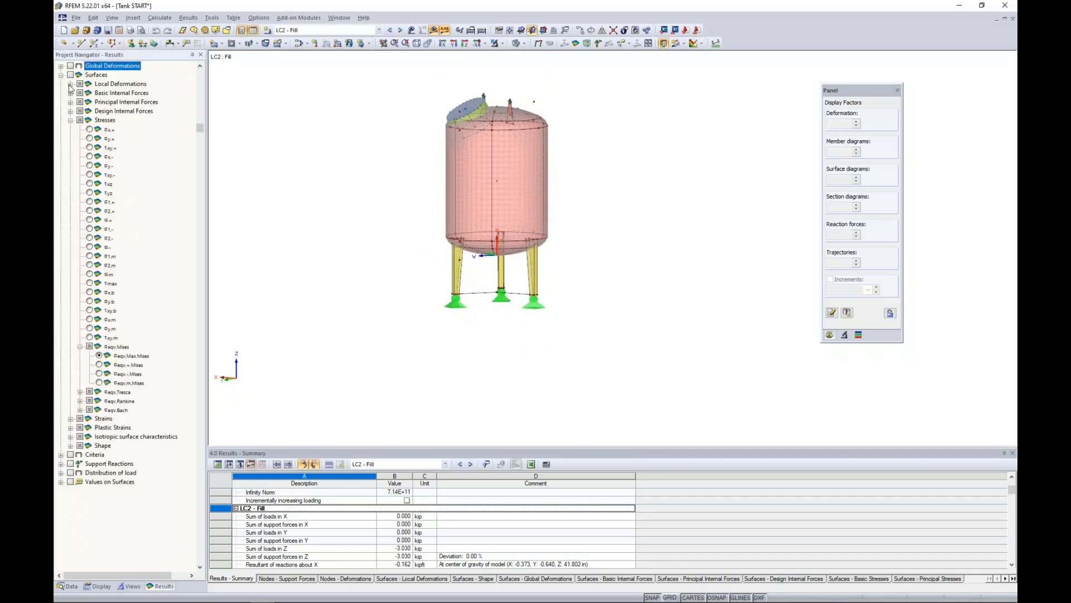
# Switch the results to load combination CO3 - 1.2D + L + W and collapse the surface stress options.
pyautogui.click(329, 30)
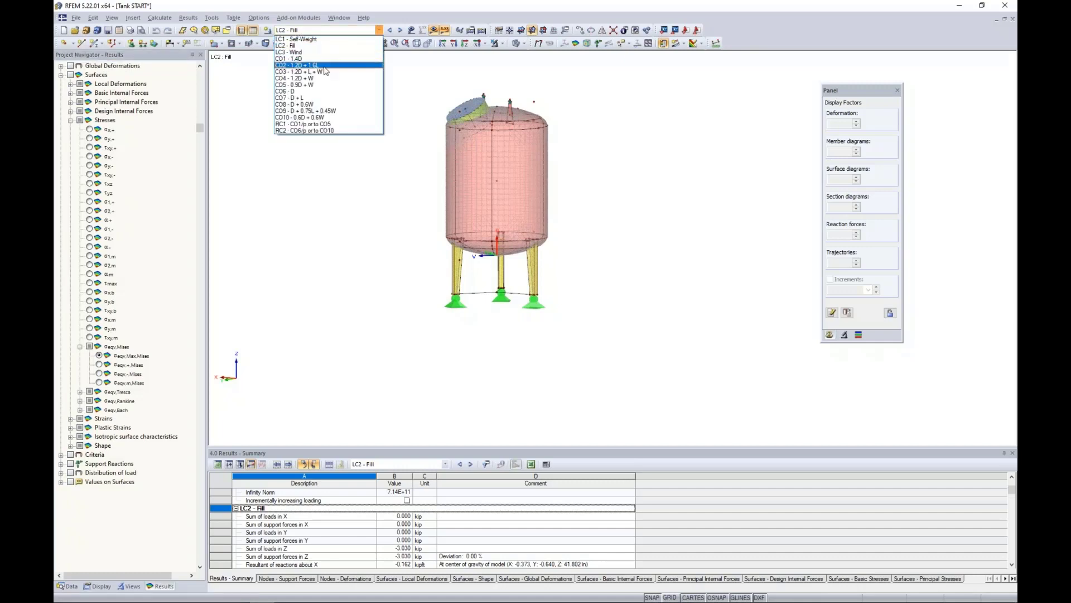
pyautogui.click(328, 70)
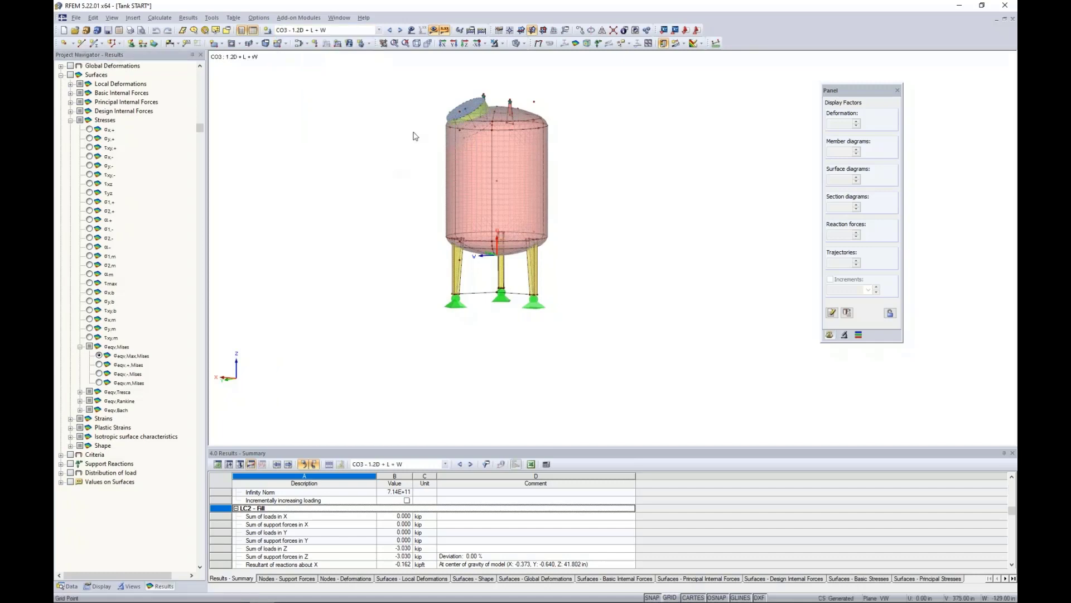
pyautogui.scroll(2, 407, 212)
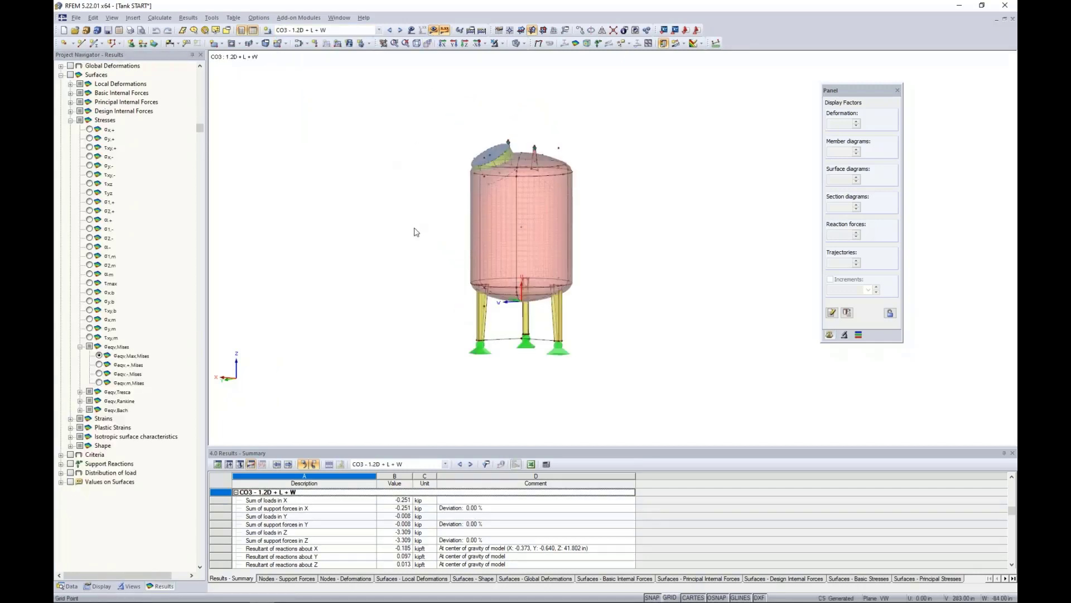
pyautogui.click(70, 119)
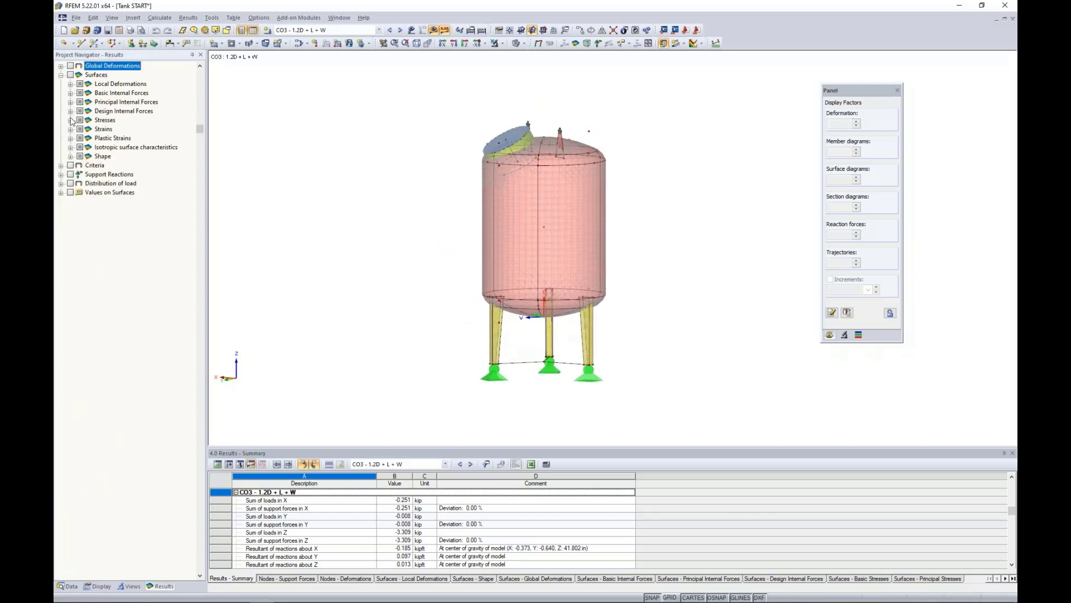
# Review the local deformation options, then display the basic internal force mx on the tank's surfaces.
pyautogui.click(71, 83)
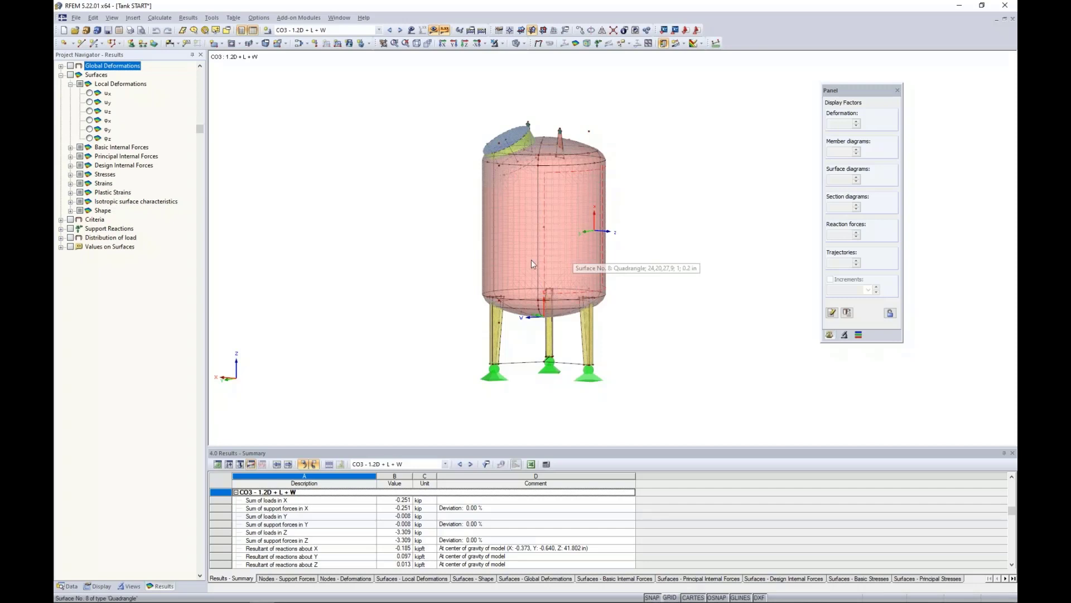
pyautogui.click(71, 84)
pyautogui.click(70, 93)
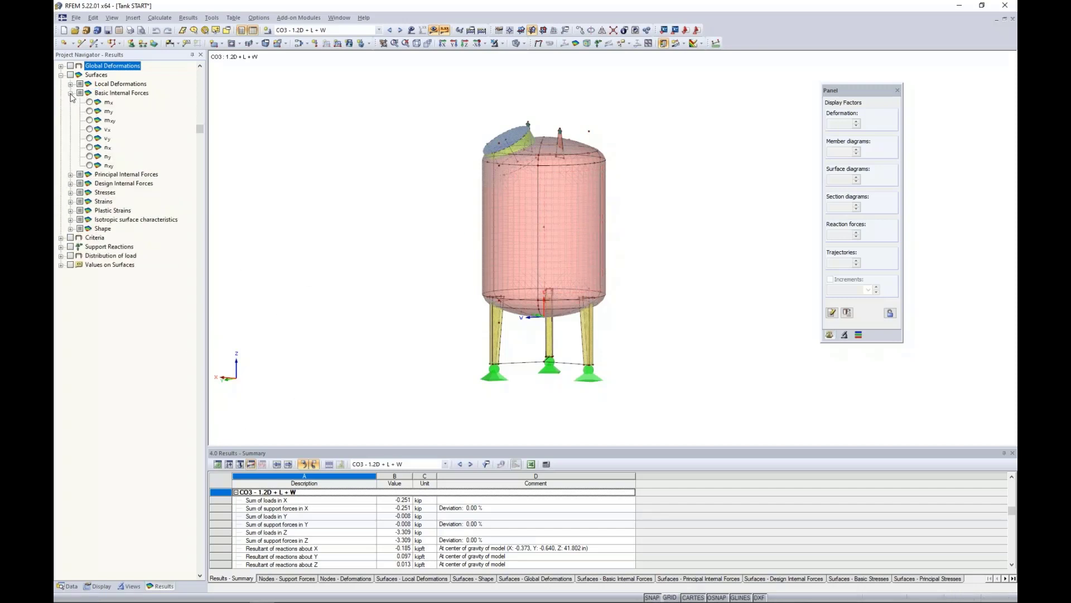
pyautogui.click(90, 102)
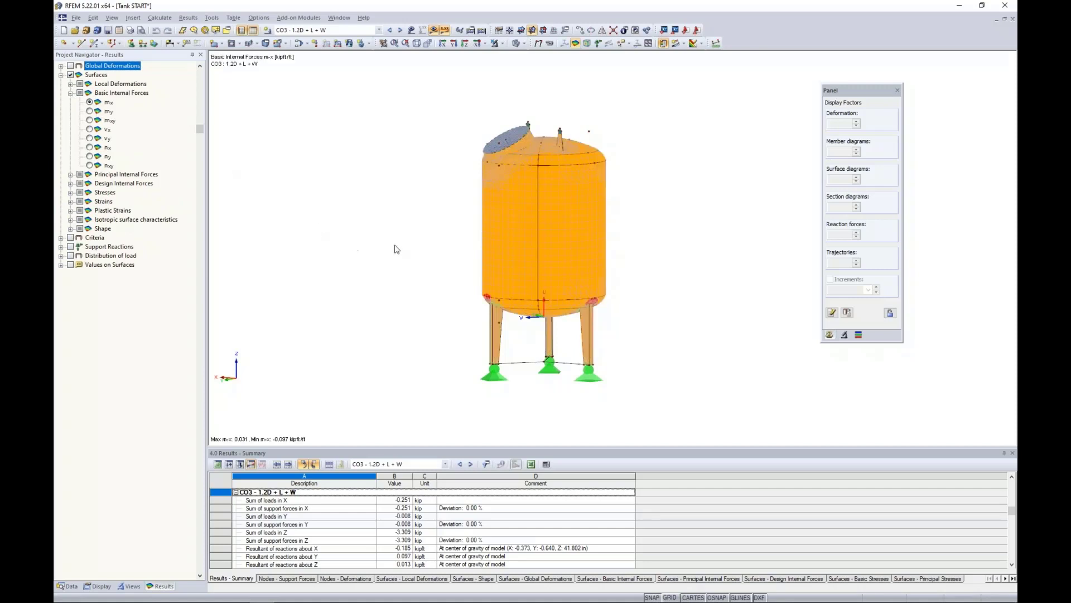
# Isolate the curved tank wall surface above the front leg so that only its mx results are shown.
pyautogui.moveTo(532, 247); pyautogui.dragTo(532, 246, button='middle')
pyautogui.click(521, 243)
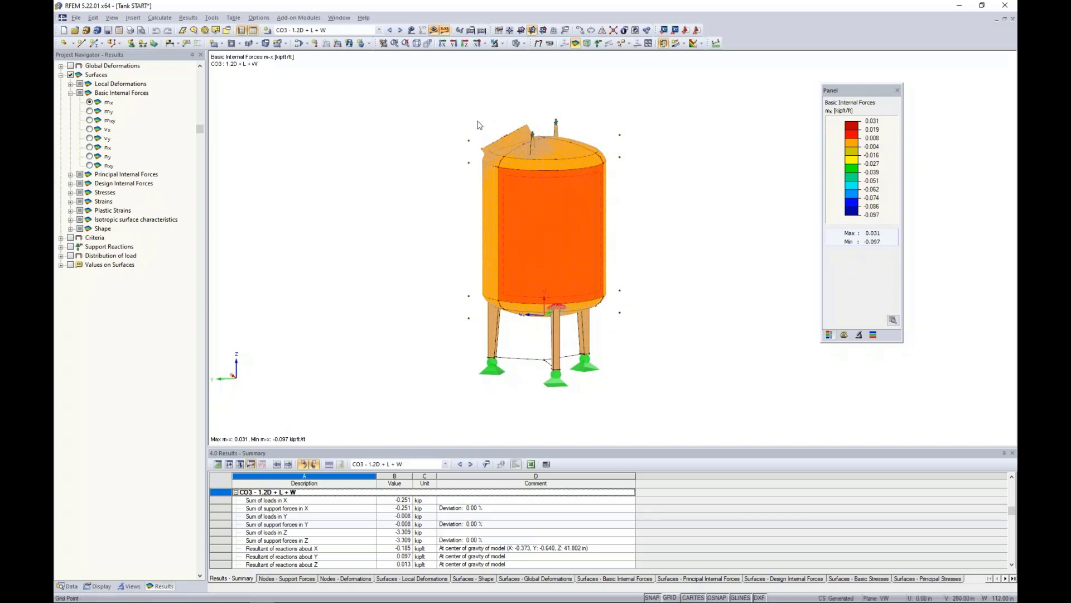
pyautogui.click(501, 44)
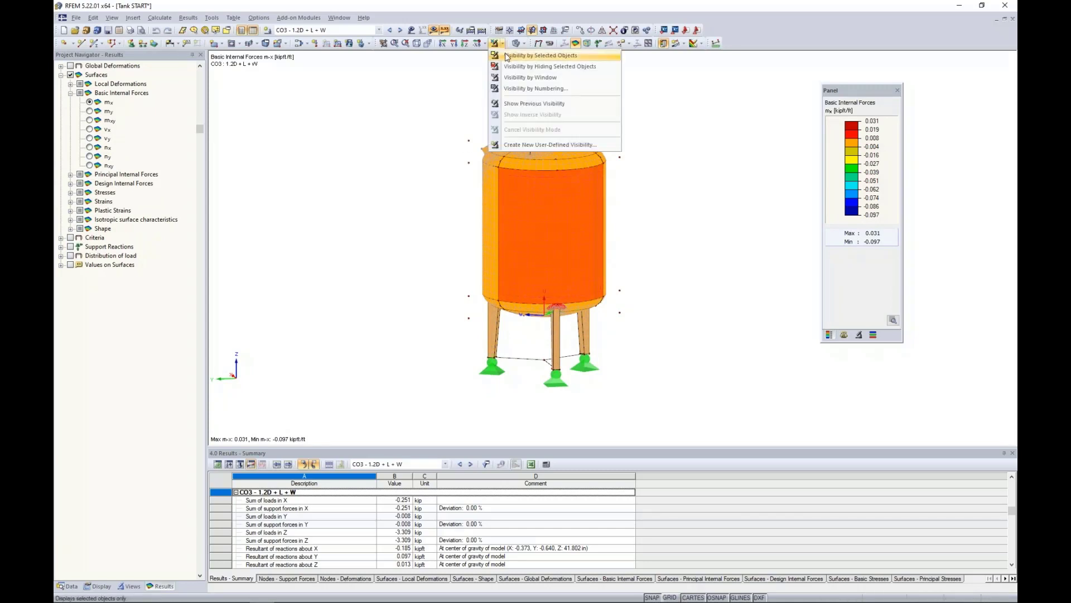
pyautogui.click(507, 56)
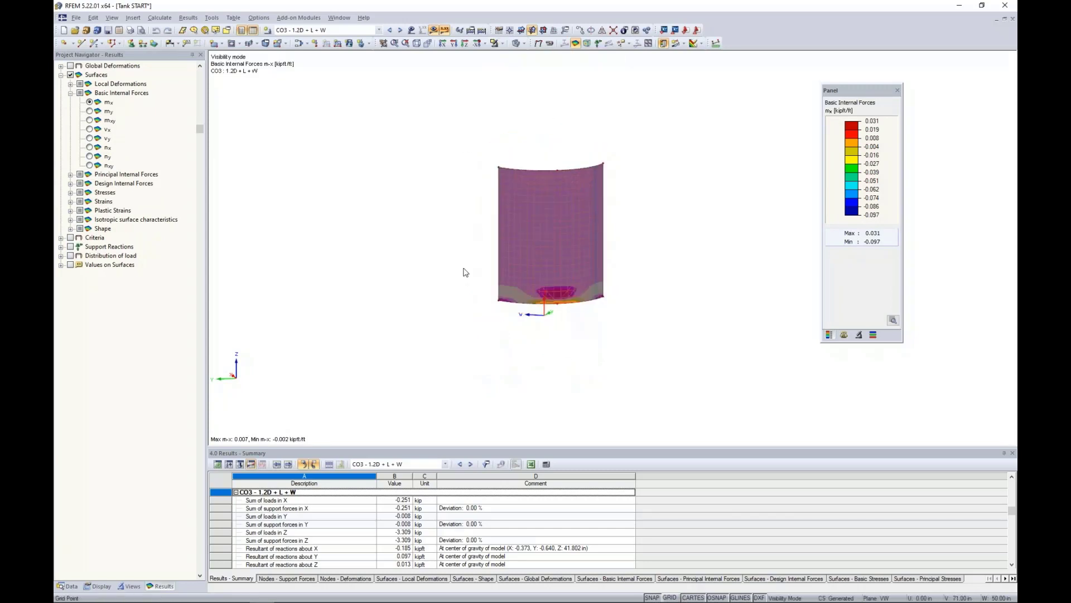
pyautogui.moveTo(411, 291); pyautogui.dragTo(450, 327, button='middle')
pyautogui.scroll(3, 450, 327)
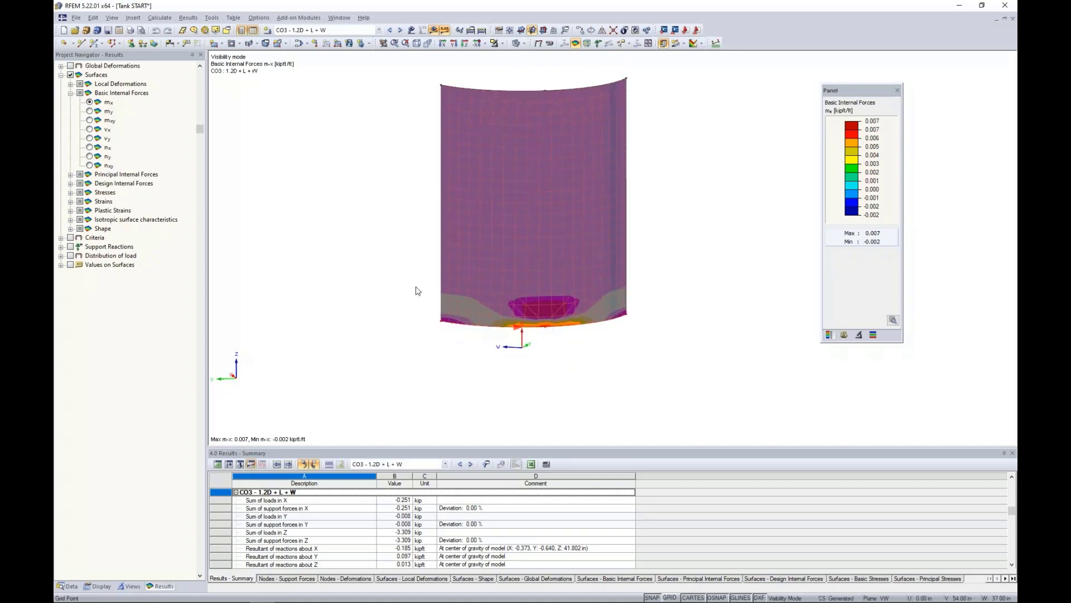
# Turn on the local axis system for the isolated wall surface and deselect it.
pyautogui.press('Escape')
pyautogui.click(515, 208)
pyautogui.rightClick(515, 206)
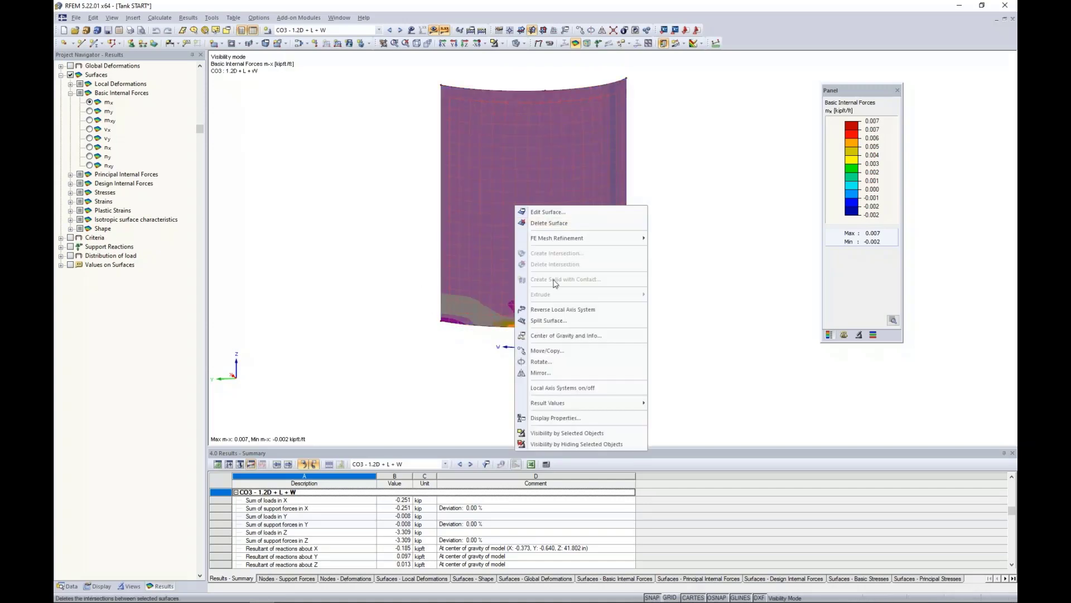
pyautogui.click(558, 388)
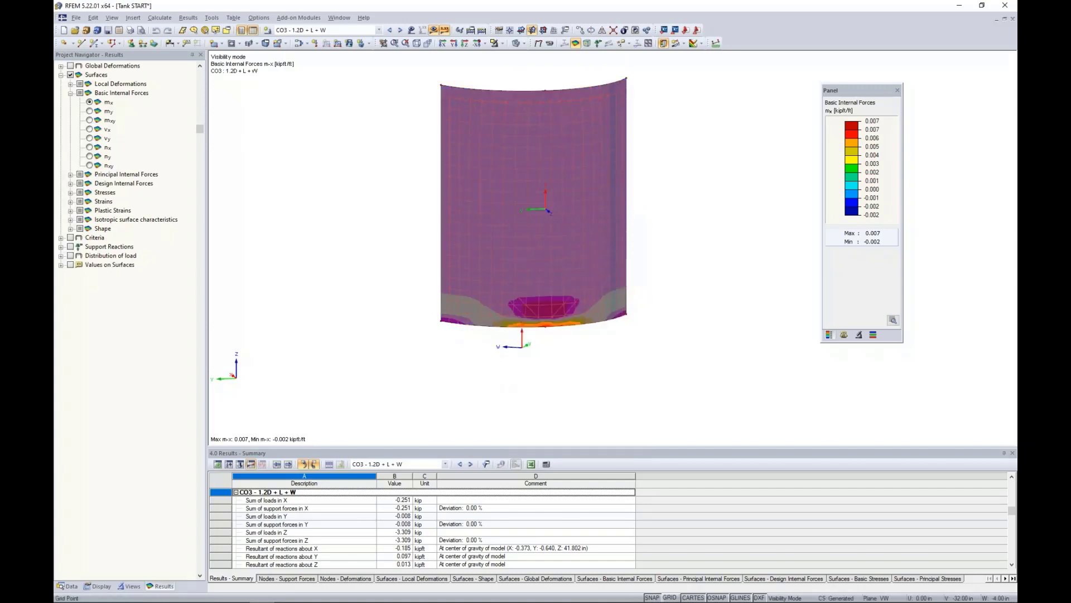
pyautogui.press('Escape')
pyautogui.keyDown('ctrl'); pyautogui.moveTo(374, 242); pyautogui.dragTo(399, 249, button='middle'); pyautogui.keyUp('ctrl')
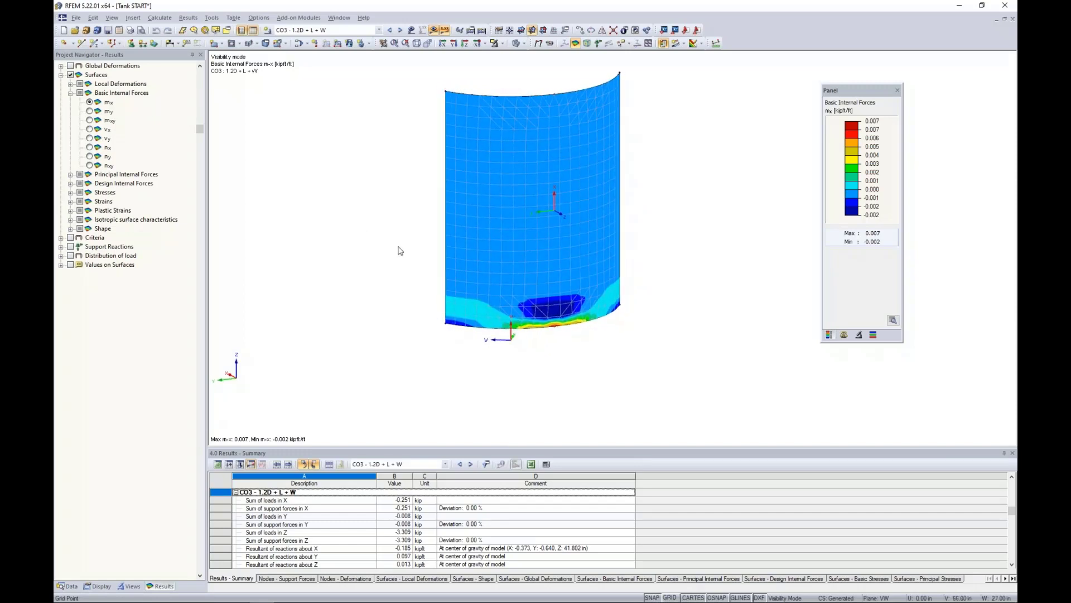
# Compare the basic internal forces my, vx, vy and nx on the wall surface, then return to mx.
pyautogui.click(108, 112)
pyautogui.click(89, 111)
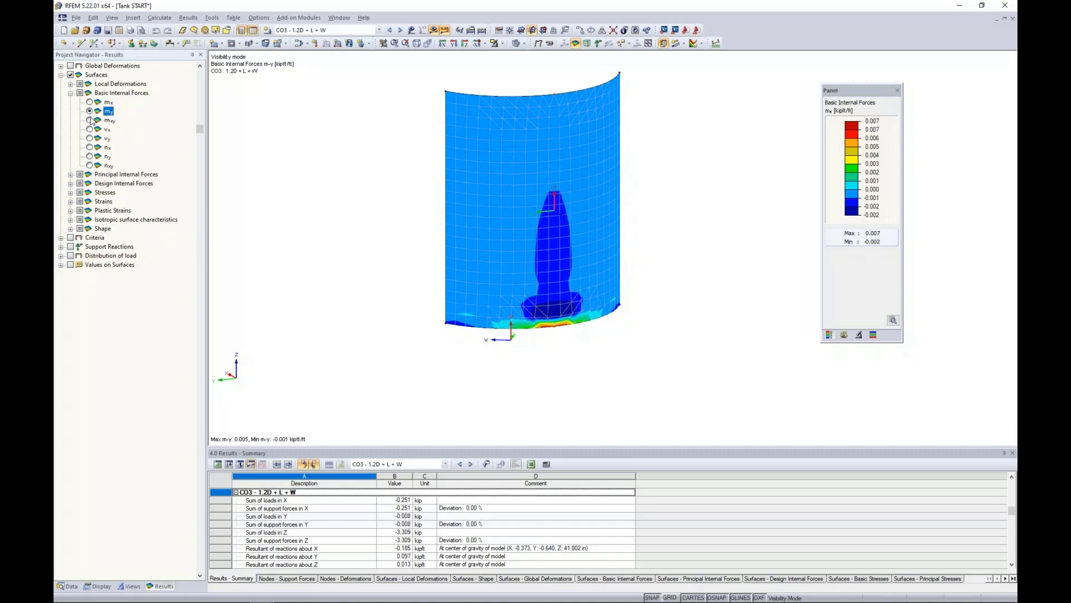
pyautogui.click(90, 129)
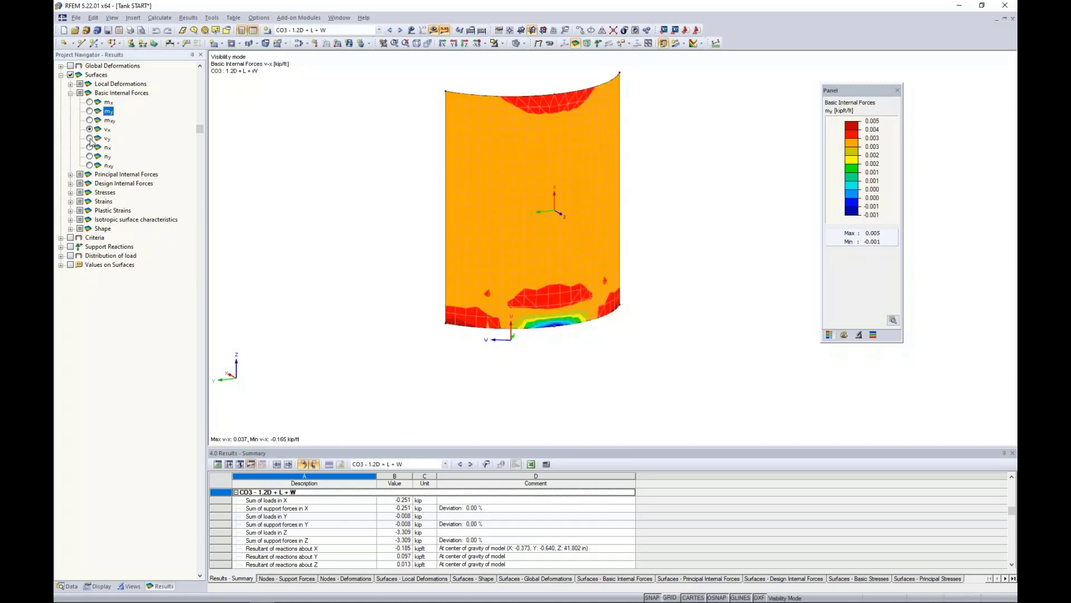
pyautogui.click(89, 138)
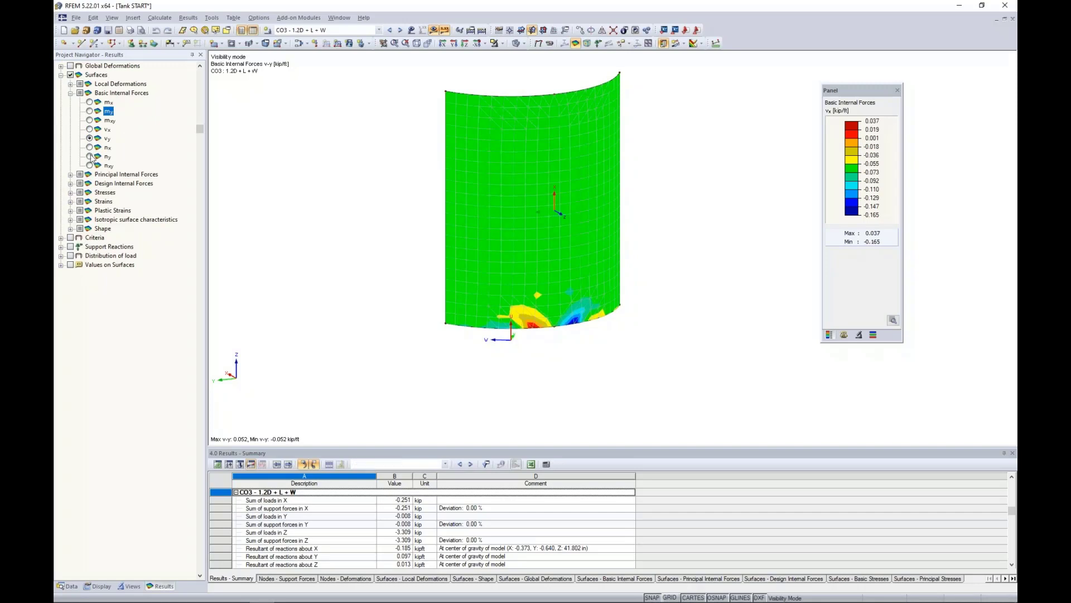
pyautogui.click(89, 147)
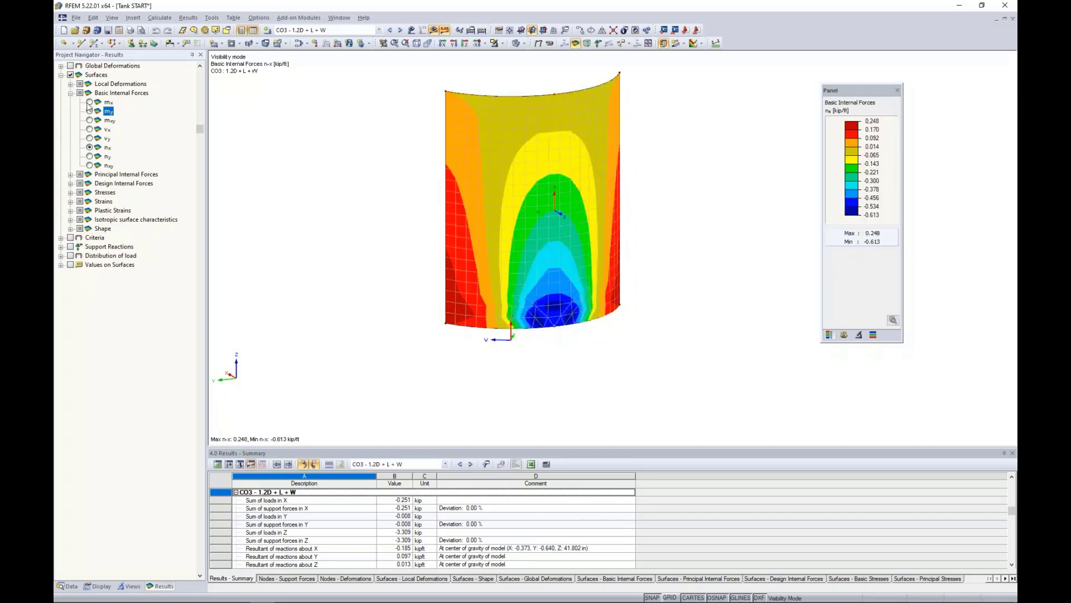
pyautogui.click(89, 102)
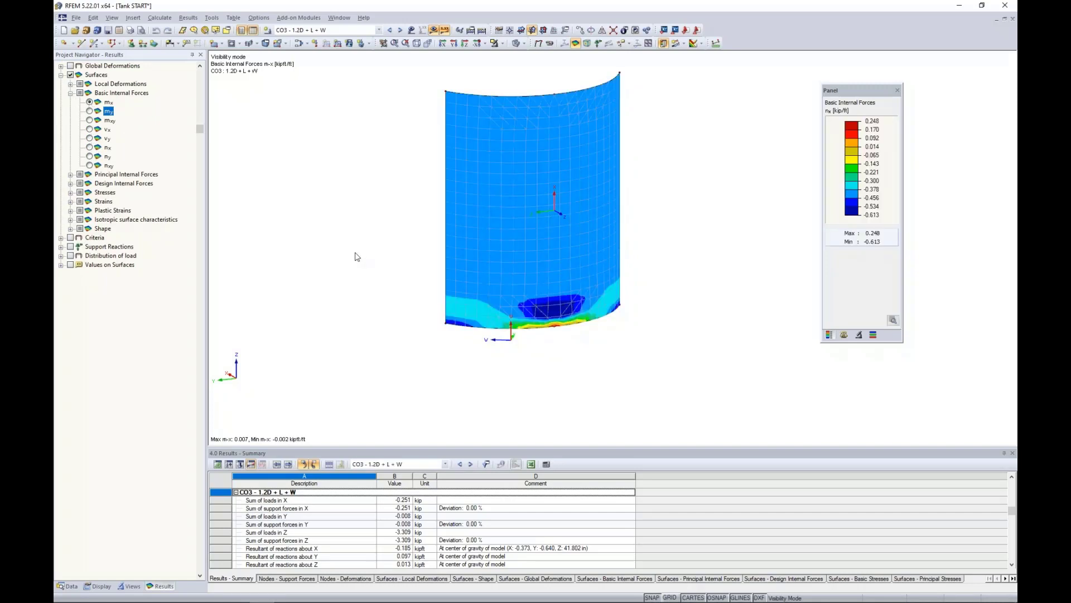
pyautogui.moveTo(354, 256); pyautogui.dragTo(355, 264, button='middle')
pyautogui.scroll(2, 358, 263)
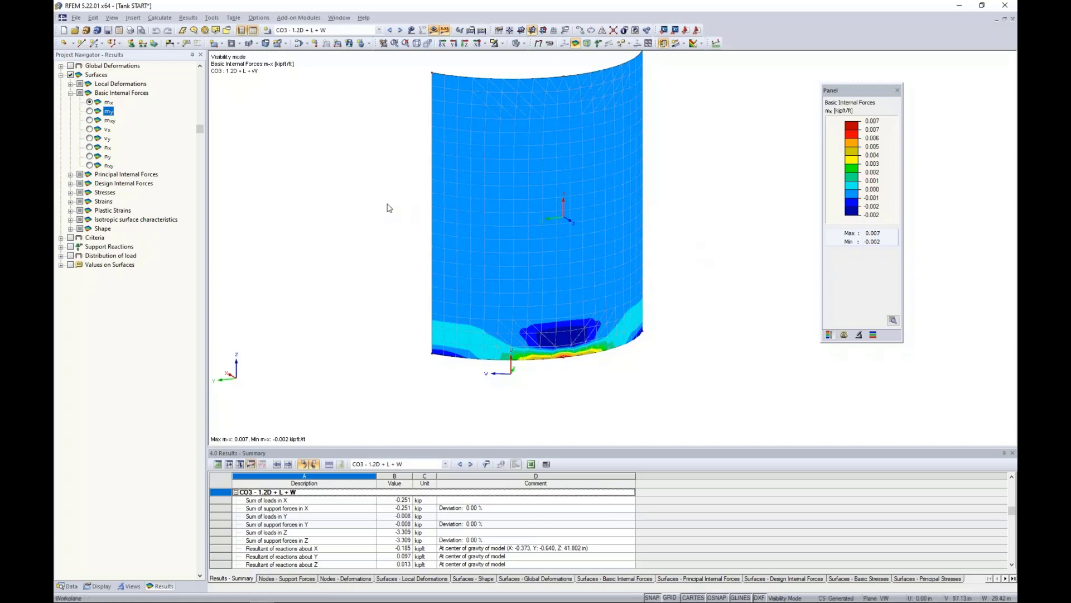
# Locate the manual entry in the program's help options, then switch to the Chrome window with manual section 8.15 Surfaces - Basic Internal Forces.
pyautogui.click(466, 230)
pyautogui.click(339, 17)
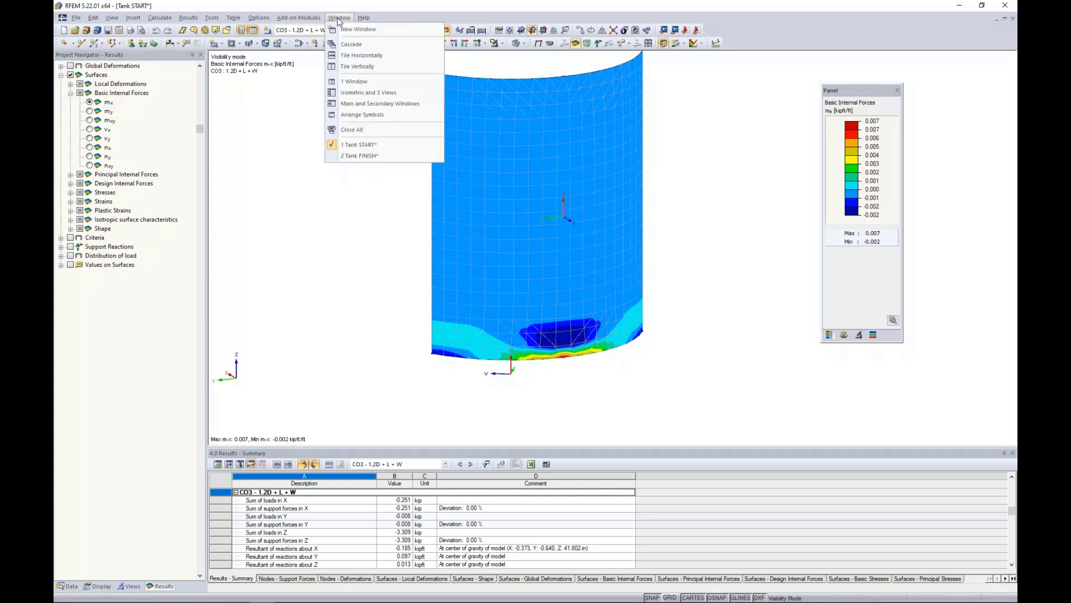
pyautogui.moveTo(366, 19)
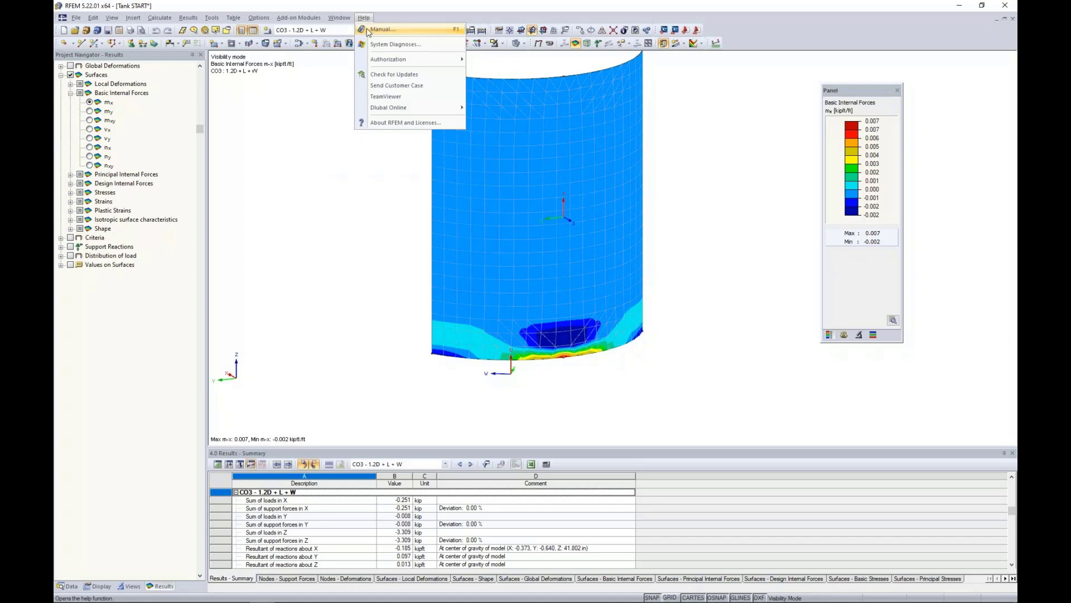
pyautogui.click(318, 241)
pyautogui.press('super+Tab')
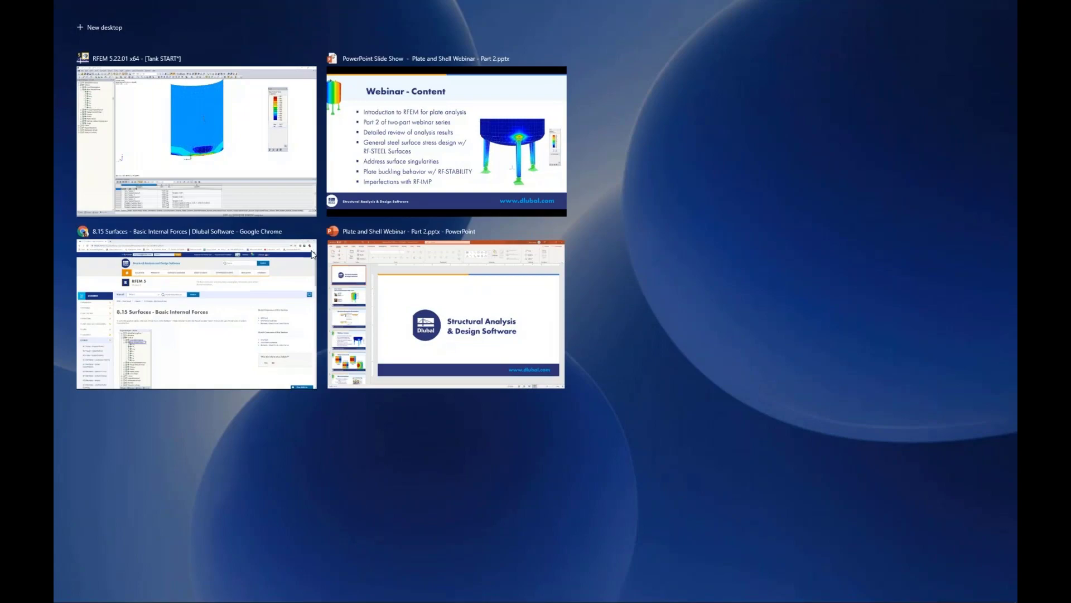
pyautogui.click(239, 311)
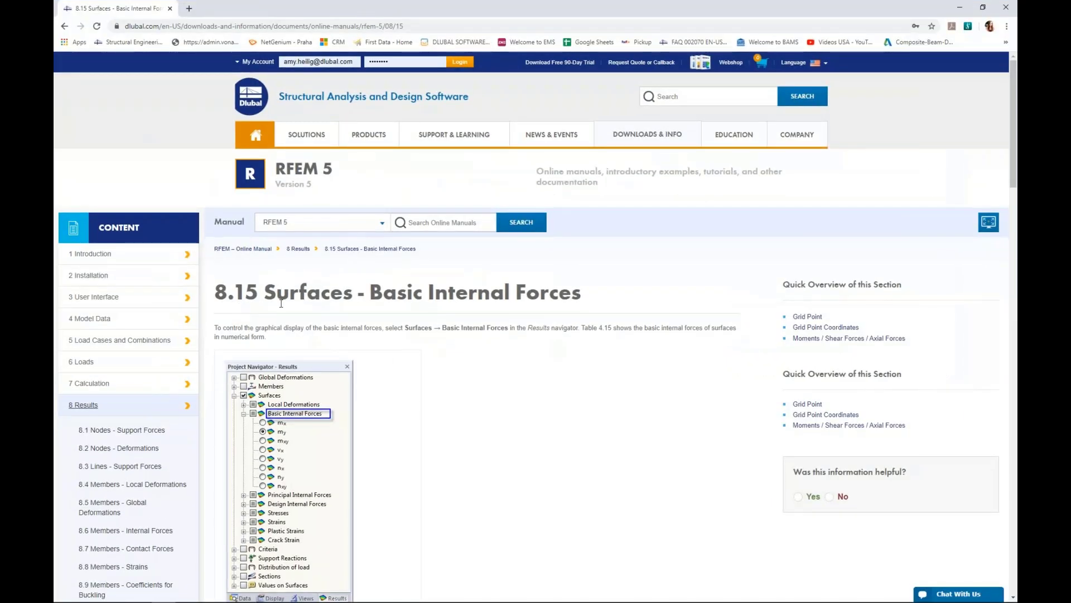
# Examine manual section 8.15 down to Figure 8.42, which defines the surface internal forces and stresses.
pyautogui.moveTo(369, 134)
pyautogui.moveTo(624, 140)
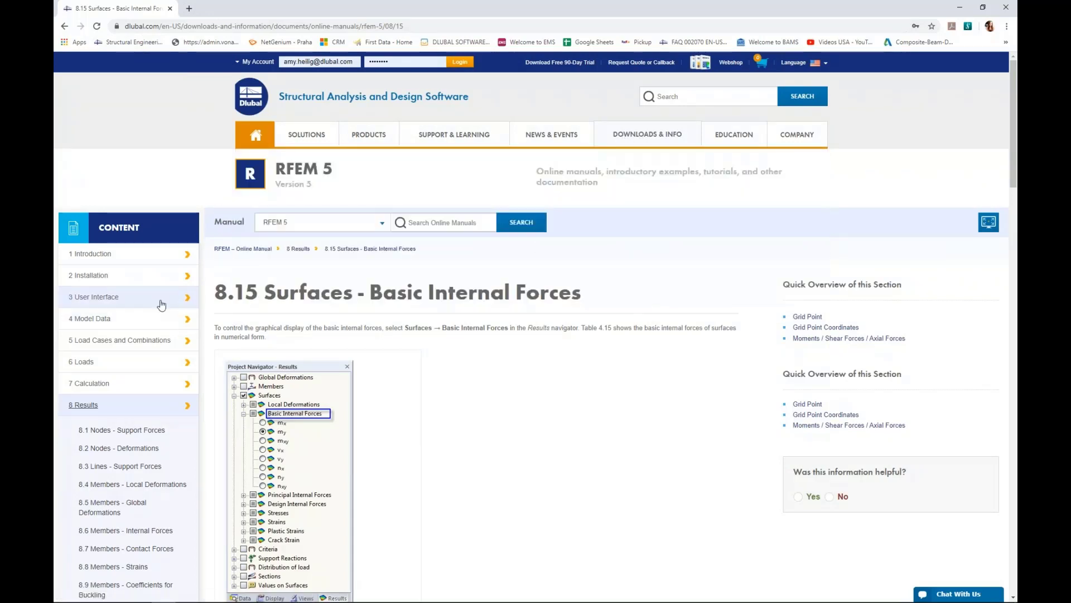
pyautogui.scroll(-1, 162, 305)
pyautogui.scroll(-3, 162, 305)
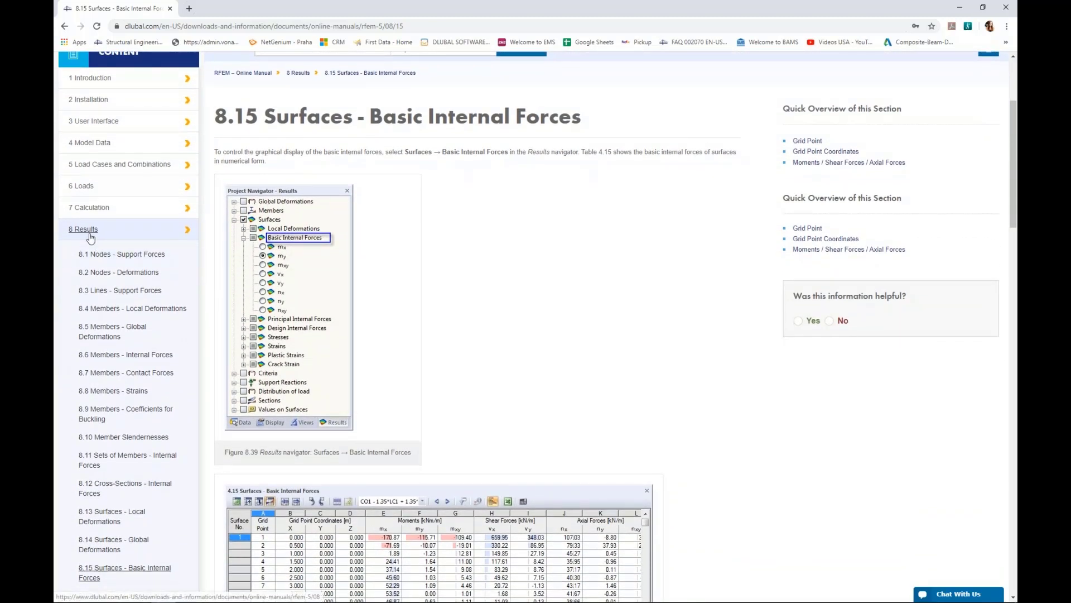
pyautogui.scroll(-4, 90, 238)
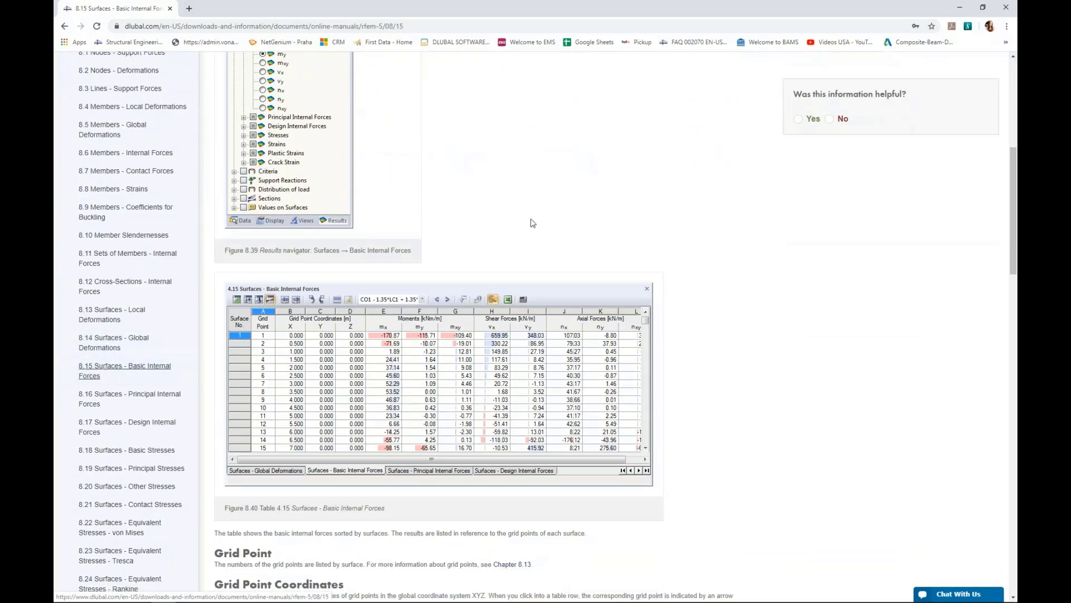
pyautogui.scroll(-6, 530, 222)
pyautogui.scroll(-8, 530, 222)
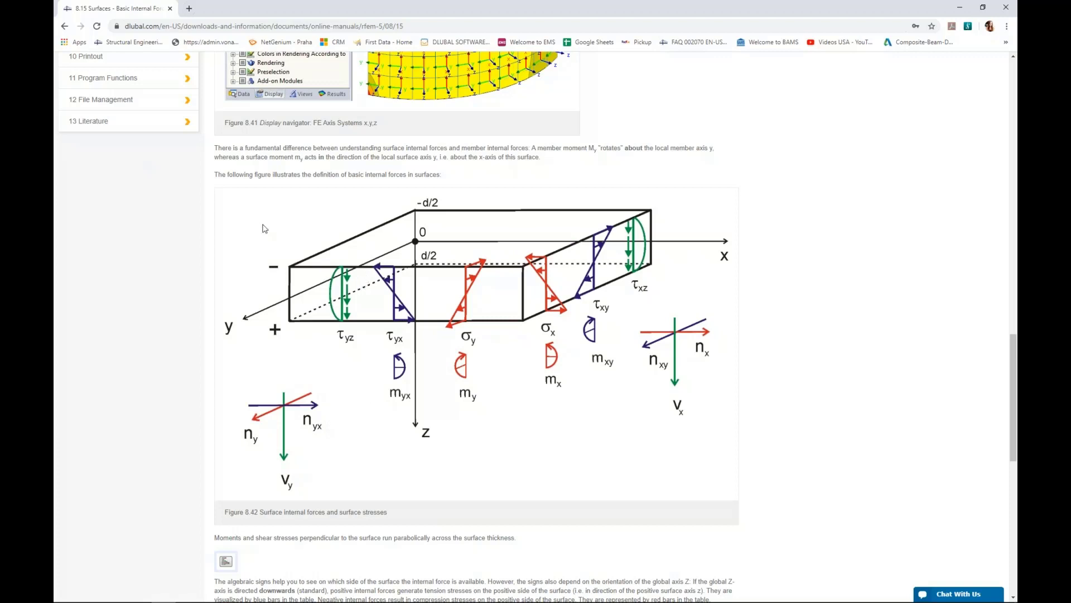
pyautogui.scroll(-4, 287, 246)
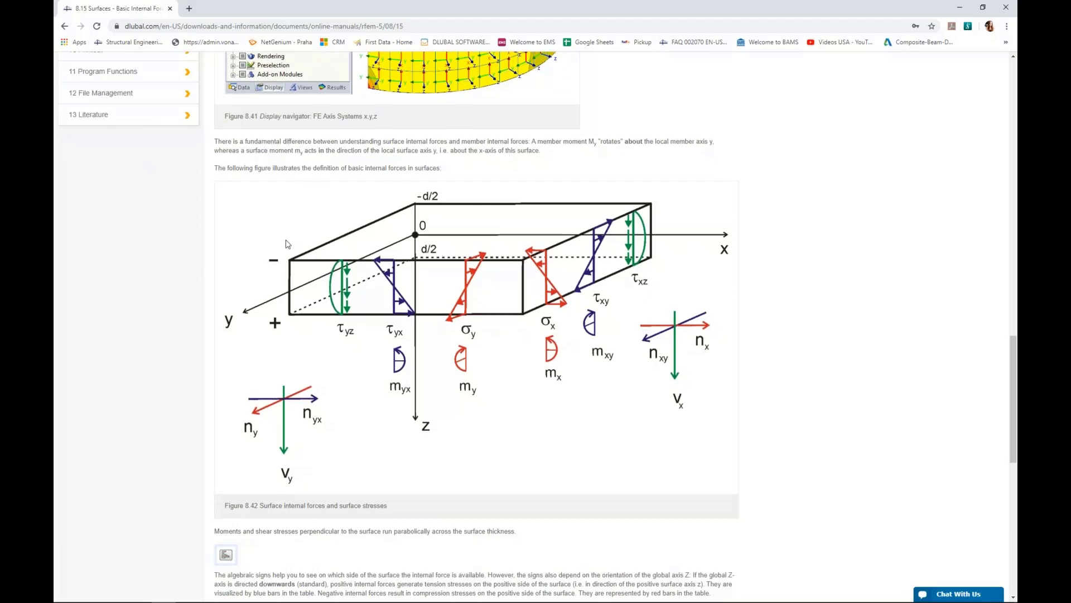
# Read Table 8.8 with the basic internal force definitions, then switch back to the RFEM tank model.
pyautogui.scroll(-5, 287, 245)
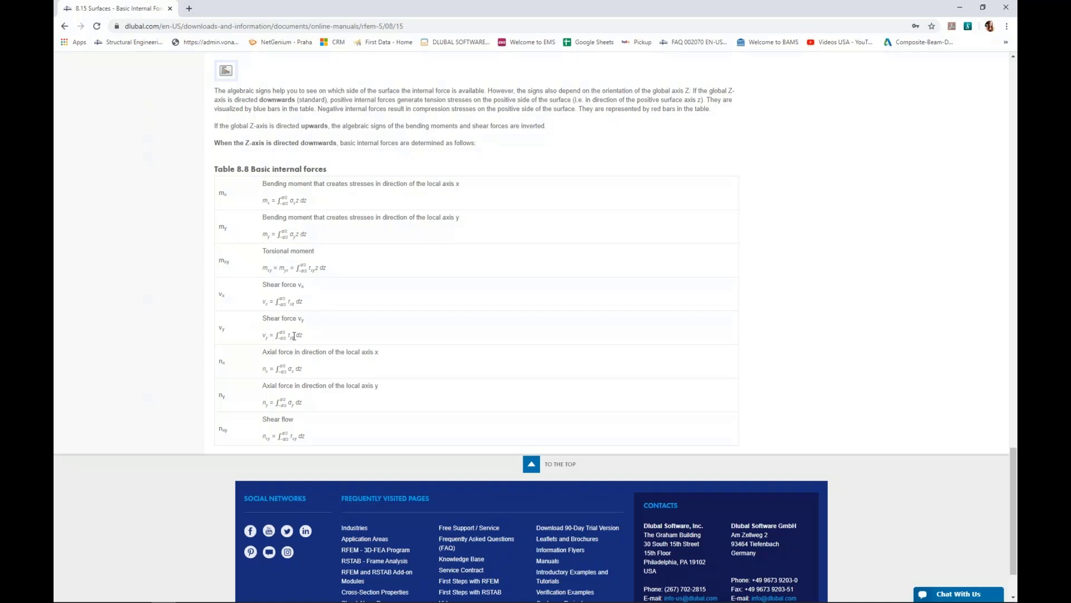
pyautogui.press('super+Tab')
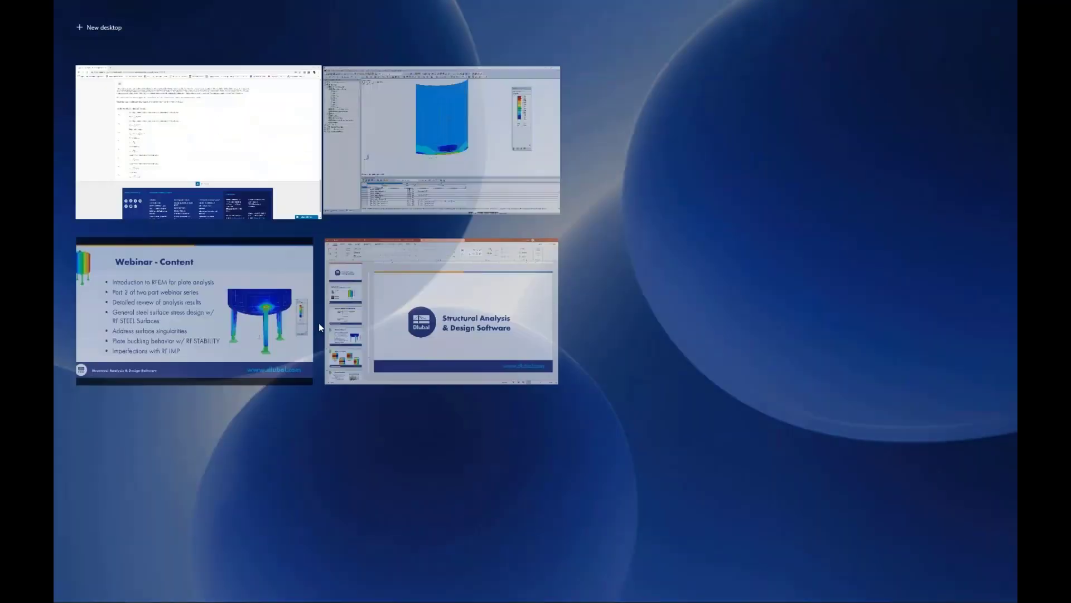
pyautogui.click(397, 158)
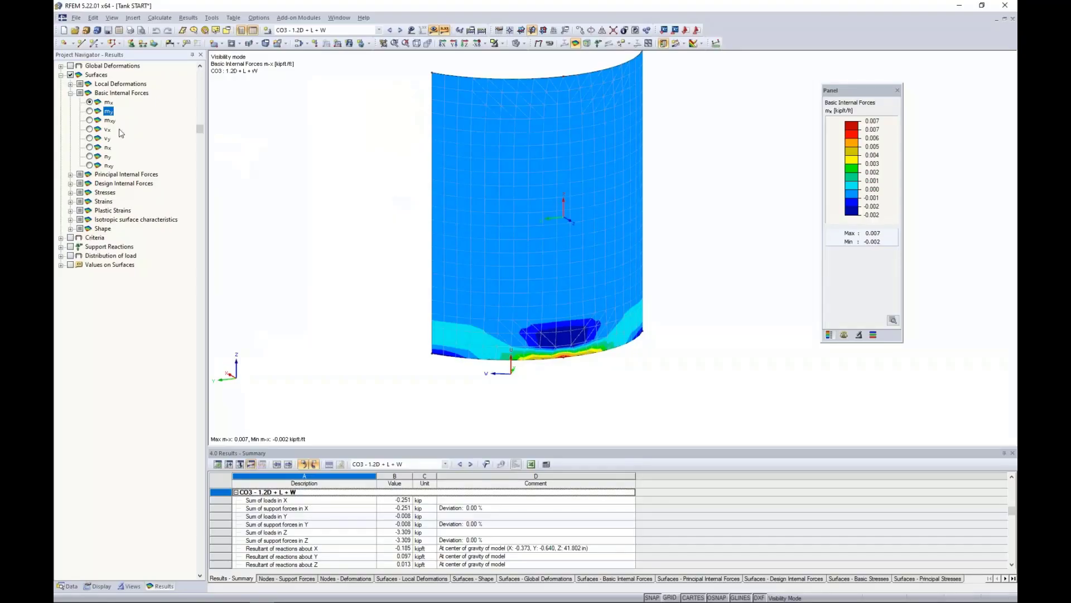
# Compare the principal internal forces m1 and m2 on the isolated wall surface, then return to m1.
pyautogui.click(71, 93)
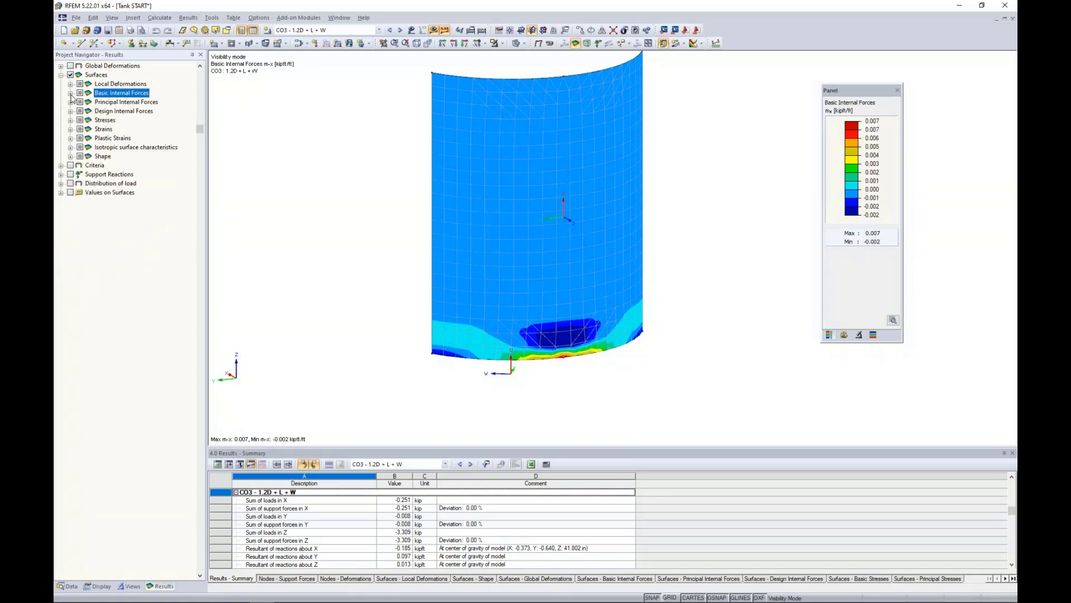
pyautogui.click(71, 103)
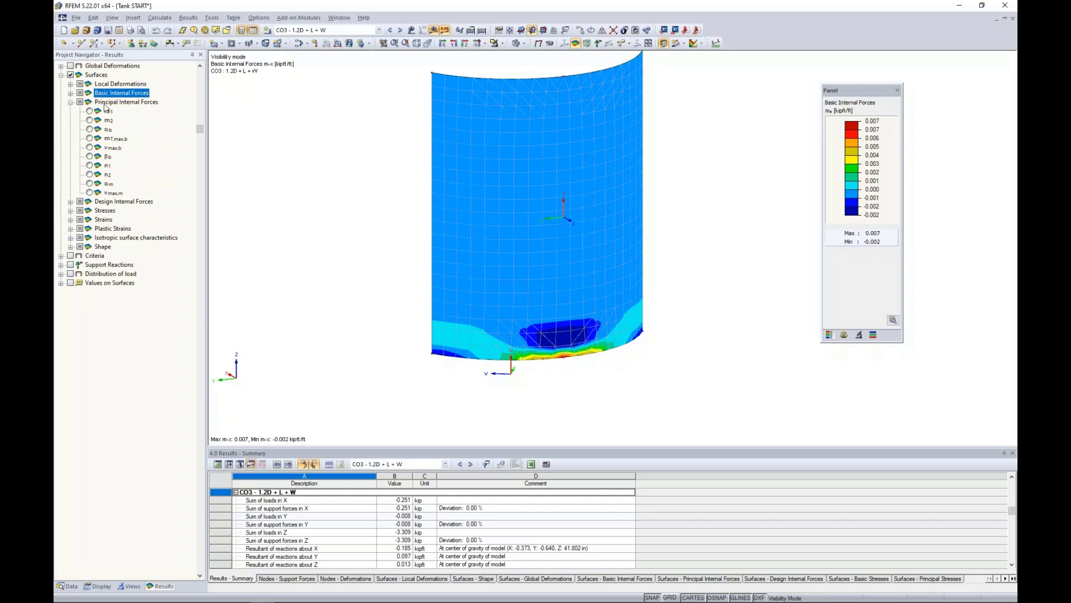
pyautogui.click(89, 112)
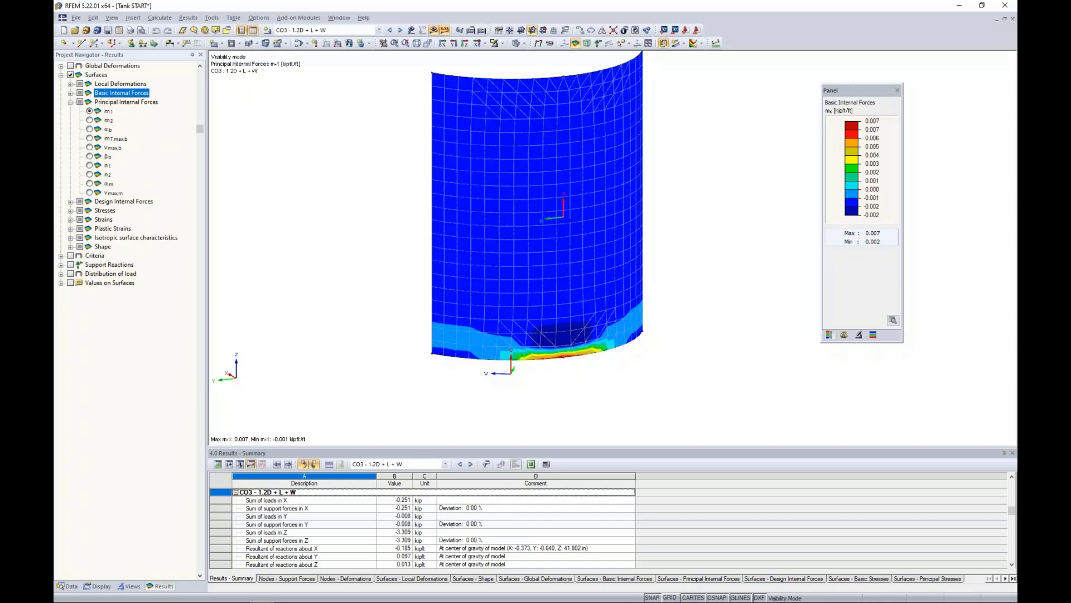
pyautogui.click(89, 120)
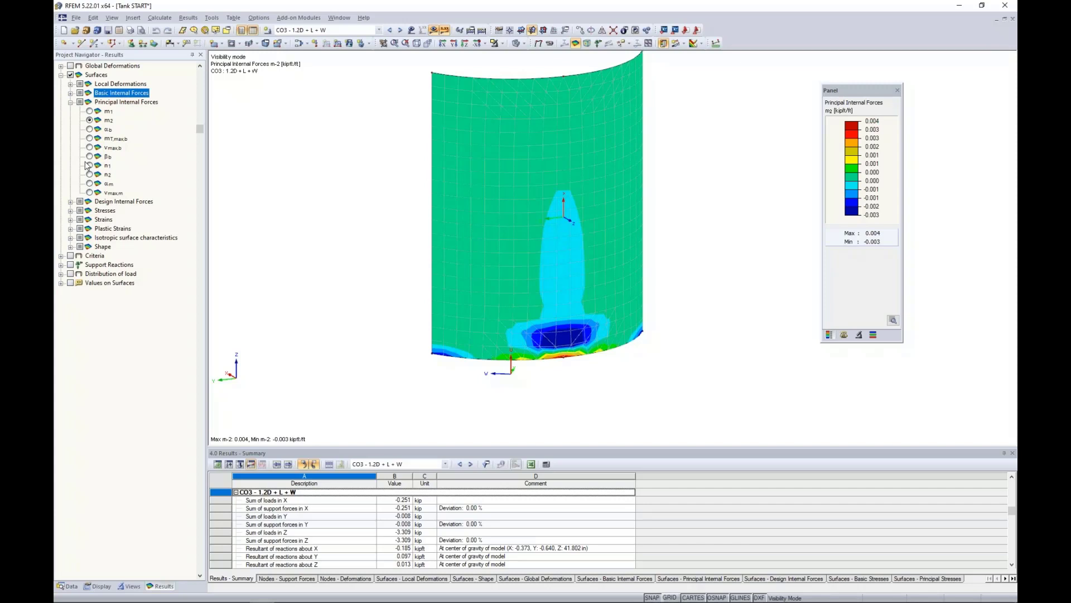
pyautogui.click(90, 111)
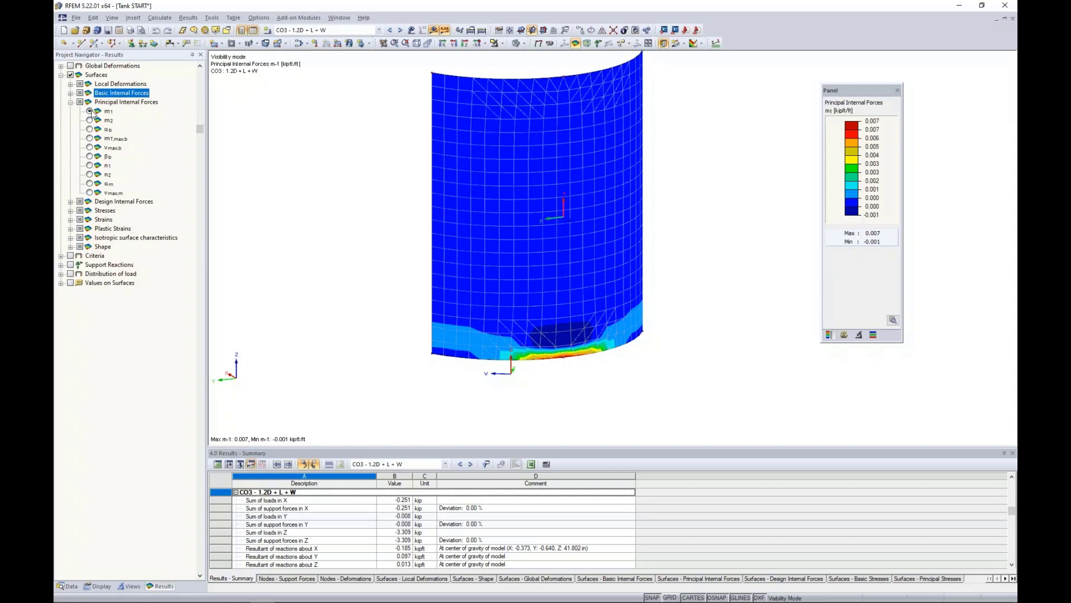
# Display the principal internal force angle αb on the wall surface and set the trajectories display factor to 512.
pyautogui.click(90, 129)
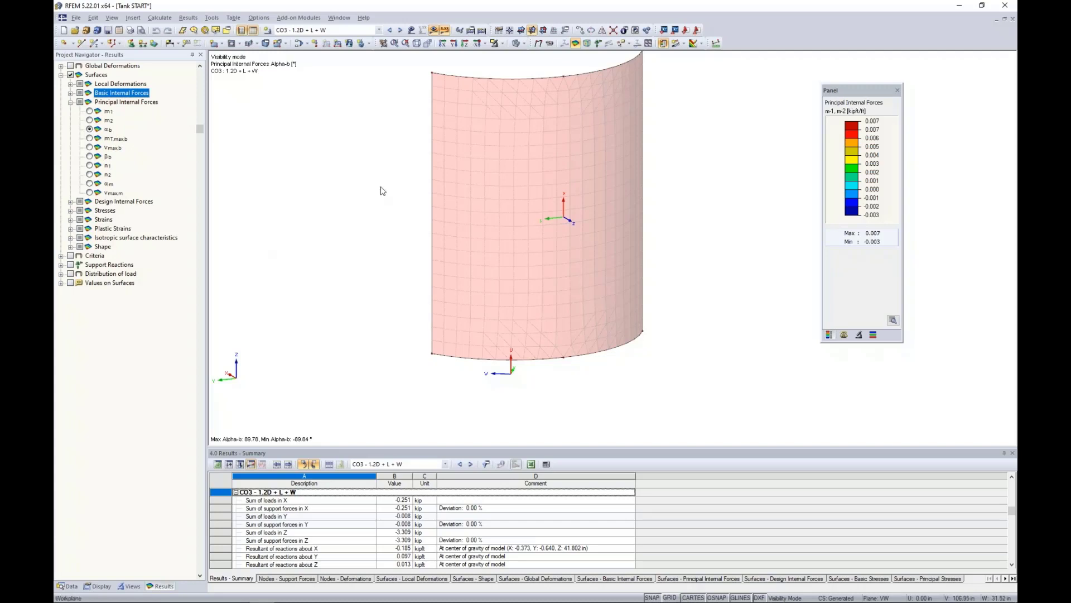
pyautogui.click(843, 335)
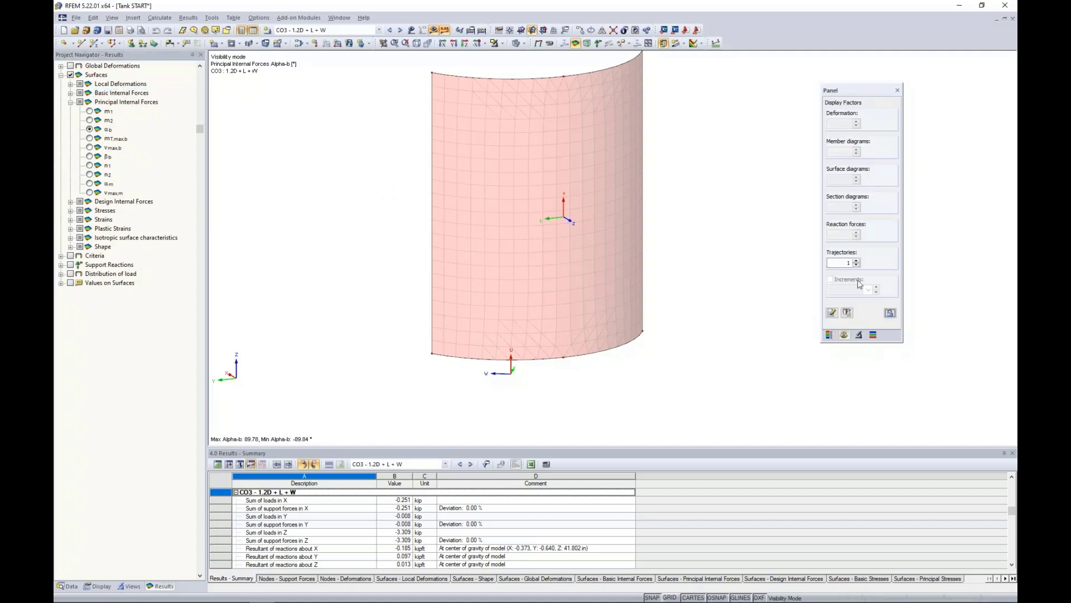
pyautogui.click(857, 260)
pyautogui.write('2')
pyautogui.write('16')
pyautogui.write('512')
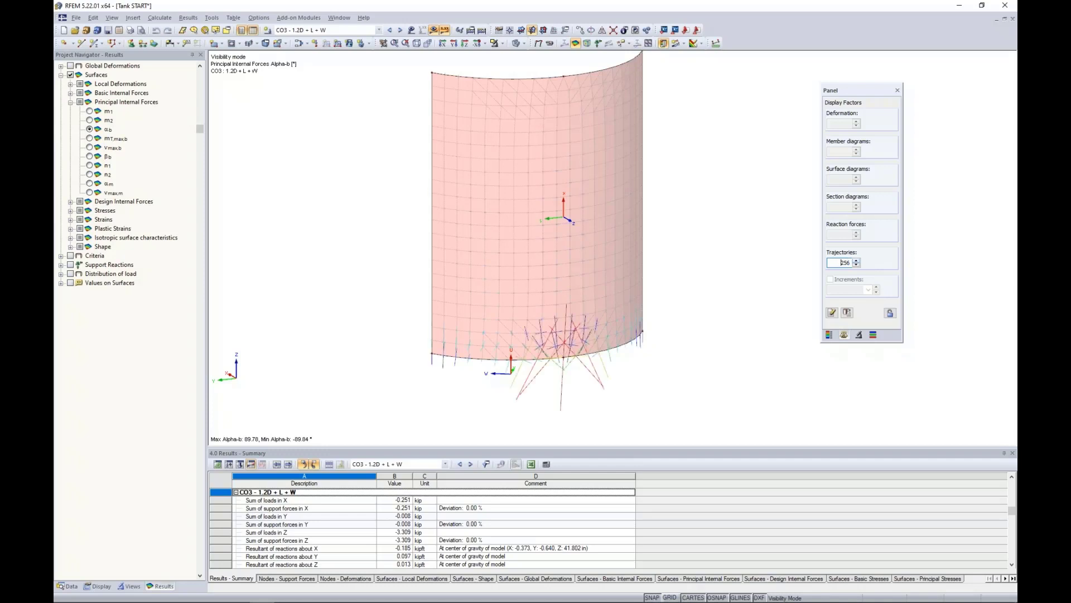
pyautogui.scroll(5, 549, 382)
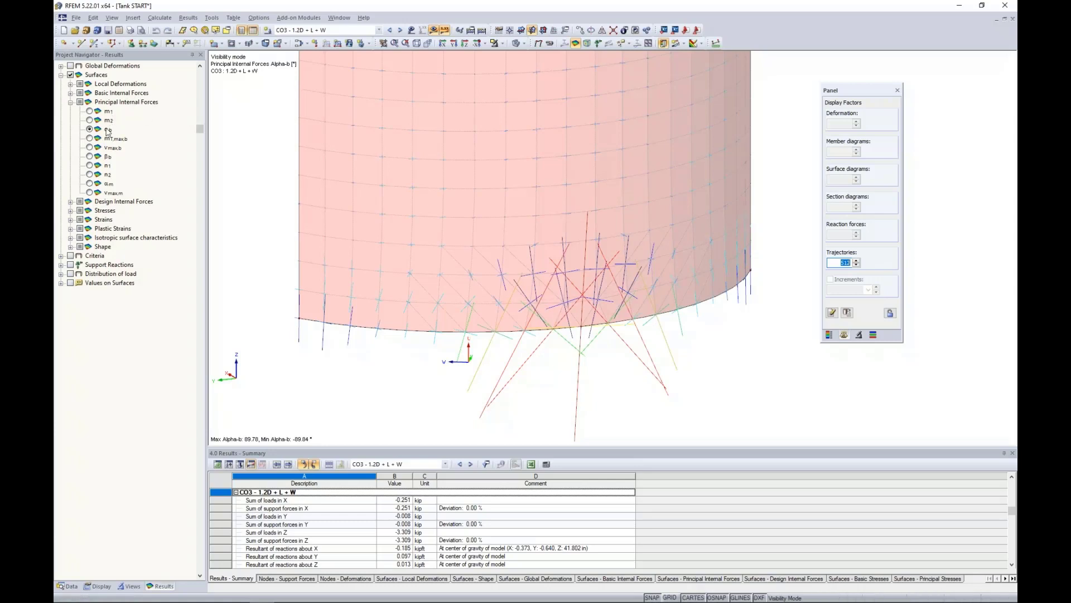
pyautogui.click(70, 103)
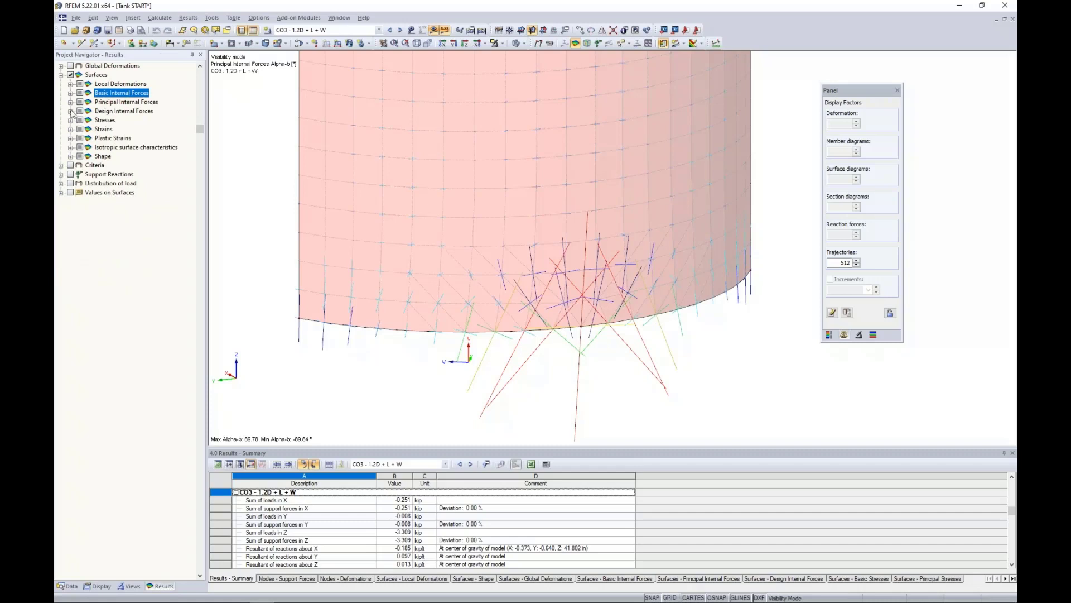
# View the design internal force mx,D,+ near the base of the wall surface.
pyautogui.click(70, 111)
pyautogui.click(89, 120)
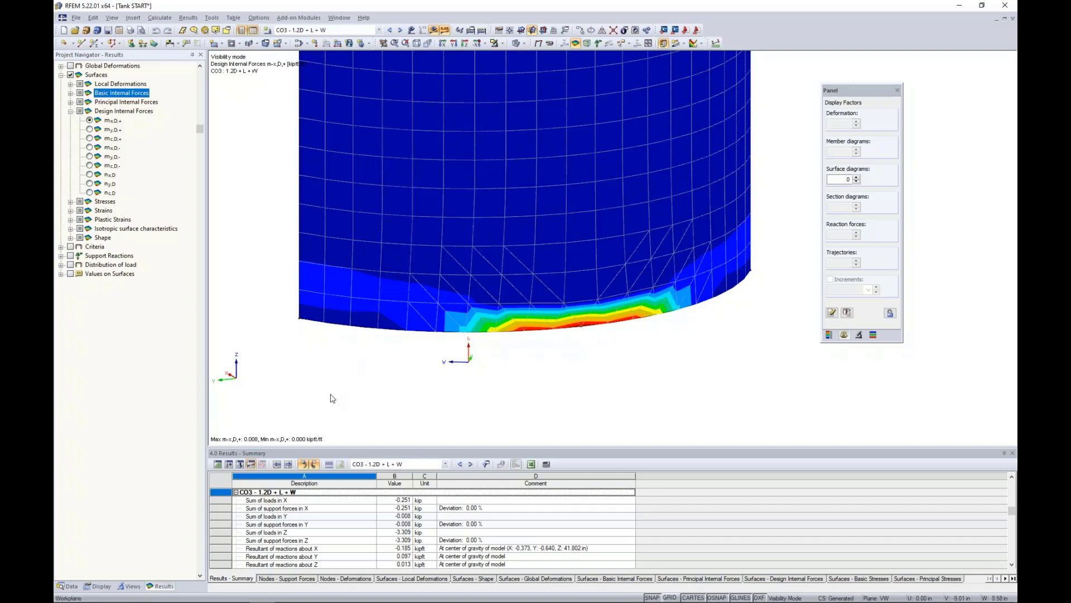
pyautogui.moveTo(273, 278); pyautogui.dragTo(294, 316, button='middle')
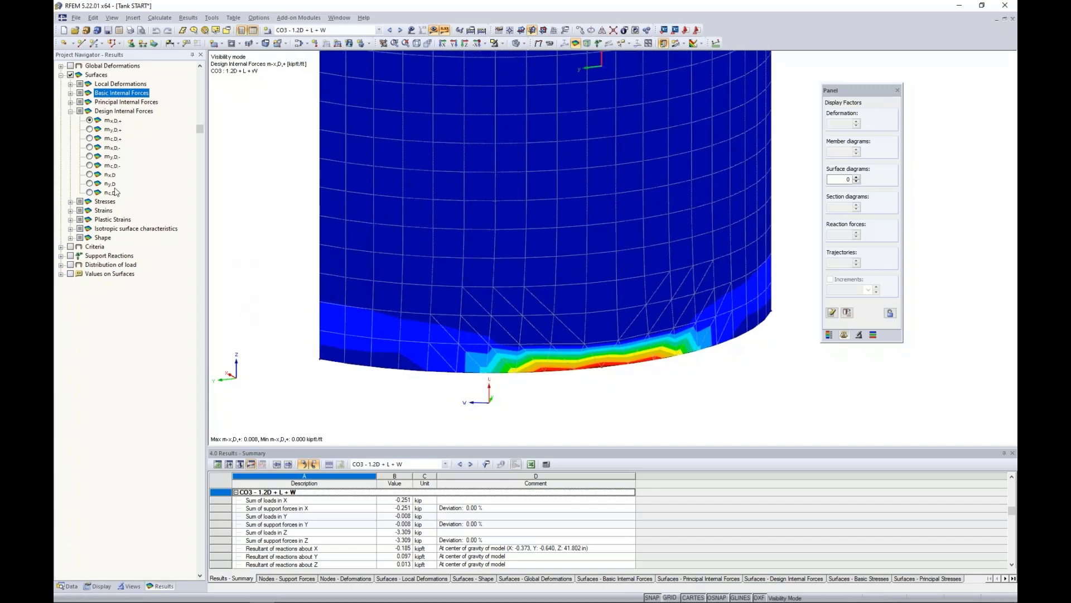
pyautogui.click(71, 111)
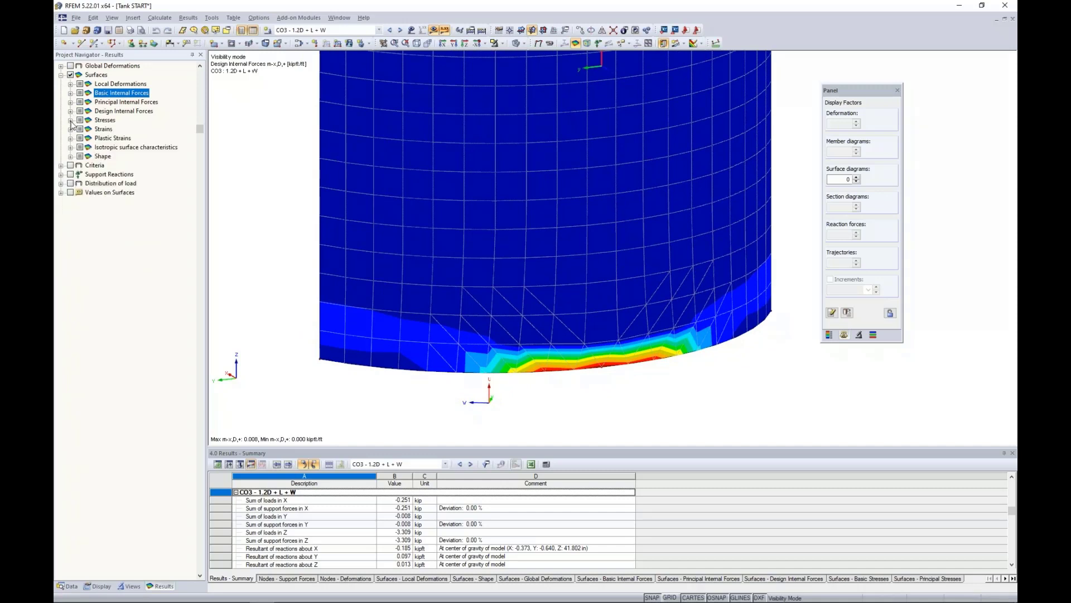
# Review the wall surface stresses σx,+, σy,+, σ1,+ and the maximum von Mises equivalent stress σeqv,max,Mises.
pyautogui.click(71, 120)
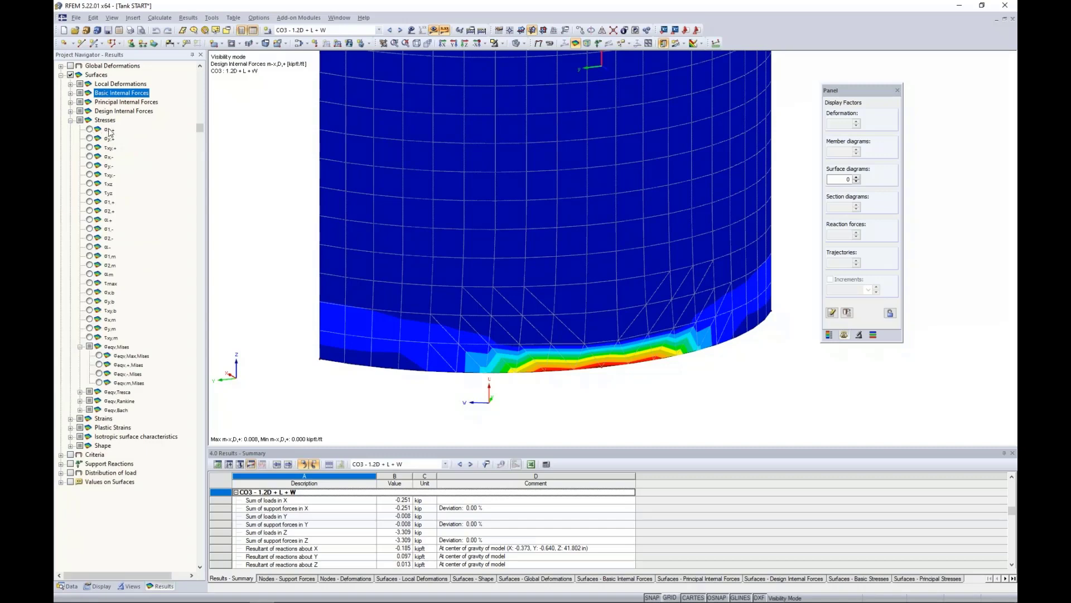
pyautogui.click(89, 130)
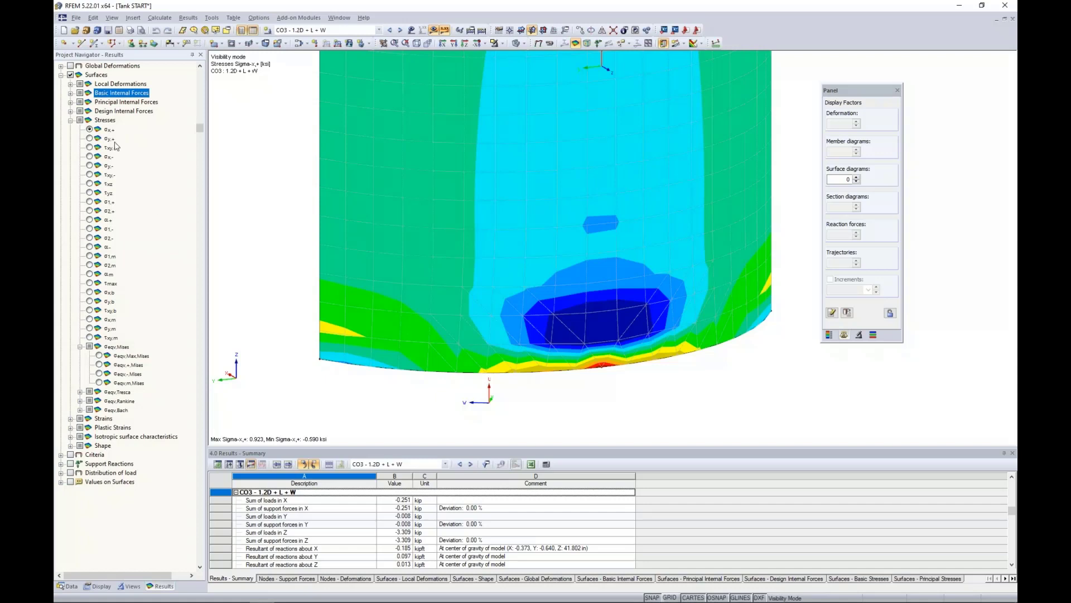
pyautogui.click(89, 139)
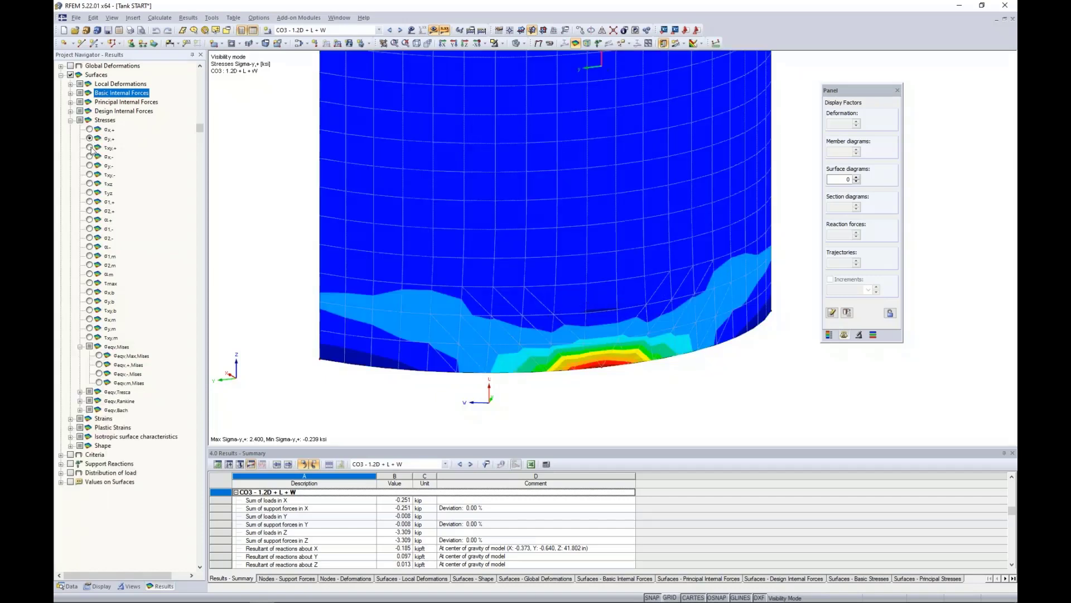
pyautogui.click(89, 202)
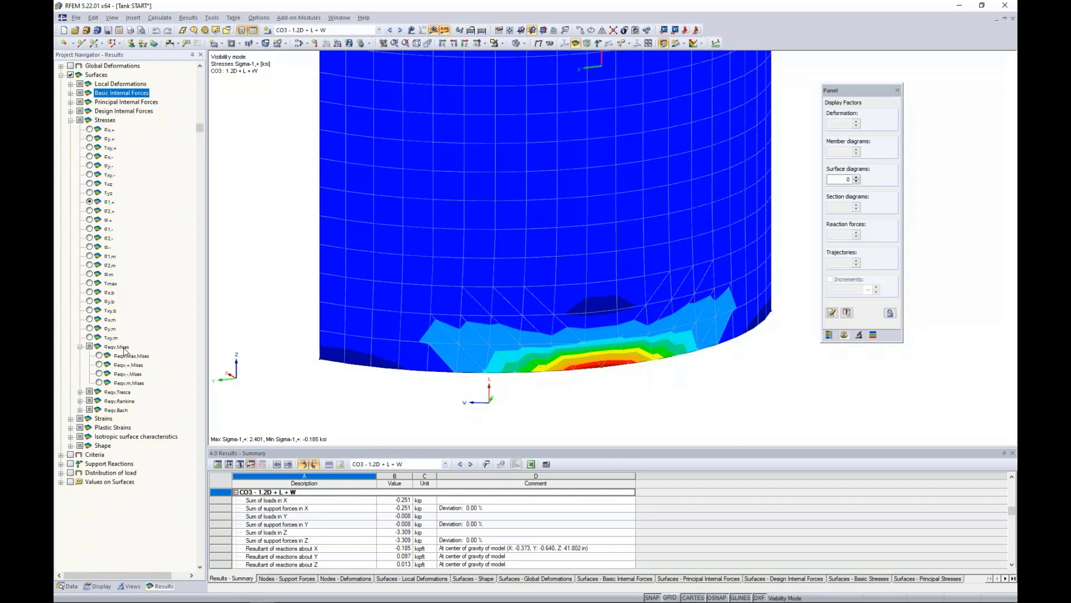
pyautogui.click(99, 356)
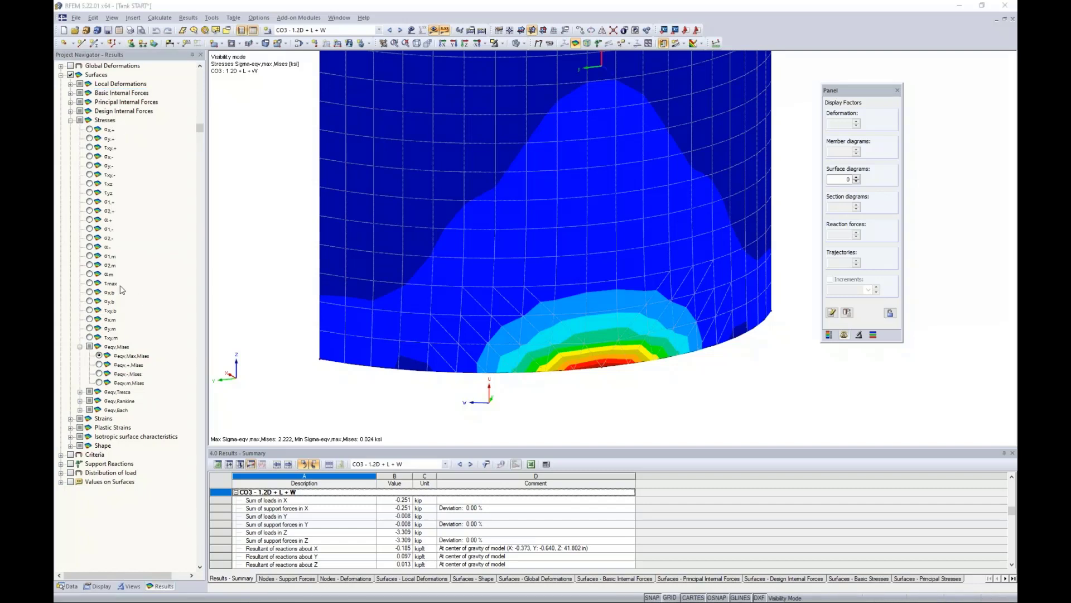
pyautogui.click(71, 120)
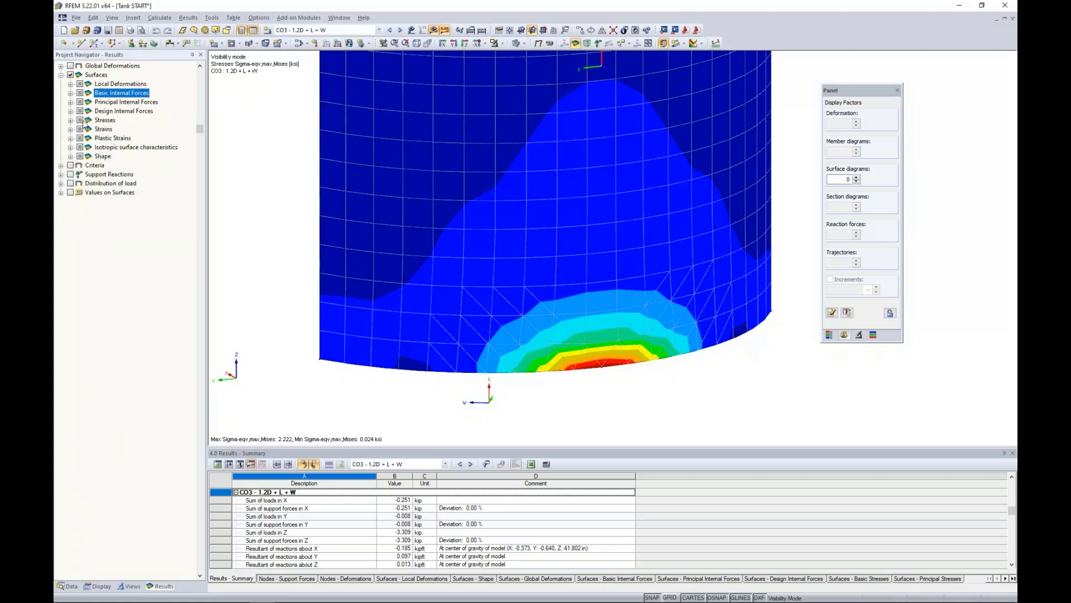
# Review the wall surface strains εx,+ and the von Mises equivalent strain ε+,Mises.
pyautogui.click(70, 129)
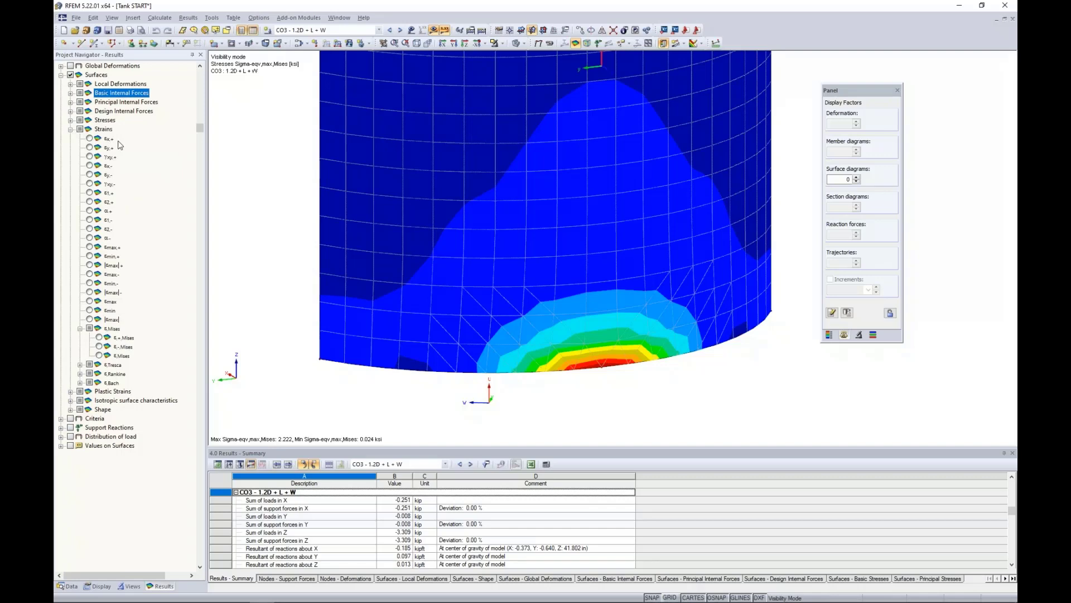
pyautogui.click(90, 138)
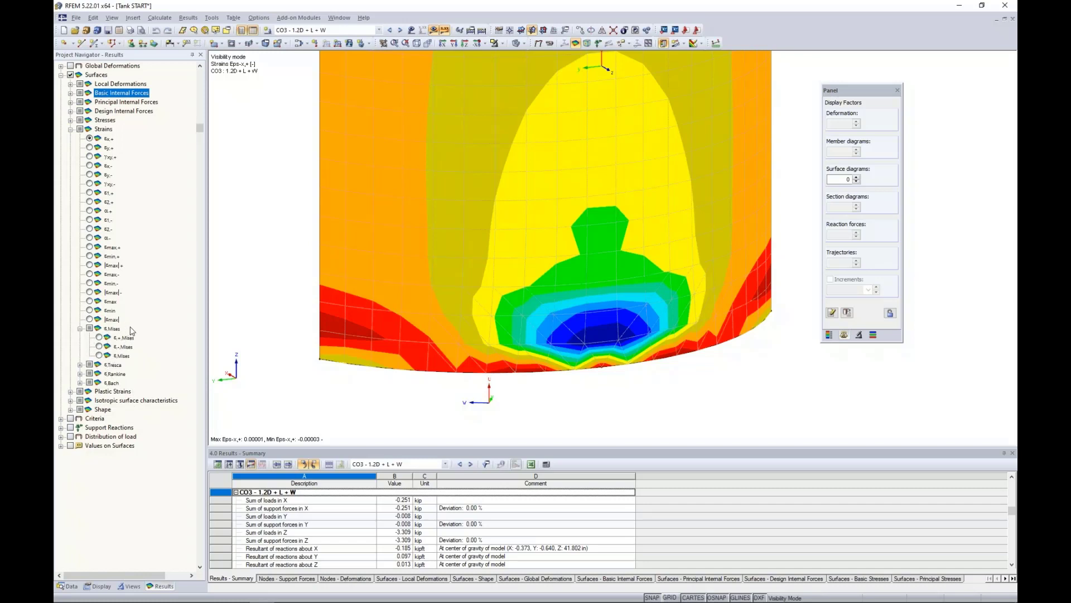
pyautogui.click(100, 337)
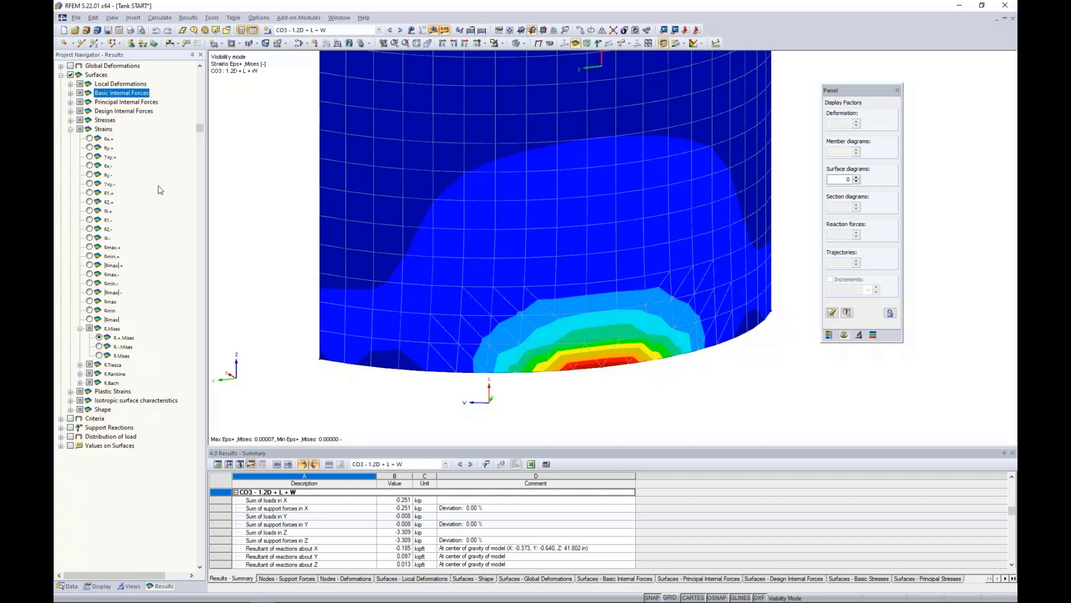
pyautogui.click(71, 129)
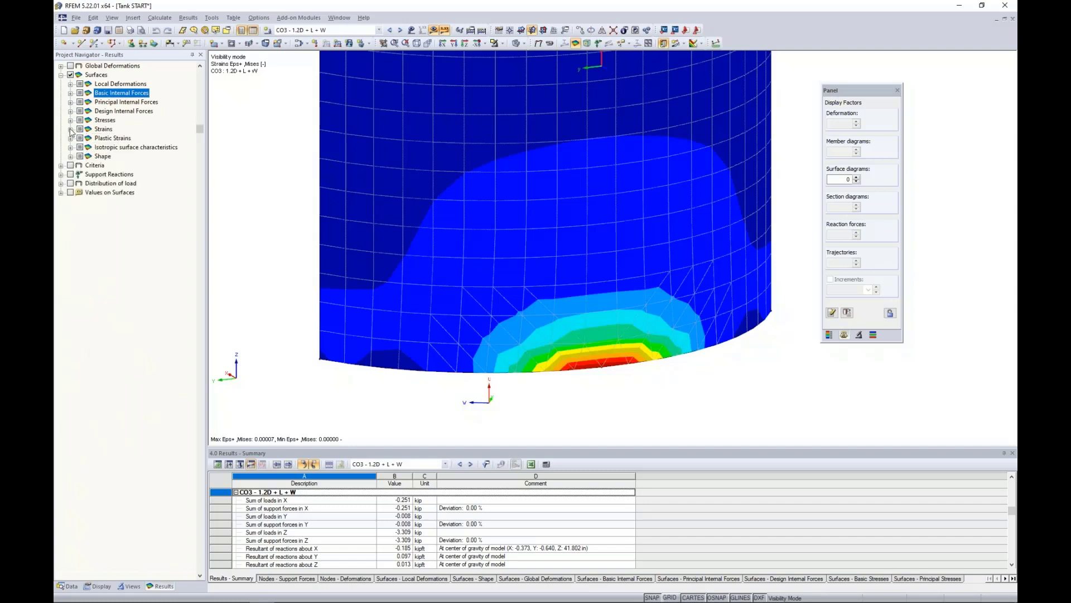
# Display the basic internal force nx and cancel visibility mode to show the whole tank.
pyautogui.click(71, 94)
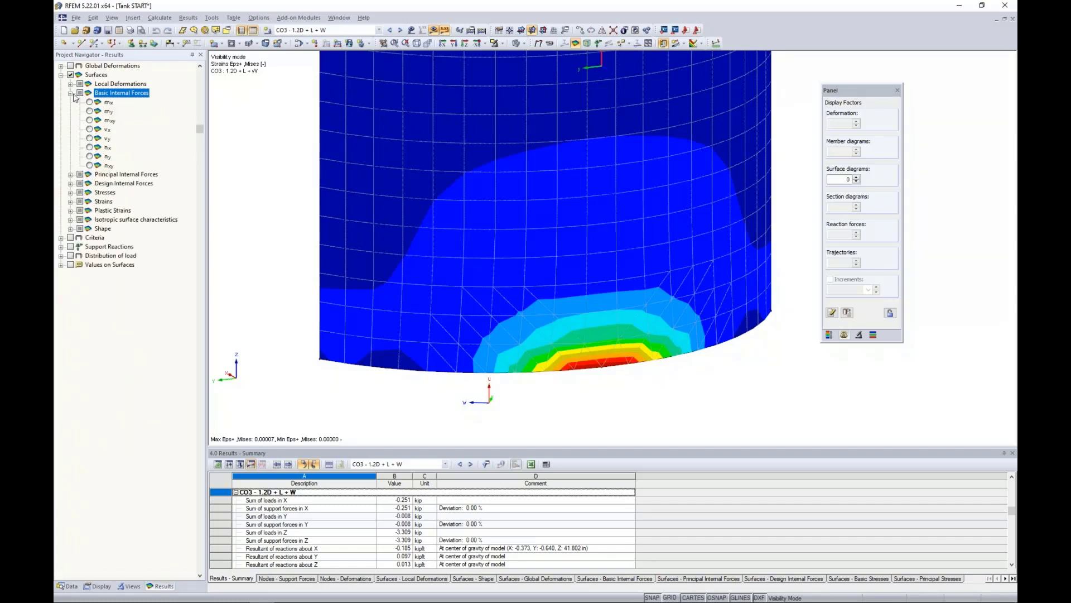
pyautogui.click(89, 148)
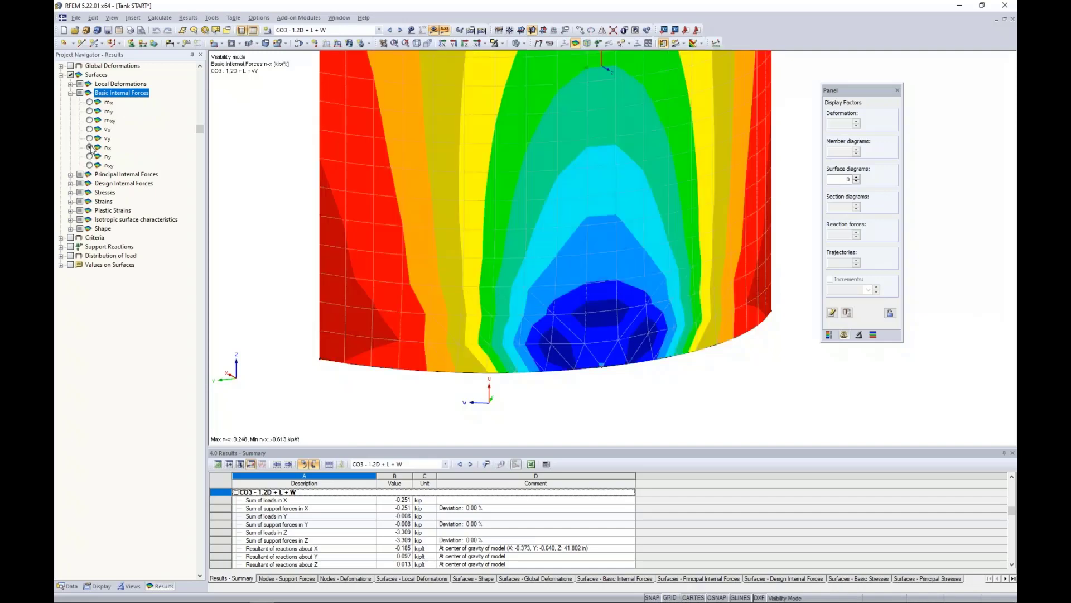
pyautogui.scroll(-5, 353, 207)
pyautogui.moveTo(353, 207); pyautogui.dragTo(382, 267, button='middle')
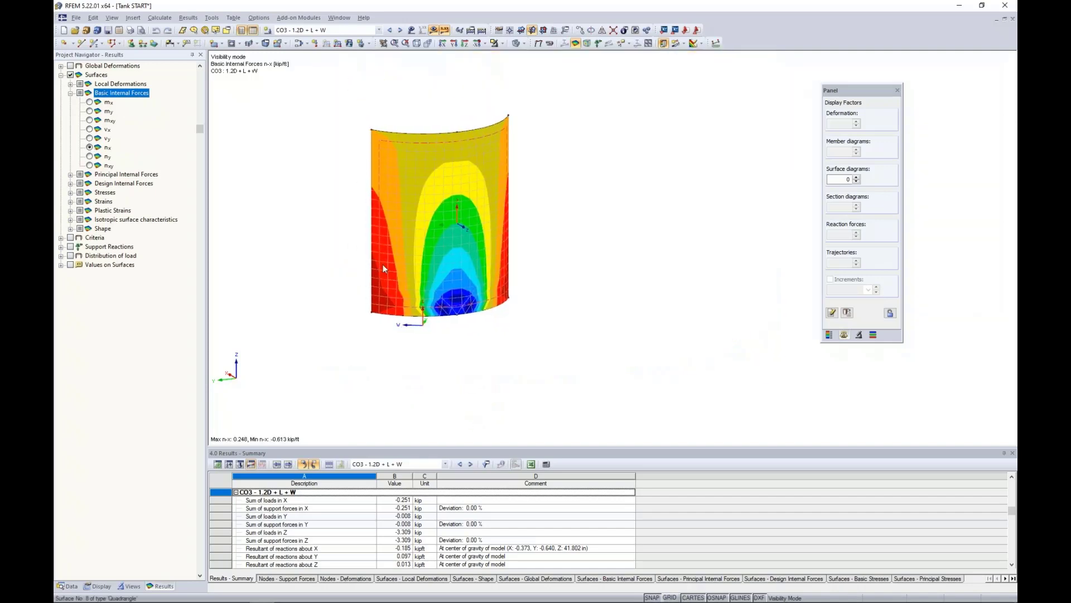
pyautogui.click(503, 45)
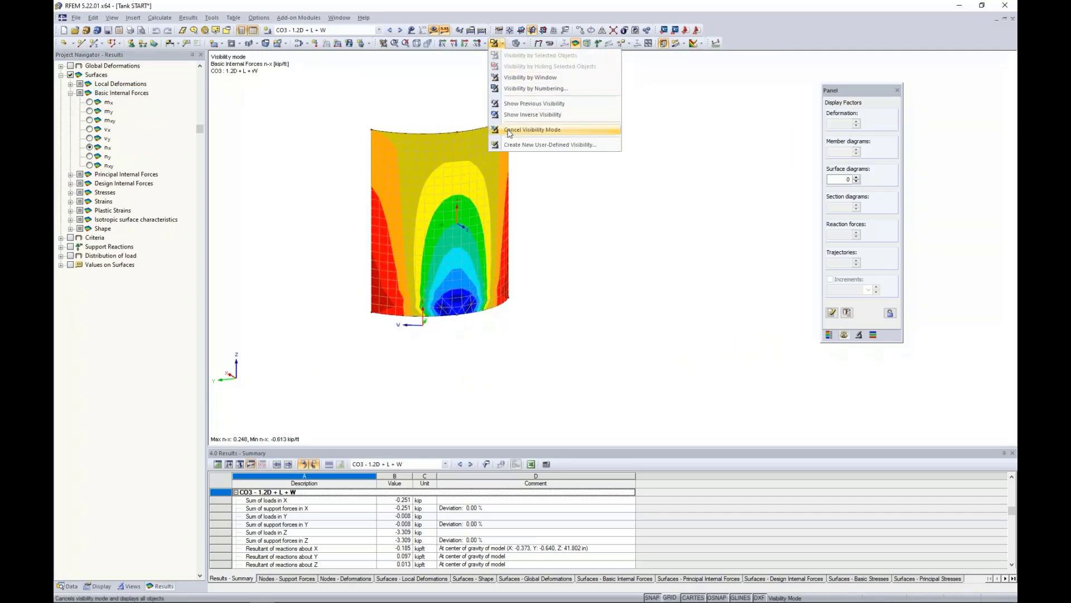
pyautogui.click(553, 130)
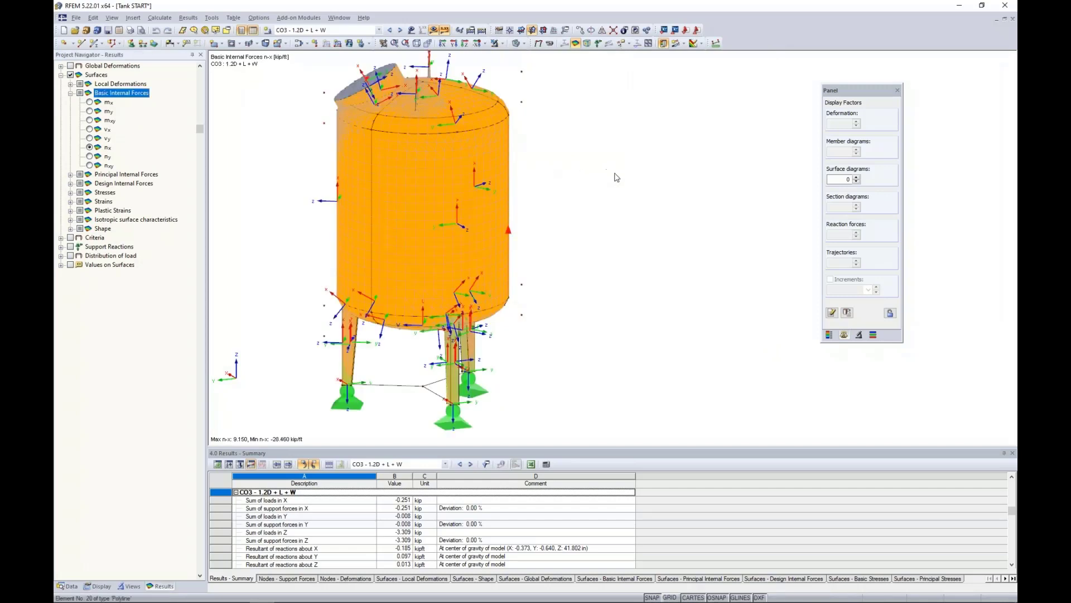
# Turn off the local axis systems of the tank surfaces.
pyautogui.moveTo(480, 172); pyautogui.dragTo(547, 180, button='middle')
pyautogui.rightClick(494, 153)
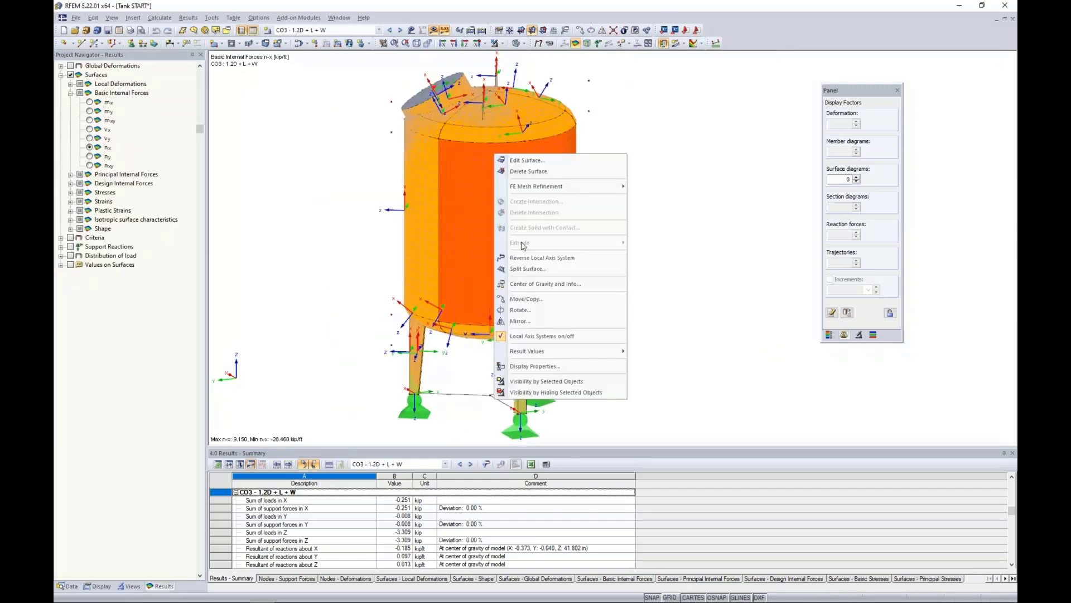
pyautogui.click(517, 337)
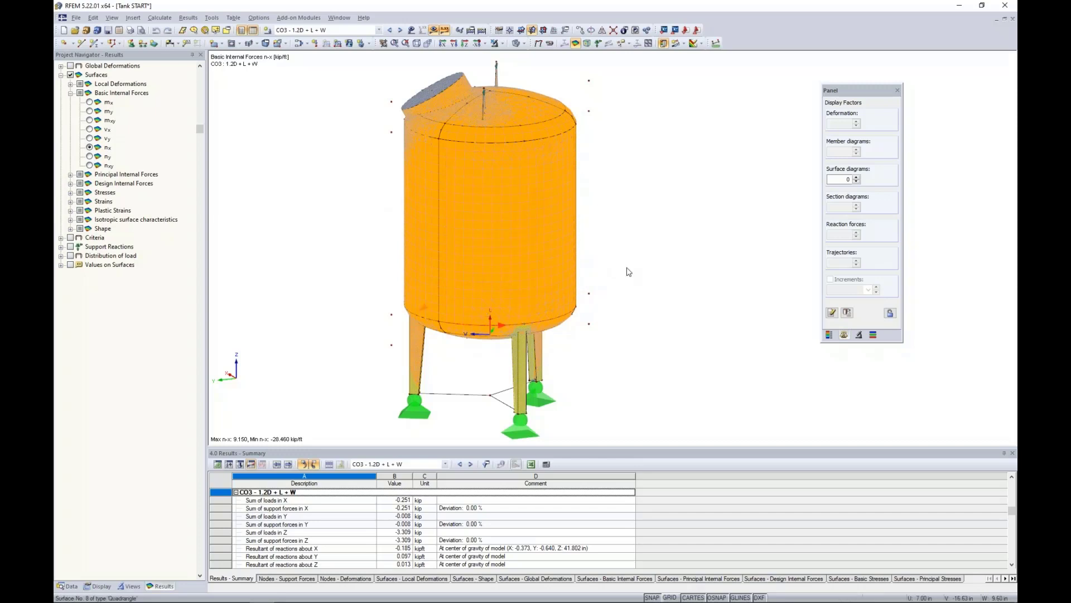
# Cut the tank model open with a clipping plane parallel to X-Z and look at its interior.
pyautogui.moveTo(423, 313)
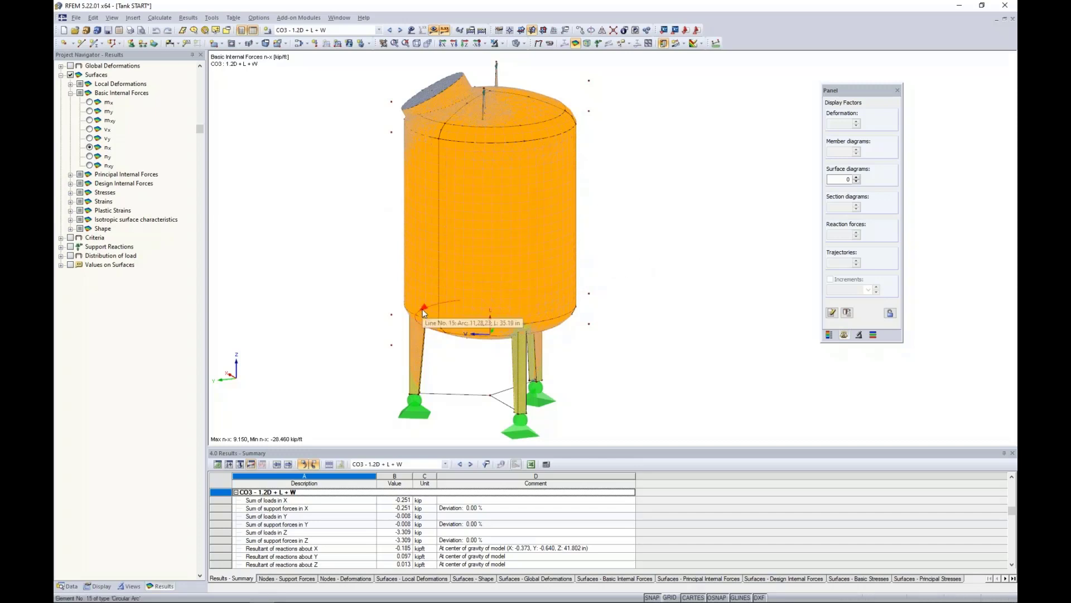
pyautogui.click(133, 19)
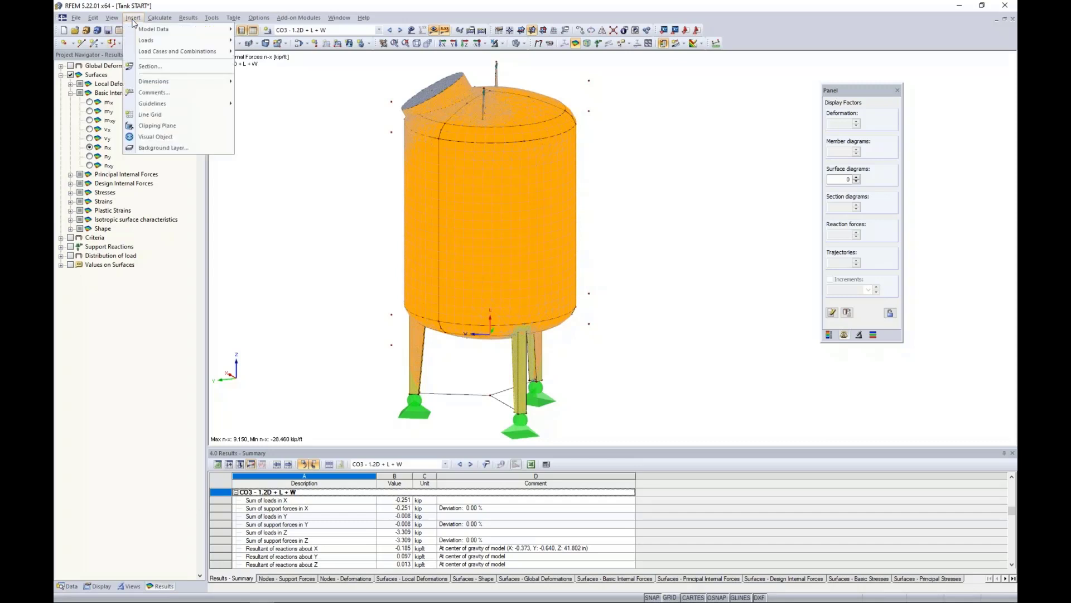
pyautogui.click(144, 127)
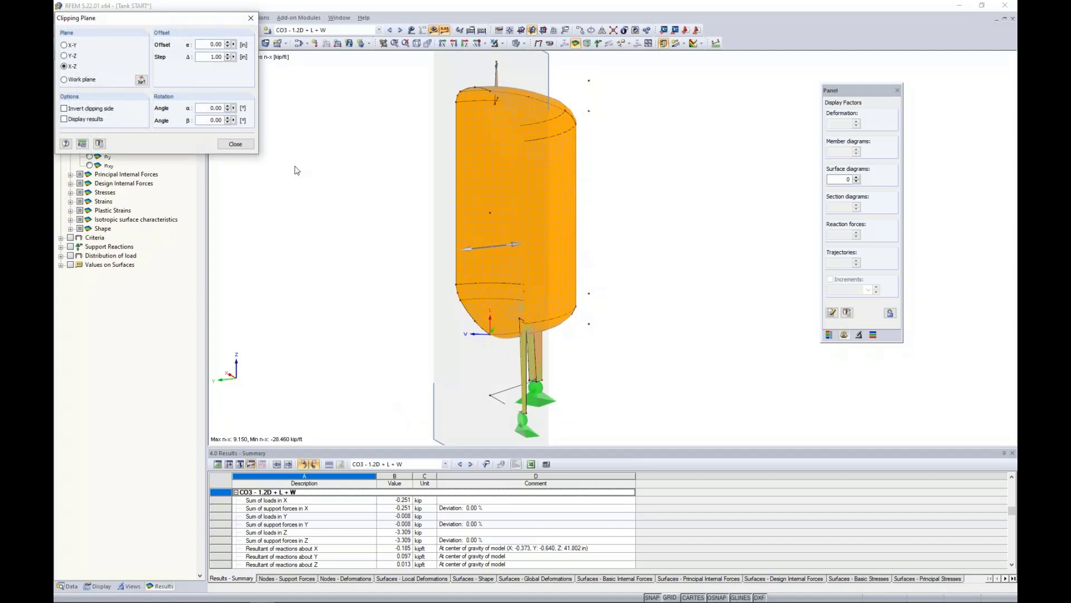
pyautogui.keyDown('ctrl'); pyautogui.moveTo(346, 223); pyautogui.dragTo(711, 216, button='middle'); pyautogui.keyUp('ctrl')
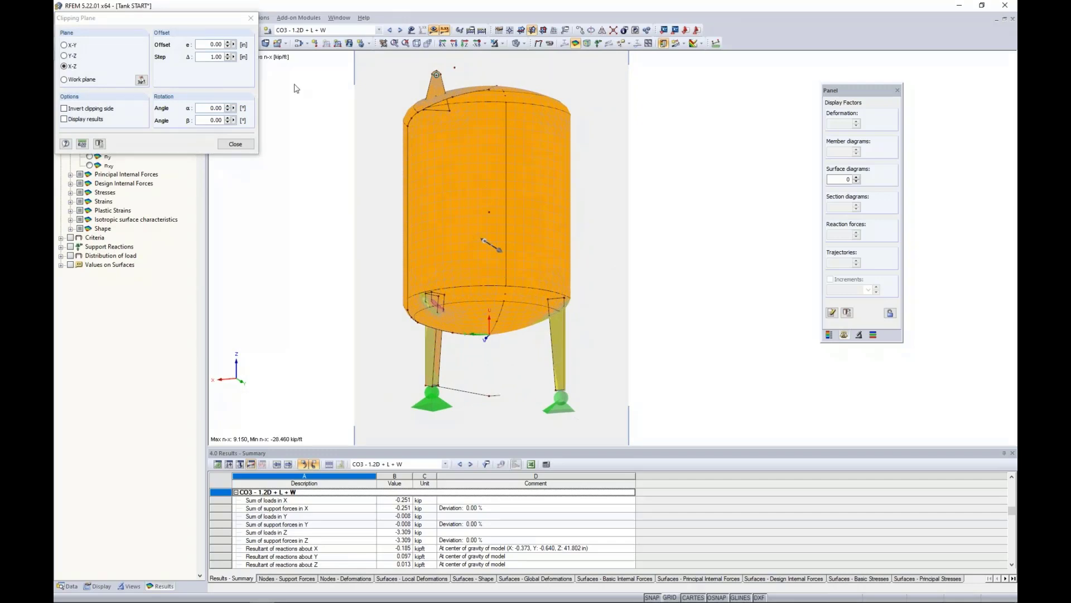
# Set the clipping plane's step to 1.00 in and move its offset in the positive direction through the tank.
pyautogui.click(207, 56)
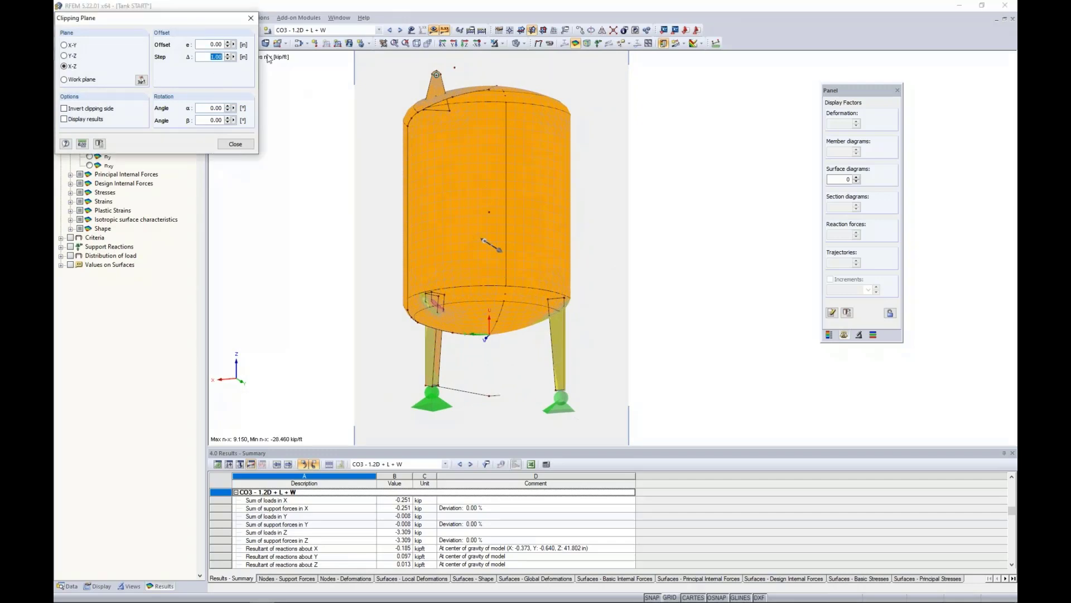
pyautogui.write('1.0')
pyautogui.click(227, 43)
pyautogui.click(228, 43)
pyautogui.click(228, 42)
pyautogui.click(228, 42)
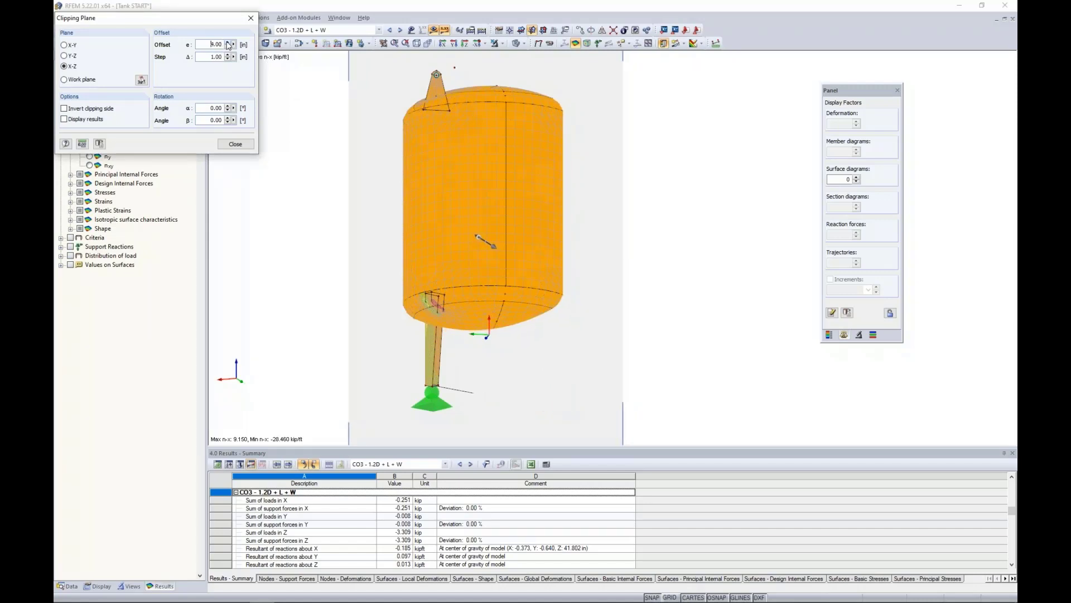
pyautogui.click(227, 43)
pyautogui.click(228, 43)
pyautogui.click(228, 43)
pyautogui.click(228, 42)
pyautogui.click(228, 43)
pyautogui.click(228, 43)
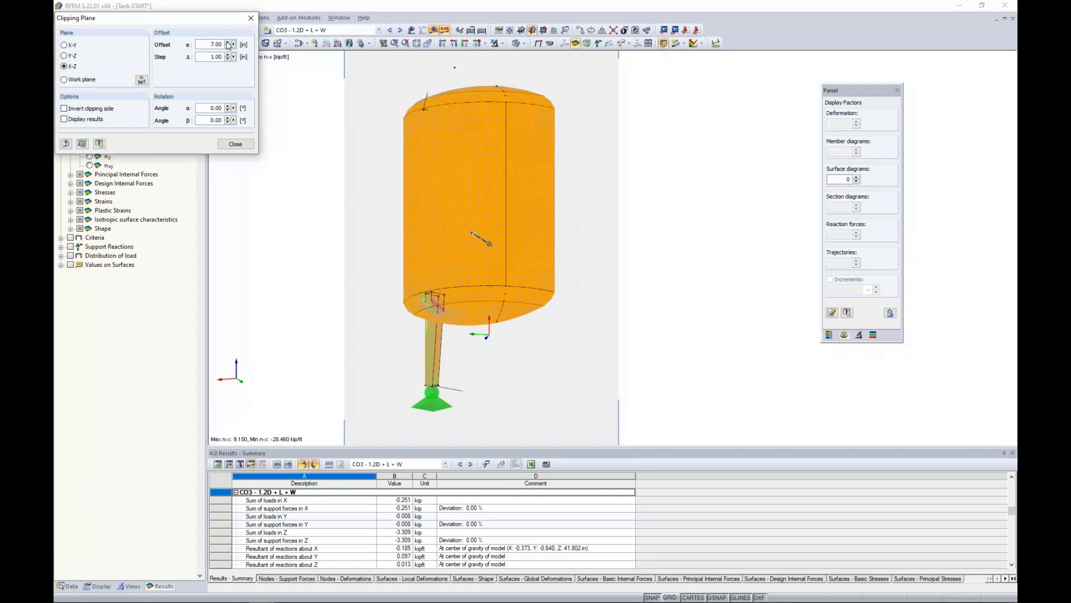
pyautogui.click(228, 42)
# Move the X-Z clipping plane back through the tank to an offset of -13.00 in.
pyautogui.click(228, 47)
pyautogui.click(228, 47)
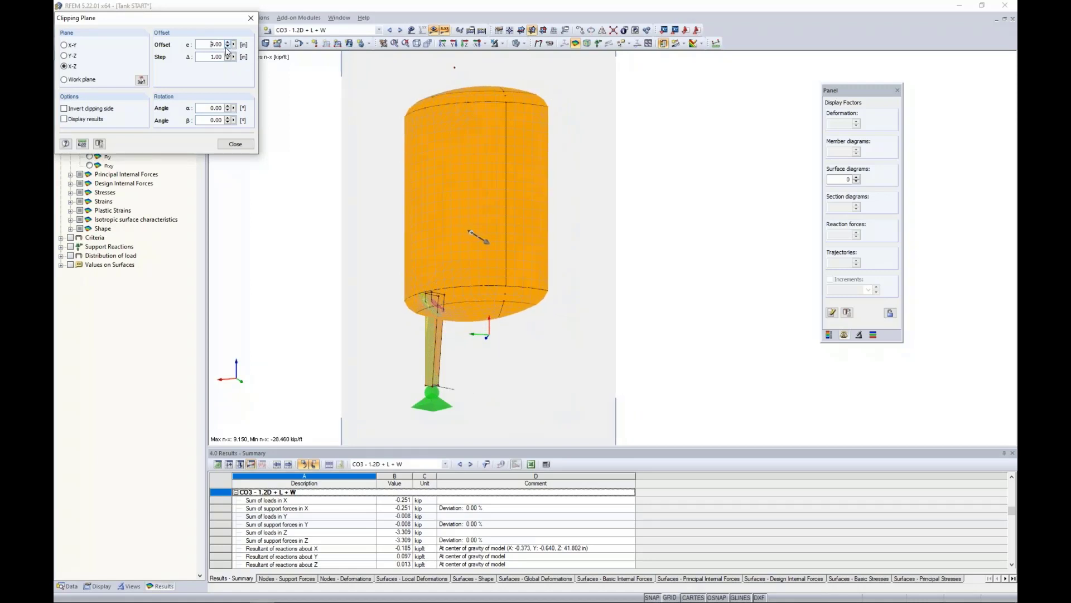
pyautogui.click(228, 46)
pyautogui.click(228, 47)
pyautogui.click(228, 47)
pyautogui.click(228, 47)
pyautogui.click(228, 47)
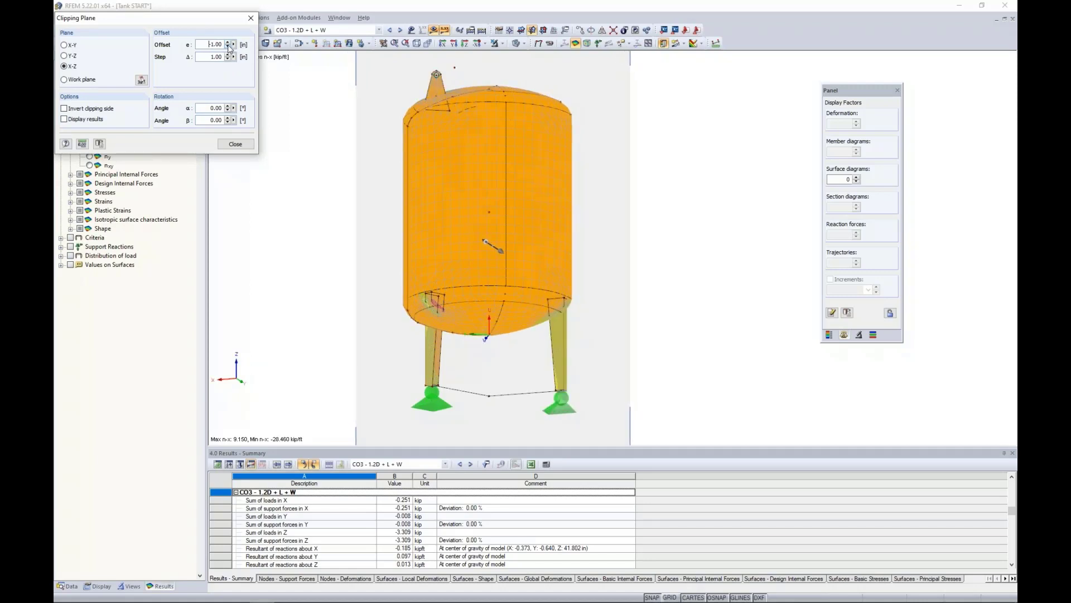
pyautogui.moveTo(228, 47); pyautogui.dragTo(228, 47)
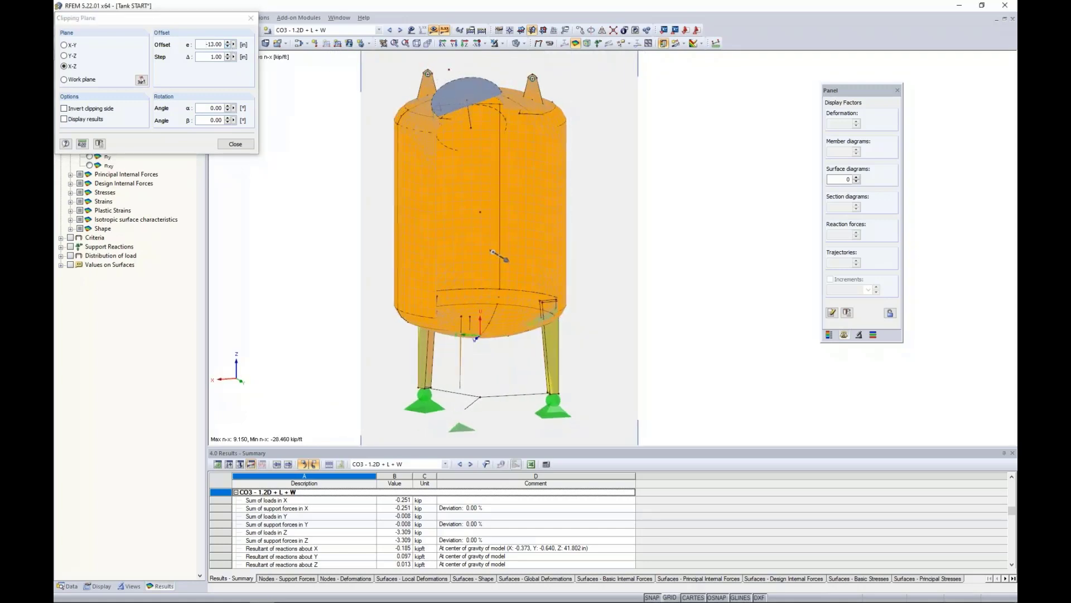
# Switch the clipping plane to Y-Z, rotate it by α 25° and β 25°, inspect the cut and end the clipping.
pyautogui.click(65, 55)
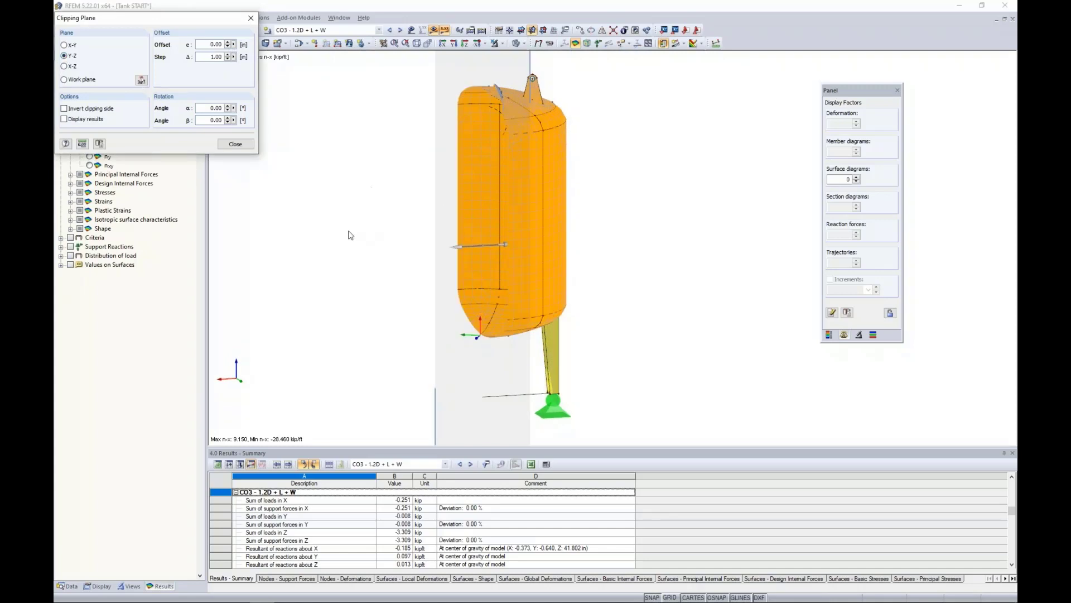
pyautogui.keyDown('ctrl'); pyautogui.moveTo(350, 231); pyautogui.dragTo(736, 267, button='middle'); pyautogui.keyUp('ctrl')
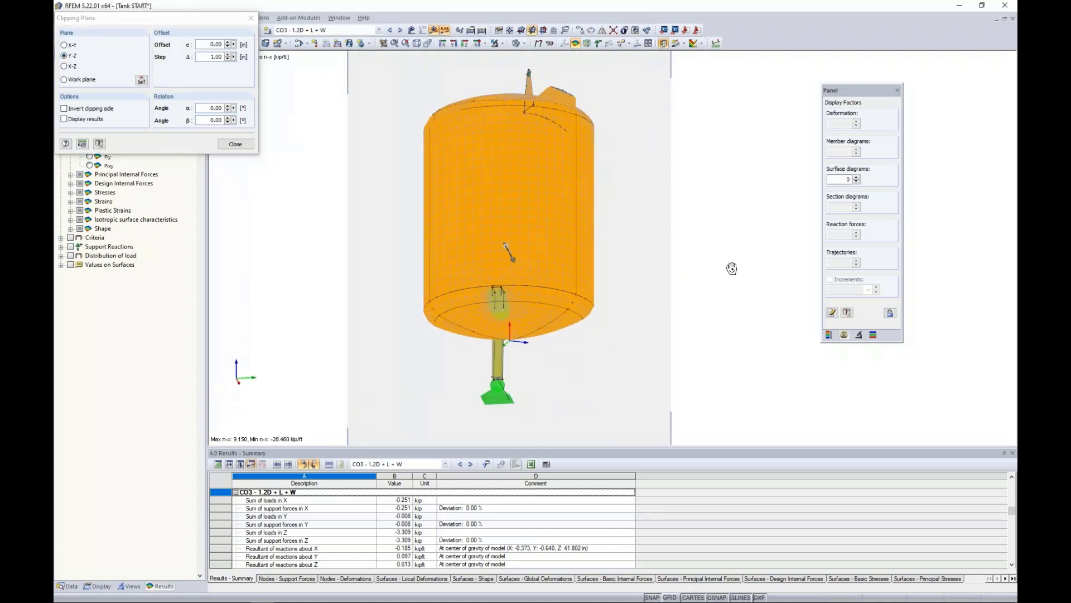
pyautogui.click(207, 108)
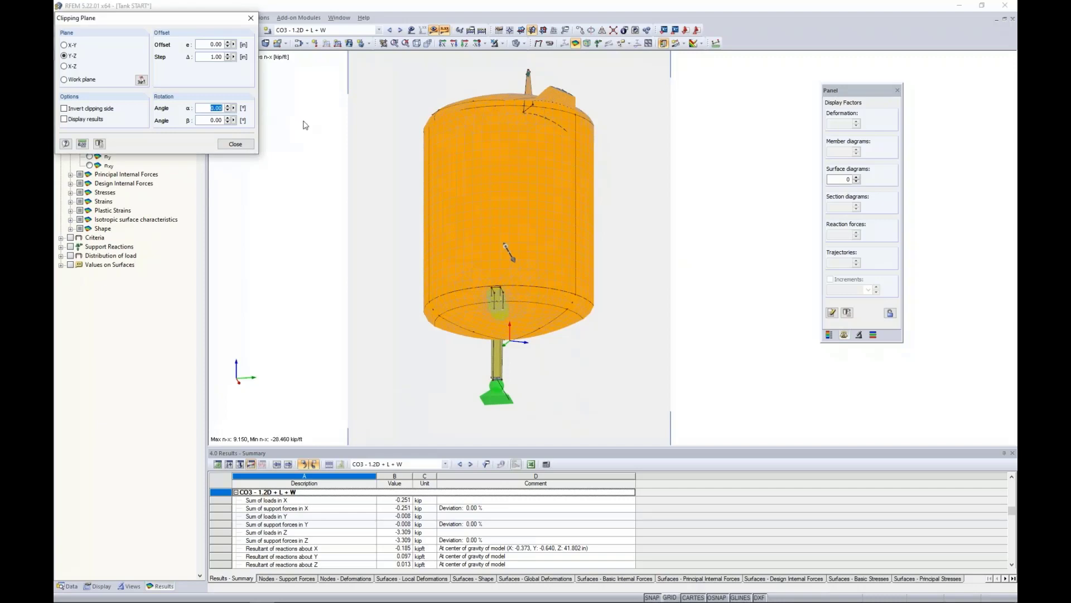
pyautogui.write('25')
pyautogui.press('Tab')
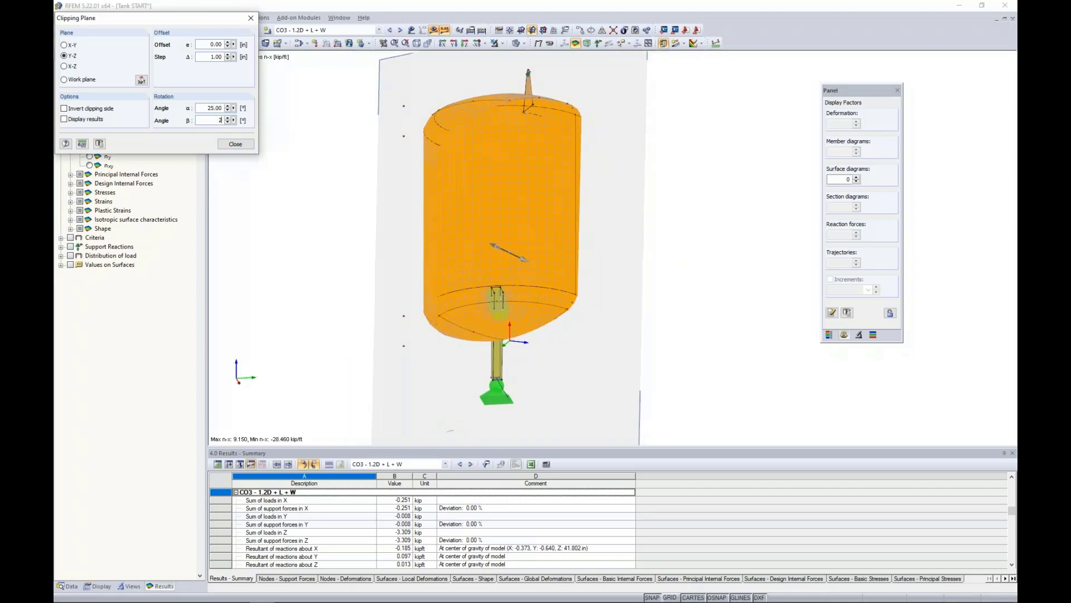
pyautogui.write('25')
pyautogui.click(425, 180)
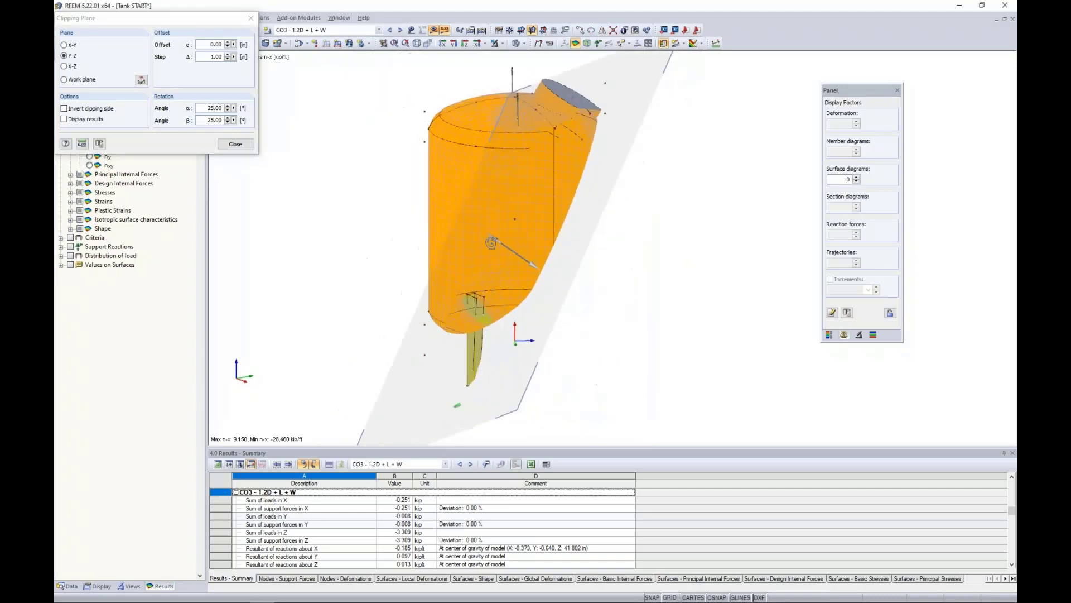
pyautogui.keyDown('ctrl'); pyautogui.moveTo(686, 223); pyautogui.dragTo(334, 222, button='middle'); pyautogui.keyUp('ctrl')
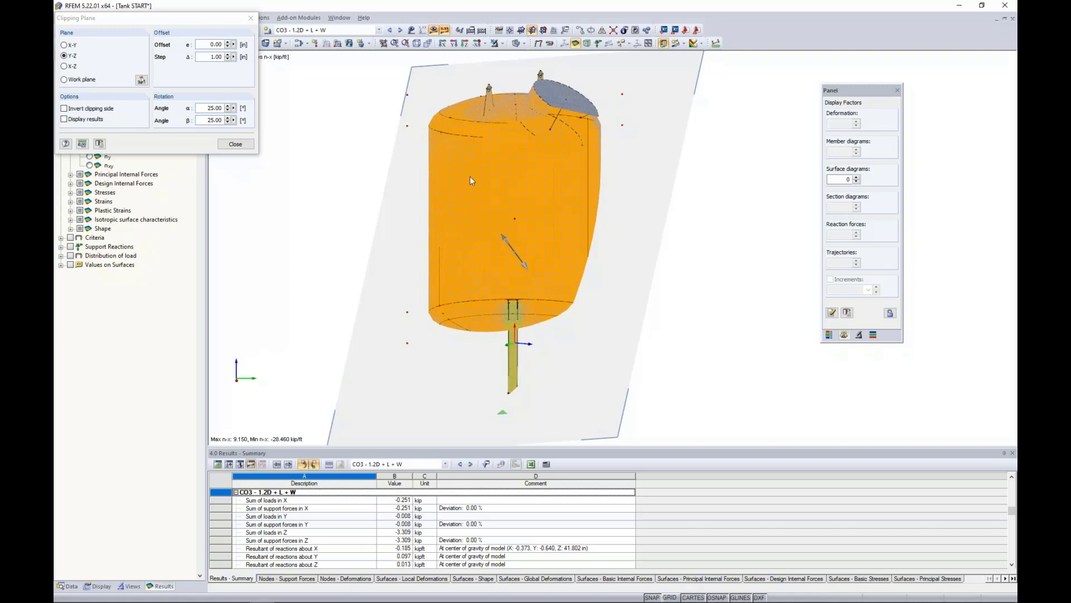
pyautogui.click(234, 145)
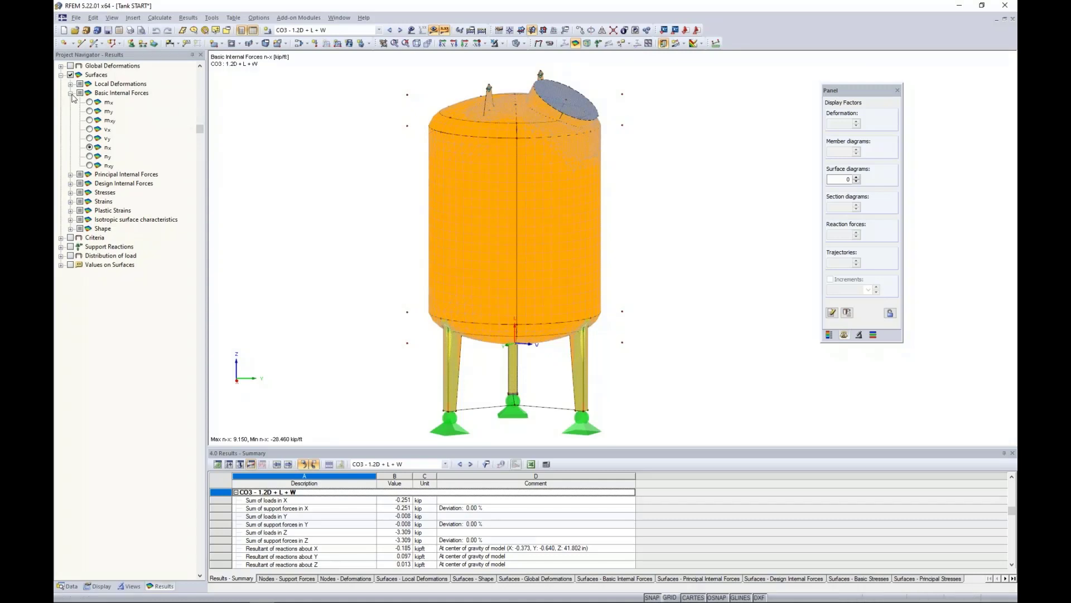
# Display the basic internal force mx on the whole tank and enlarge the results table area.
pyautogui.click(90, 120)
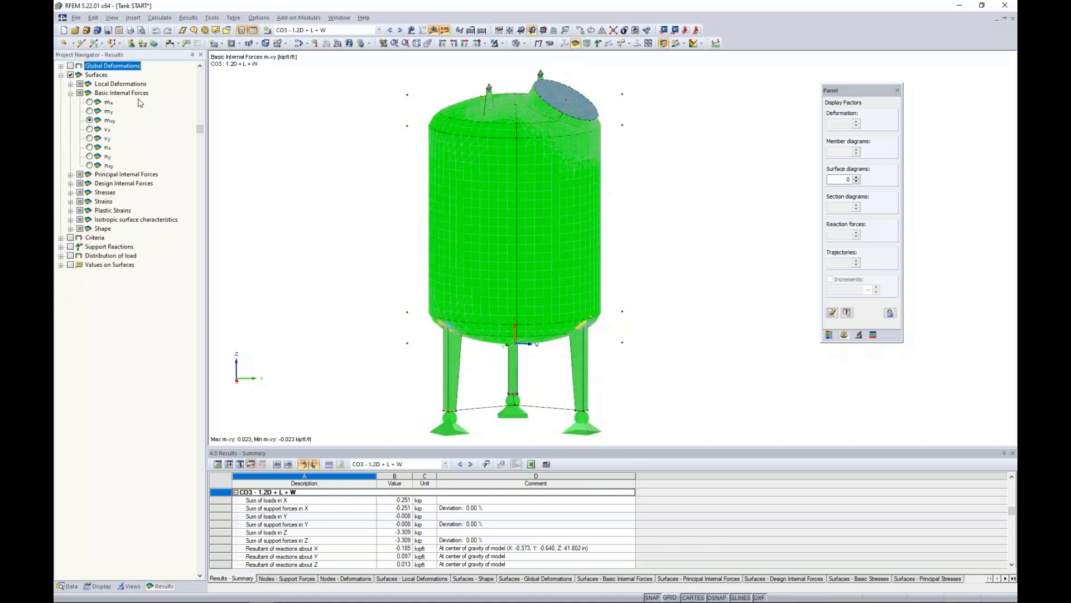
pyautogui.click(89, 102)
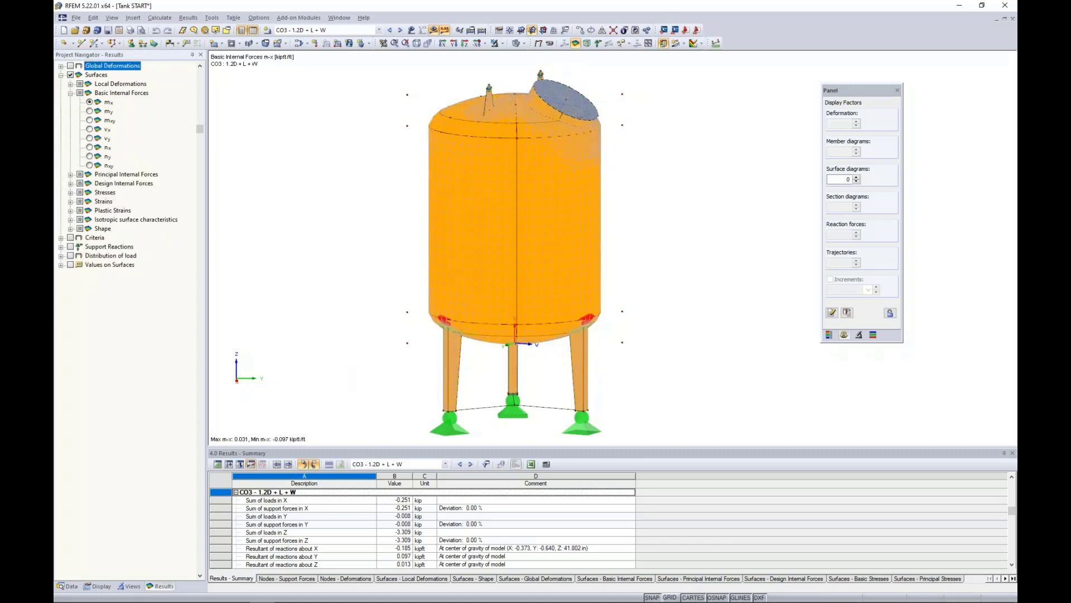
pyautogui.moveTo(366, 447); pyautogui.dragTo(373, 321)
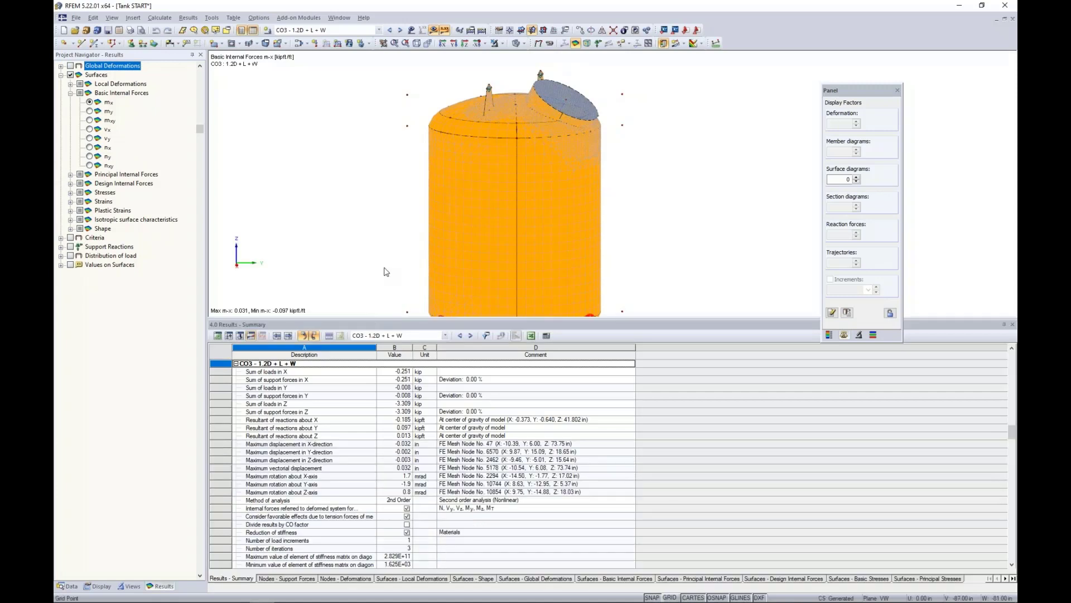
pyautogui.scroll(-4, 404, 227)
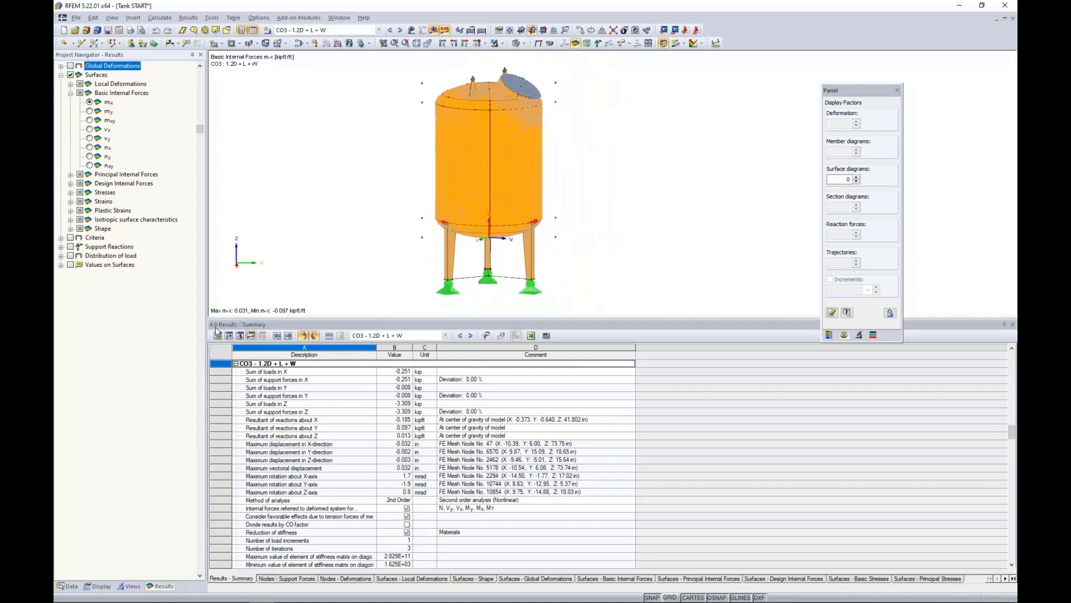
# Open the table of surface basic internal forces and locate grid points 3 and 5 of surface 3 in the model.
pyautogui.click(582, 579)
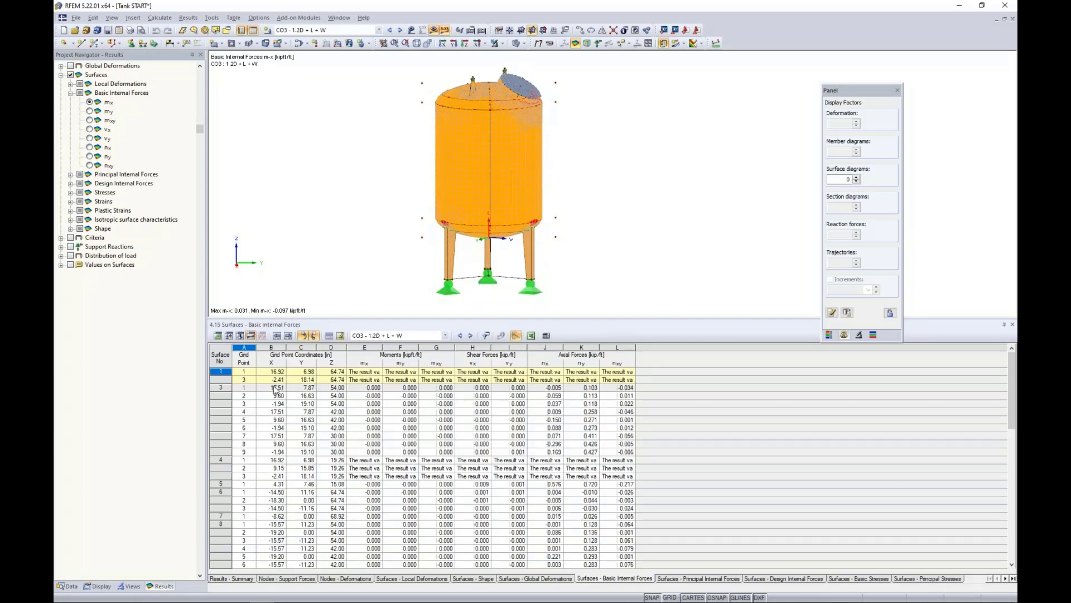
pyautogui.click(301, 403)
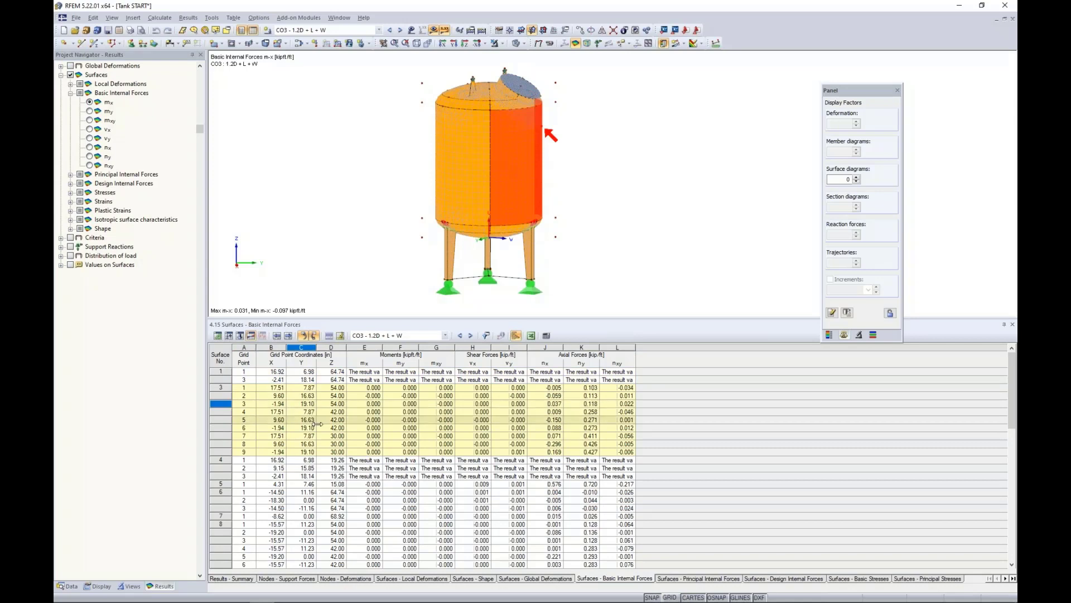
pyautogui.click(333, 421)
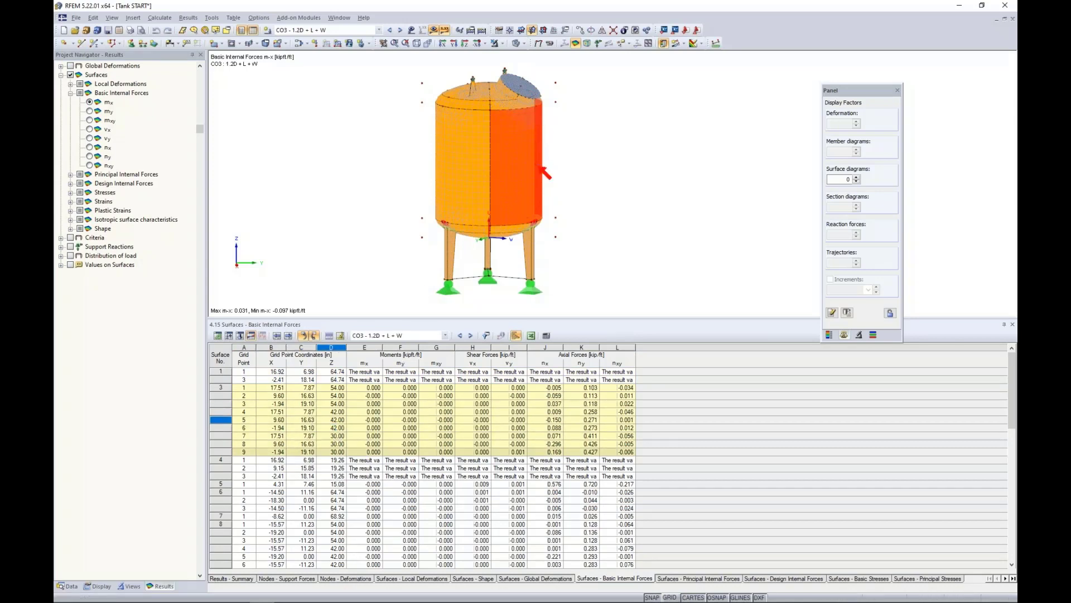
# Select surface 5 from the table and show it alone in visibility mode to examine its mx distribution.
pyautogui.click(244, 484)
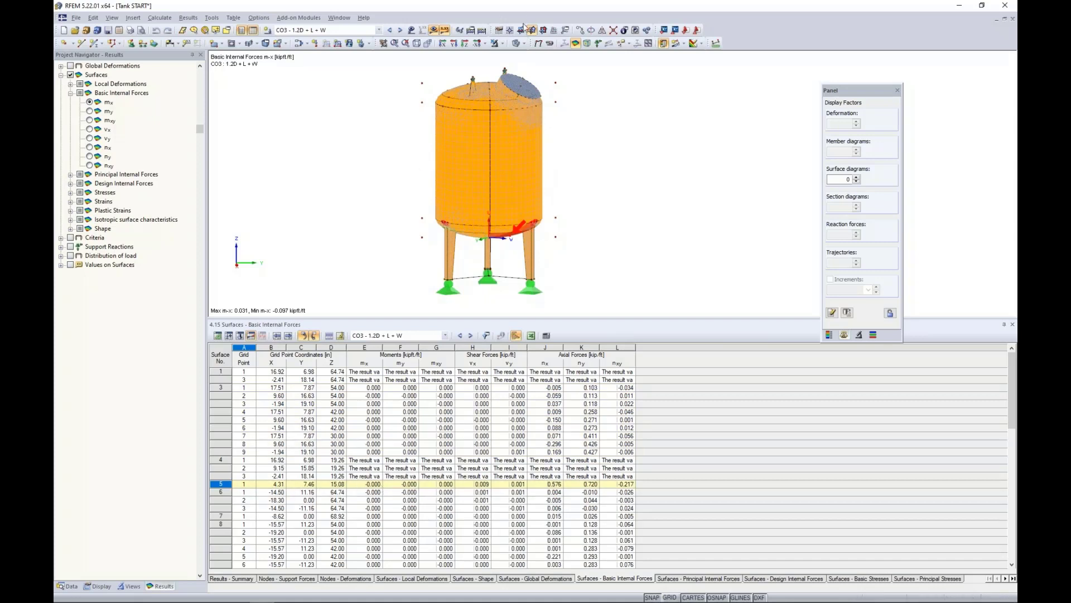
pyautogui.click(504, 45)
pyautogui.click(553, 67)
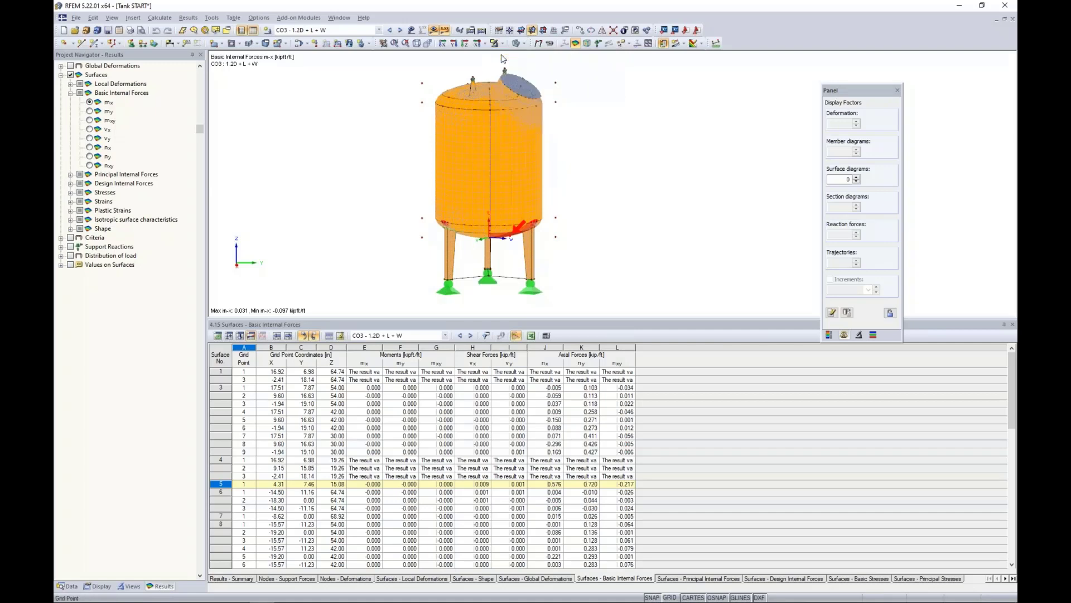
pyautogui.keyDown('ctrl'); pyautogui.moveTo(602, 177); pyautogui.dragTo(533, 258, button='middle'); pyautogui.keyUp('ctrl')
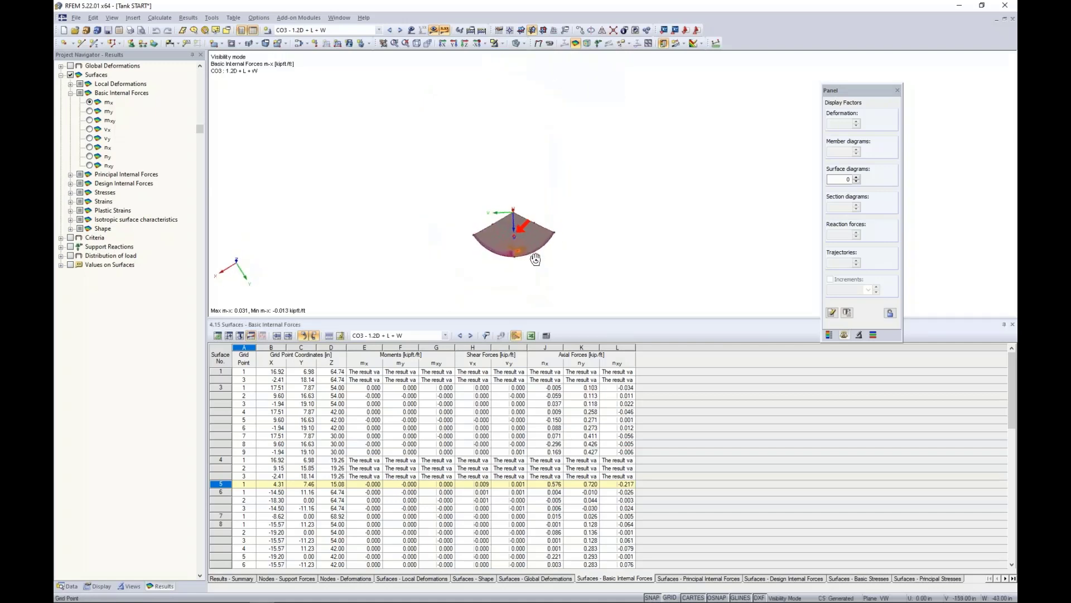
pyautogui.scroll(3, 517, 250)
pyautogui.scroll(3, 513, 249)
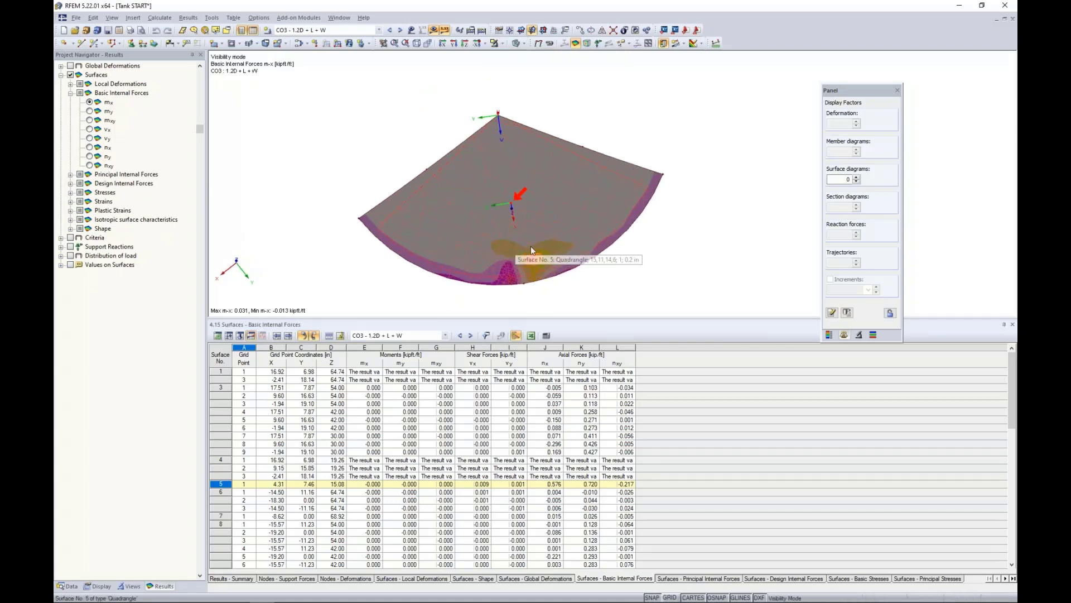
pyautogui.keyDown('ctrl'); pyautogui.moveTo(674, 246); pyautogui.dragTo(648, 254, button='middle'); pyautogui.keyUp('ctrl')
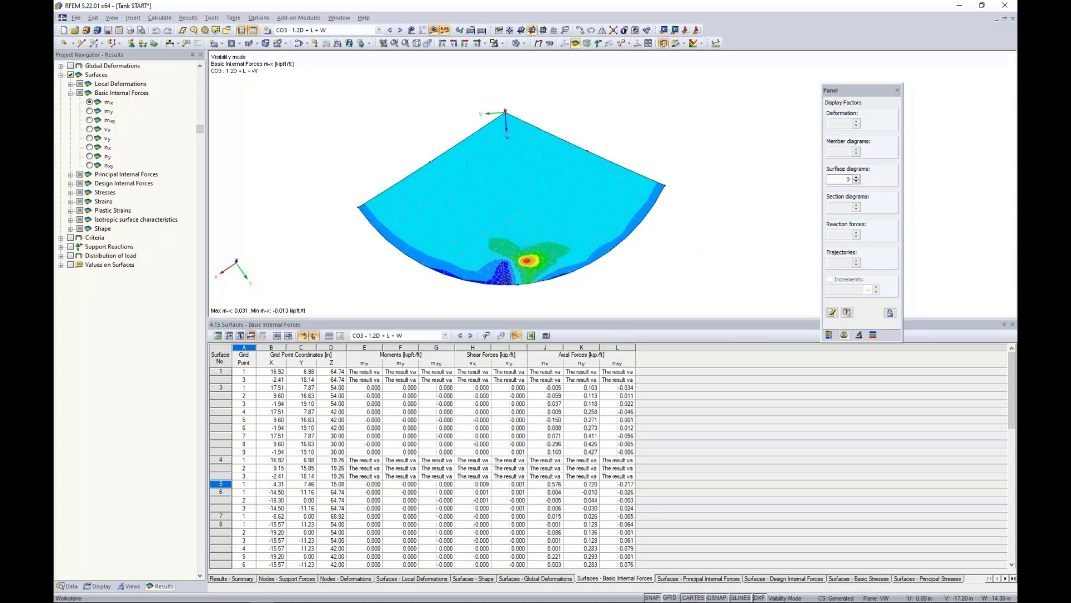
# Refine the result grid of surface 5 by setting both grid distances, b and h, to 0.5 in.
pyautogui.click(294, 487)
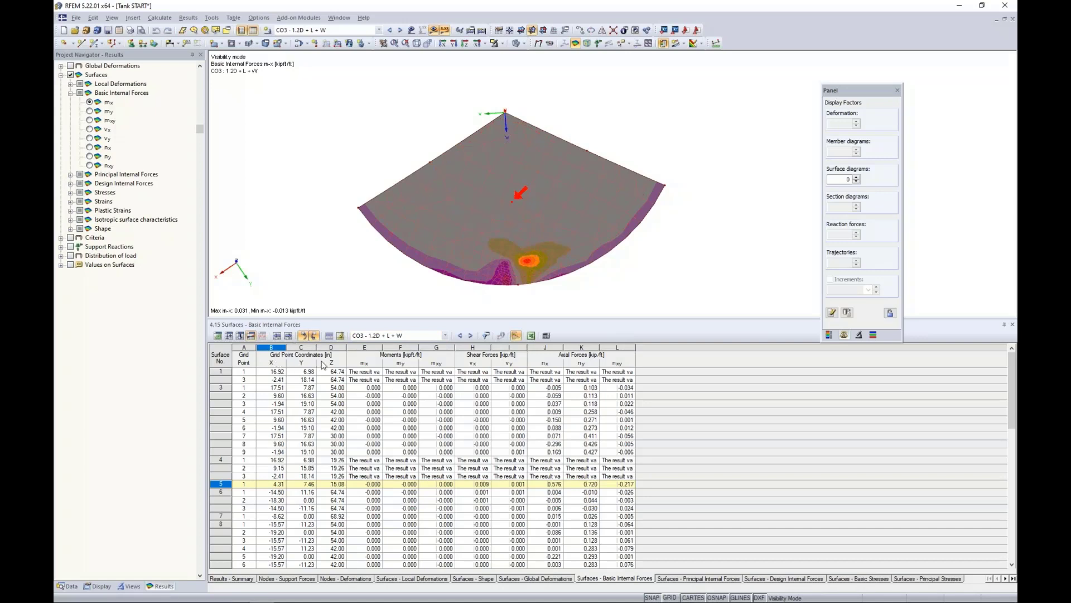
pyautogui.doubleClick(450, 194)
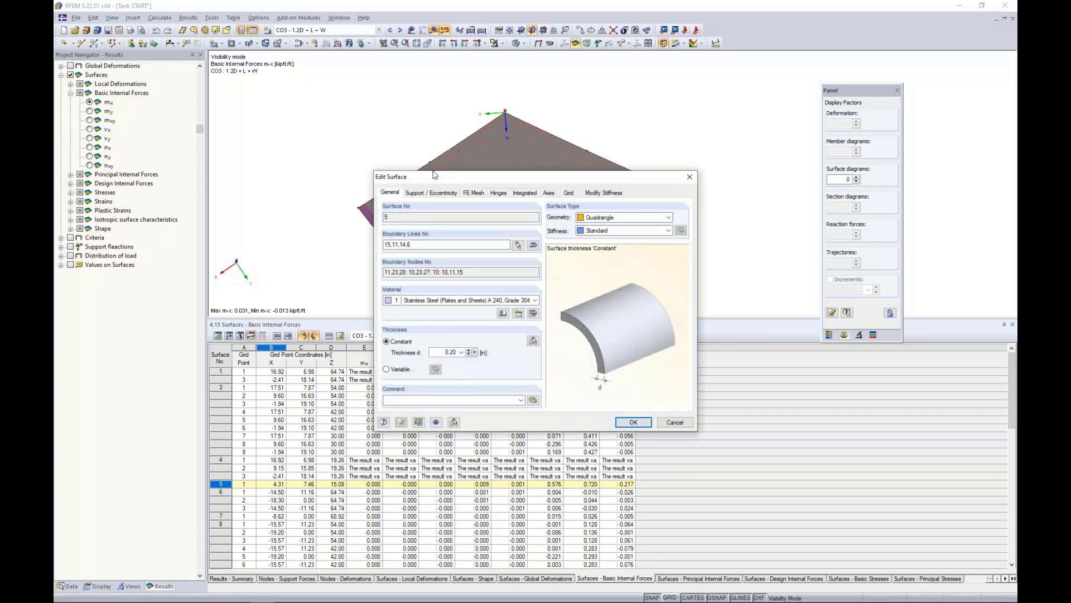
pyautogui.click(568, 193)
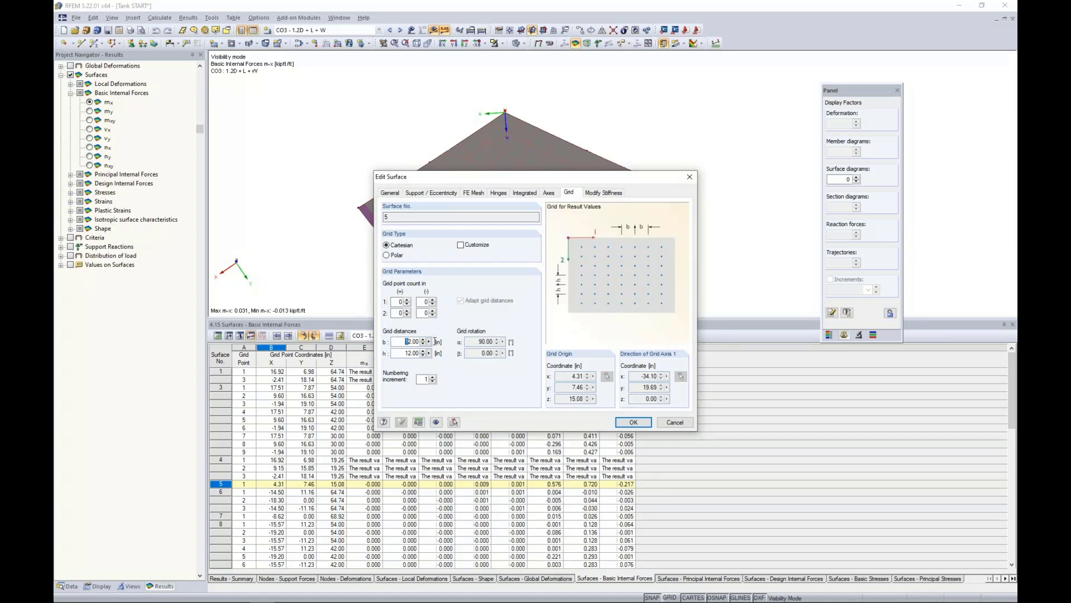
pyautogui.moveTo(435, 341); pyautogui.dragTo(441, 342)
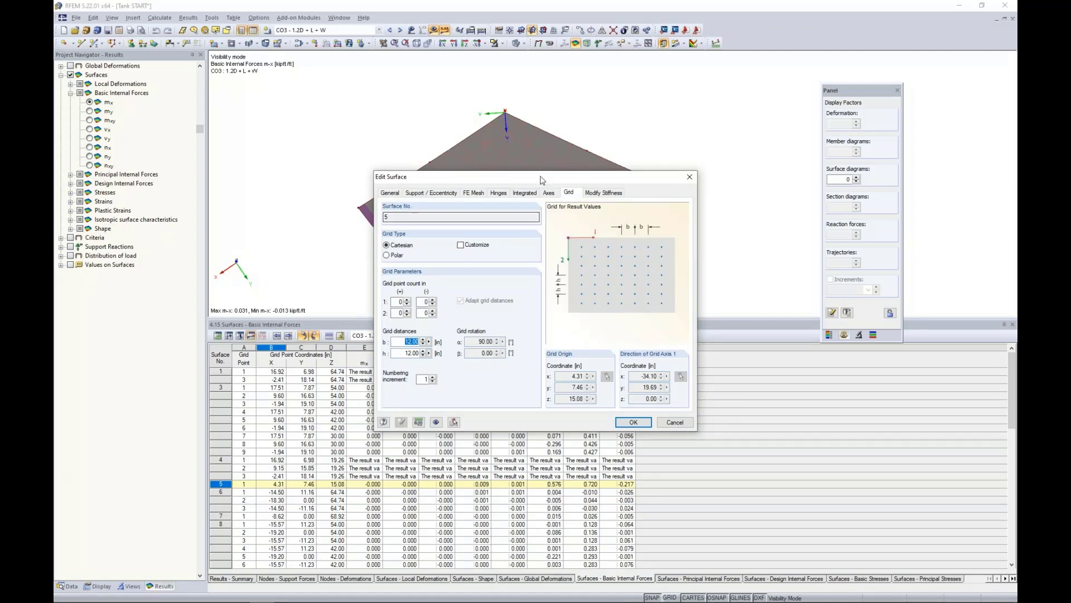
pyautogui.moveTo(541, 177); pyautogui.dragTo(528, 286)
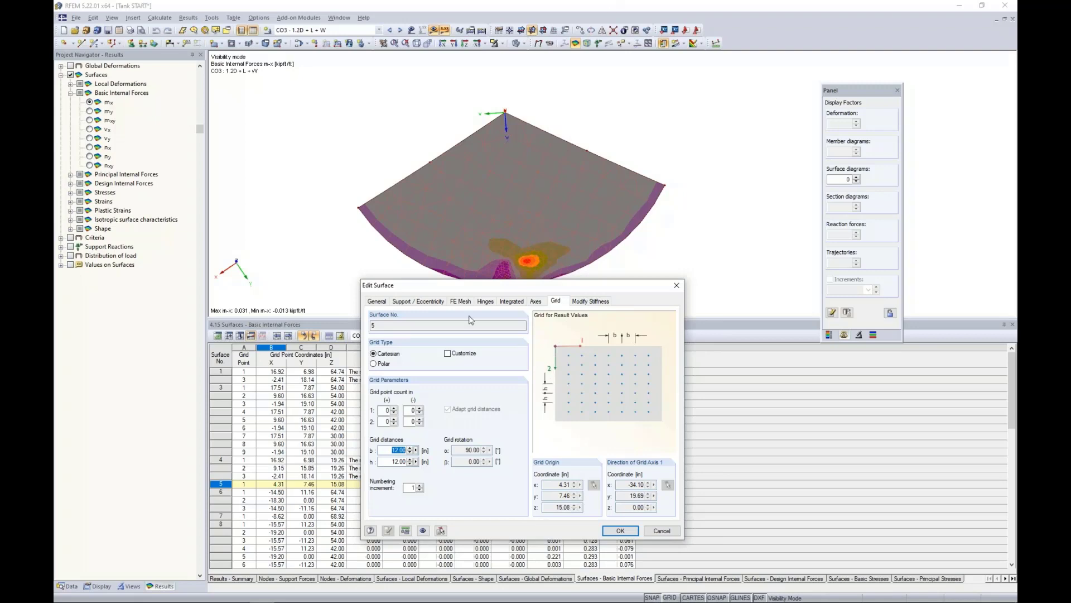
pyautogui.write('0.5')
pyautogui.moveTo(390, 461); pyautogui.dragTo(421, 461)
pyautogui.write('0.5')
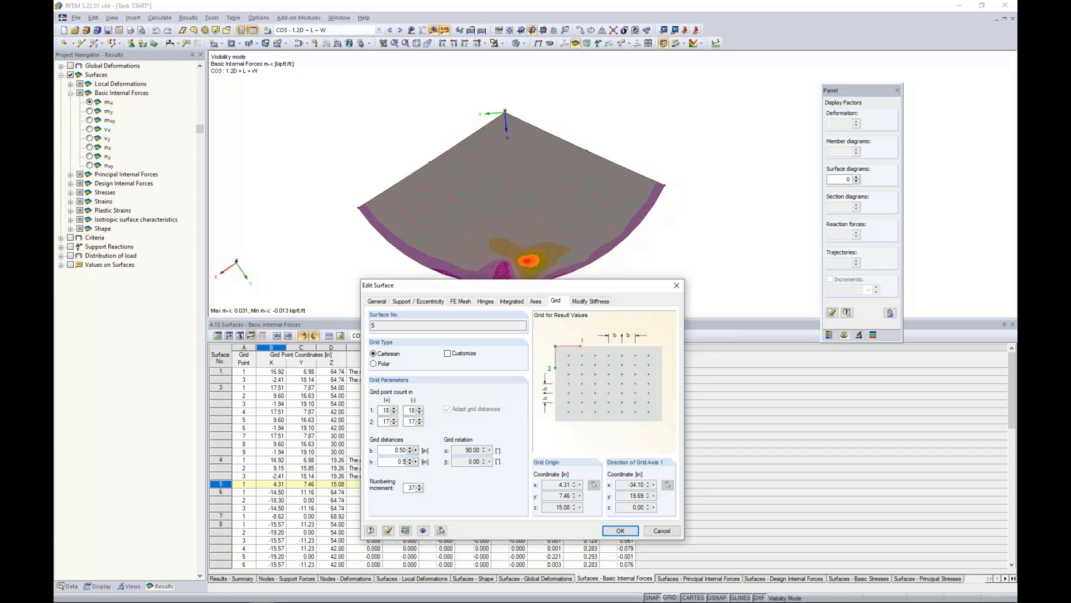
pyautogui.click(608, 530)
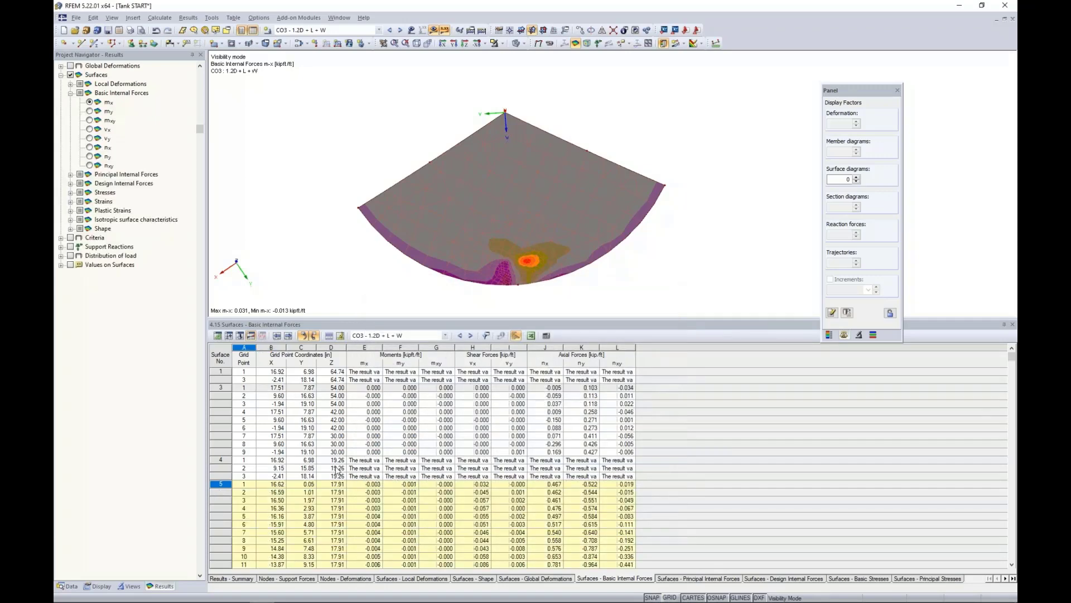
# Locate grid points 5 to 10 of surface 5 in the model from the table and review the surface's listed internal forces.
pyautogui.scroll(-1, 282, 490)
pyautogui.click(278, 493)
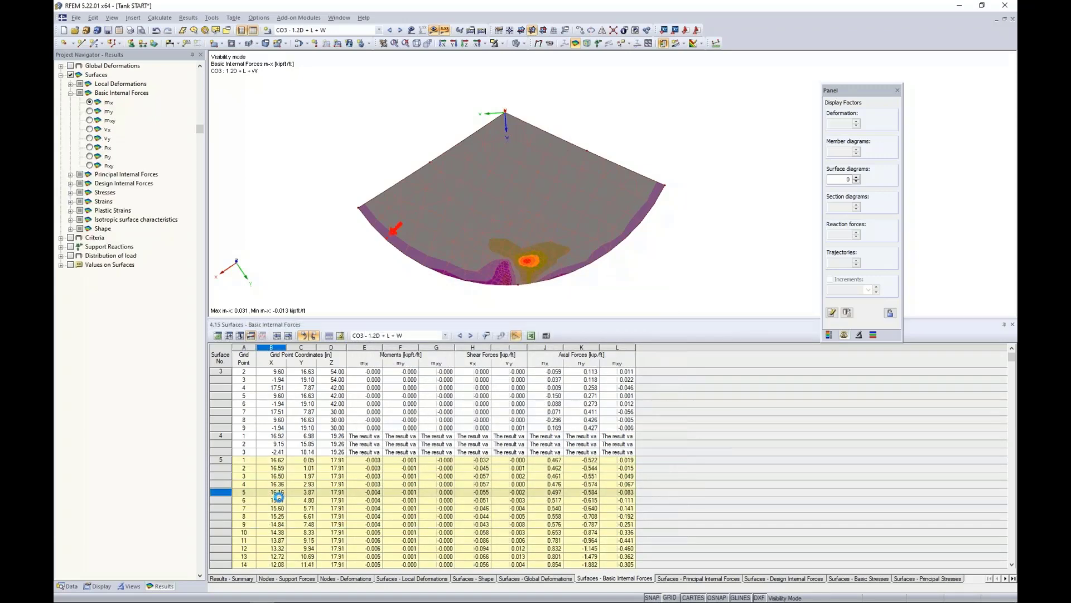
pyautogui.click(278, 500)
pyautogui.click(279, 508)
pyautogui.click(279, 516)
pyautogui.click(279, 532)
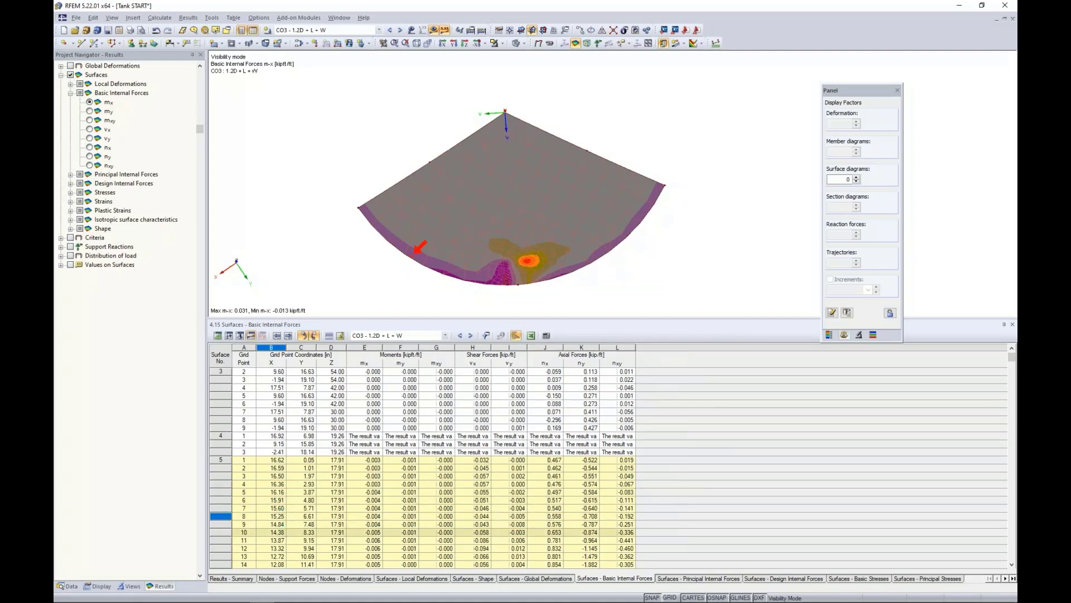
pyautogui.click(349, 517)
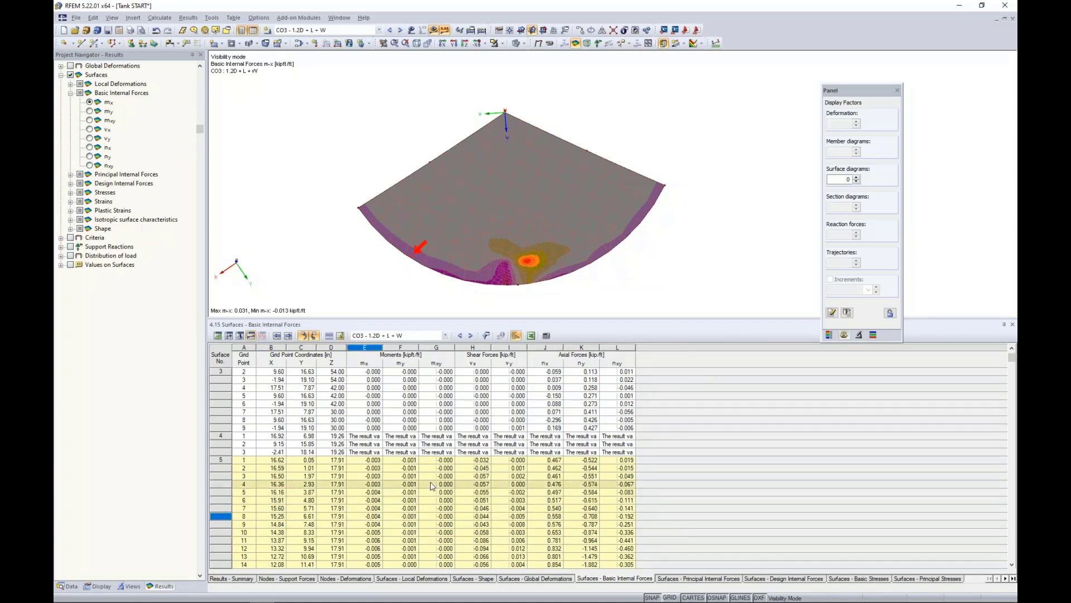
pyautogui.scroll(-4, 431, 481)
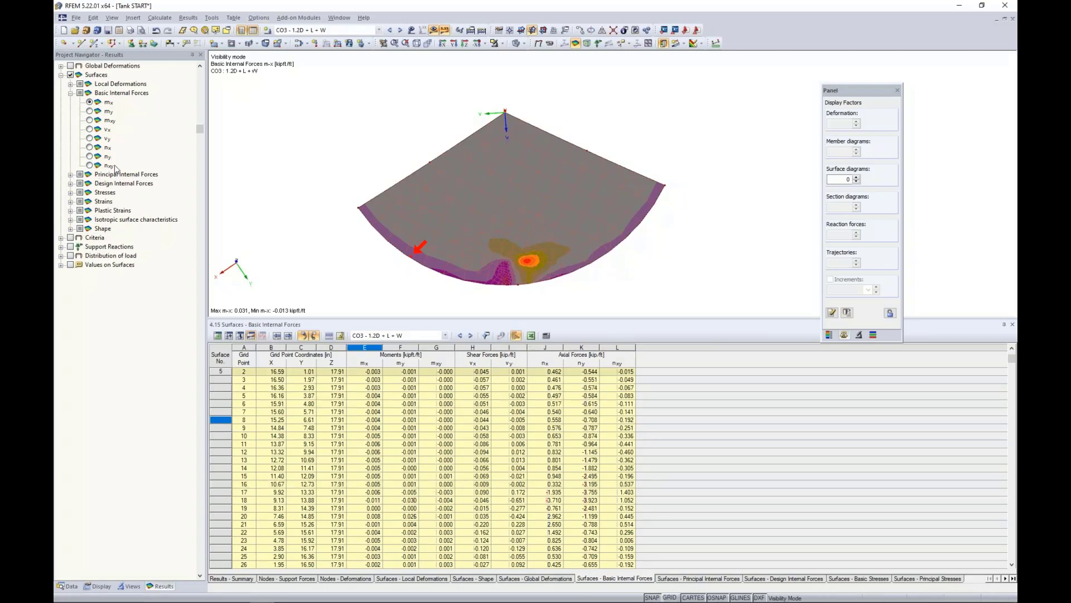
# Hide the results and loads, and show surface 5 in the wireframe display to examine its FE mesh.
pyautogui.click(427, 221)
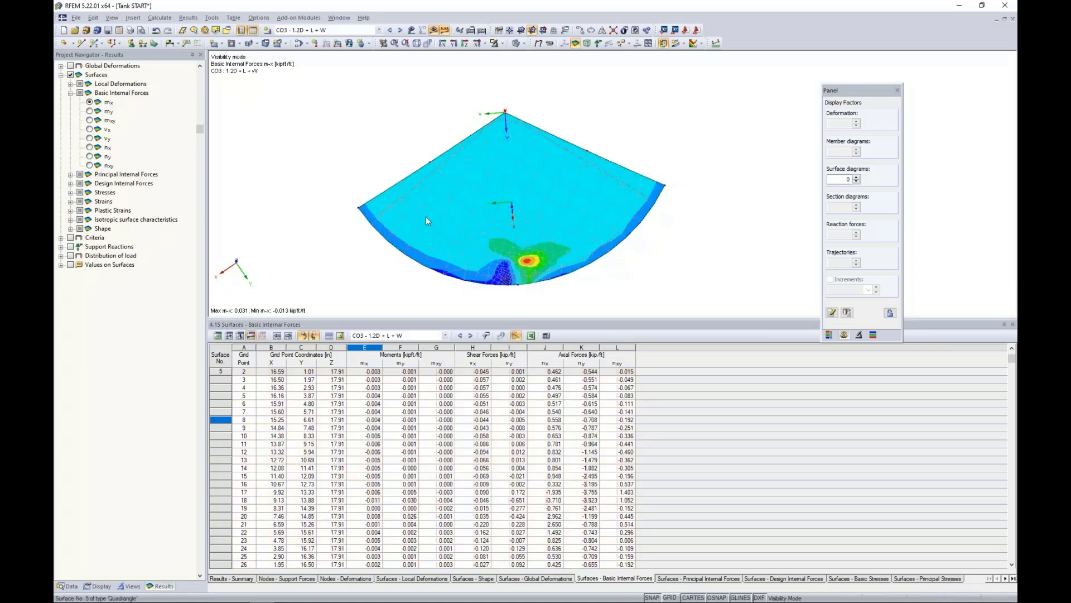
pyautogui.press('Escape')
pyautogui.click(433, 31)
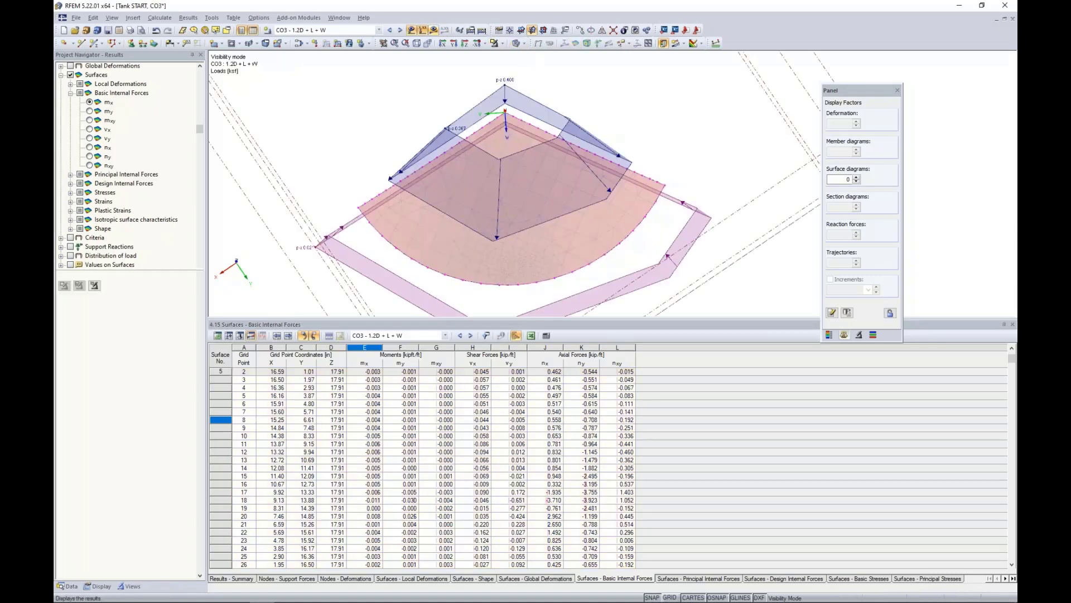
pyautogui.click(411, 30)
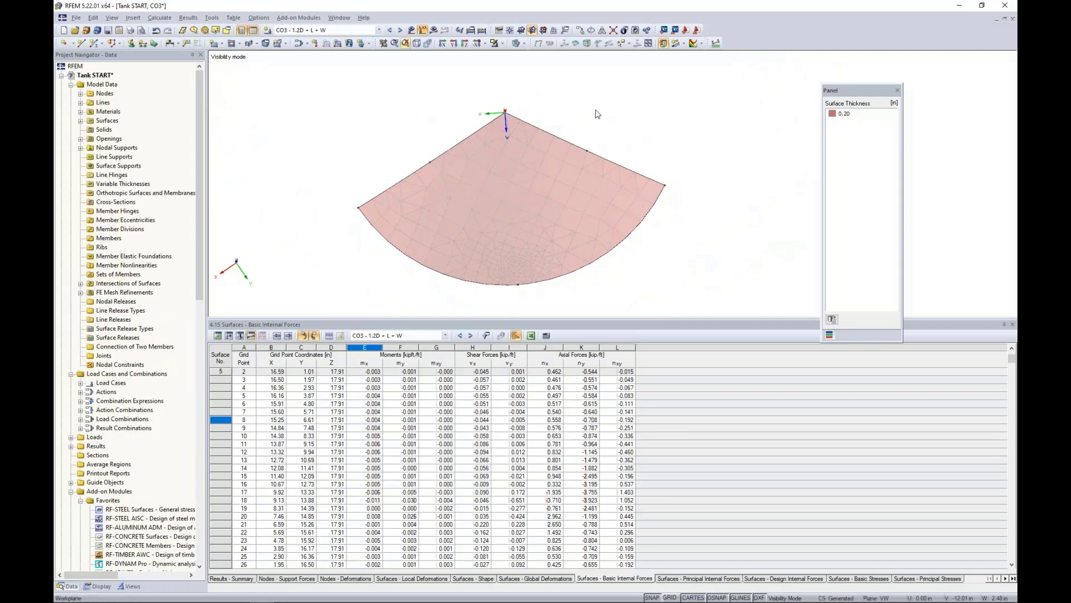
pyautogui.click(517, 43)
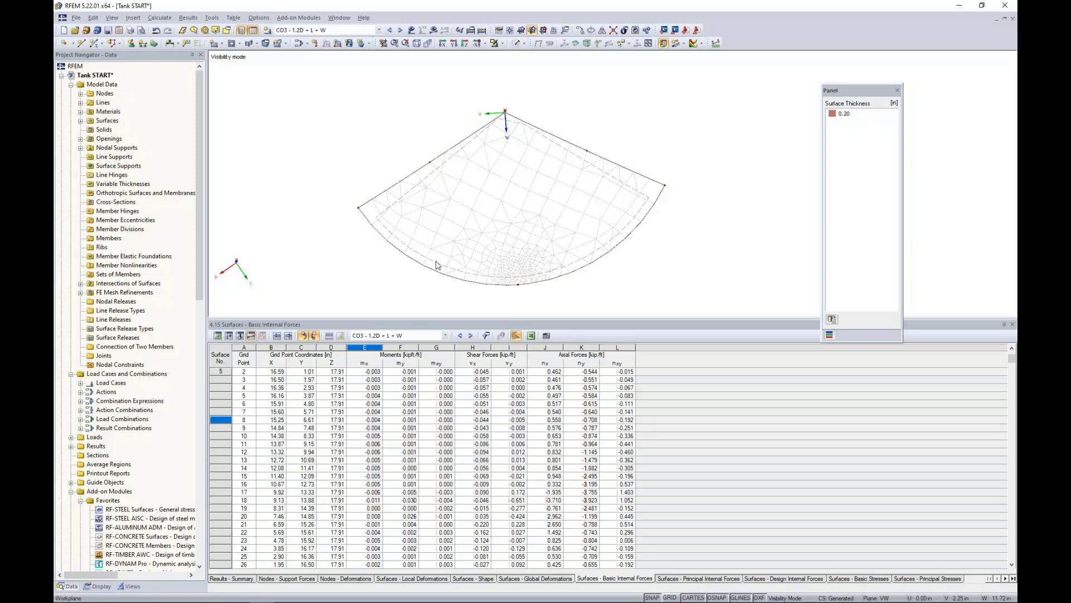
pyautogui.click(502, 211)
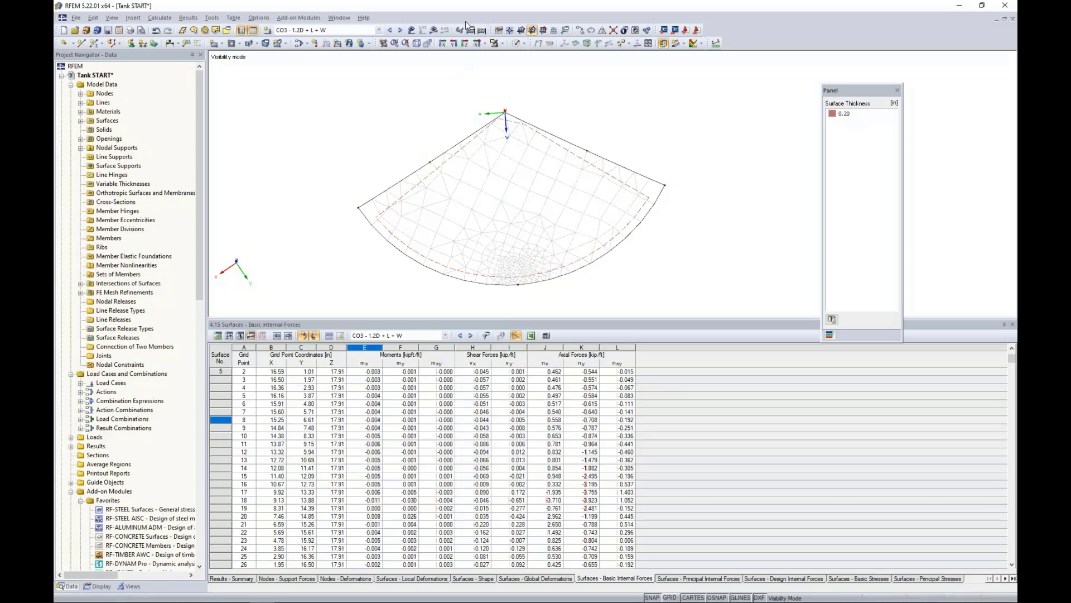
# End the visibility mode and show the whole tank in the solid transparent display.
pyautogui.click(502, 43)
pyautogui.click(532, 129)
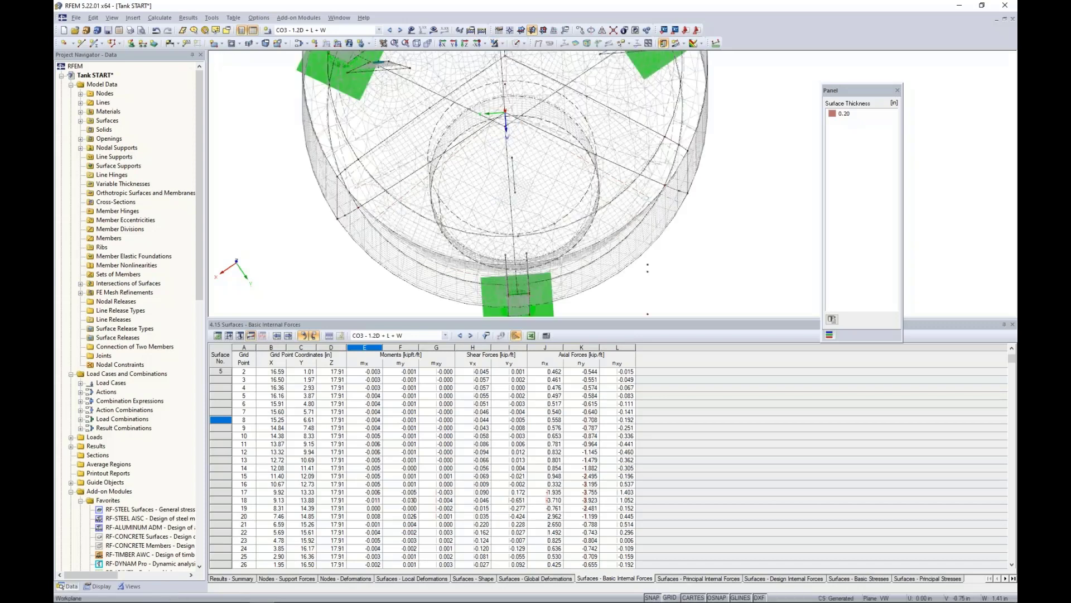
pyautogui.click(524, 44)
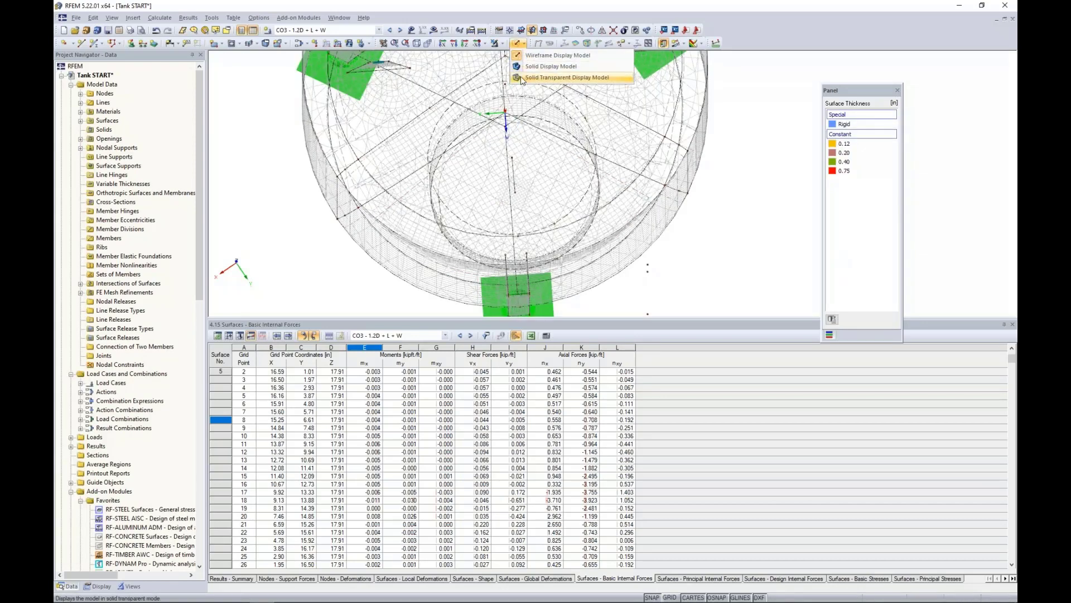
pyautogui.click(533, 70)
pyautogui.scroll(-5, 540, 142)
pyautogui.moveTo(539, 142); pyautogui.dragTo(598, 267, button='middle')
pyautogui.scroll(-2, 531, 111)
# Set the result grid distances b and h to 0.5 in for all tank surfaces at once and check the basic internal forces table.
pyautogui.moveTo(621, 295); pyautogui.dragTo(413, 86)
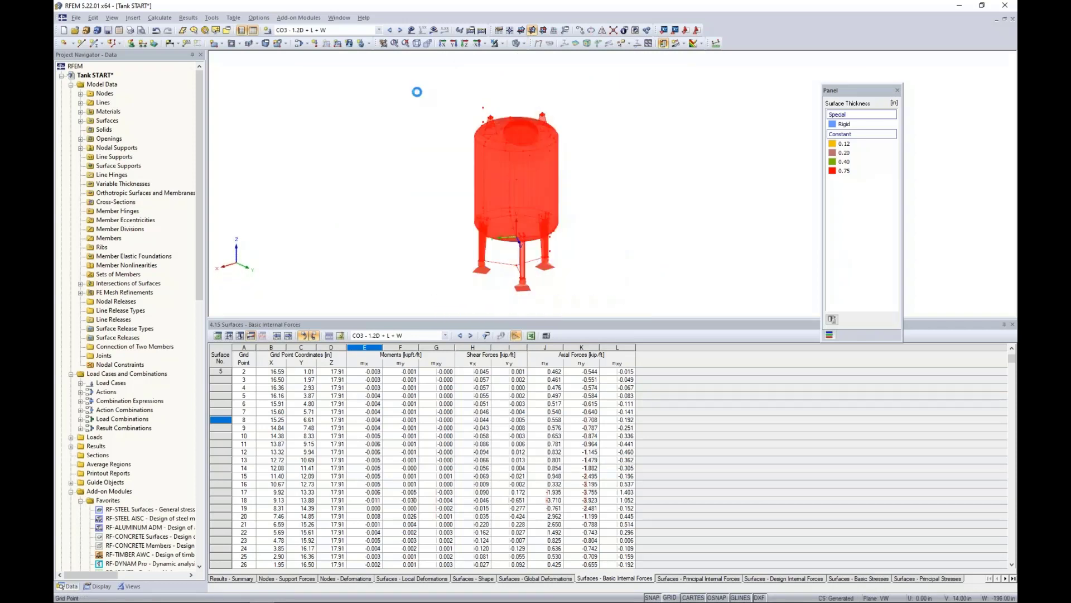
pyautogui.doubleClick(497, 180)
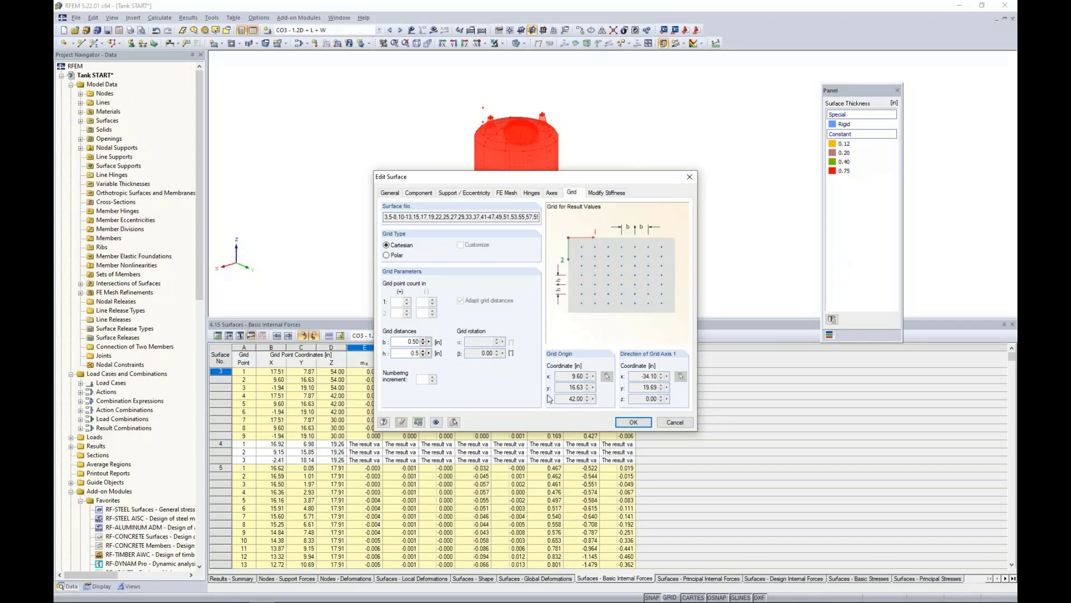
pyautogui.click(633, 422)
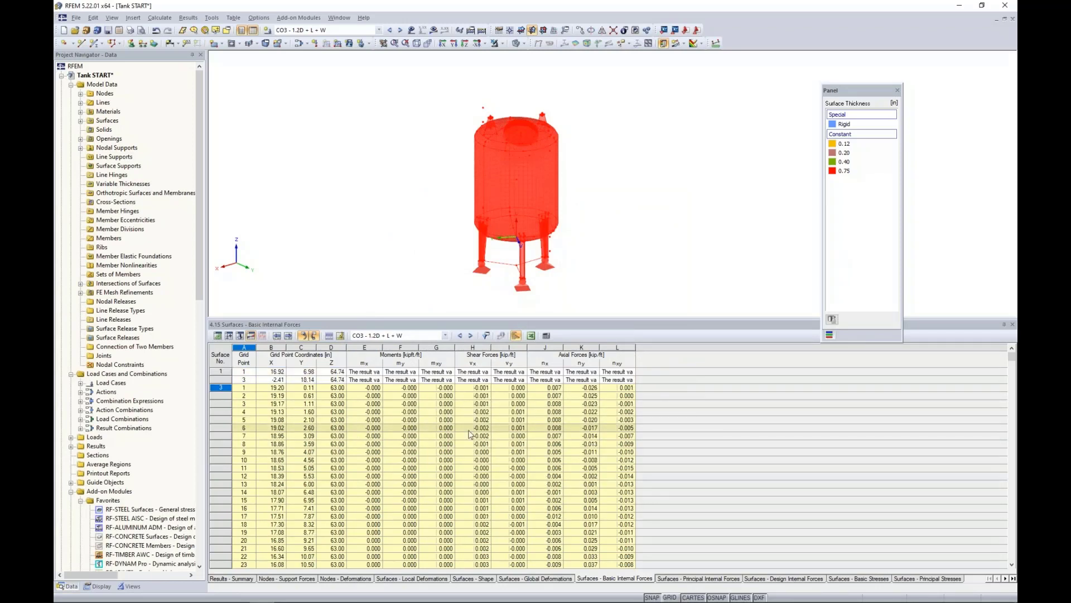
pyautogui.scroll(-4, 469, 434)
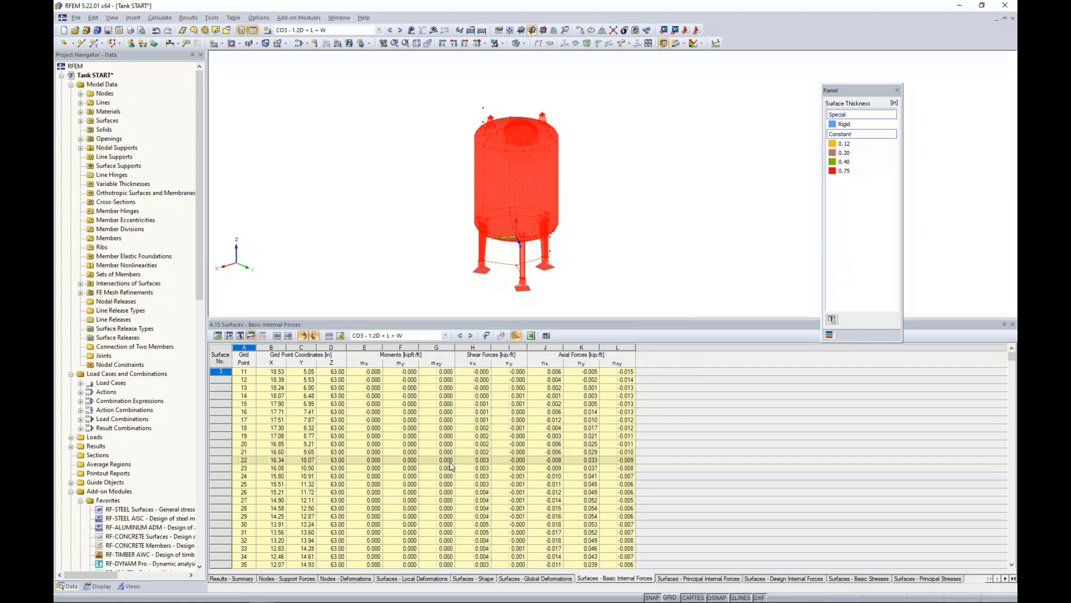
pyautogui.click(399, 234)
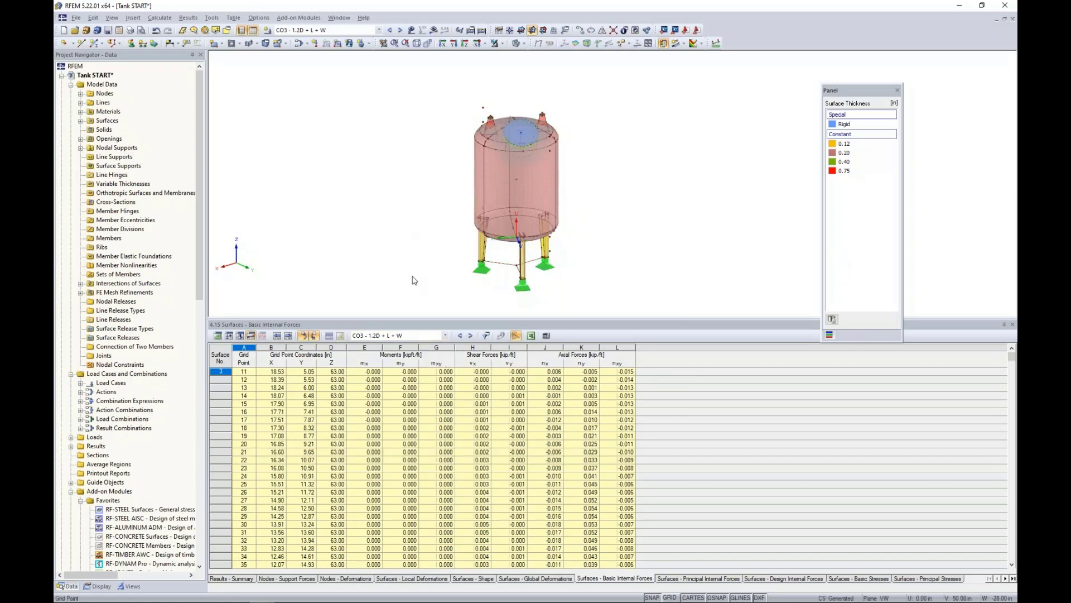
# Review the export options of the current table without exporting, and open the model's Microsoft Excel export settings.
pyautogui.click(532, 336)
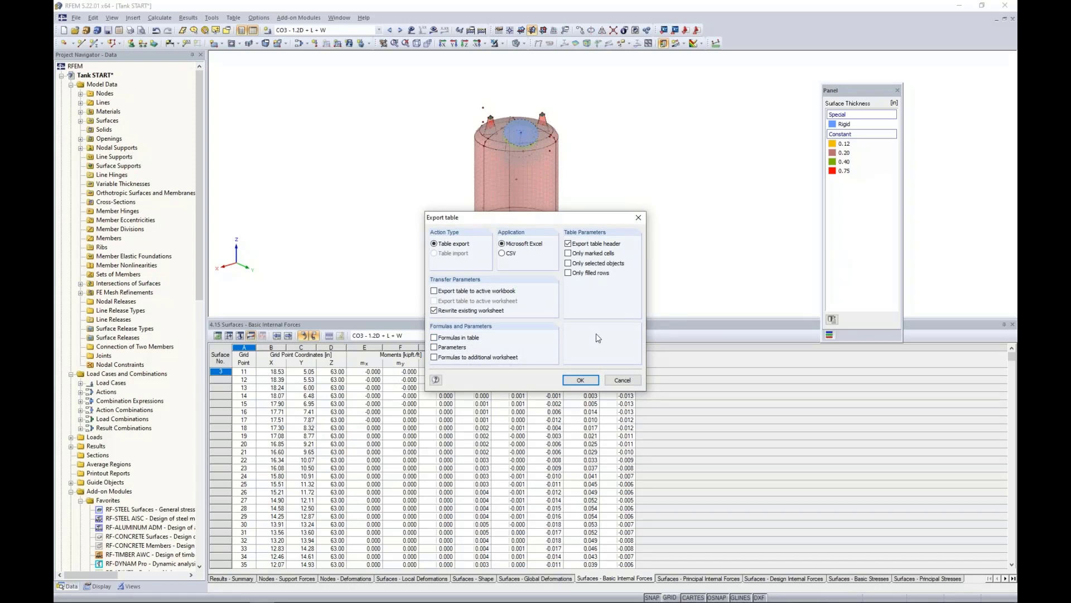
pyautogui.click(616, 382)
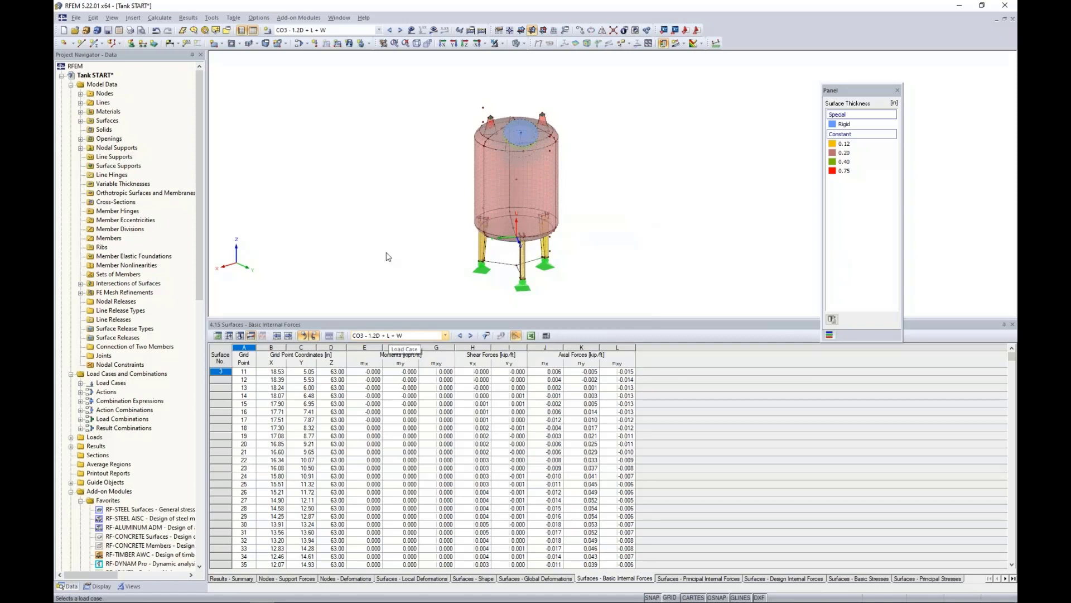
pyautogui.click(81, 18)
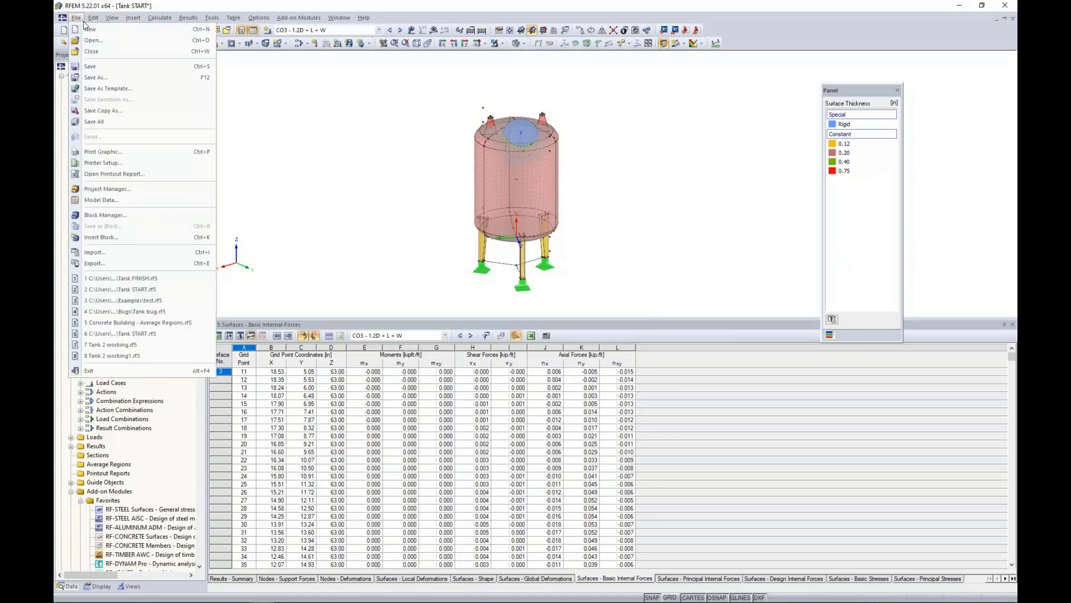
pyautogui.click(99, 264)
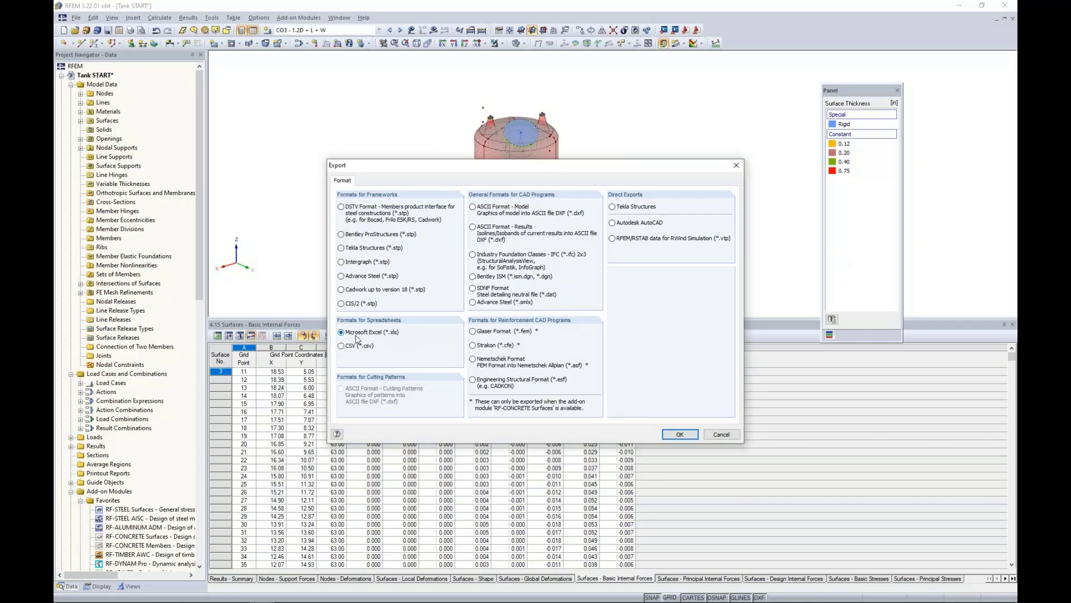
pyautogui.click(677, 435)
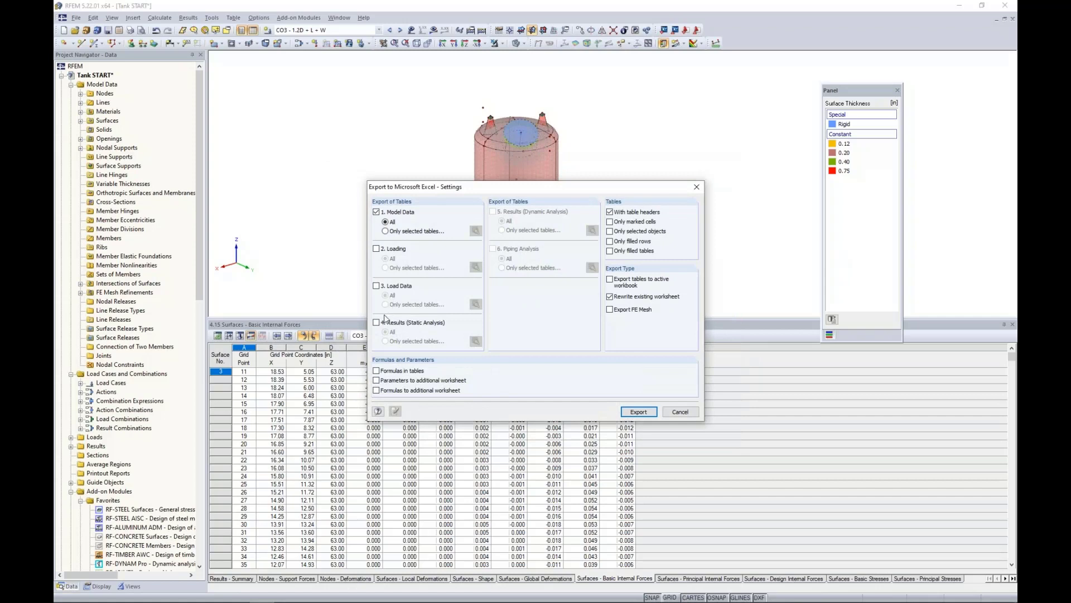
# Include only selected static analysis results in the Excel export and choose load combinations CO2, CO3 and CO4.
pyautogui.click(376, 323)
pyautogui.click(385, 341)
pyautogui.click(475, 342)
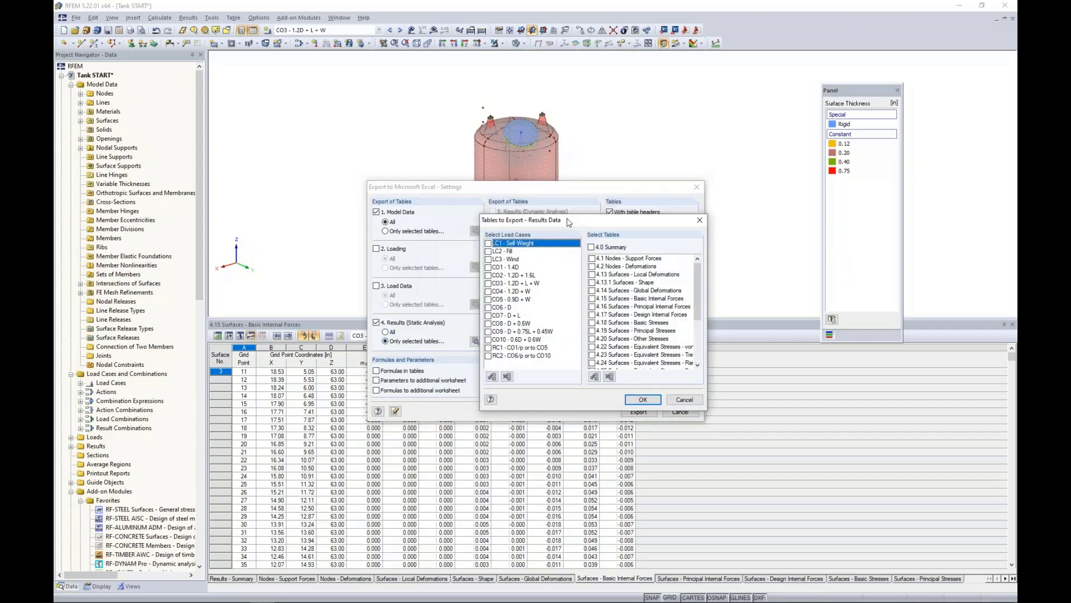
pyautogui.moveTo(568, 222); pyautogui.dragTo(571, 223)
pyautogui.click(488, 275)
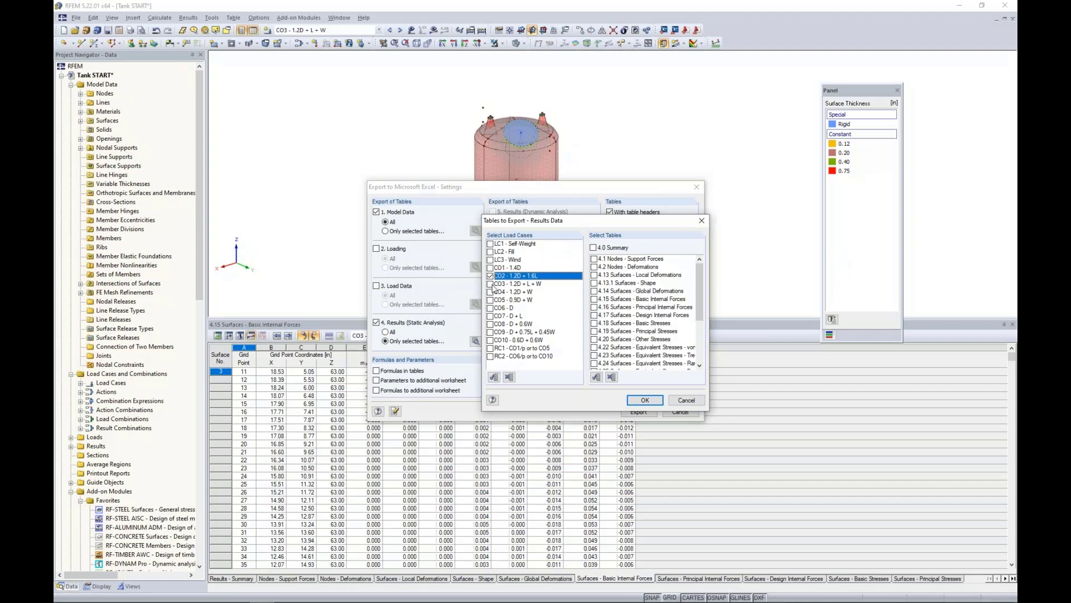
pyautogui.click(491, 284)
pyautogui.click(490, 292)
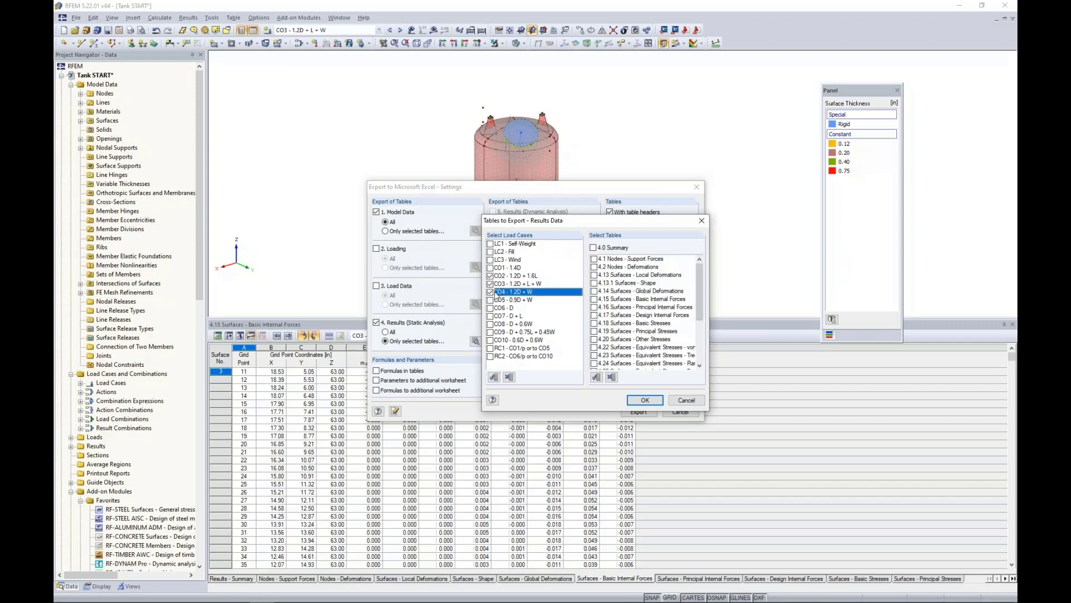
# Mark surface tables 4.16 to 4.19 for principal and design internal forces and basic and principal stresses, and cancel the Excel export.
pyautogui.click(594, 307)
pyautogui.click(595, 315)
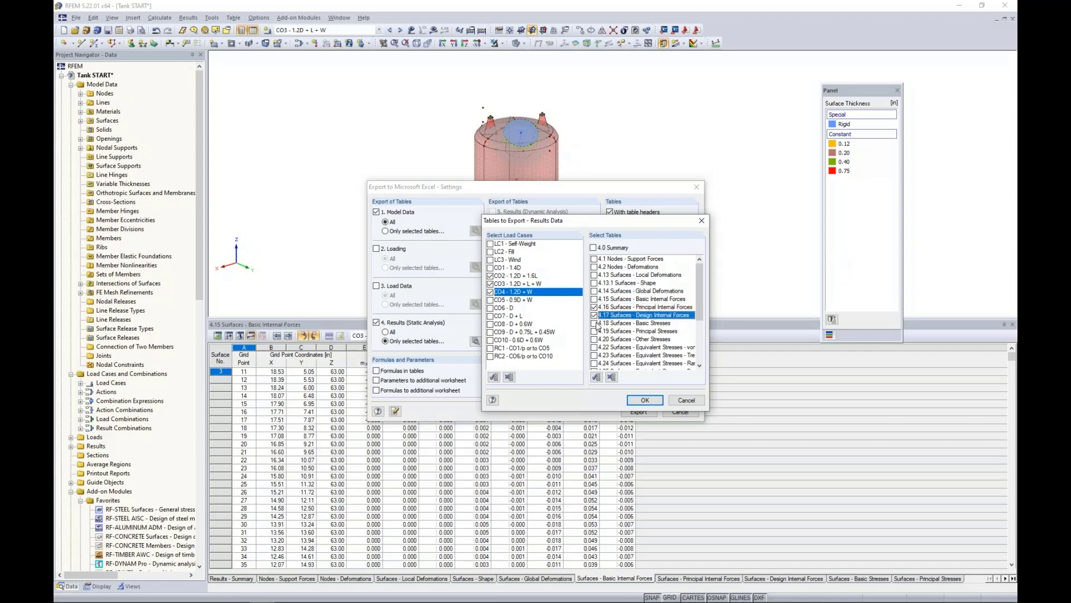
pyautogui.click(594, 323)
pyautogui.click(595, 331)
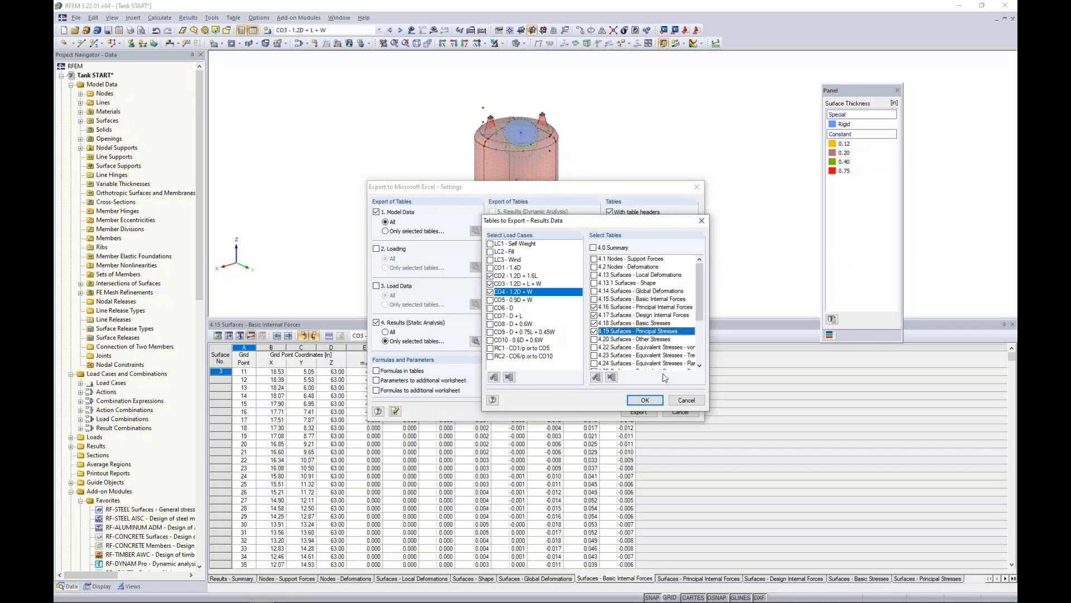
pyautogui.click(686, 400)
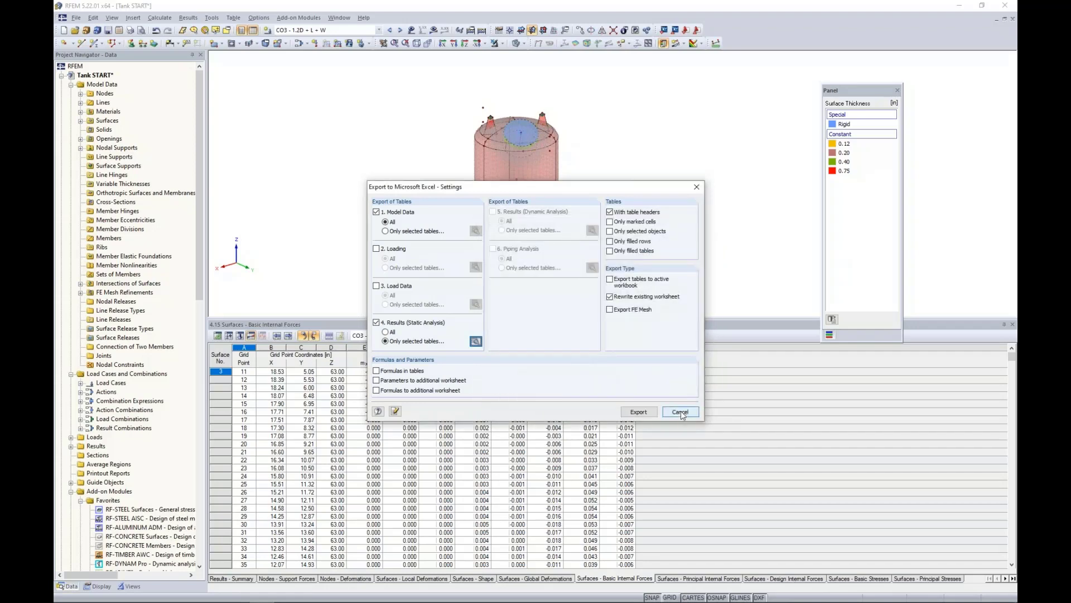
pyautogui.click(679, 411)
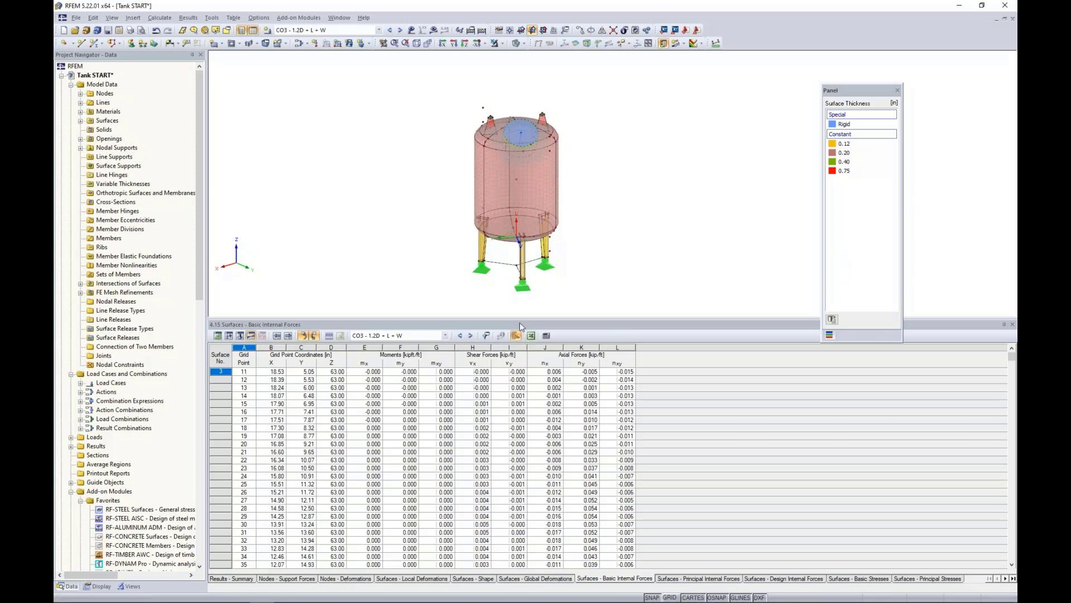
# Shrink the result table to give the graphics area more height and enlarge the tank model in it.
pyautogui.moveTo(522, 318); pyautogui.dragTo(509, 419)
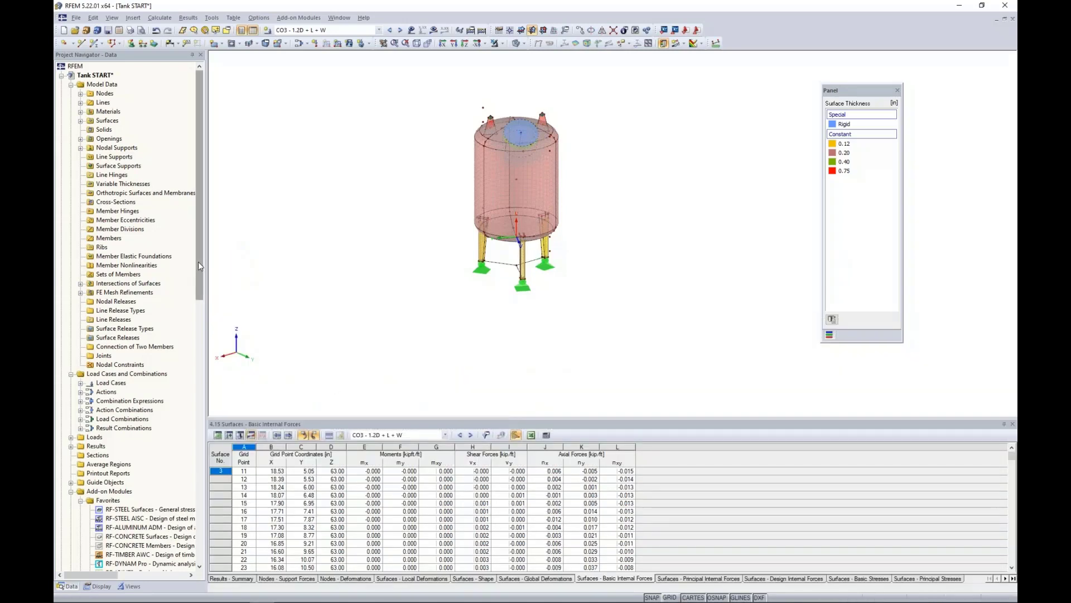
pyautogui.scroll(2, 424, 310)
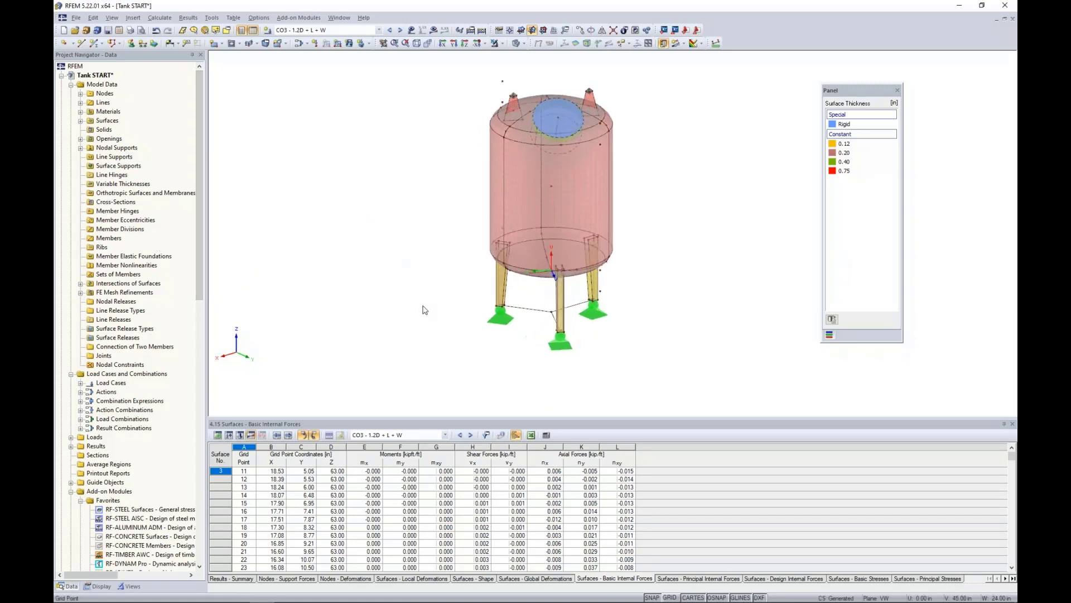
pyautogui.moveTo(424, 310); pyautogui.dragTo(419, 285, button='middle')
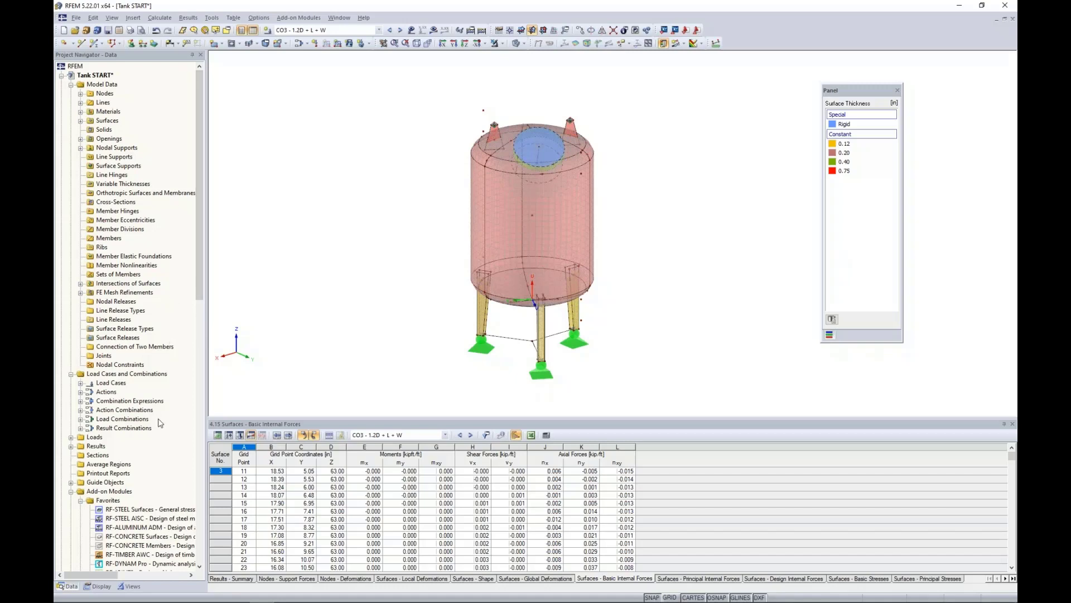
# Browse the add-on modules in the project navigator and check how RF-STEEL Surfaces is marked as a favorite.
pyautogui.scroll(-6, 160, 423)
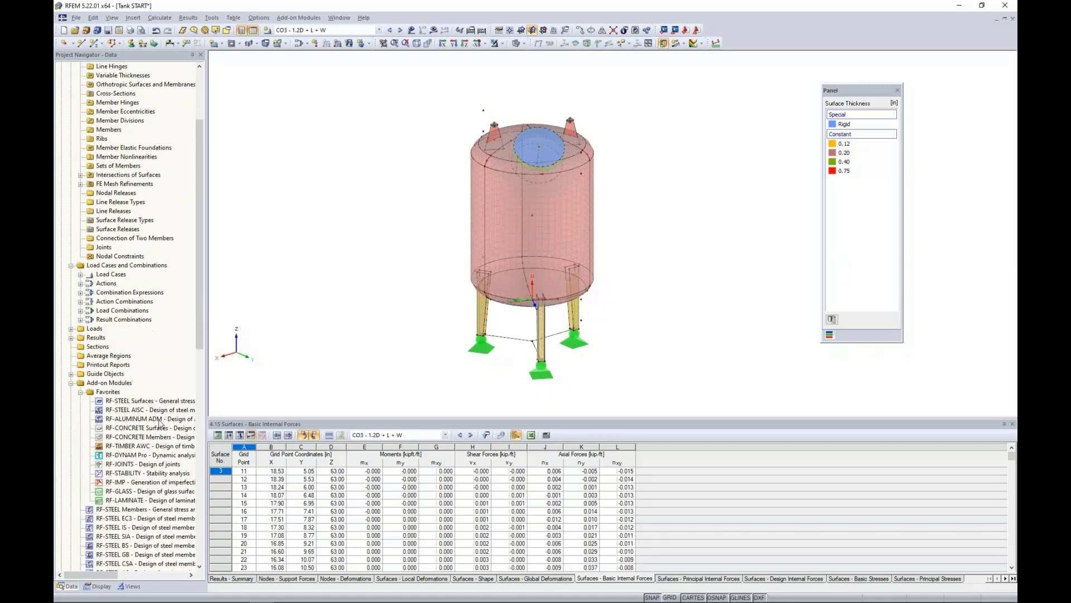
pyautogui.scroll(-2, 160, 423)
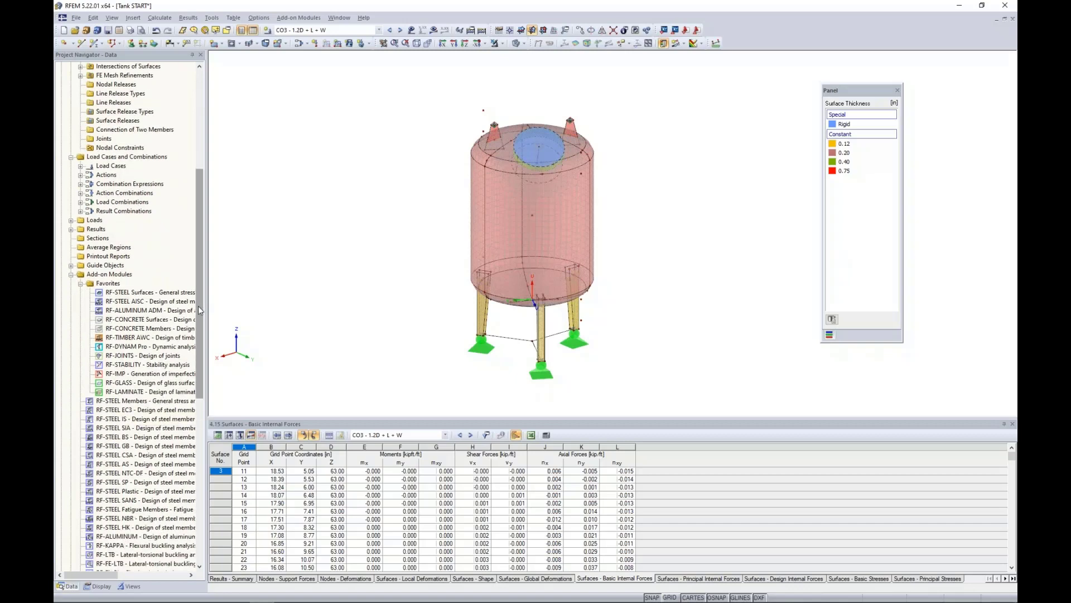
pyautogui.moveTo(199, 306); pyautogui.dragTo(194, 478)
pyautogui.scroll(11, 163, 323)
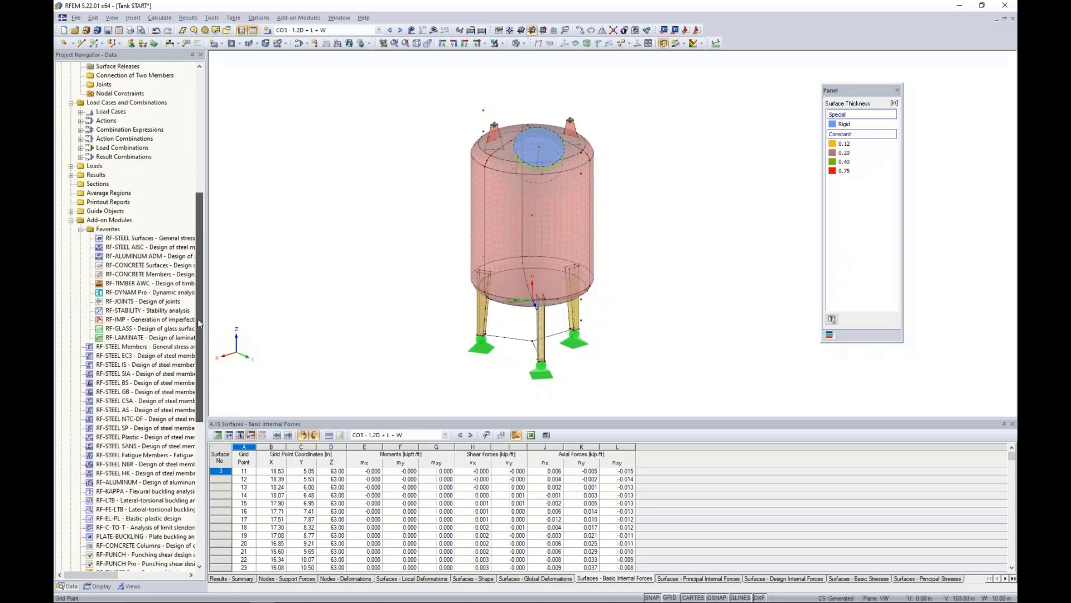
pyautogui.rightClick(158, 240)
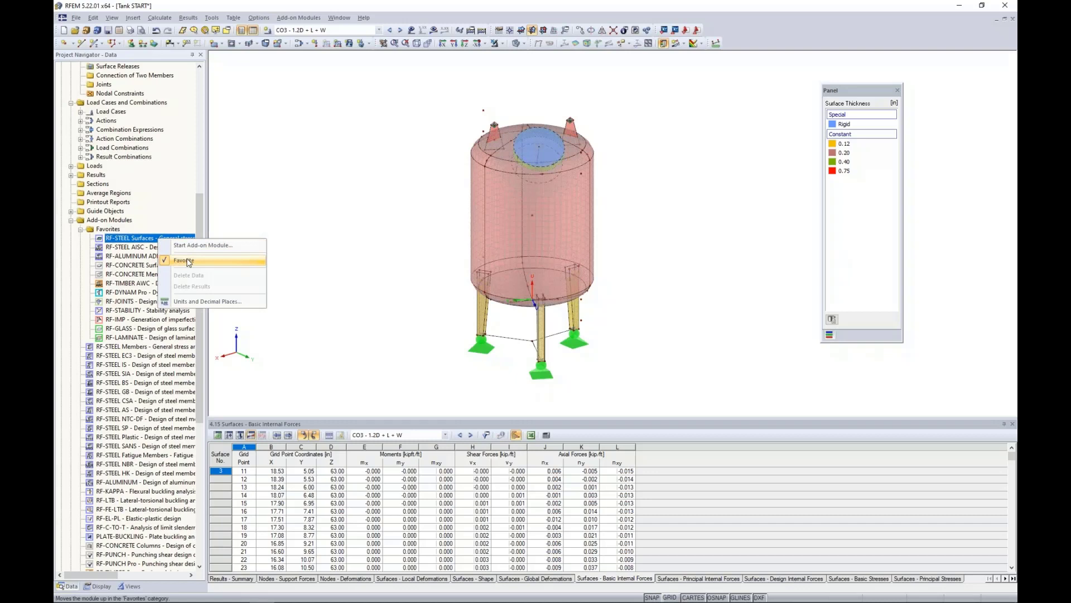
pyautogui.click(321, 199)
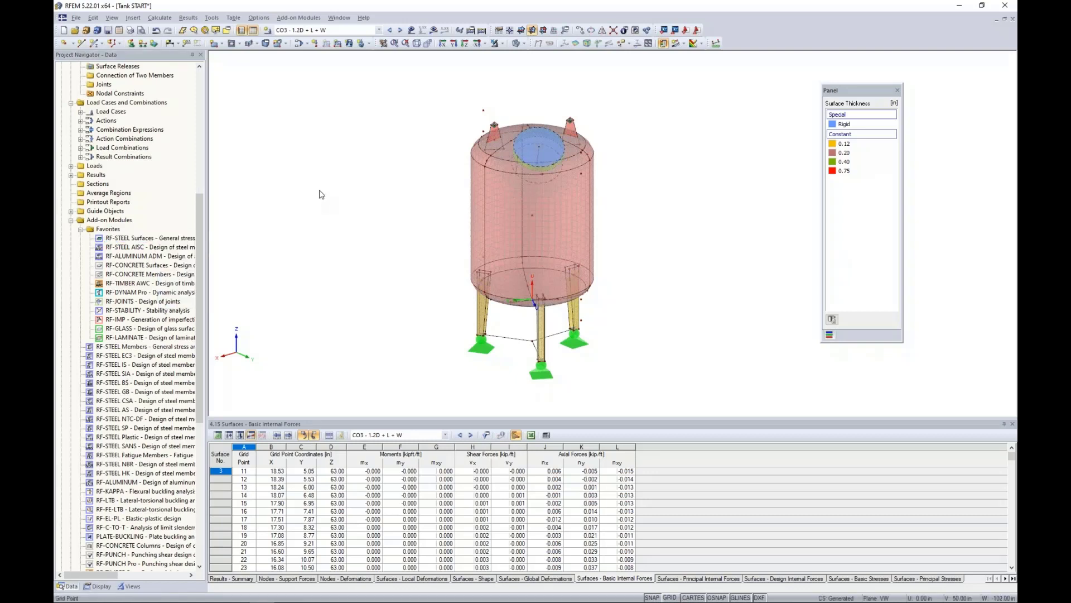
# Start the RF-STEEL Surfaces add-on module for general stress analysis and place its window over the model.
pyautogui.click(302, 19)
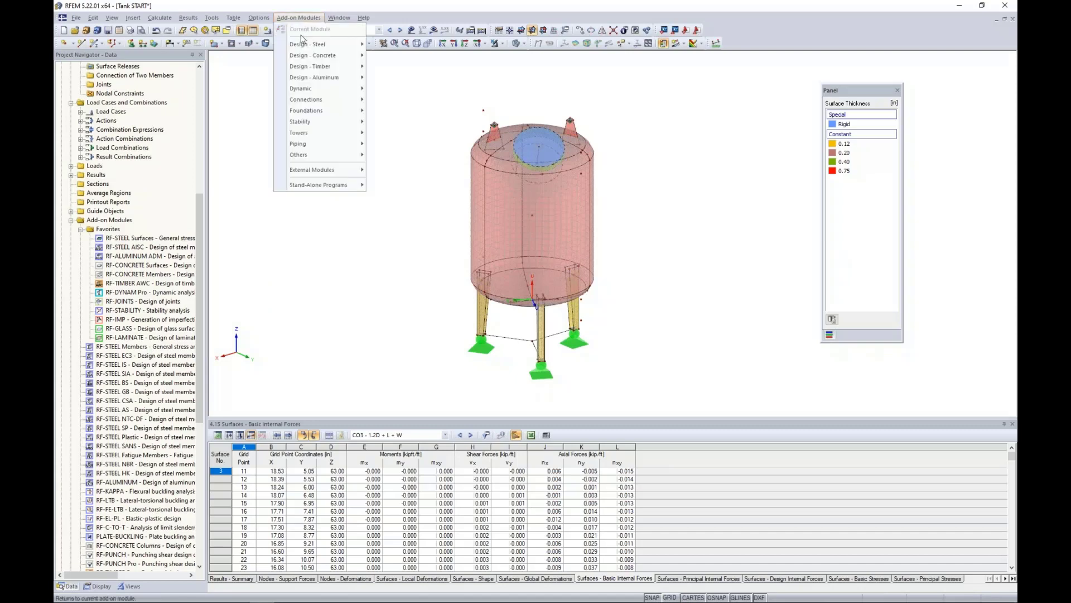
pyautogui.moveTo(331, 45)
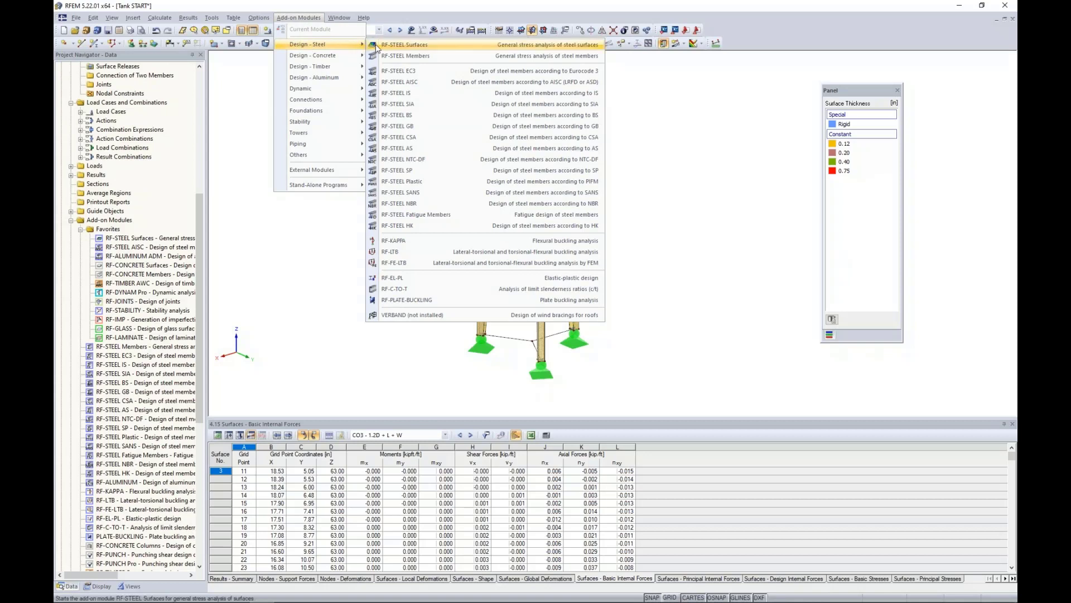
pyautogui.click(393, 47)
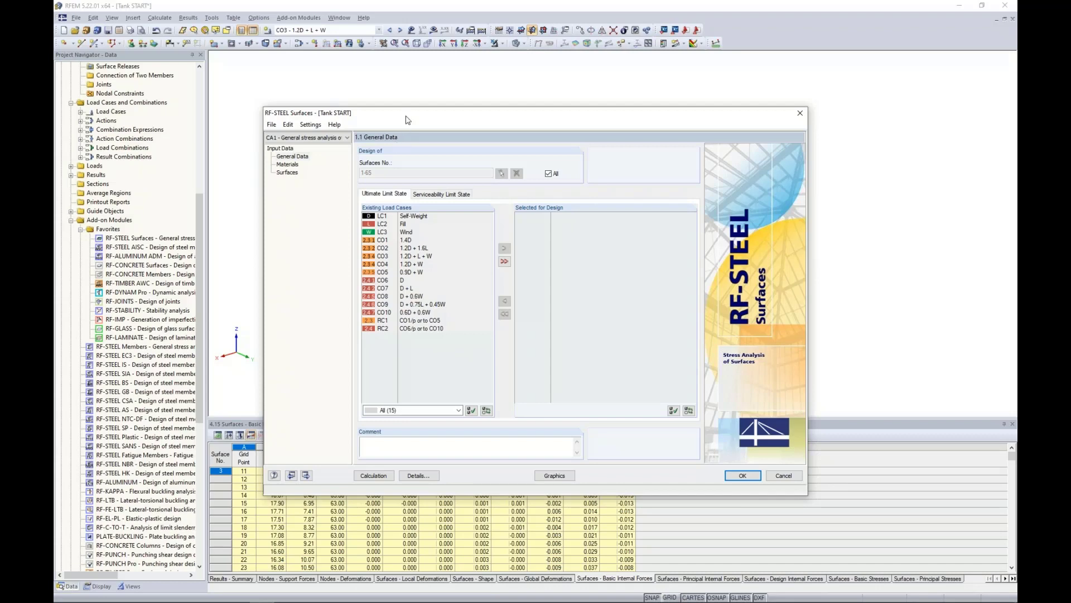
pyautogui.moveTo(407, 115); pyautogui.dragTo(518, 270)
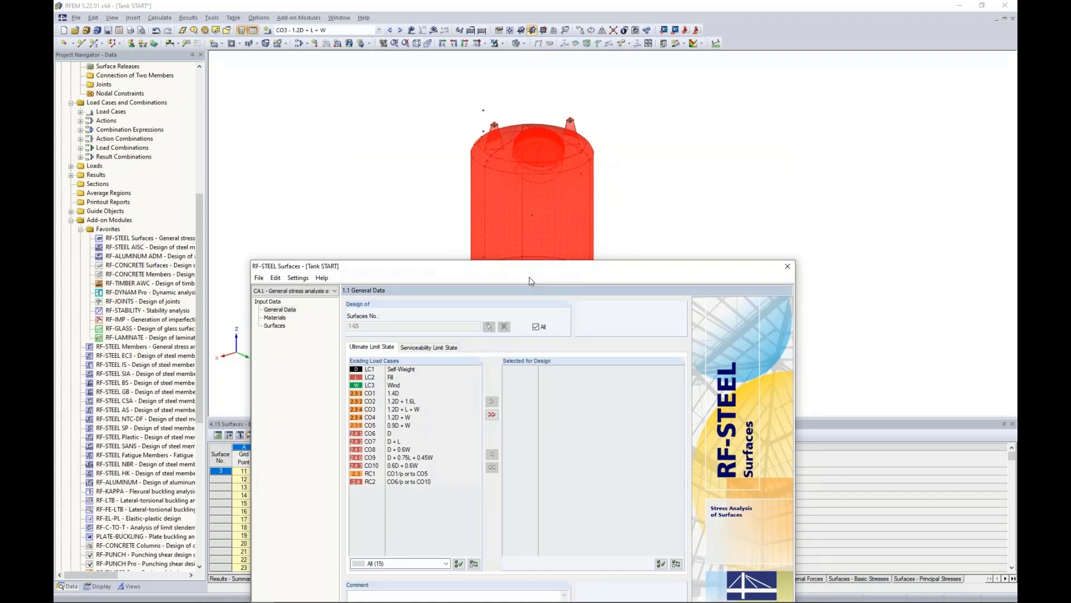
pyautogui.moveTo(526, 268); pyautogui.dragTo(531, 91)
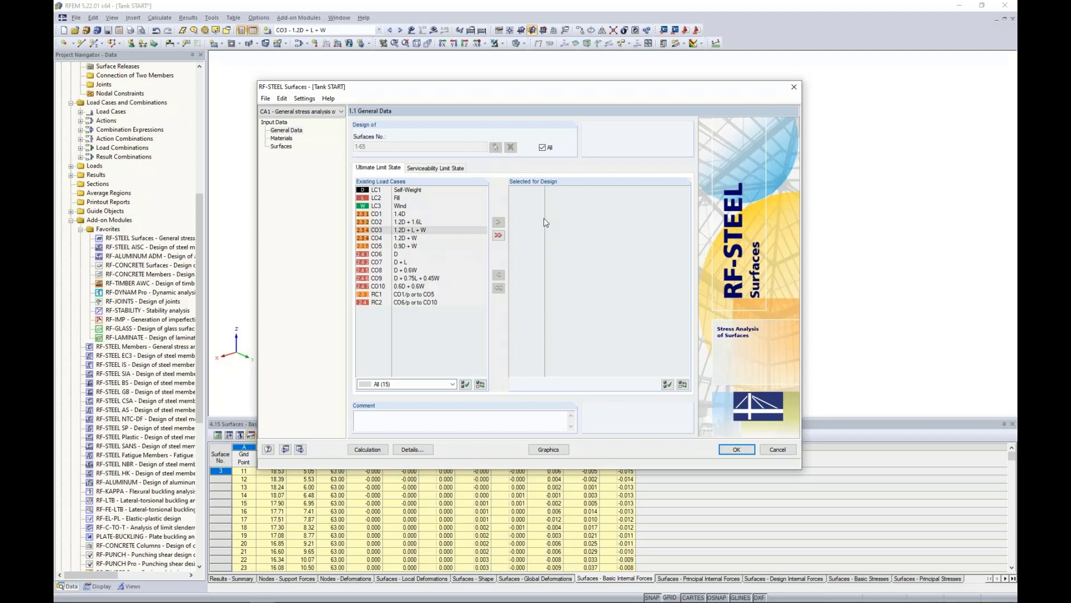
# Clear the preset design surfaces and start graphical selection with only the 0.2 in and 0.12 in thick surfaces visible.
pyautogui.click(542, 148)
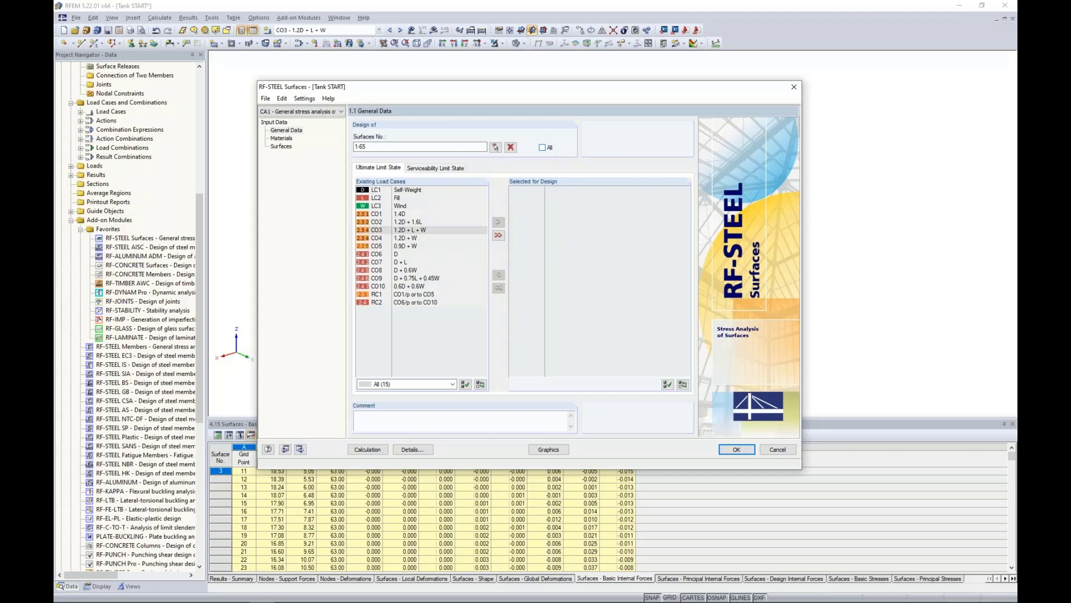
pyautogui.click(511, 147)
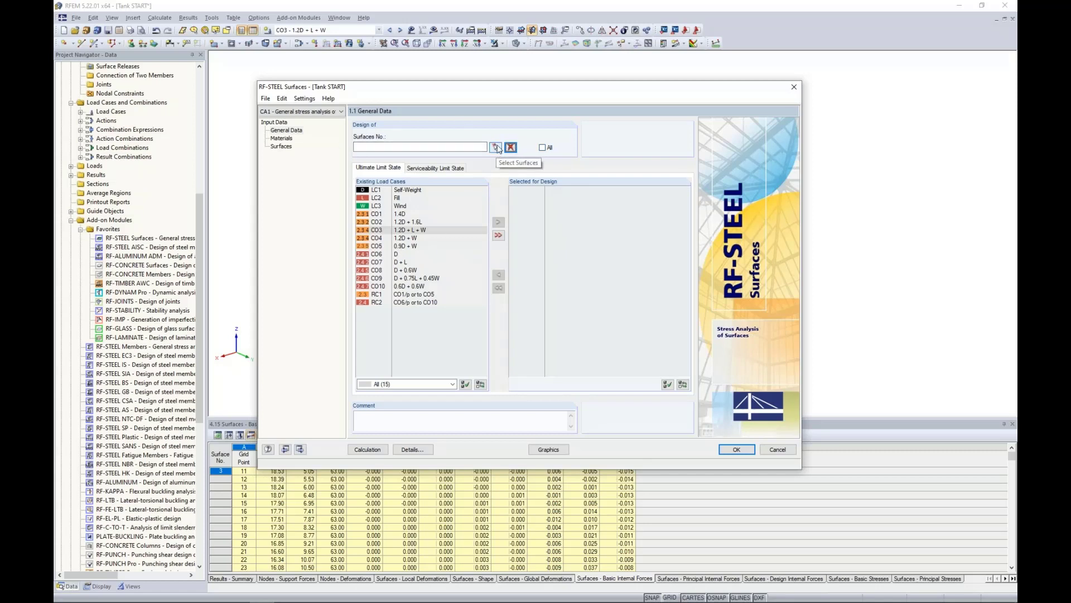
pyautogui.click(496, 147)
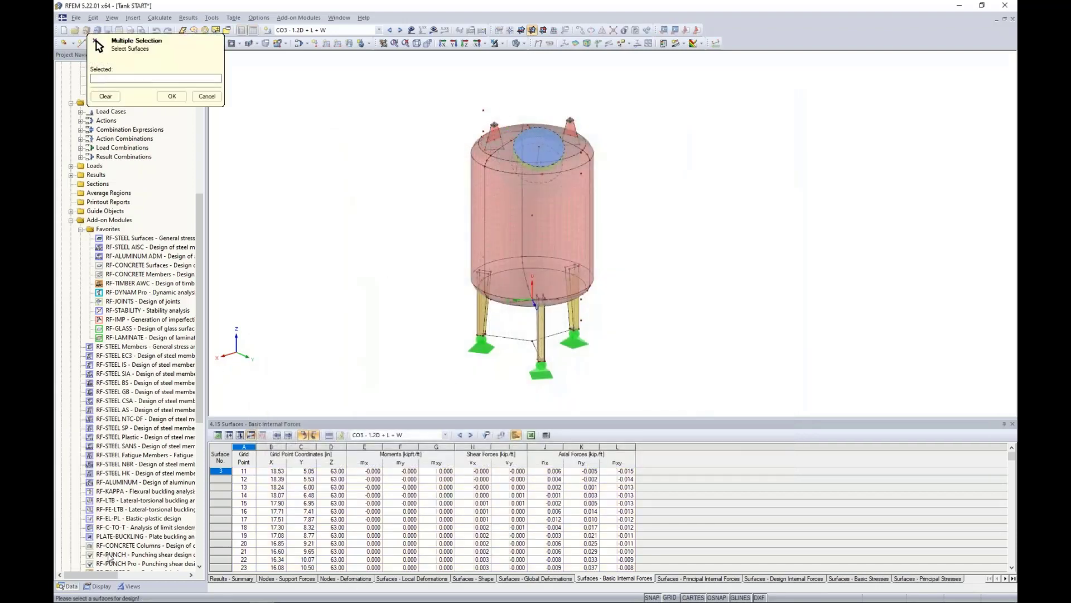
pyautogui.click(99, 587)
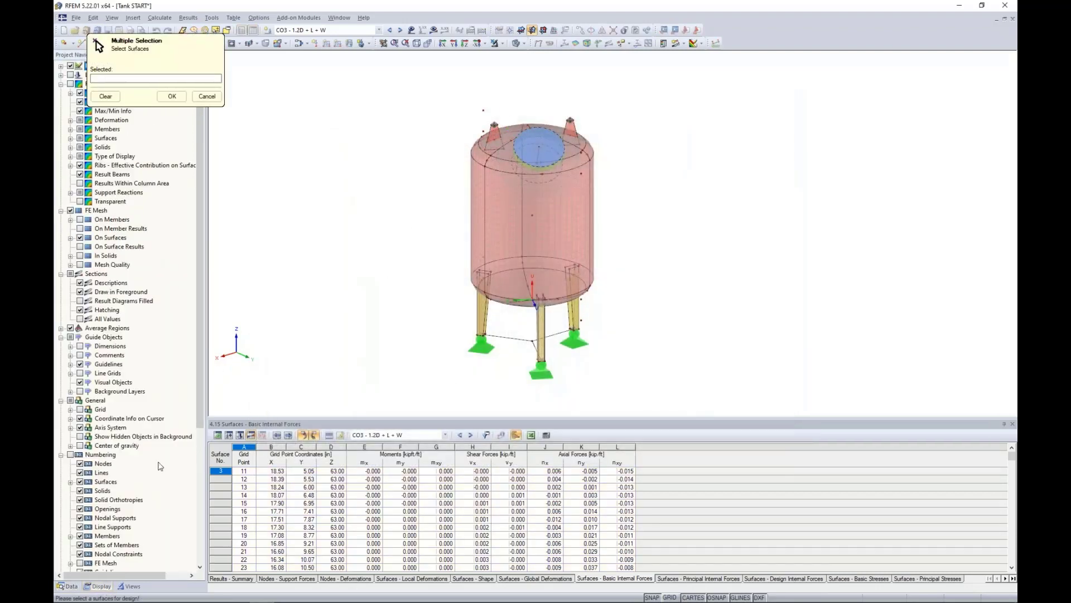
pyautogui.click(132, 586)
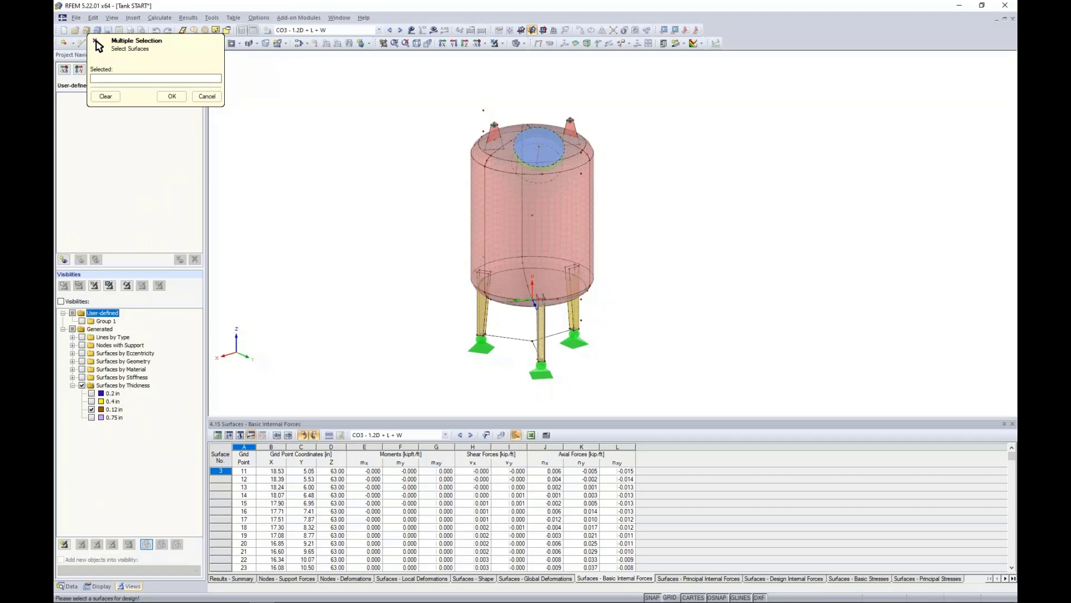
pyautogui.click(92, 393)
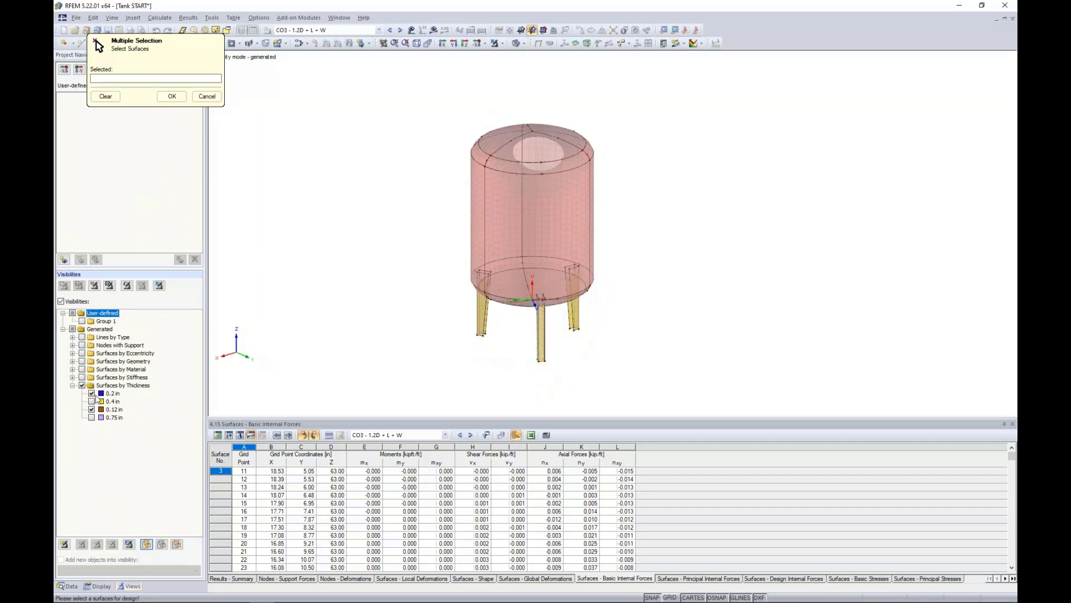
pyautogui.click(92, 409)
# Select all visible tank and leg surfaces together and accept them as the surfaces to design.
pyautogui.moveTo(430, 255)
pyautogui.keyDown('ctrl'); pyautogui.mouseDown(button='middle')
pyautogui.moveTo(422, 283)
pyautogui.moveTo(435, 266)
pyautogui.moveTo(431, 240)
pyautogui.mouseUp(button='middle'); pyautogui.keyUp('ctrl')
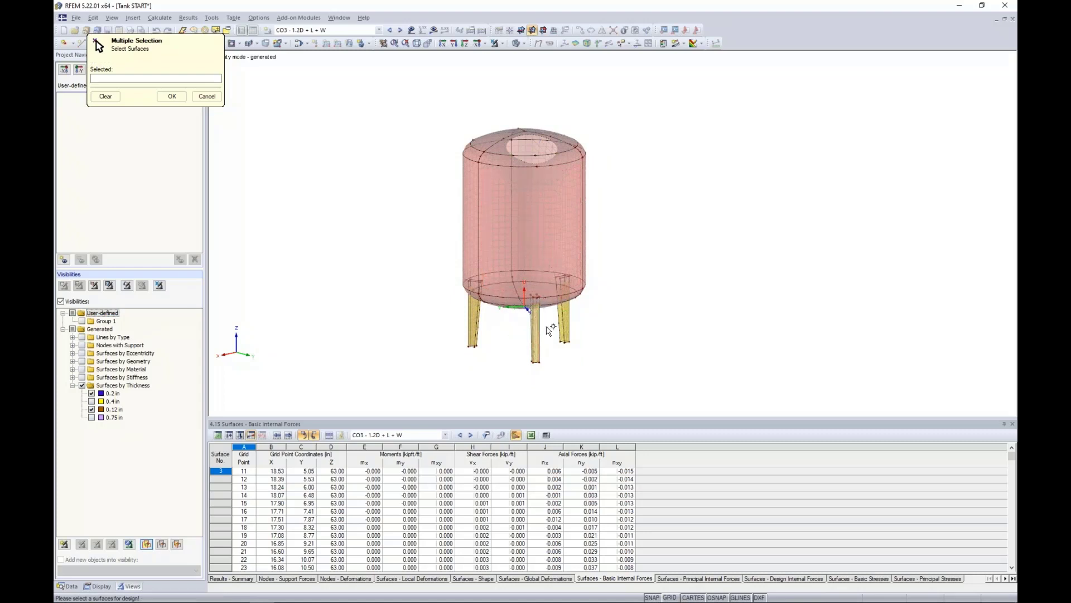
pyautogui.moveTo(638, 383); pyautogui.dragTo(413, 104)
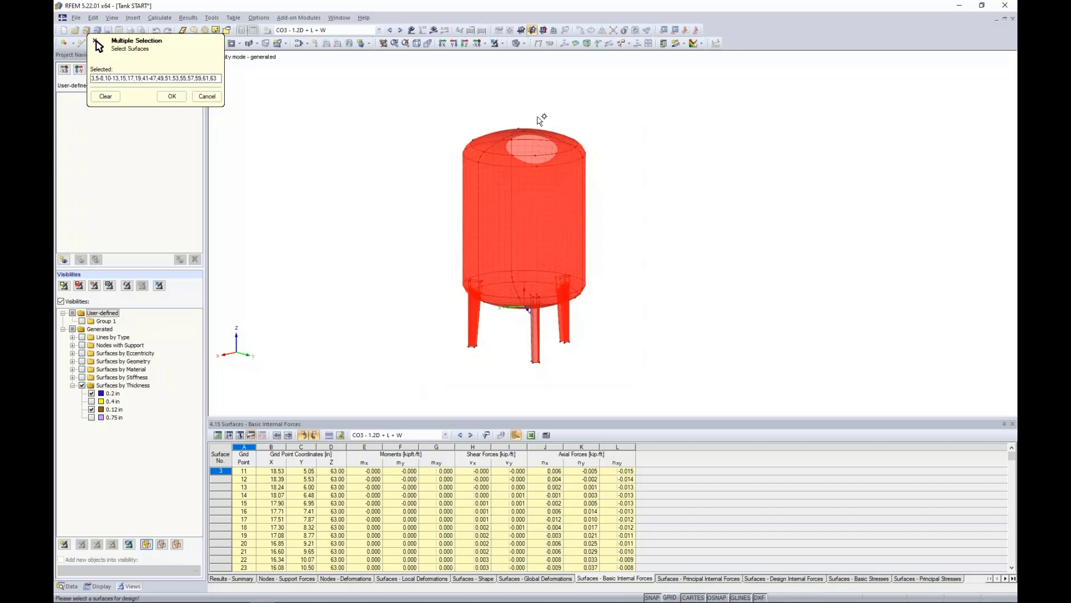
pyautogui.click(172, 97)
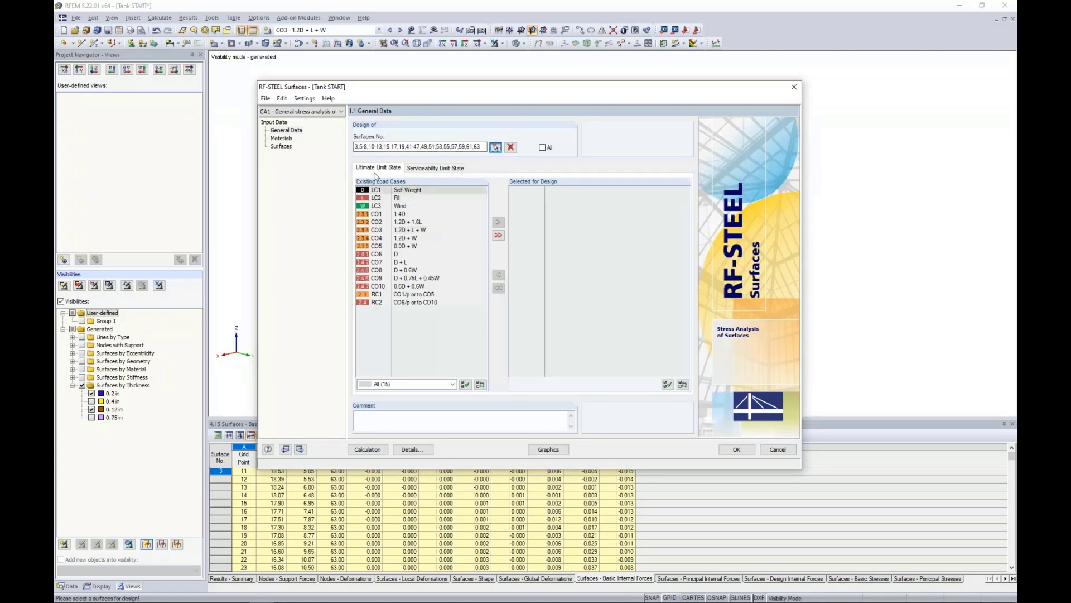
# Add load combinations CO1 to CO5 to the ultimate limit state design.
pyautogui.click(400, 215)
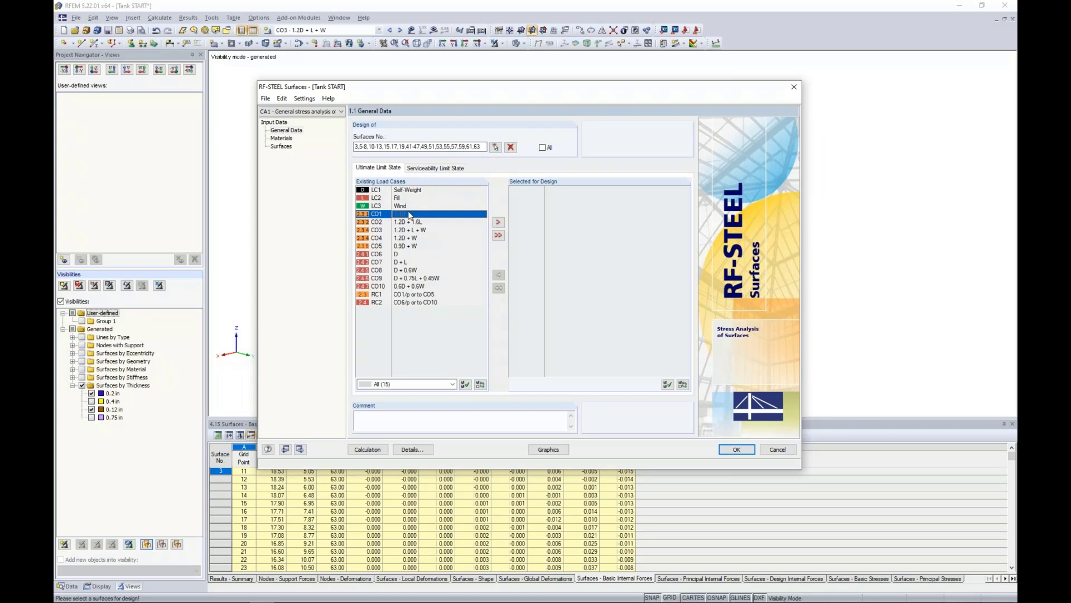
pyautogui.keyDown('shift'); pyautogui.click(401, 247); pyautogui.keyUp('shift')
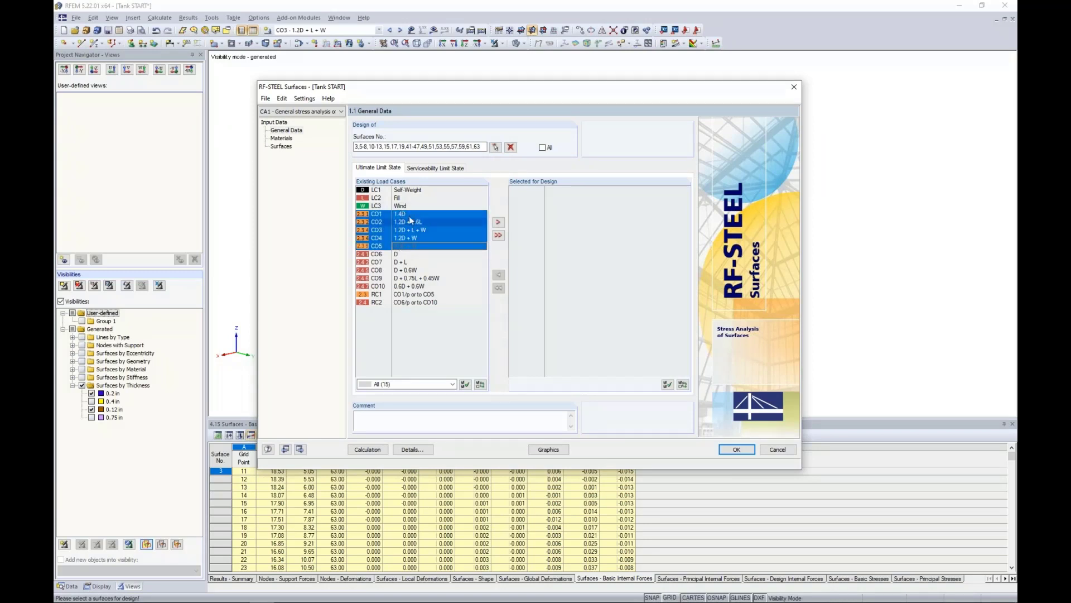
pyautogui.click(500, 223)
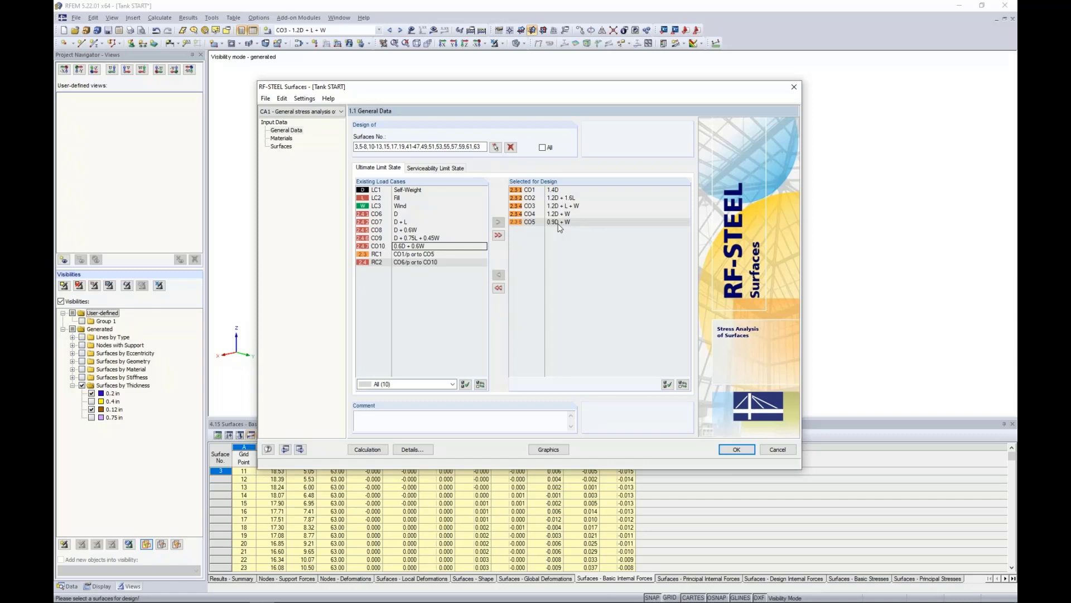
# Check the load cases available for the serviceability limit state, and return to the ultimate limit state selection.
pyautogui.click(438, 169)
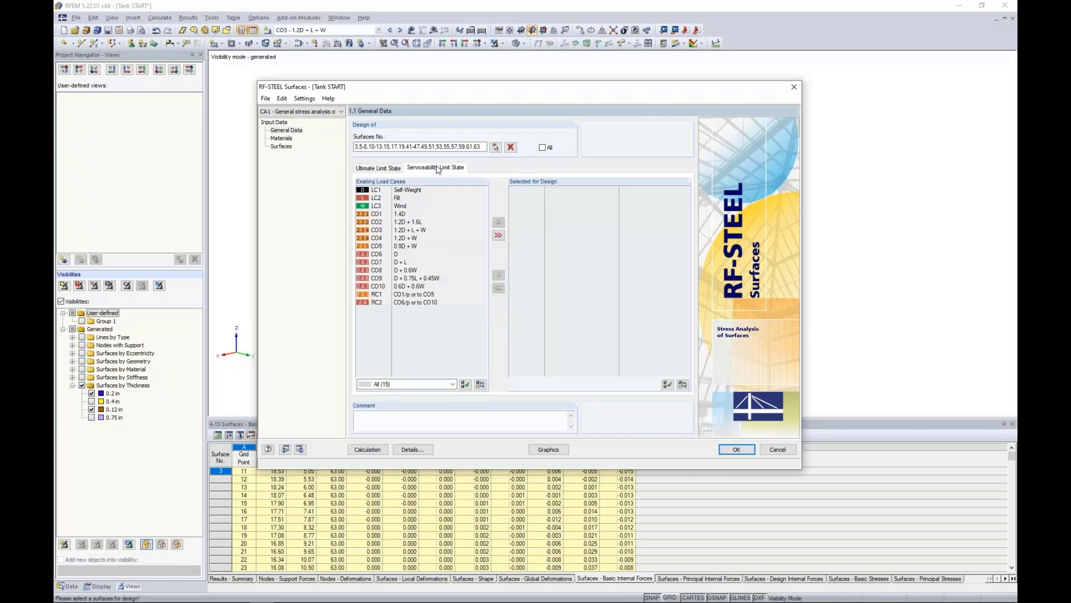
pyautogui.moveTo(449, 94)
pyautogui.mouseDown()
pyautogui.moveTo(476, 263)
pyautogui.moveTo(463, 81)
pyautogui.mouseUp()
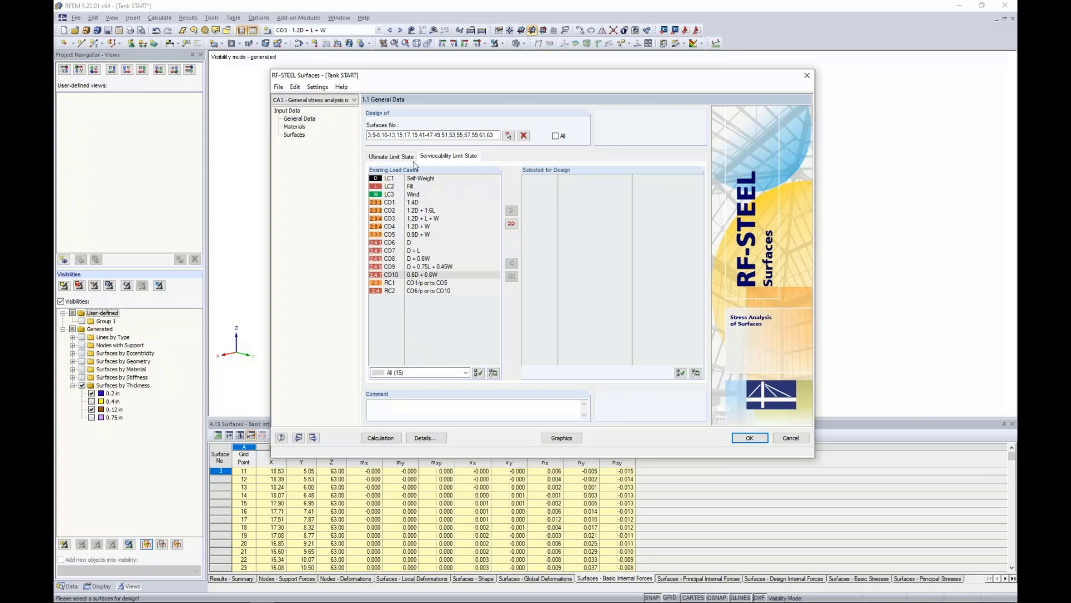
pyautogui.click(400, 159)
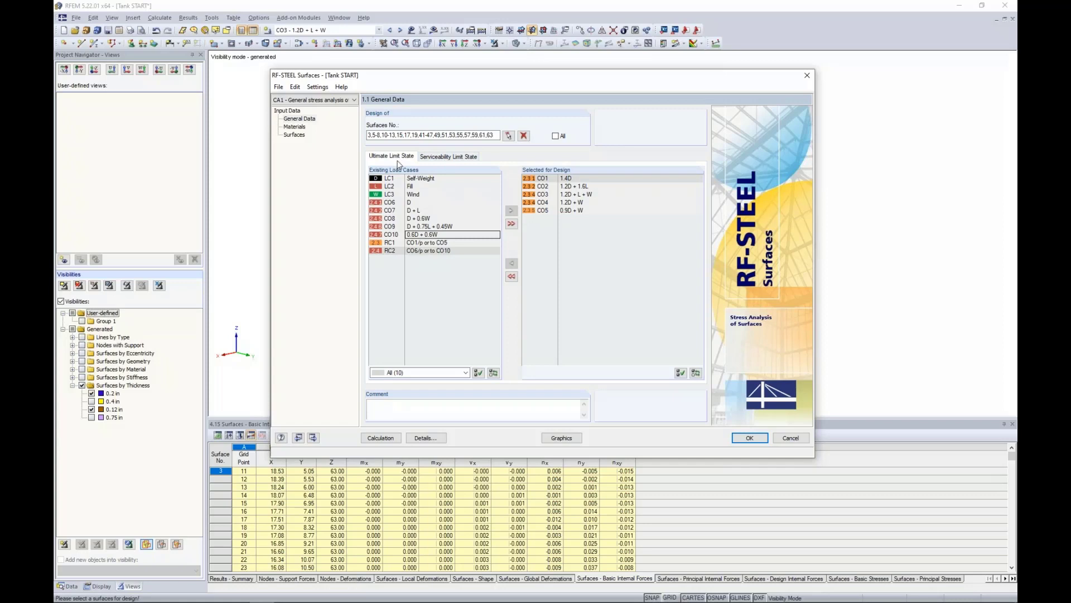
# Review the design materials, widening the description column to read the full stainless steel name and narrowing it again.
pyautogui.click(293, 127)
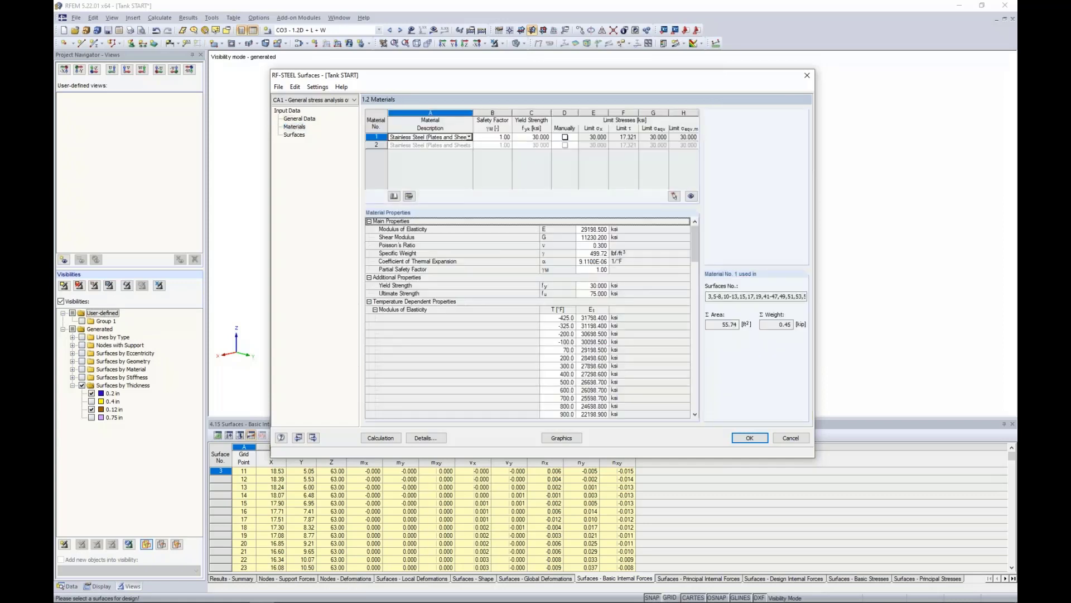
pyautogui.doubleClick(474, 116)
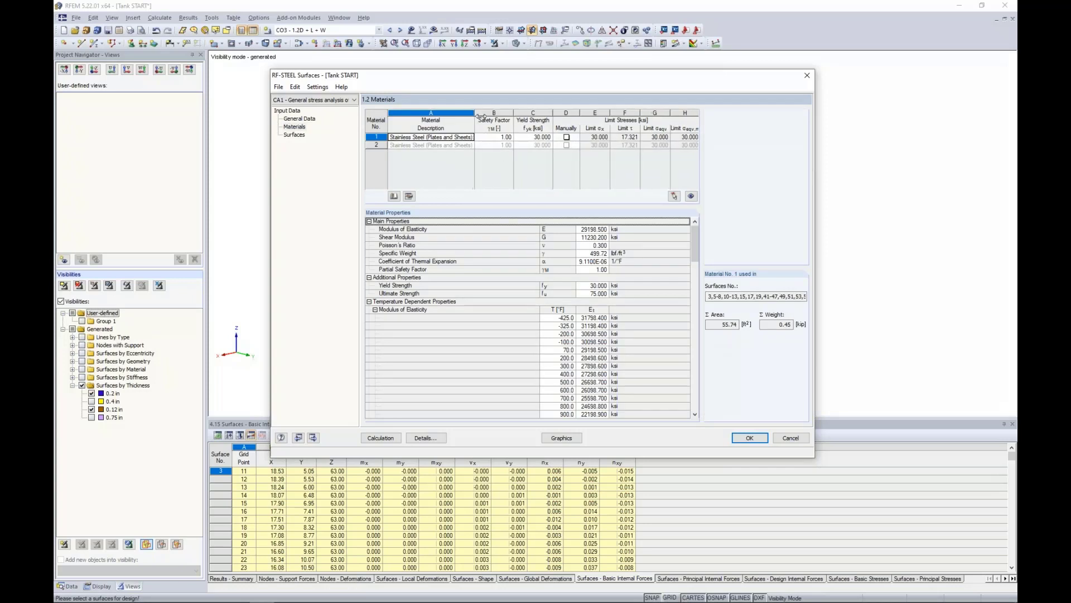
pyautogui.moveTo(481, 116); pyautogui.dragTo(495, 117)
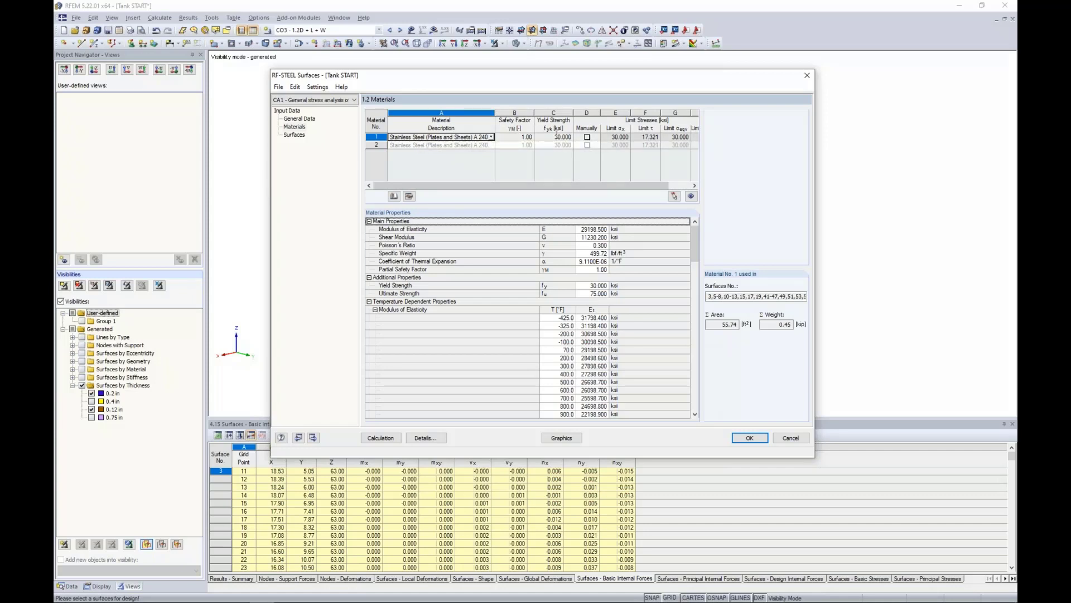
pyautogui.moveTo(495, 115); pyautogui.dragTo(476, 114)
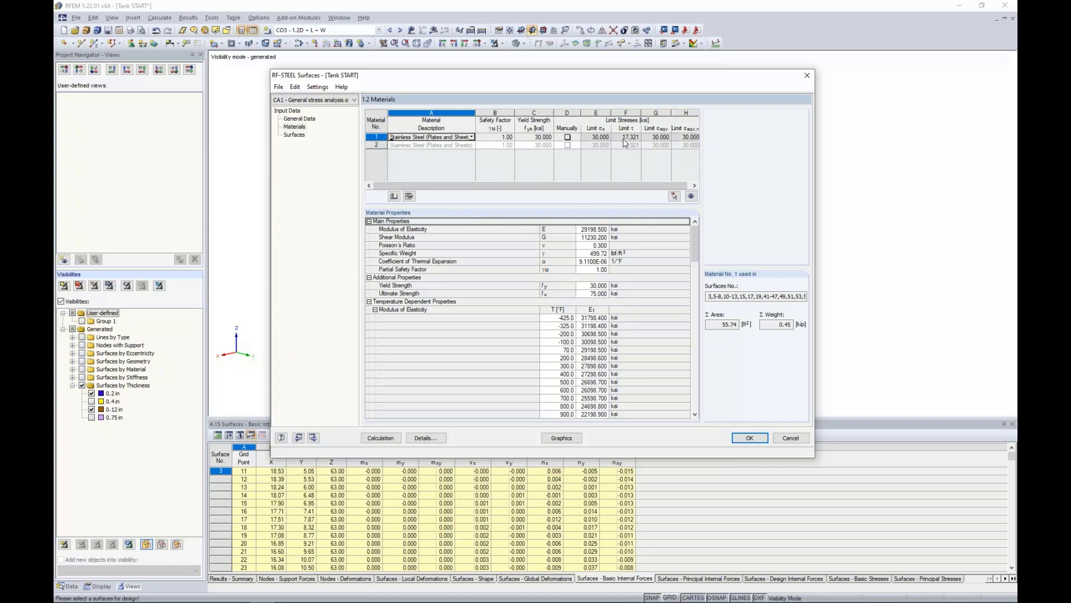
# Try manual definition of the limit stresses for material 1, and switch it off again.
pyautogui.click(568, 137)
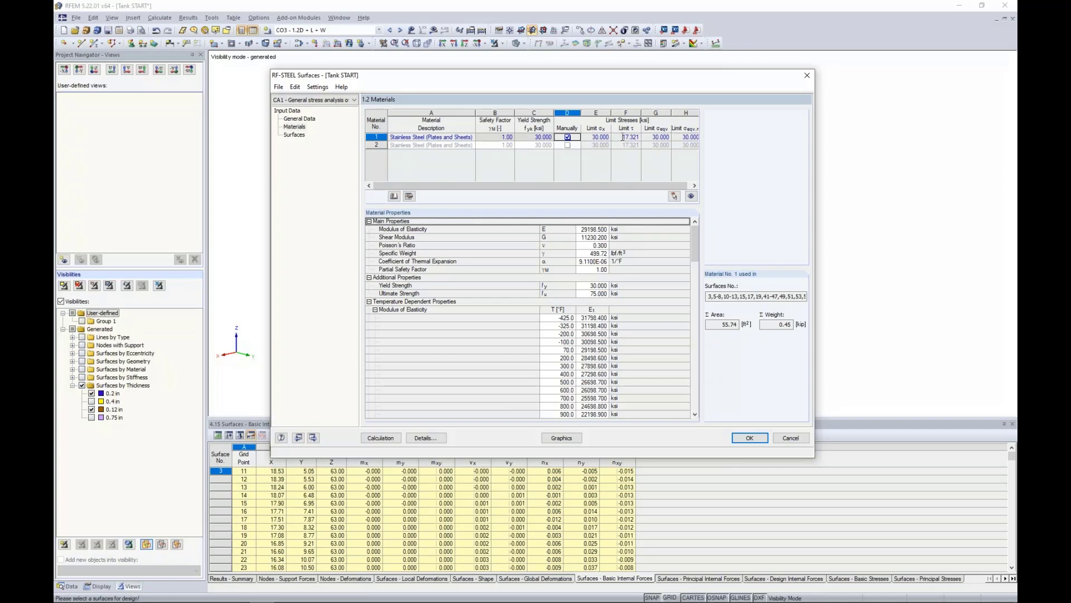
pyautogui.click(601, 138)
pyautogui.click(567, 138)
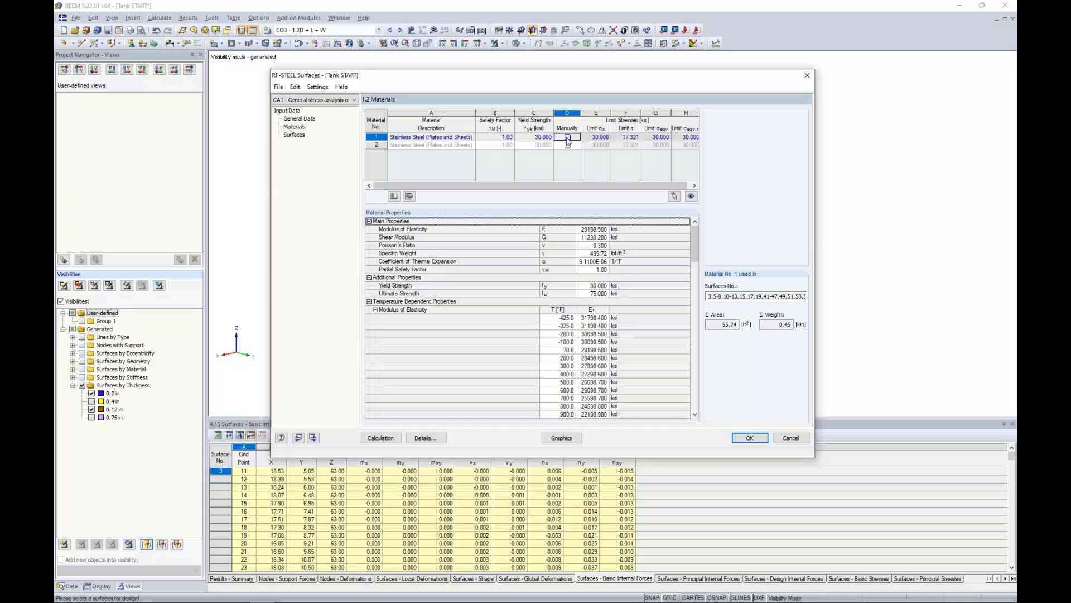
# Try defining three thickness ranges for material 1's yield strength and limit stresses, and discard the edit.
pyautogui.click(409, 197)
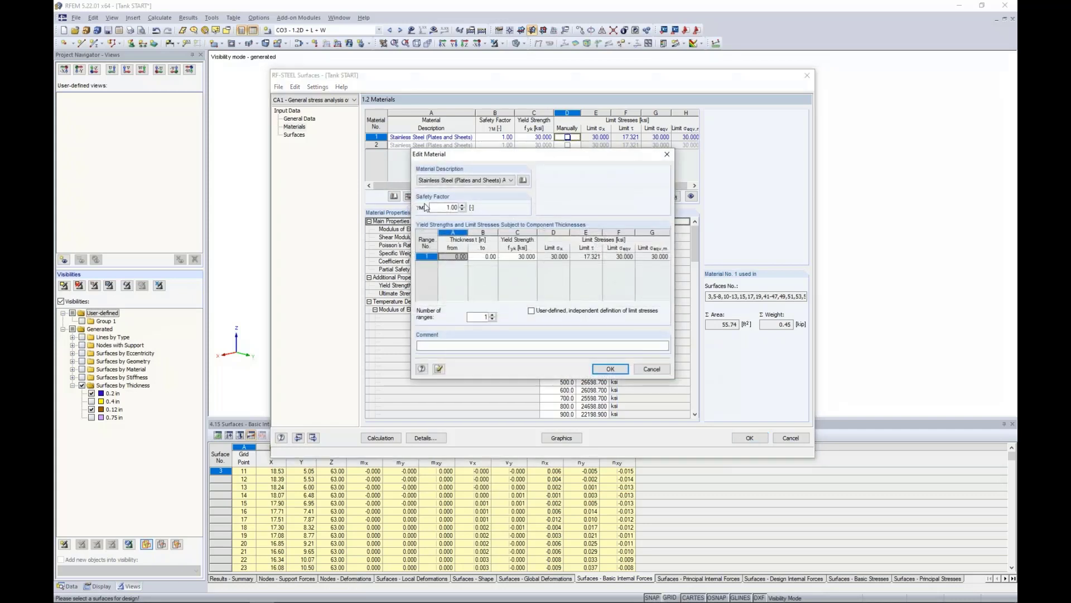
pyautogui.click(492, 314)
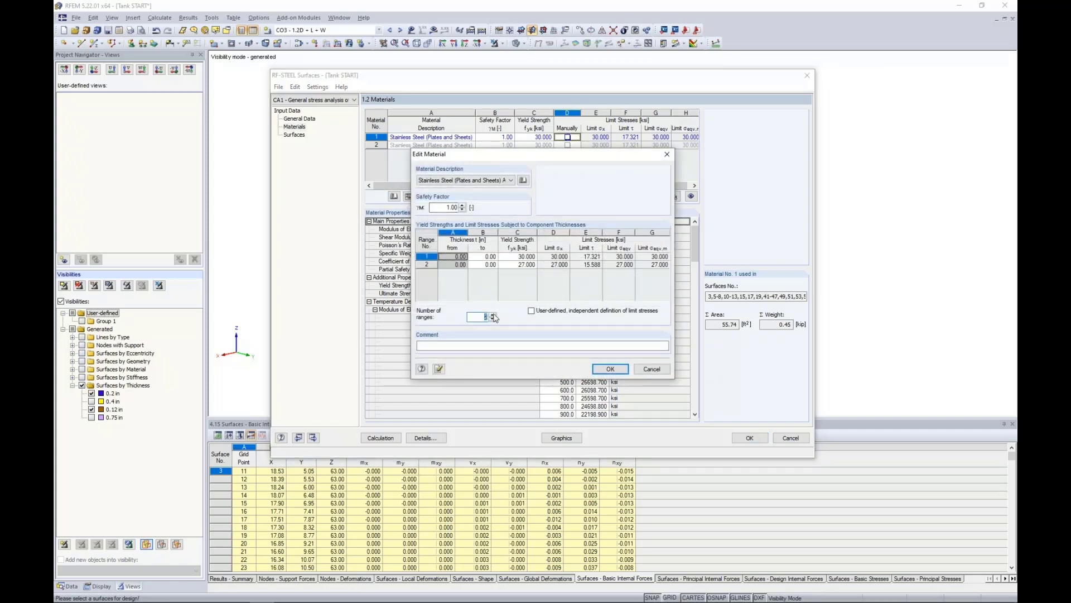
pyautogui.click(492, 314)
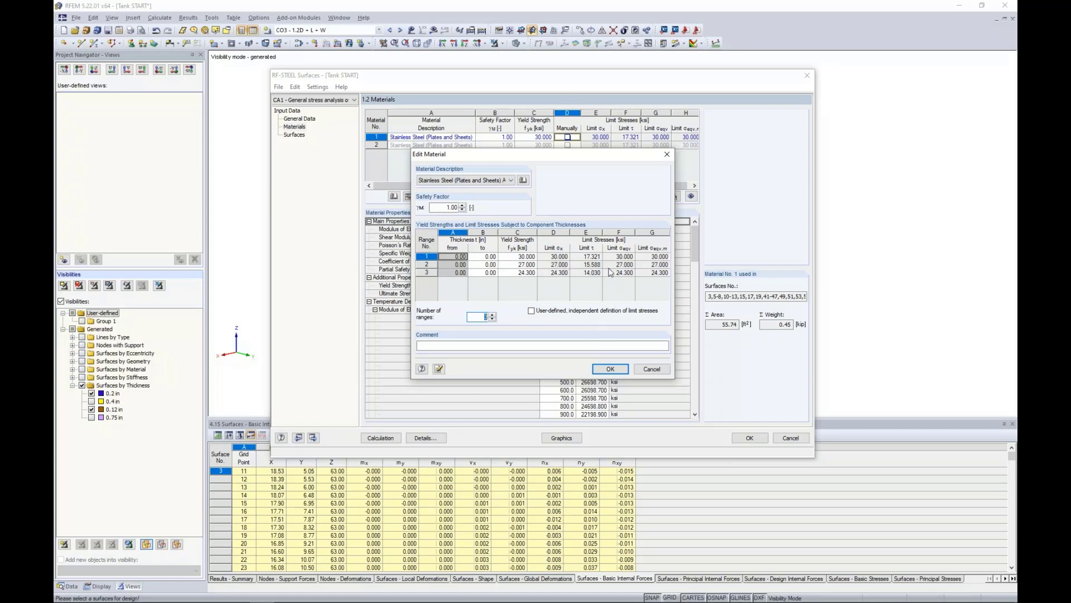
pyautogui.click(652, 369)
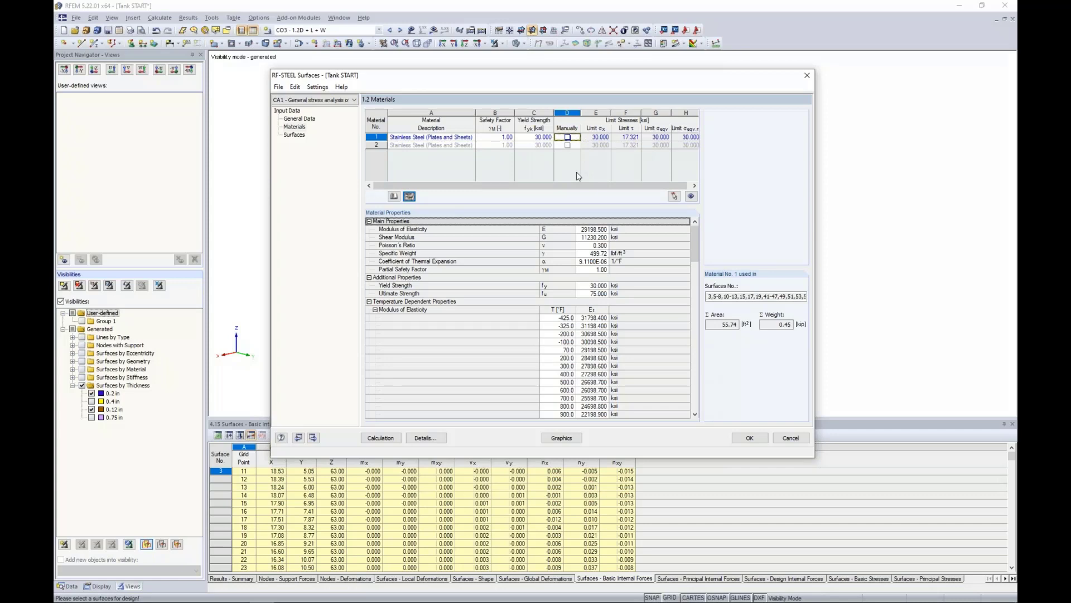
# Review the surfaces selected for design and the thickness optimization parameters for surface 3, leaving optimization off.
pyautogui.click(295, 135)
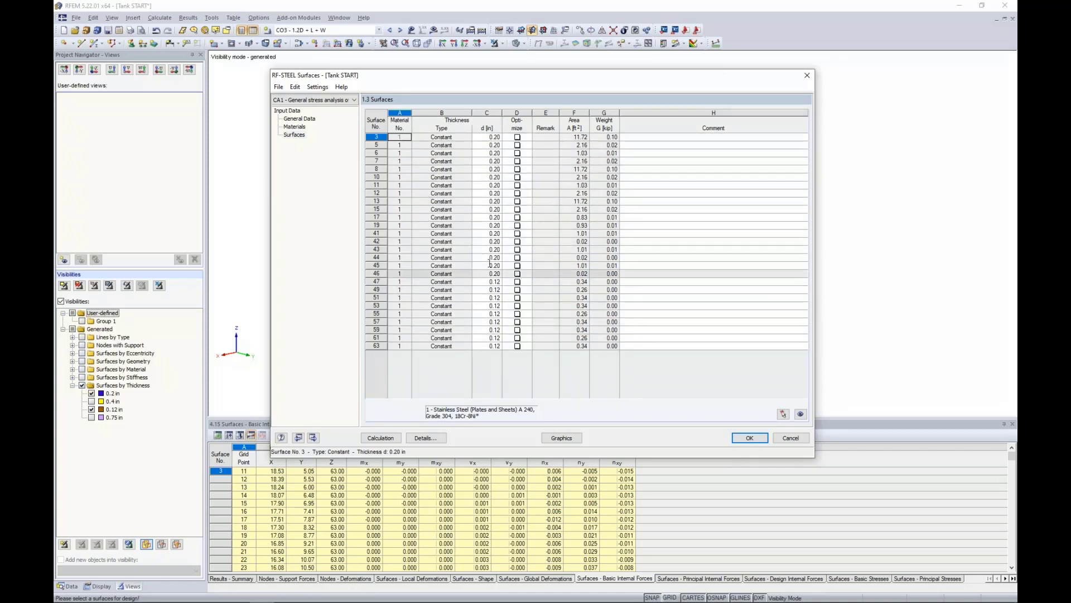
pyautogui.click(517, 138)
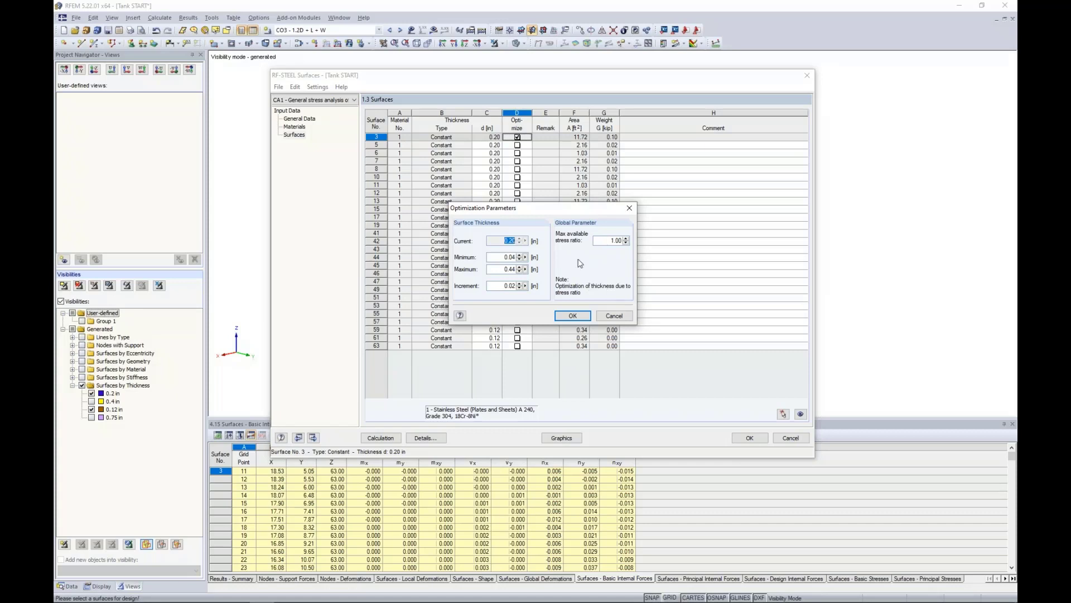
pyautogui.click(614, 316)
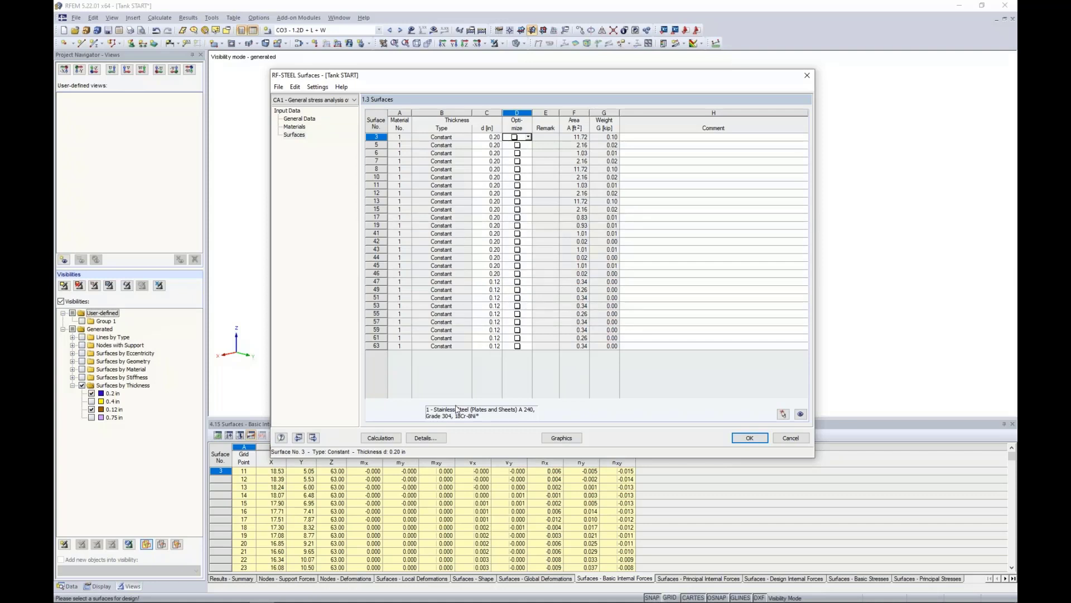
# Run the stress design calculation and examine the resulting stresses by material.
pyautogui.click(381, 438)
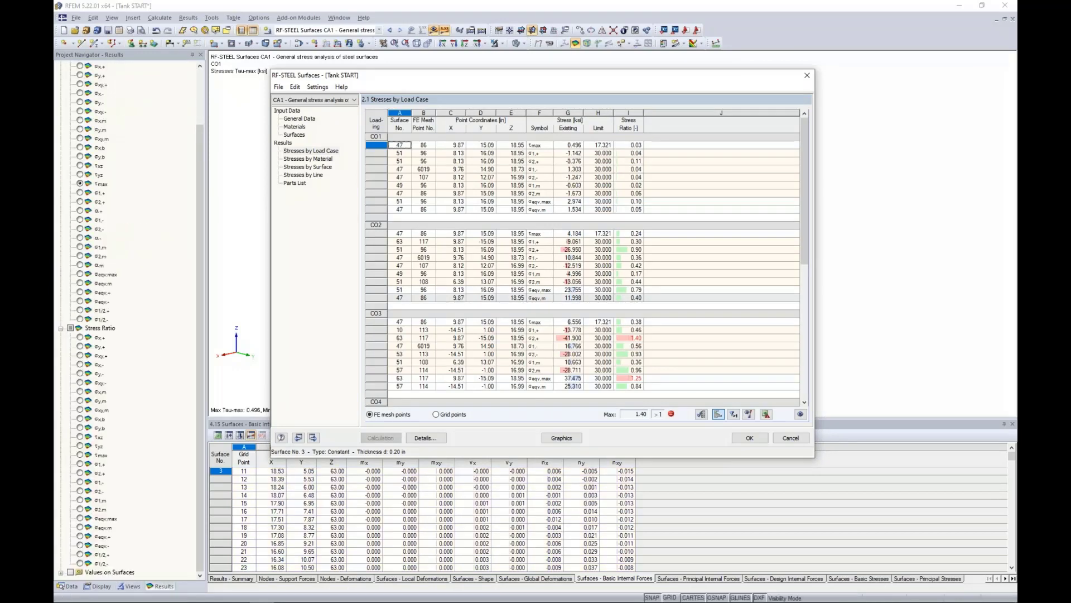
pyautogui.click(316, 160)
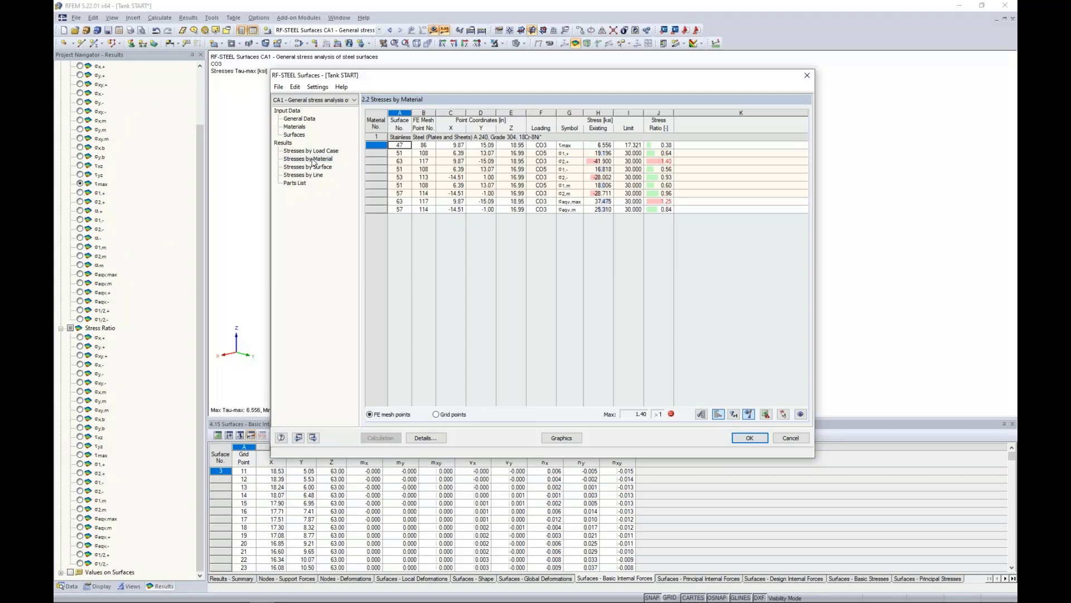
# Show the stresses by surface and locate surface 3's σeqv,max and surface 5's σ2,+ entries on the tank model.
pyautogui.click(314, 167)
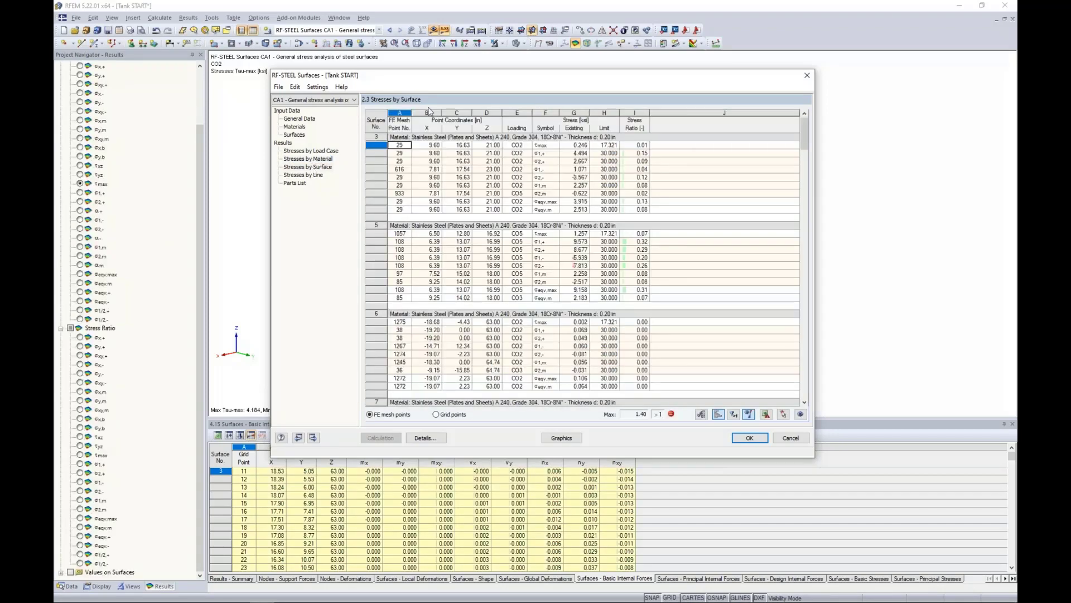
pyautogui.moveTo(434, 83); pyautogui.dragTo(419, 323)
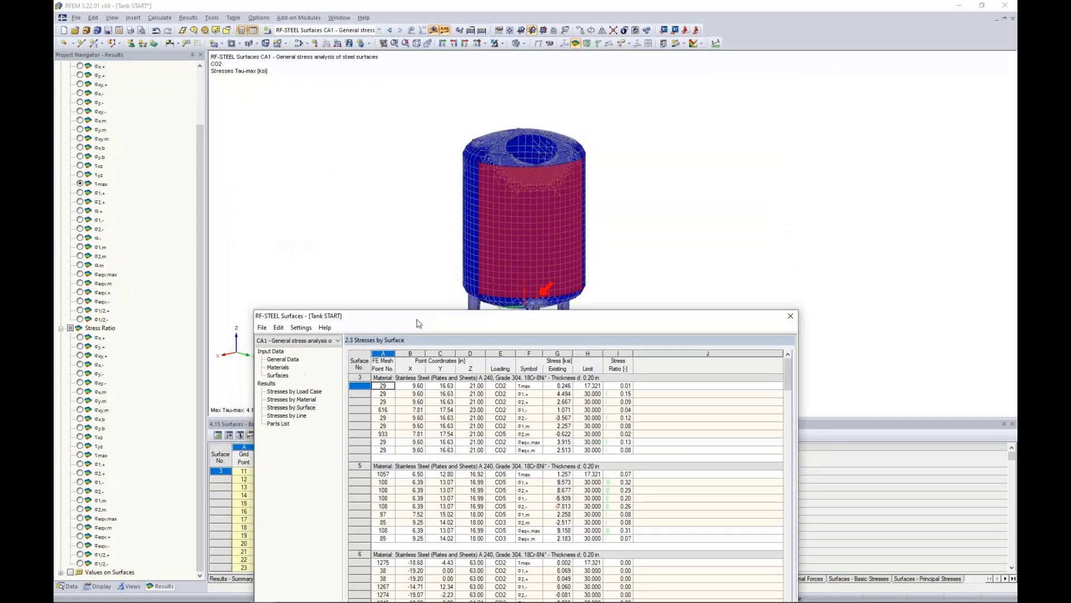
pyautogui.click(505, 429)
pyautogui.click(505, 442)
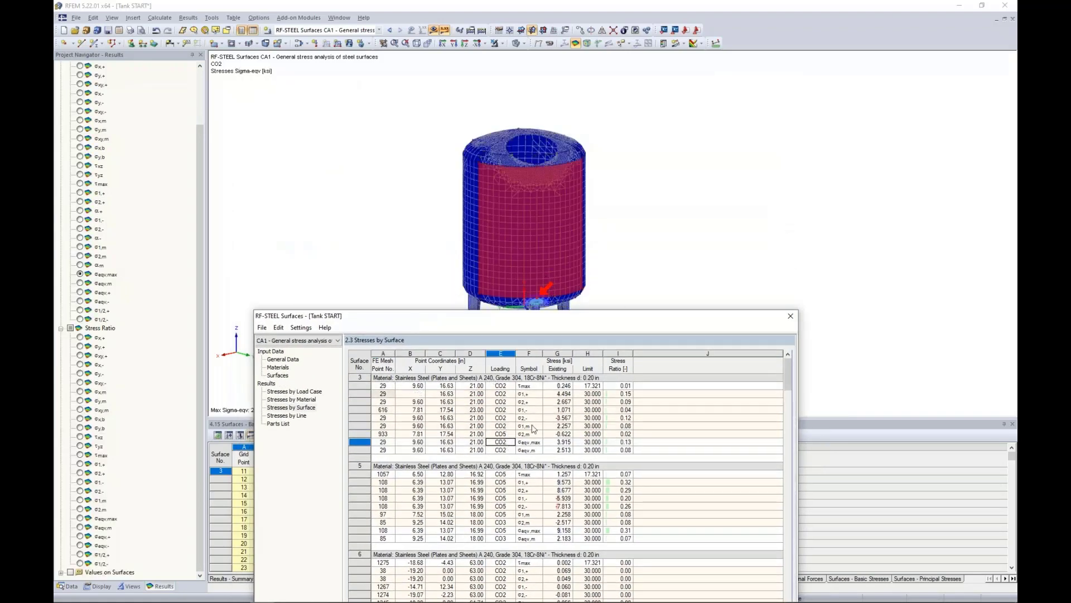
pyautogui.click(505, 490)
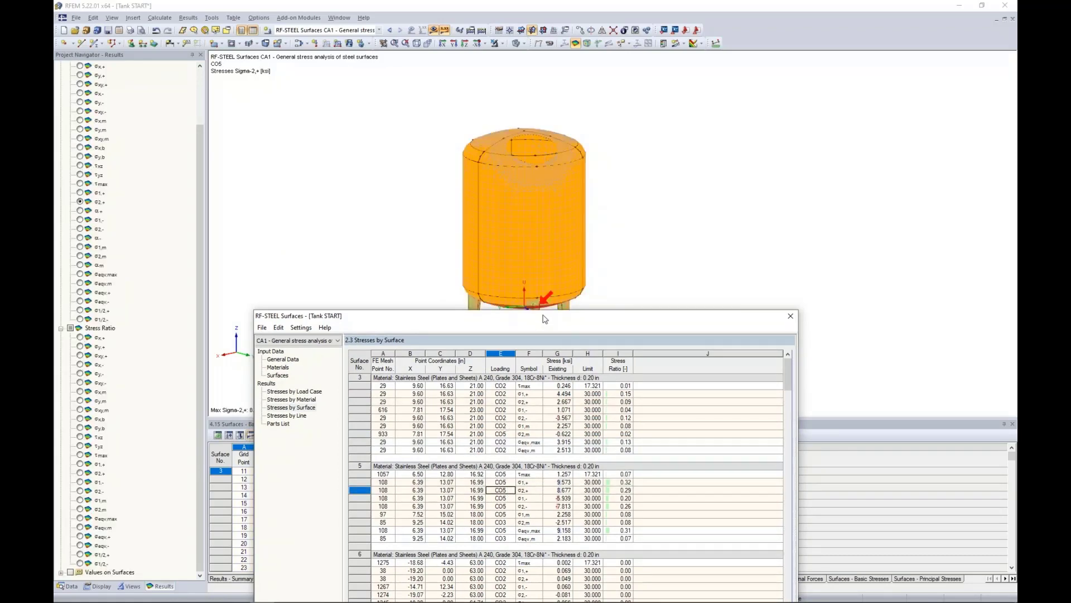
pyautogui.moveTo(546, 318); pyautogui.dragTo(552, 297)
pyautogui.moveTo(555, 109); pyautogui.dragTo(540, 92)
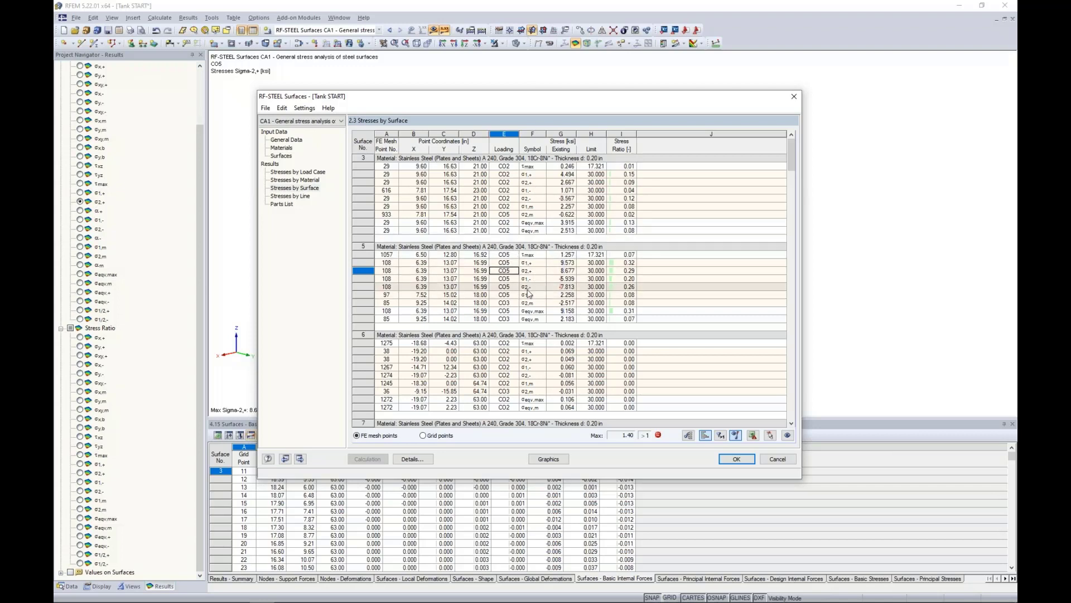
# Review which stresses are calculated and the equivalent stress hypothesis in the design details, leaving the settings as they are.
pyautogui.click(414, 459)
pyautogui.moveTo(427, 233); pyautogui.dragTo(428, 253)
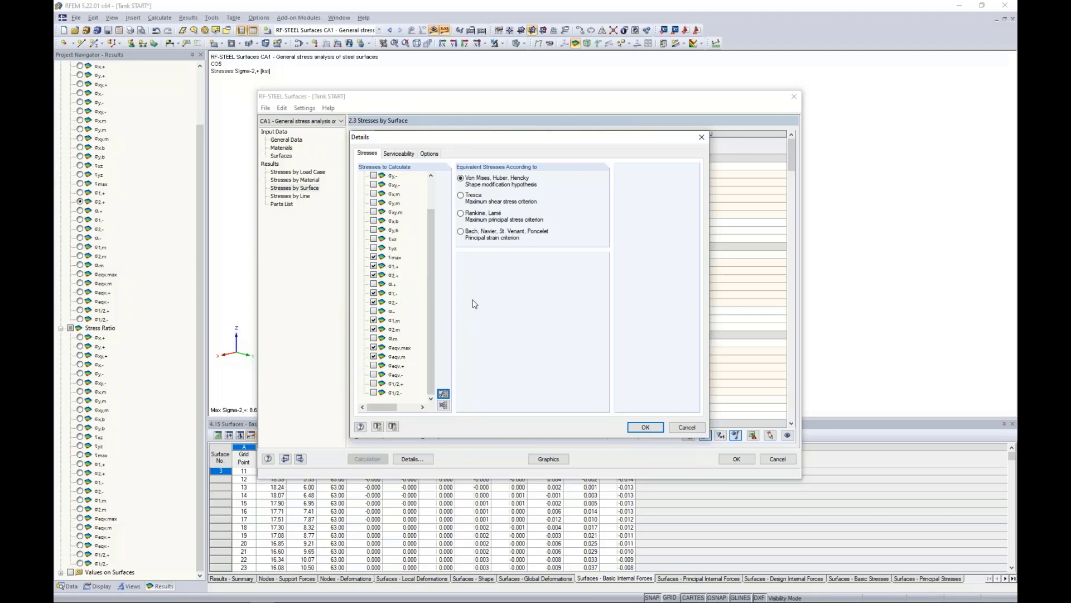
pyautogui.click(686, 428)
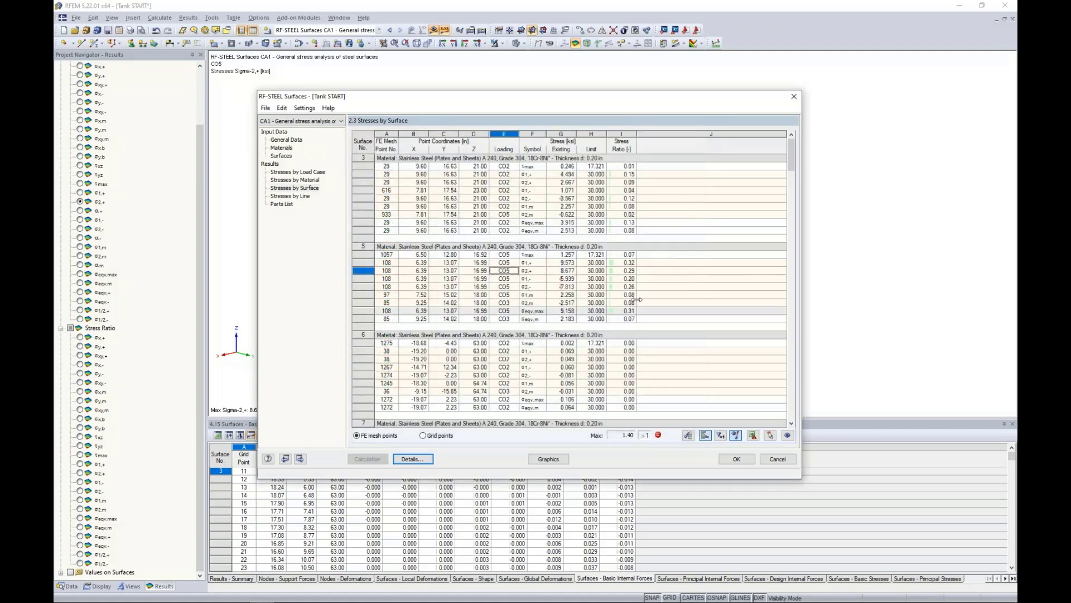
# Filter the stresses by surface to stress ratios above 1 and select the σeqv,max entry of surface 47.
pyautogui.moveTo(791, 167); pyautogui.dragTo(790, 256)
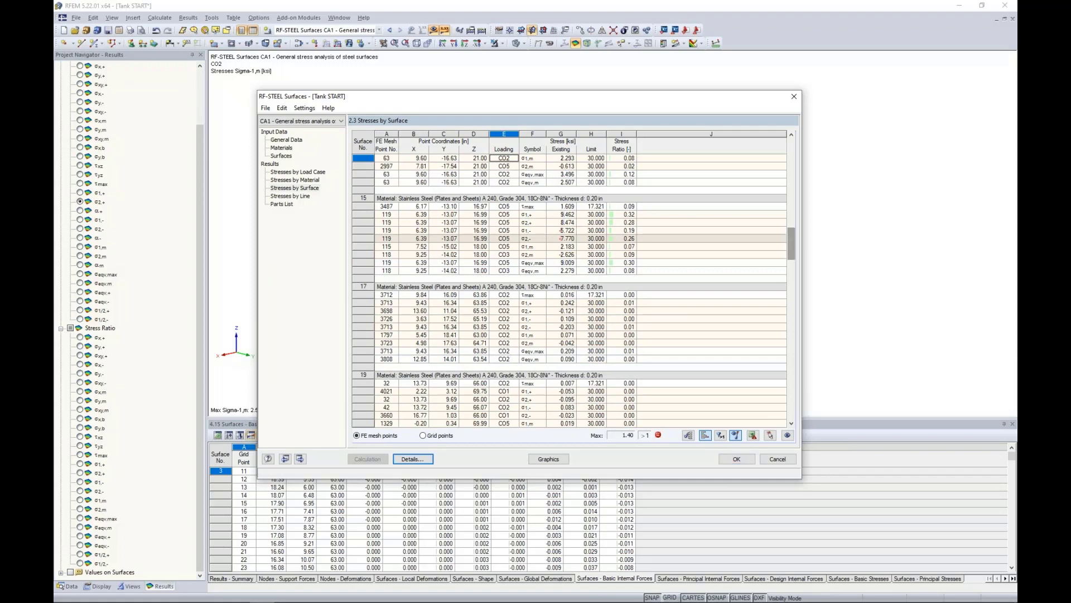
pyautogui.click(721, 436)
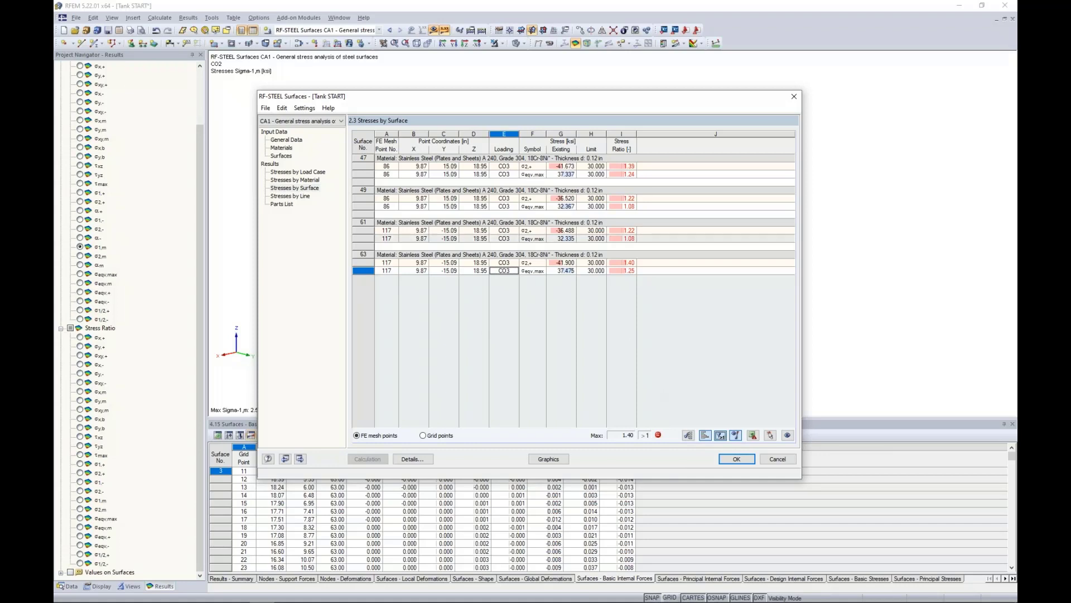
pyautogui.click(561, 174)
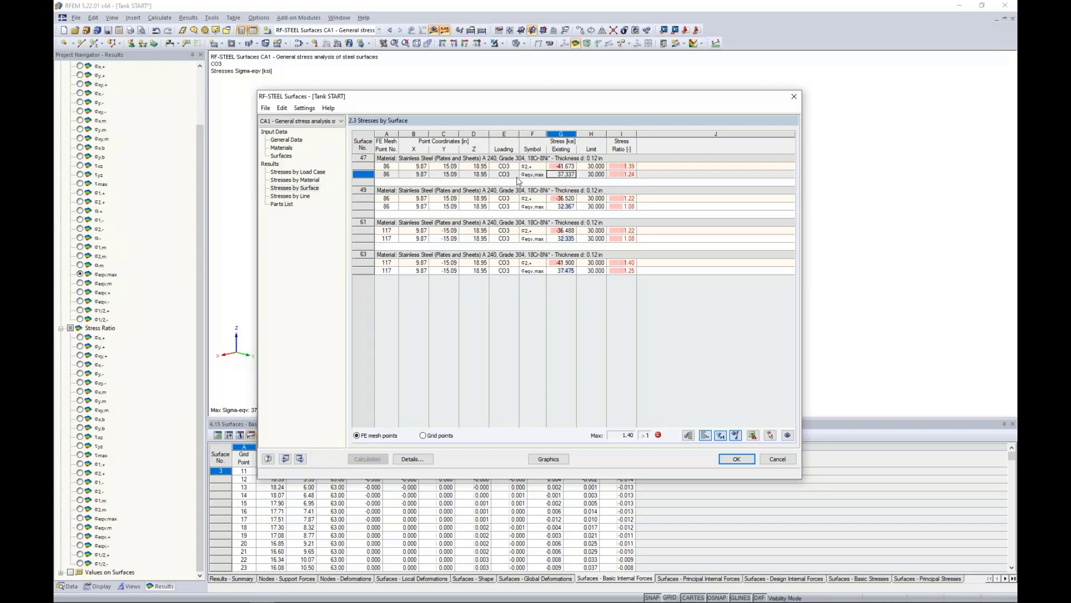
# Display the RF-STEEL Surfaces CA1 stress results graphically on the tank model.
pyautogui.click(550, 459)
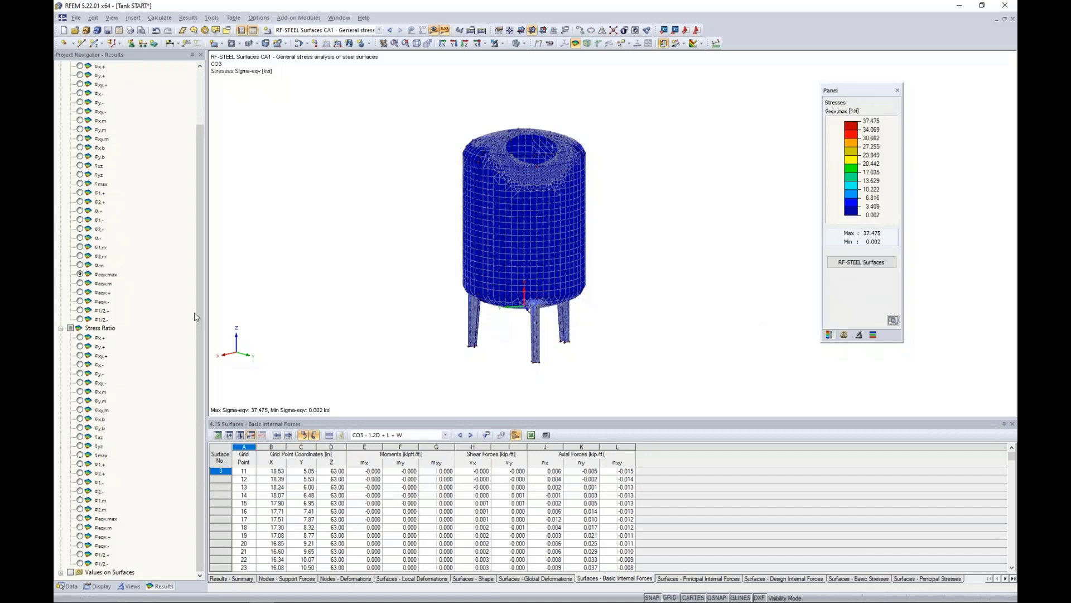
pyautogui.click(342, 30)
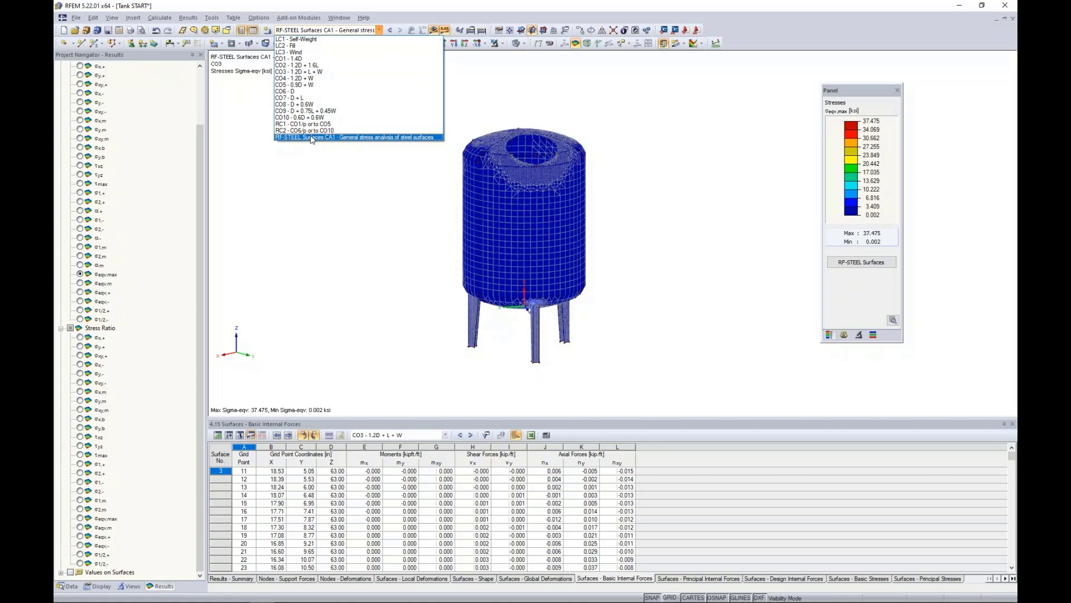
pyautogui.click(312, 137)
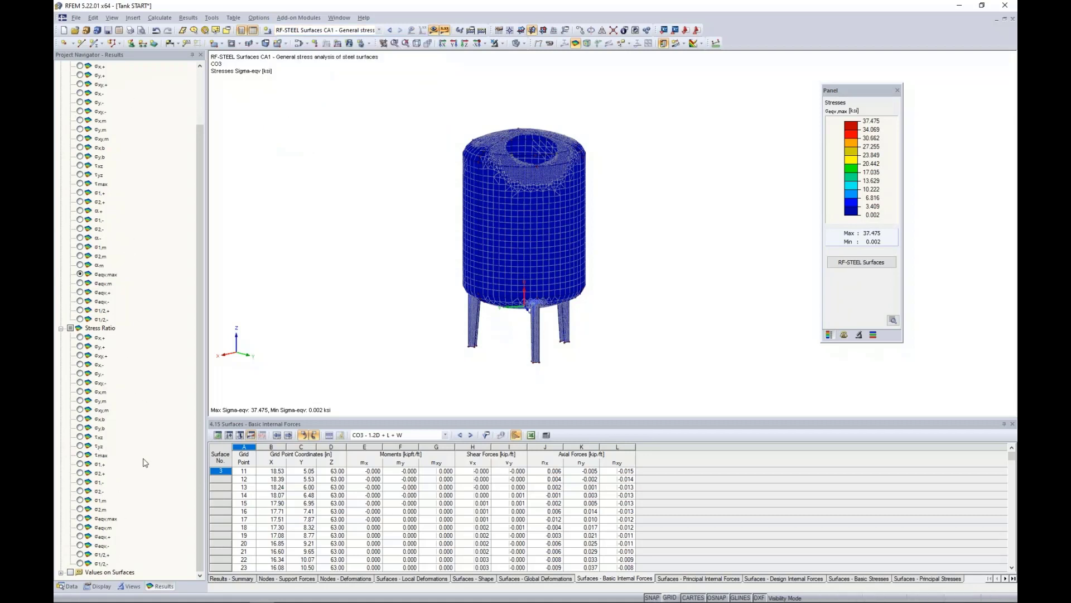
# Examine the equivalent stress concentration where the front leg meets the tank shell, including the adjoining shell surface 41.
pyautogui.scroll(6, 532, 310)
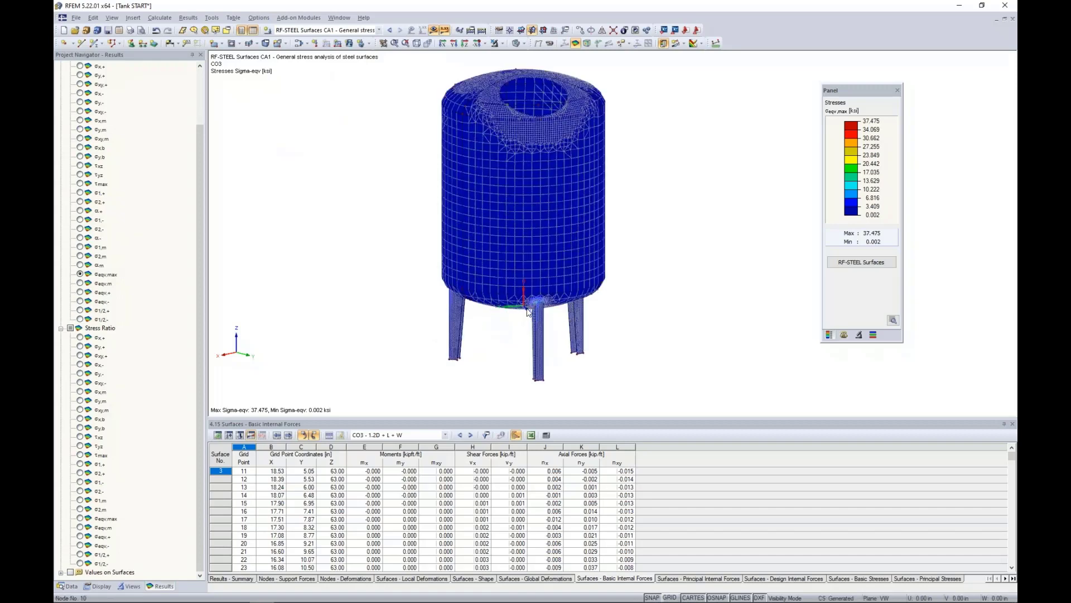
pyautogui.scroll(4, 533, 310)
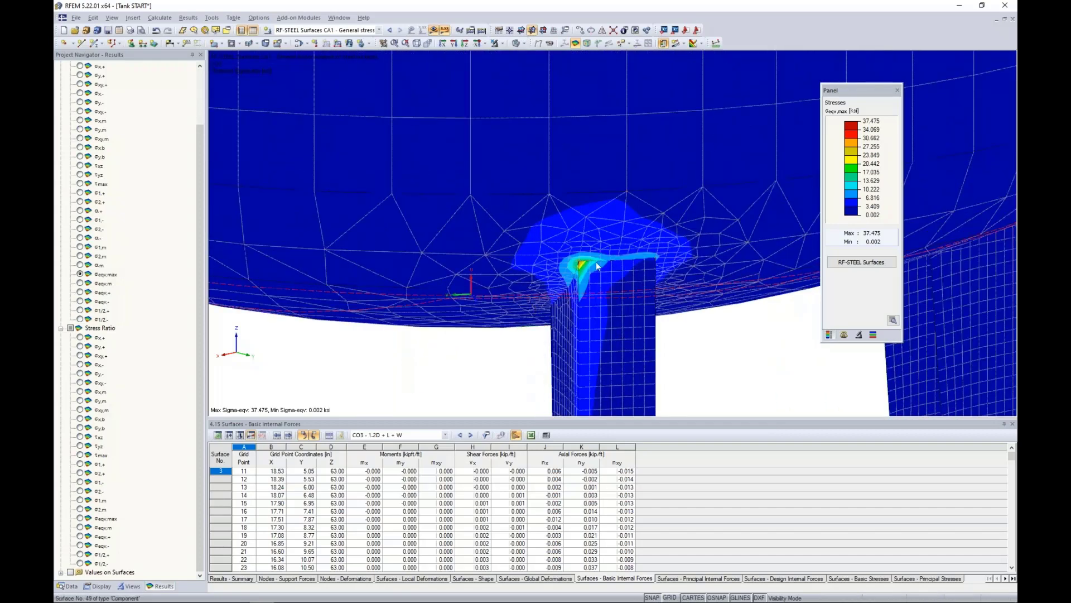
pyautogui.scroll(5, 533, 286)
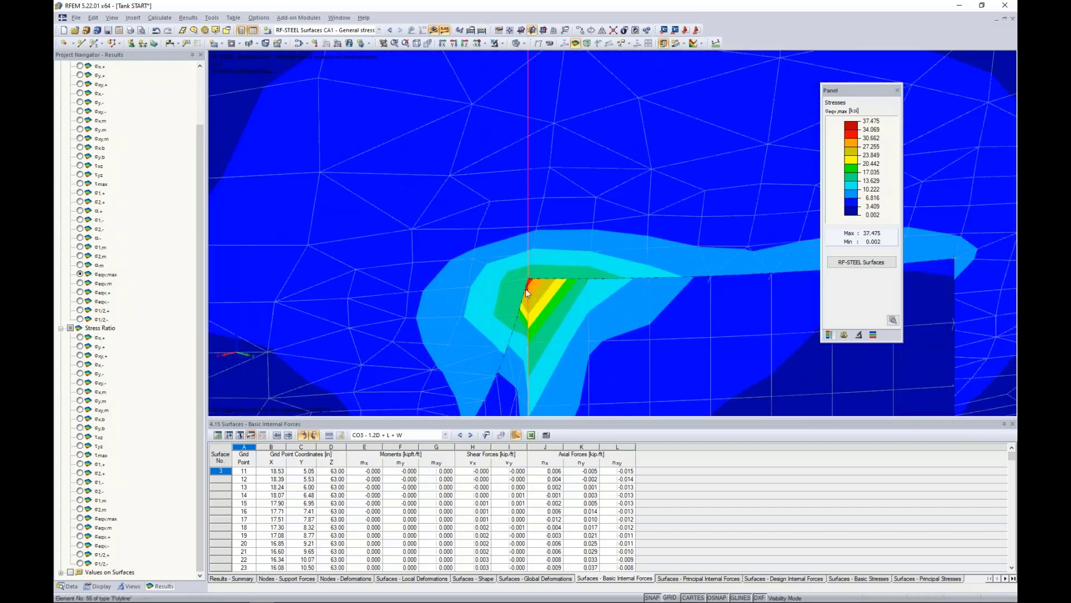
pyautogui.scroll(-5, 536, 281)
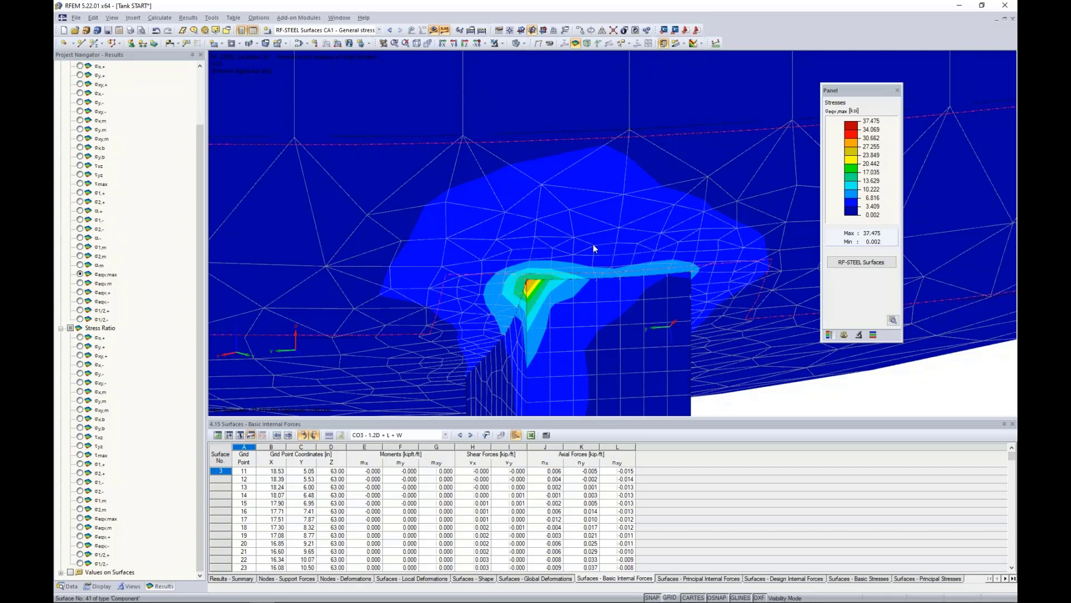
pyautogui.scroll(-3, 594, 248)
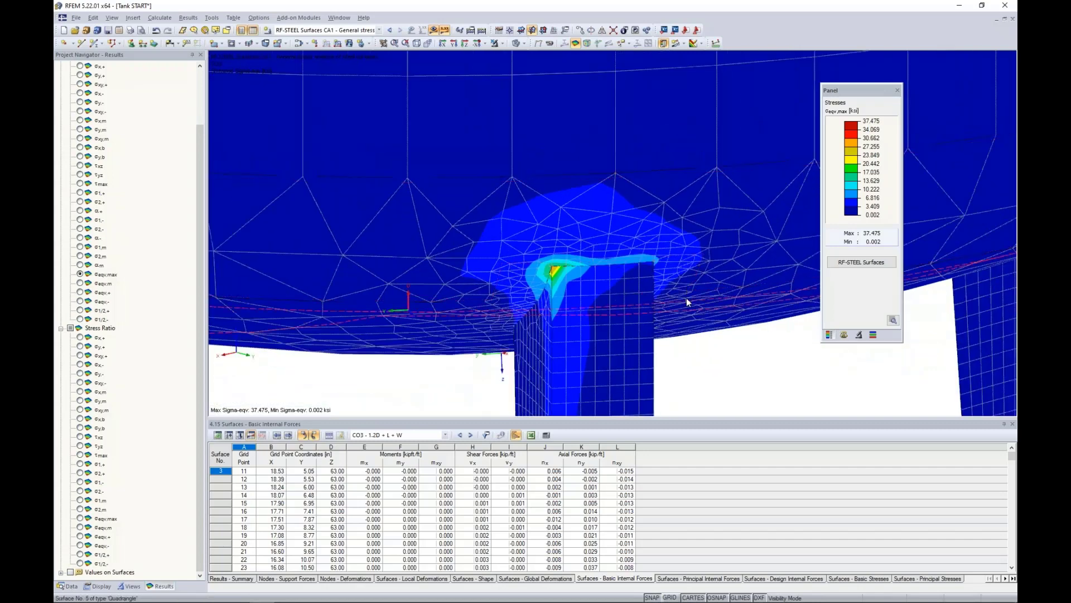
pyautogui.keyDown('ctrl'); pyautogui.moveTo(751, 378); pyautogui.dragTo(716, 313, button='middle'); pyautogui.keyUp('ctrl')
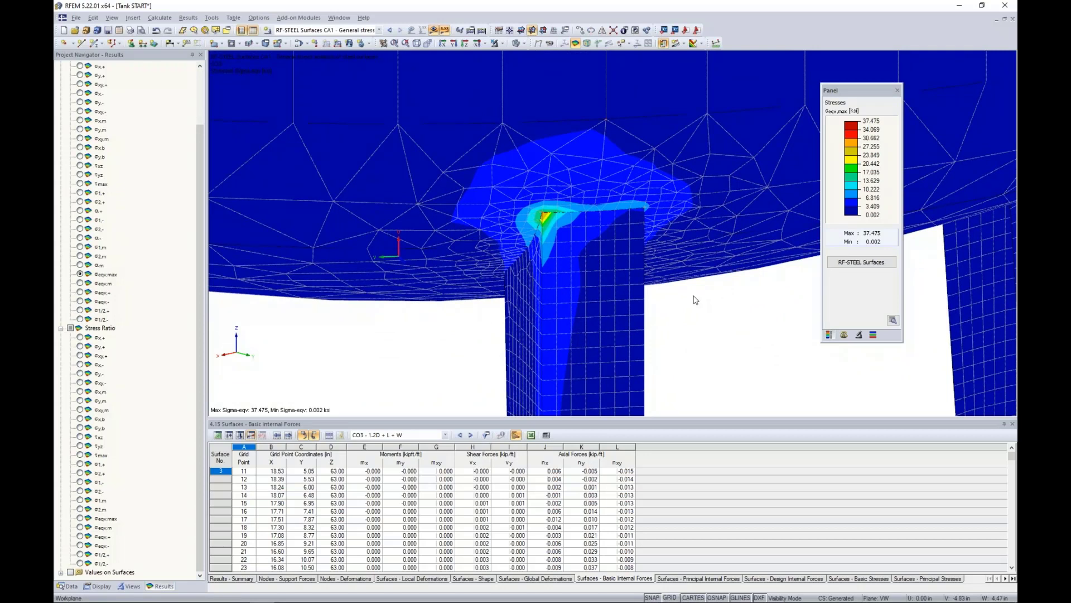
pyautogui.scroll(3, 541, 217)
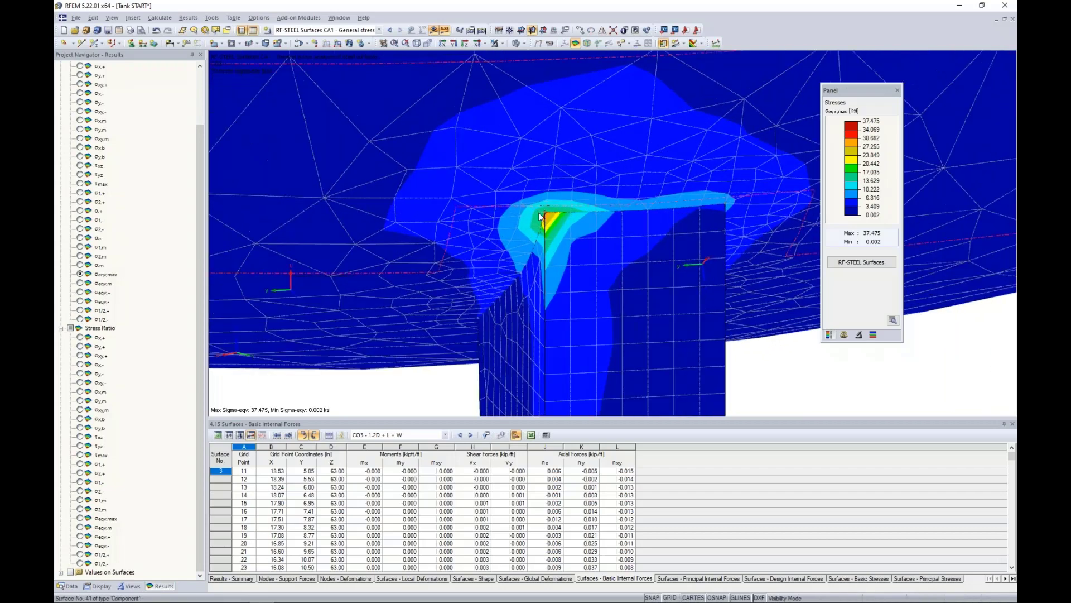
pyautogui.scroll(1, 543, 217)
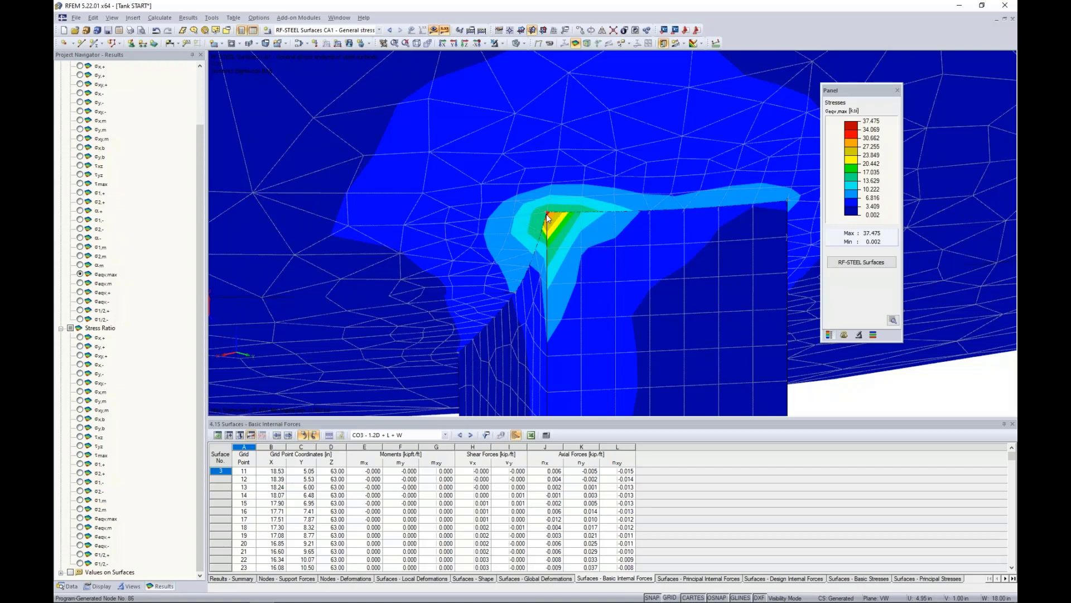
pyautogui.click(514, 199)
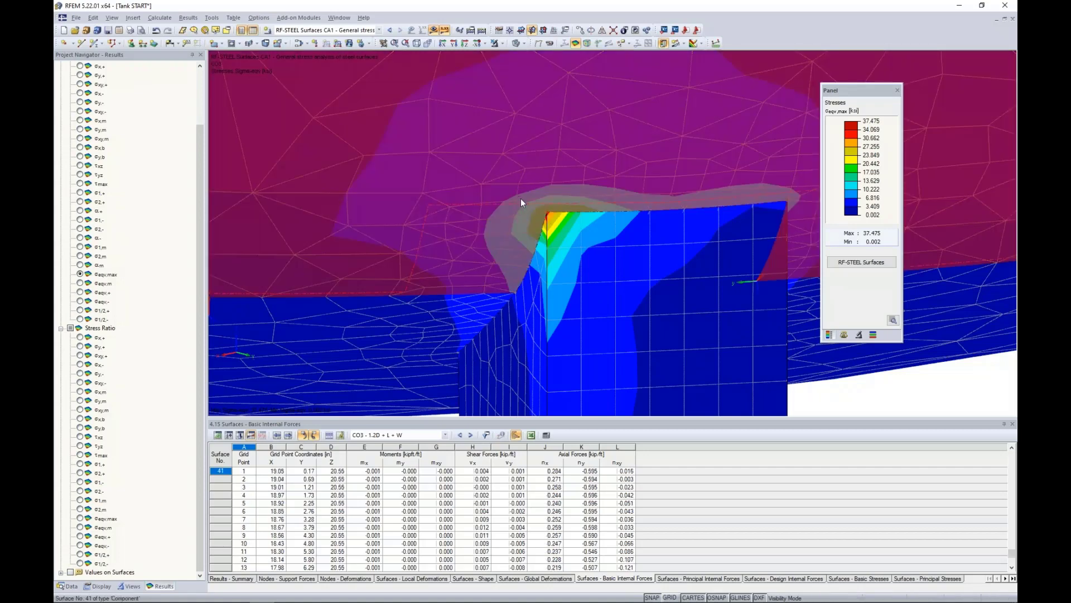
pyautogui.press('Escape')
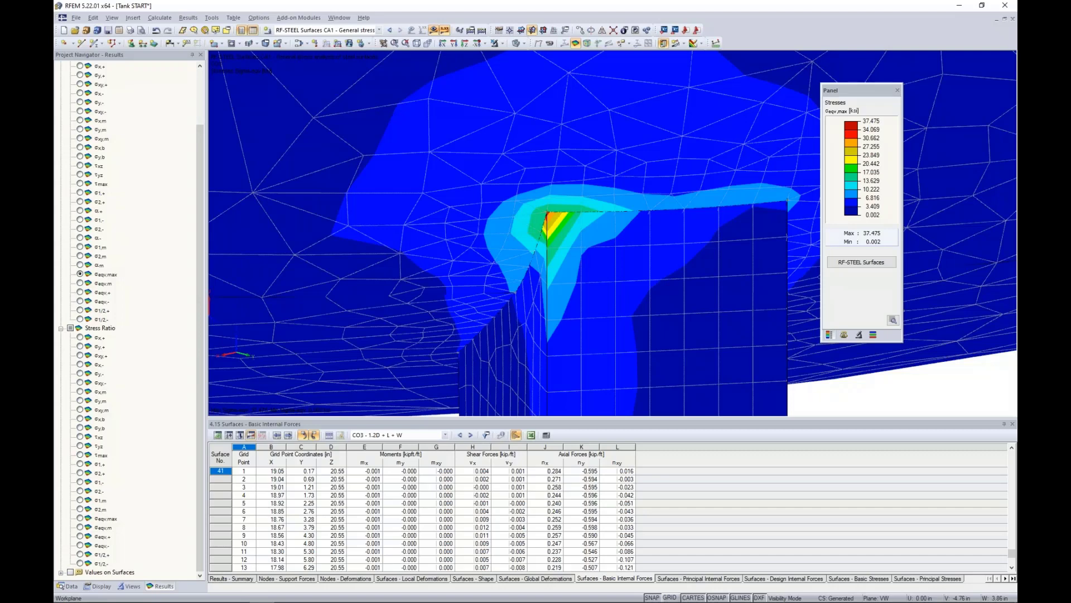
# Display the maximum von Mises equivalent stress (σeqv,Max,Mises) on the surfaces for CO3 - 1.2D + L + W.
pyautogui.click(322, 30)
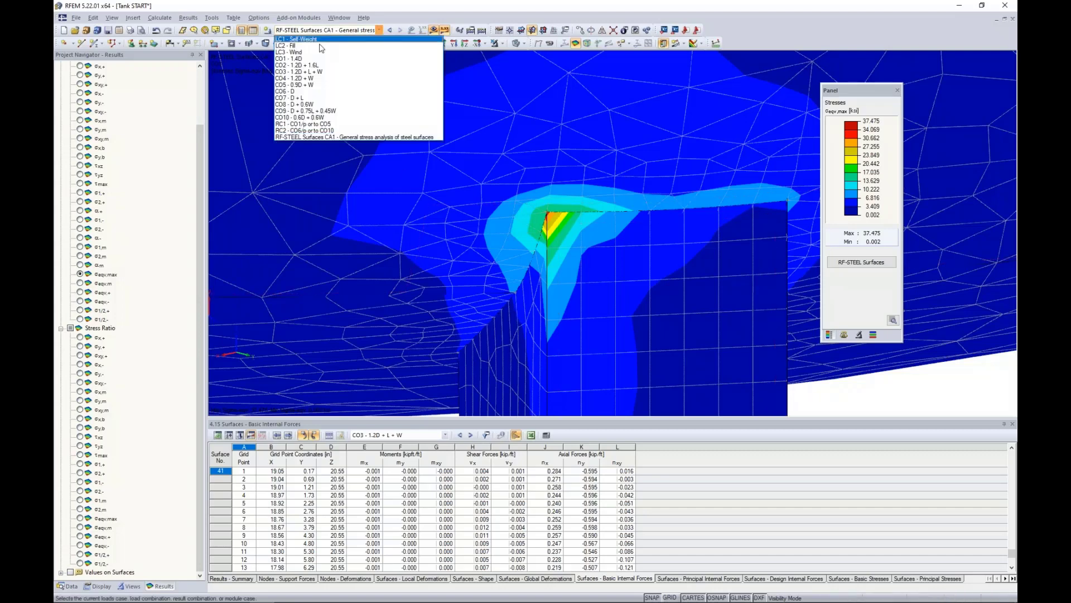
pyautogui.click(314, 71)
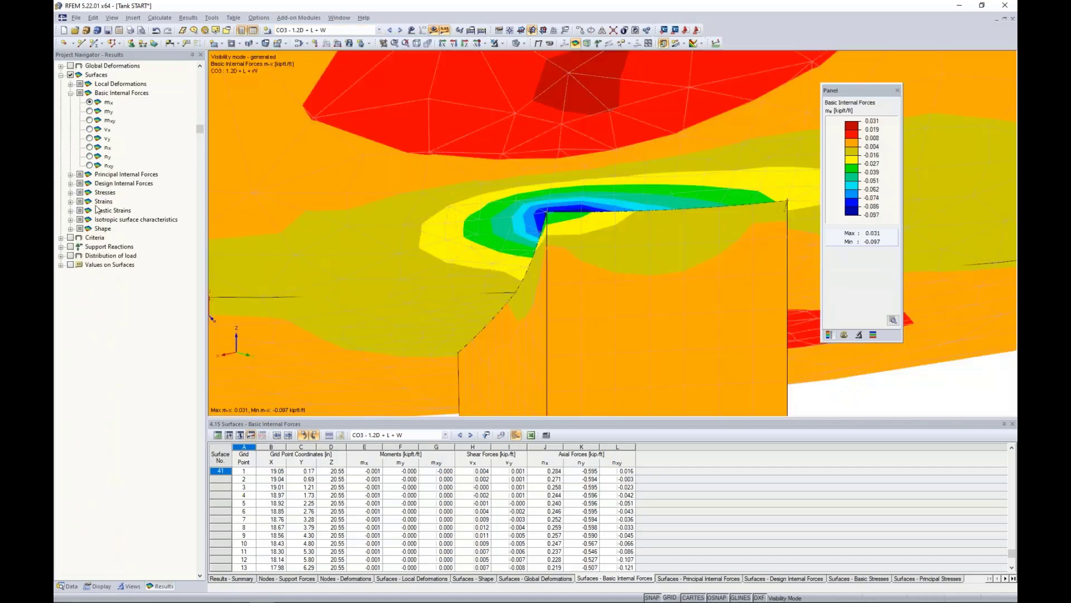
pyautogui.click(70, 93)
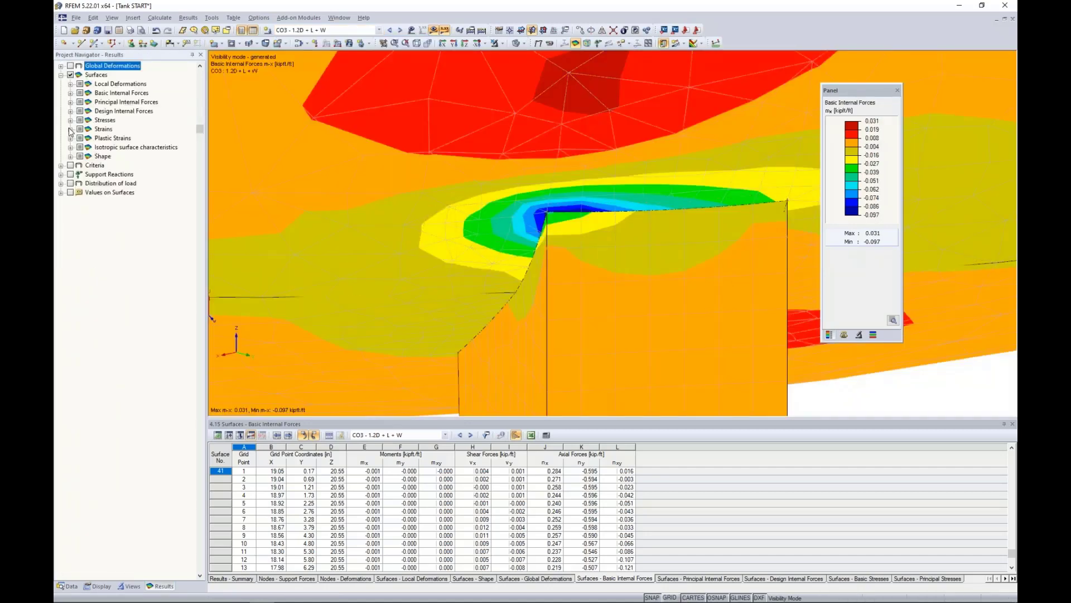
pyautogui.click(70, 120)
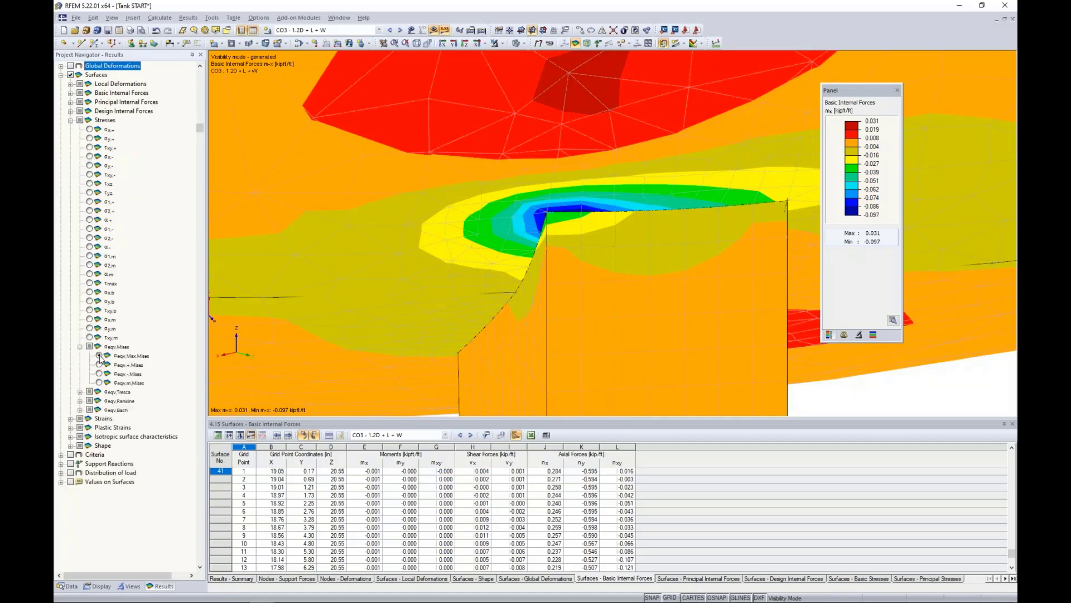
pyautogui.click(99, 356)
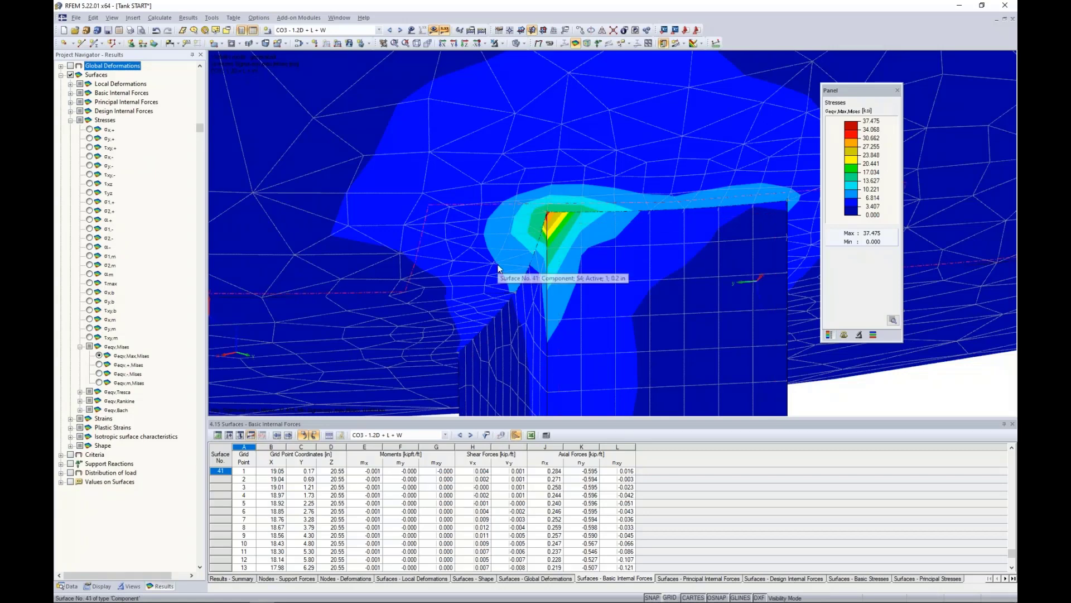
# Reveal the display options for the distribution of internal forces and stresses on surfaces.
pyautogui.click(101, 586)
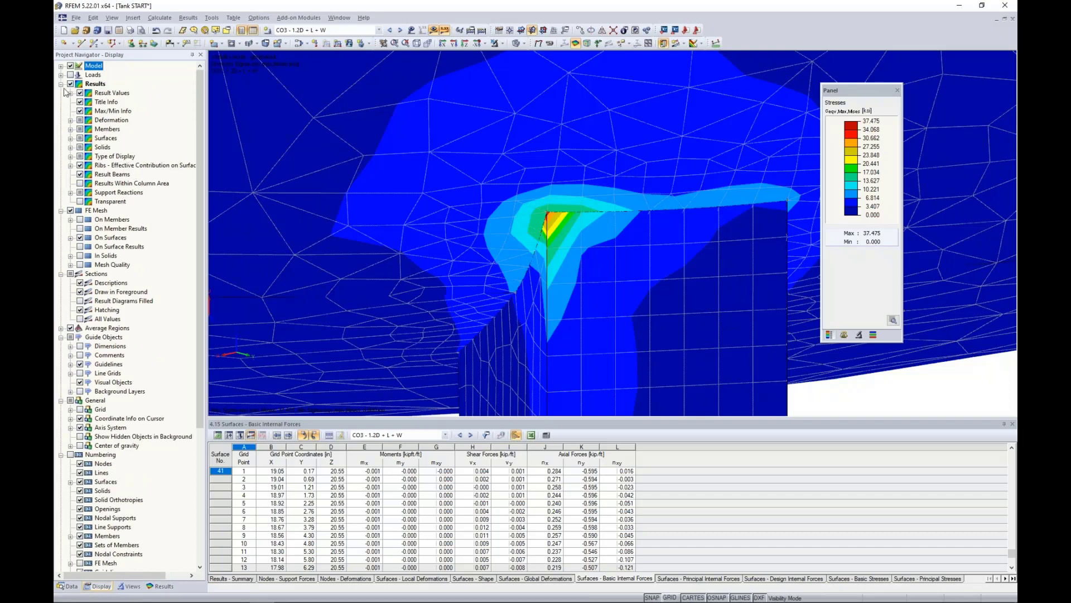
pyautogui.click(61, 75)
pyautogui.click(61, 66)
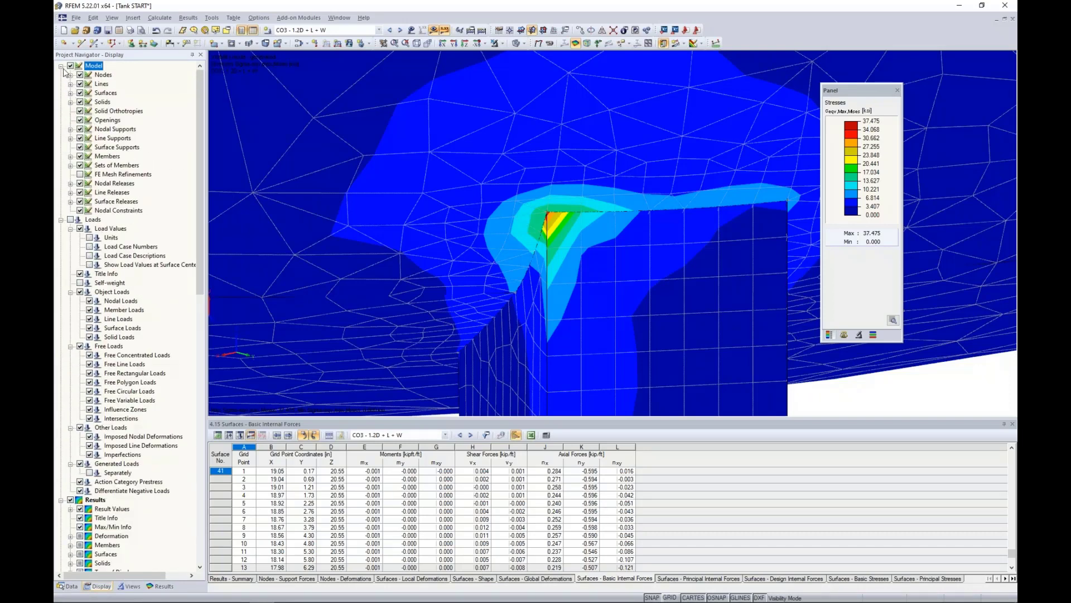
pyautogui.click(61, 66)
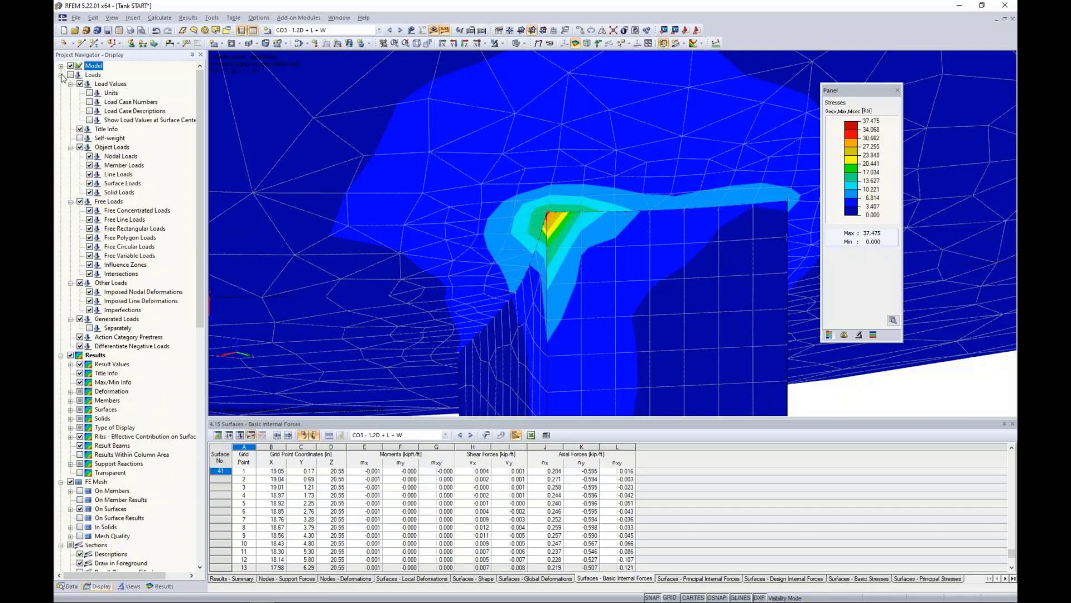
pyautogui.click(61, 75)
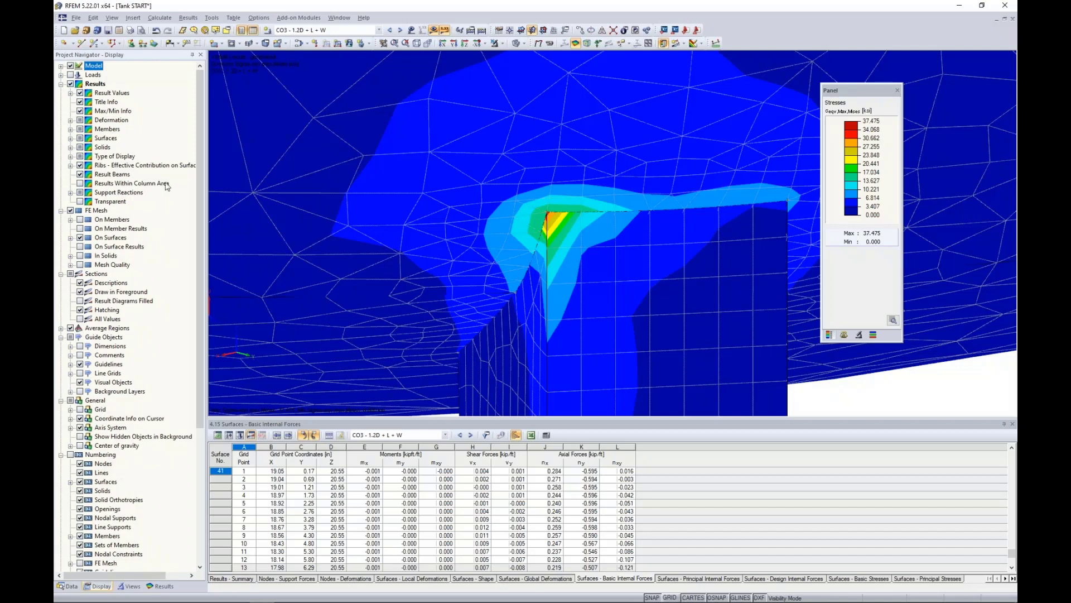
pyautogui.click(70, 139)
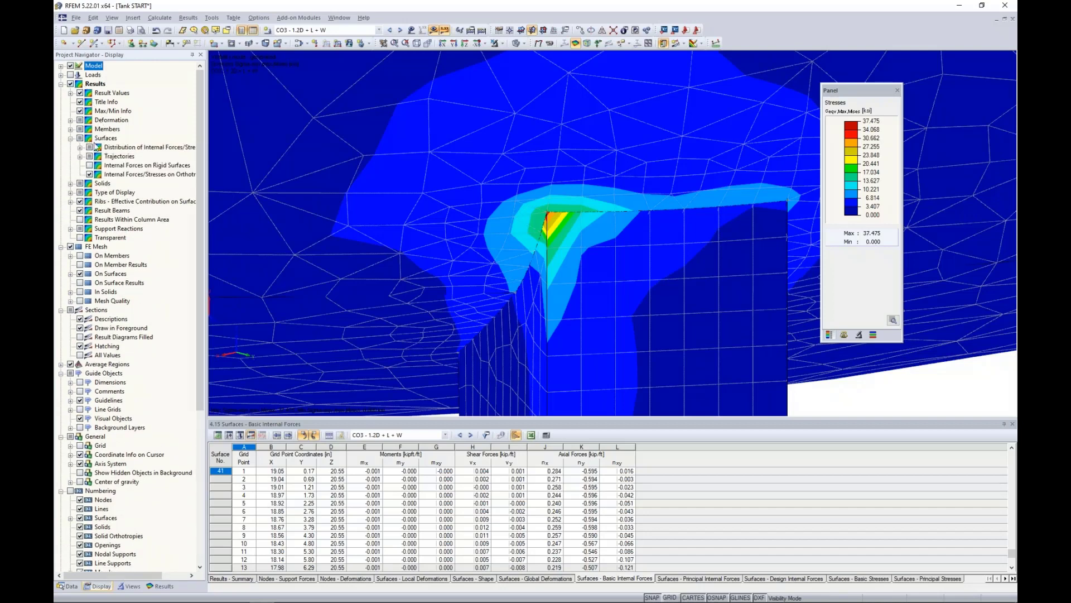
pyautogui.click(81, 148)
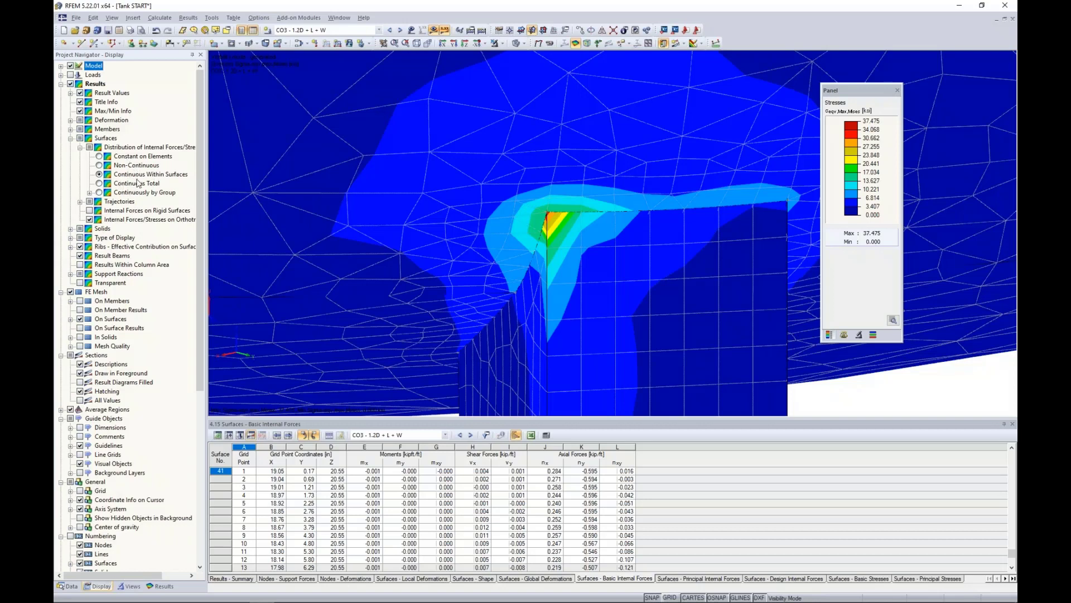
# Consult the Display of Surface Results slide in the PowerPoint slide show, and set the tank's surface stress distribution to Constant on Elements in RFEM.
pyautogui.press('super+Tab')
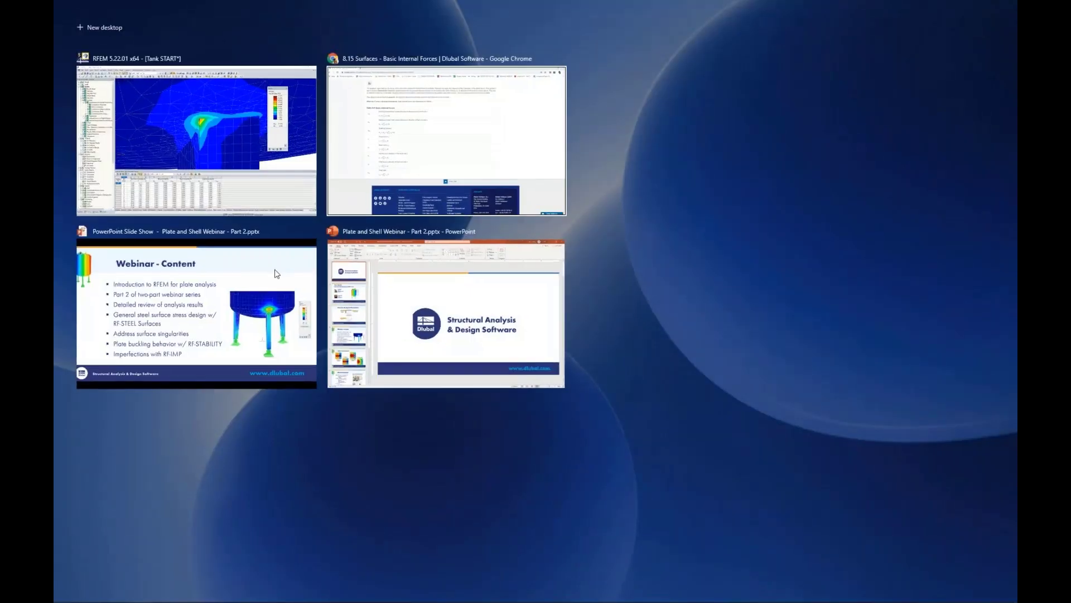
pyautogui.click(277, 273)
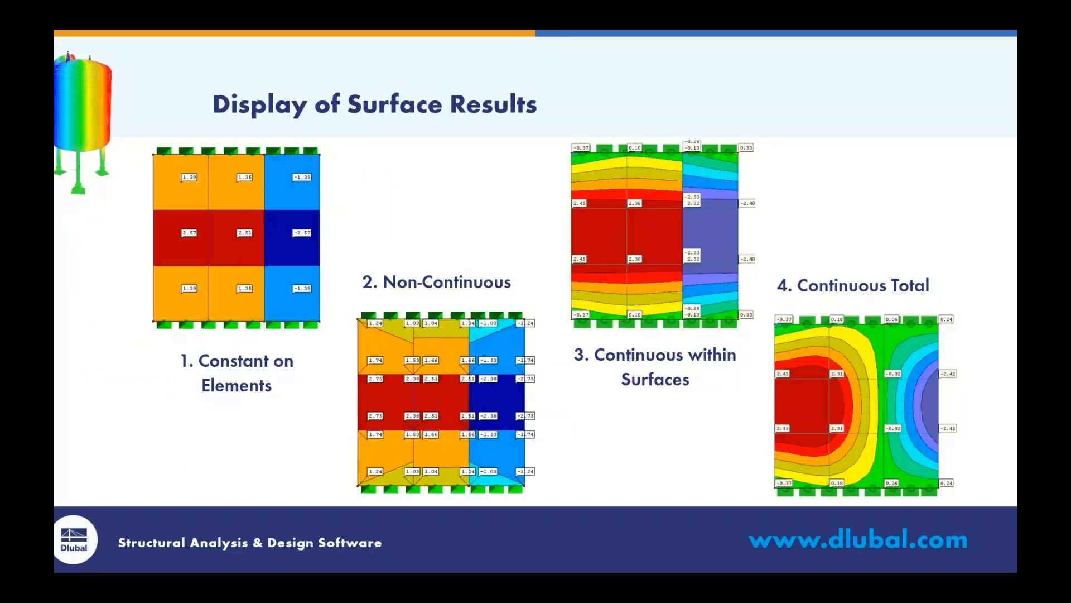
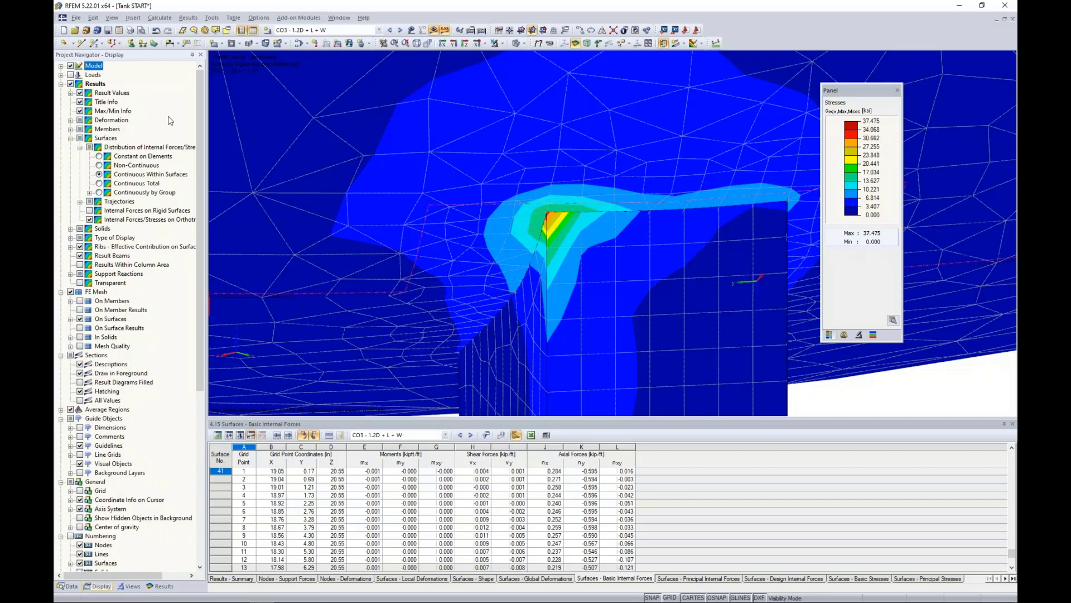
pyautogui.click(100, 156)
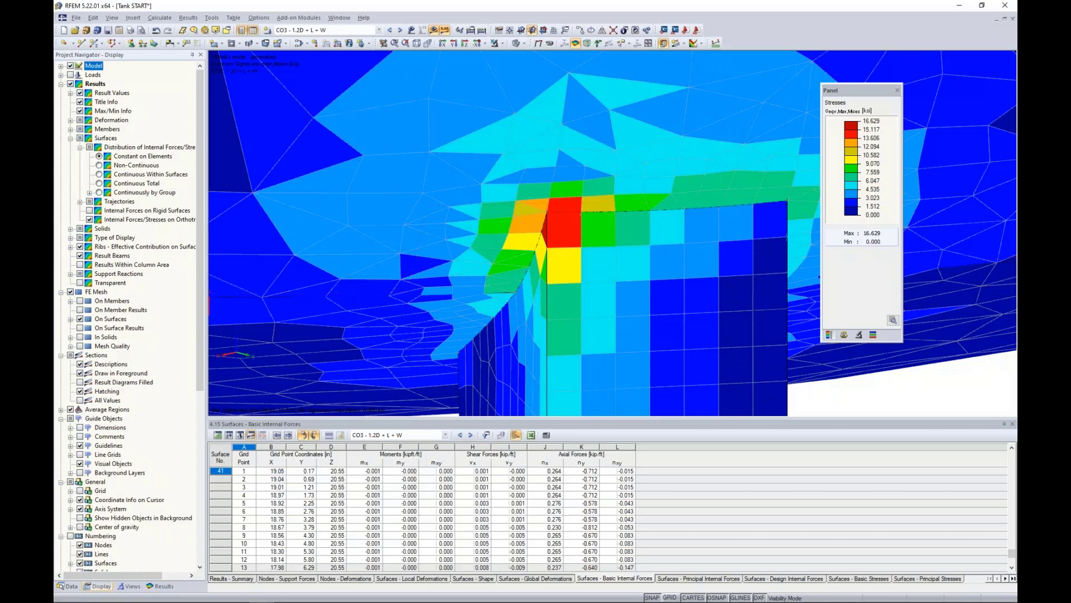
# Review only the stress ratios above 1 in the RF-STEEL Surfaces results, by load case and by surface.
pyautogui.click(71, 586)
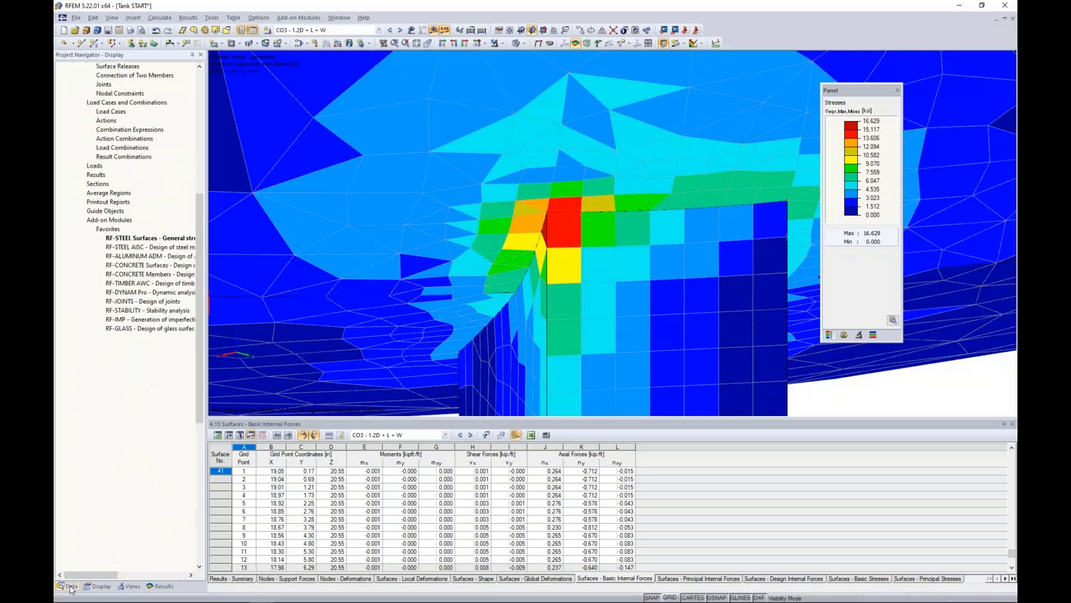
pyautogui.doubleClick(151, 240)
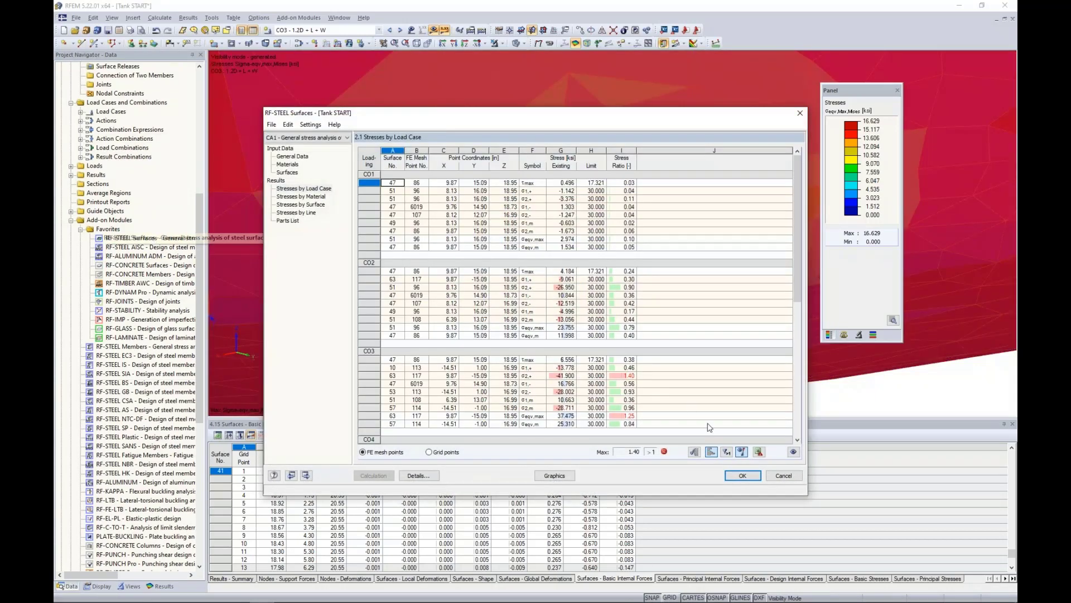
pyautogui.click(727, 454)
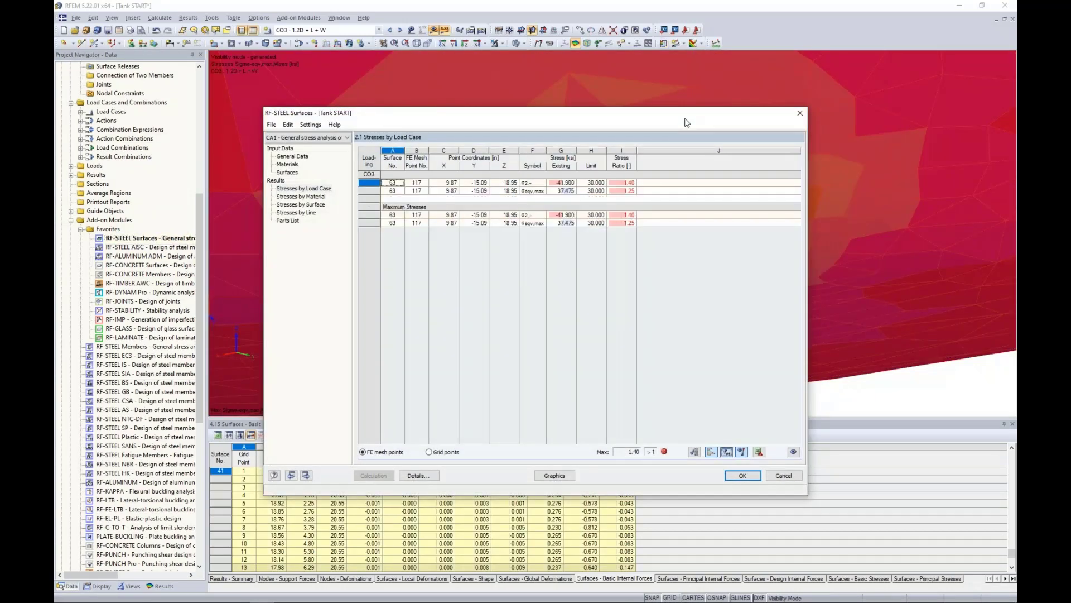
pyautogui.moveTo(688, 121); pyautogui.dragTo(691, 146)
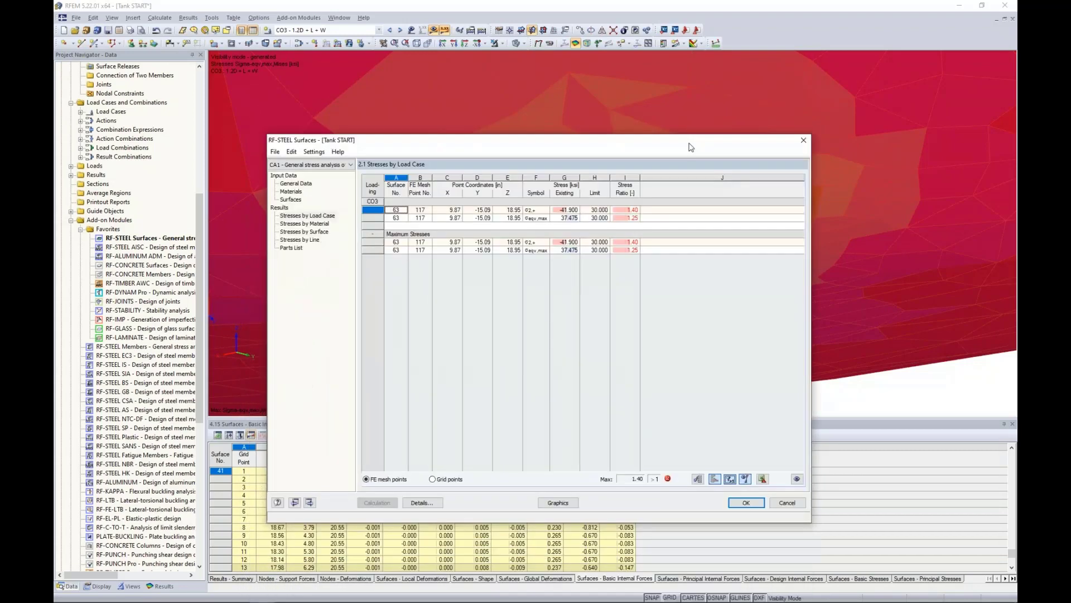
pyautogui.click(318, 232)
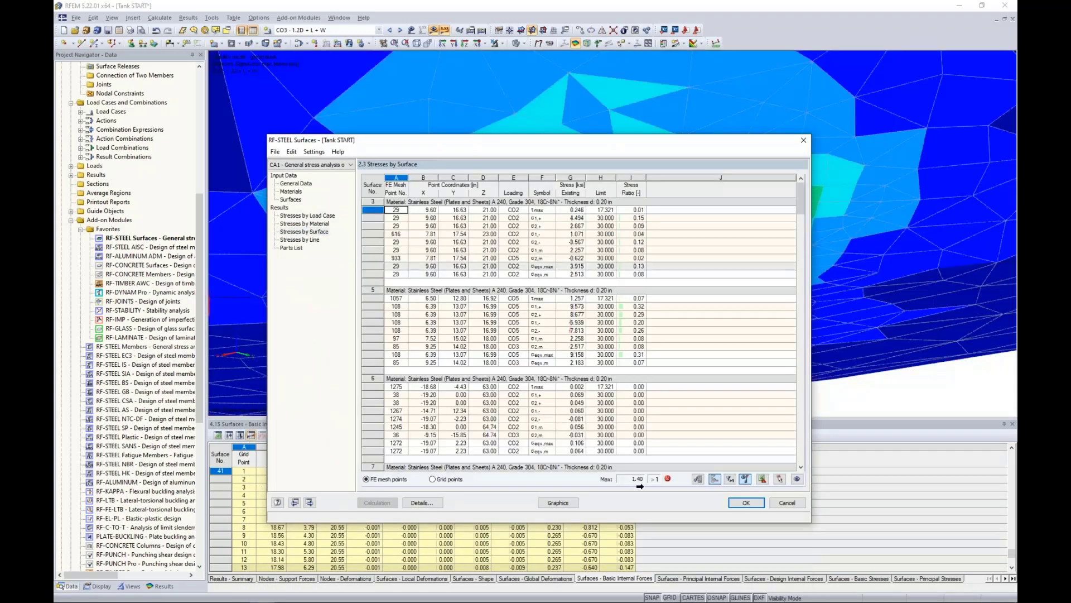
pyautogui.click(730, 479)
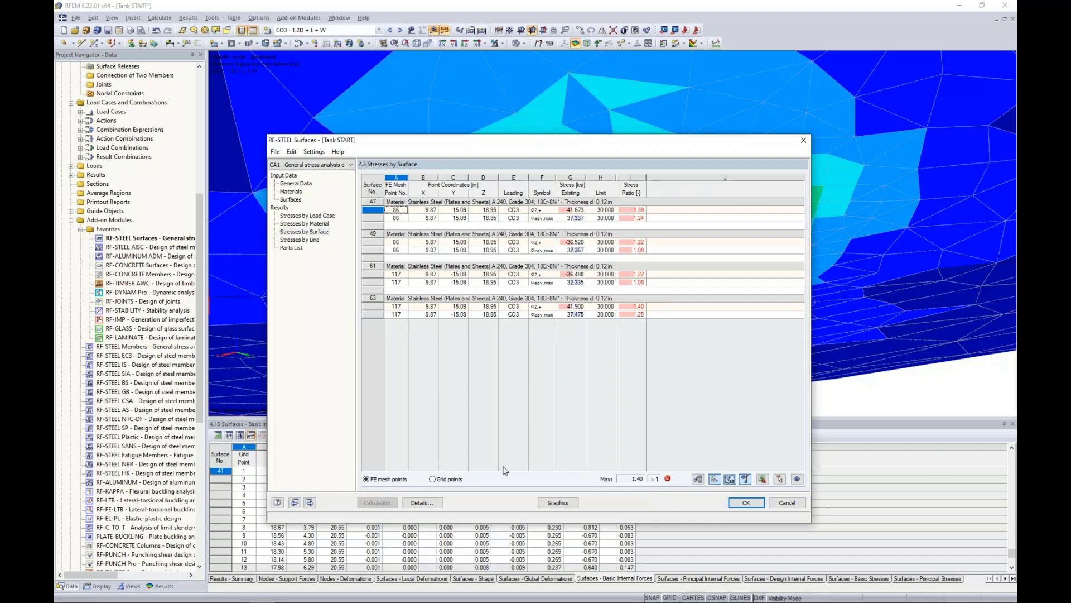
# Set the module's distribution of internal forces to Constant on elements and recalculate the RF-STEEL Surfaces results.
pyautogui.click(424, 503)
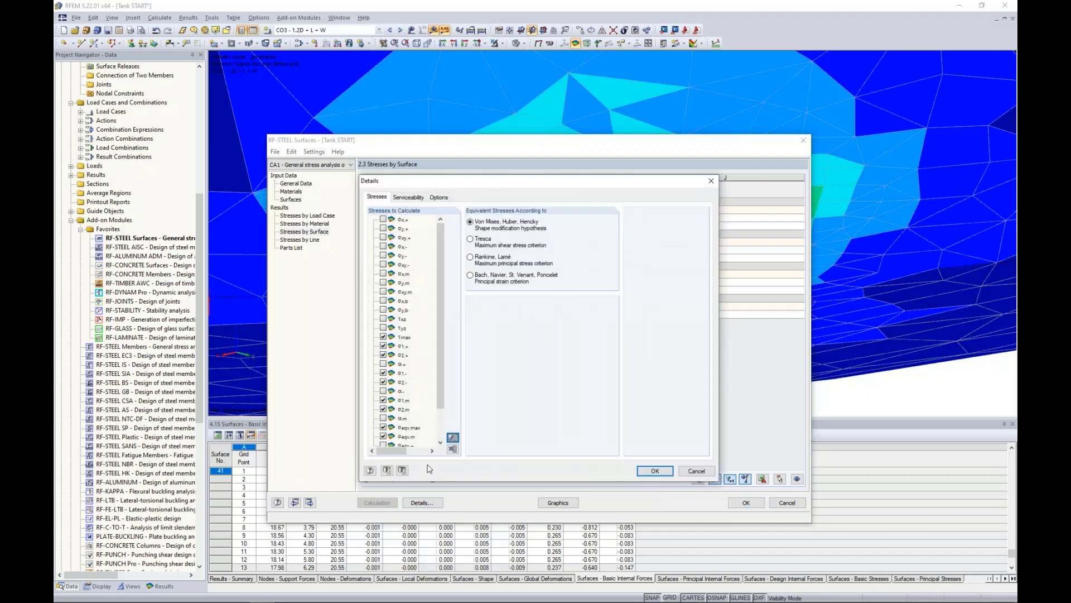
pyautogui.click(438, 201)
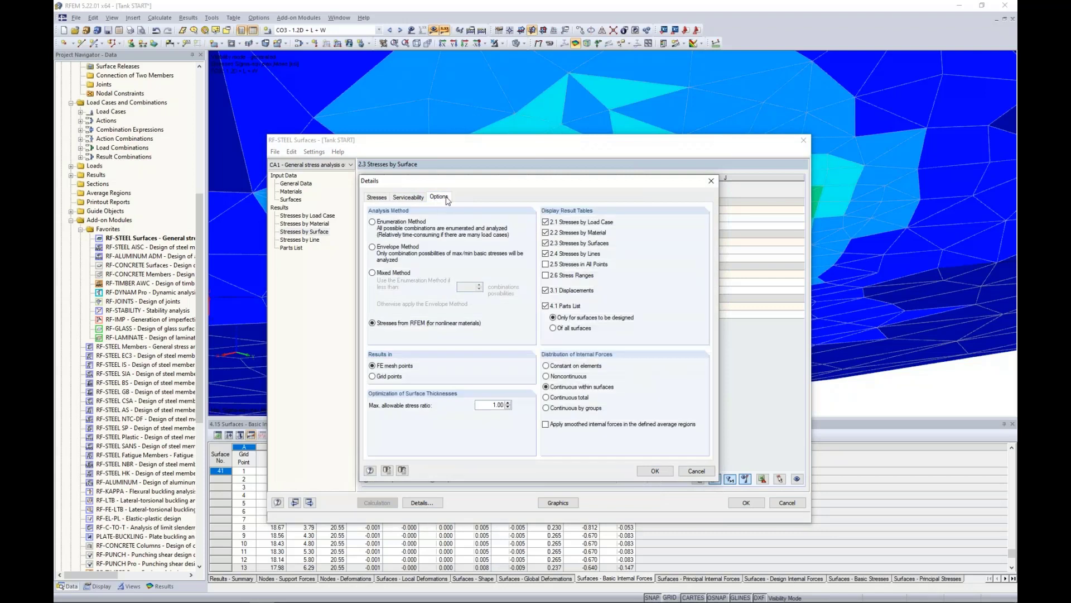
pyautogui.click(547, 367)
pyautogui.click(656, 471)
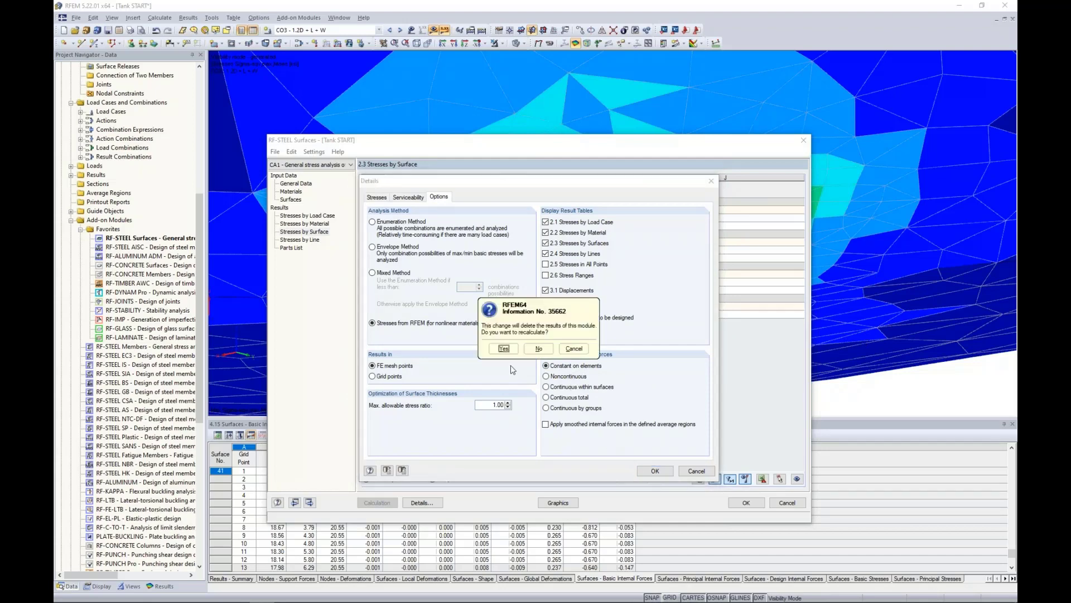
pyautogui.click(508, 347)
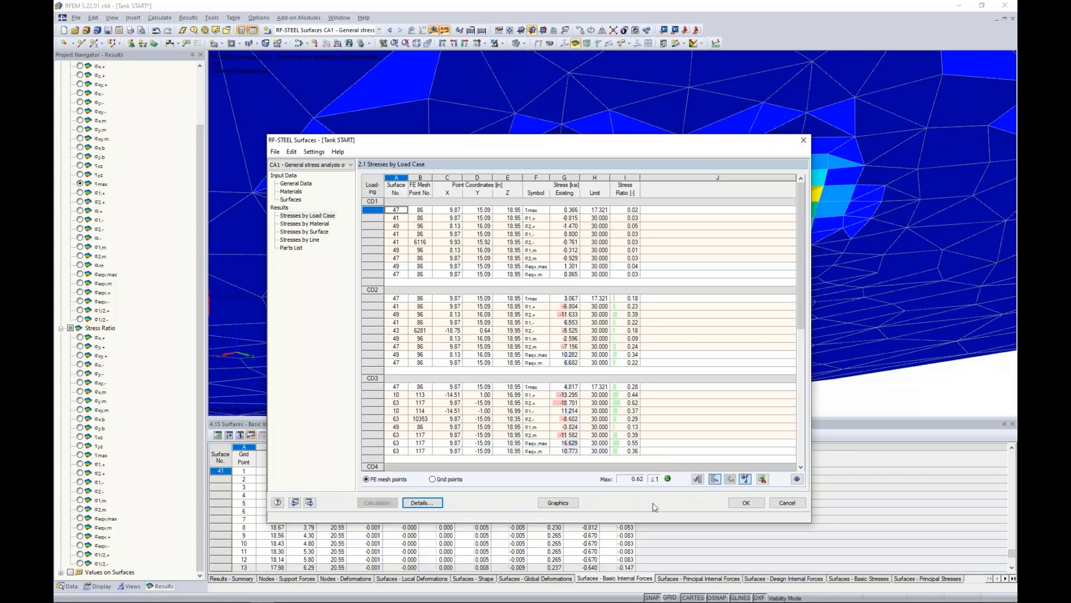
# Display the recalculated maximum equivalent stress (σeqv,max) on the model and examine the corner where the leg meets the tank shell.
pyautogui.click(301, 232)
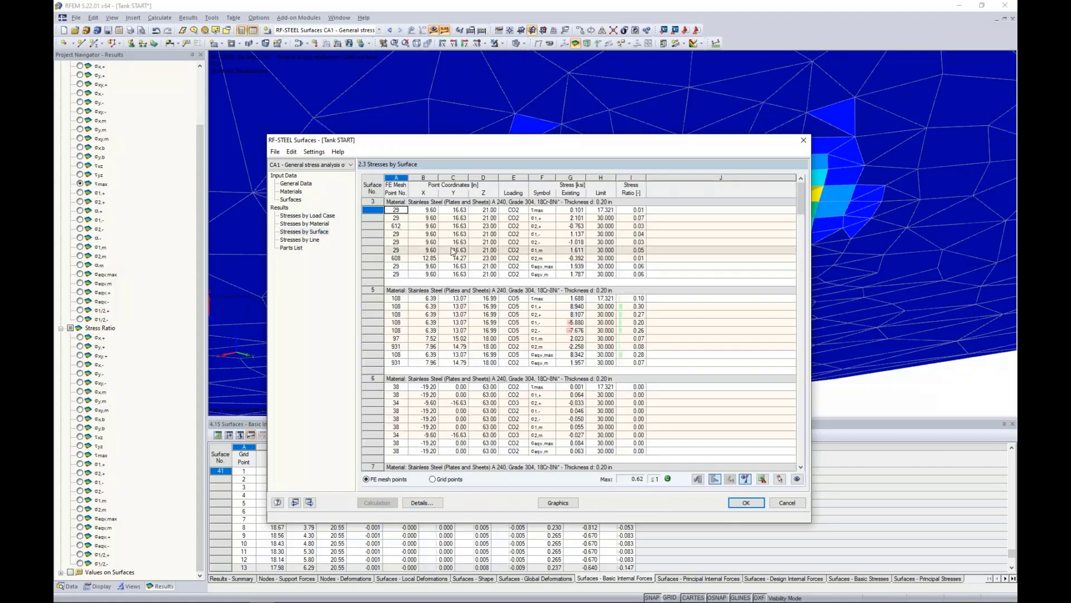
pyautogui.click(526, 354)
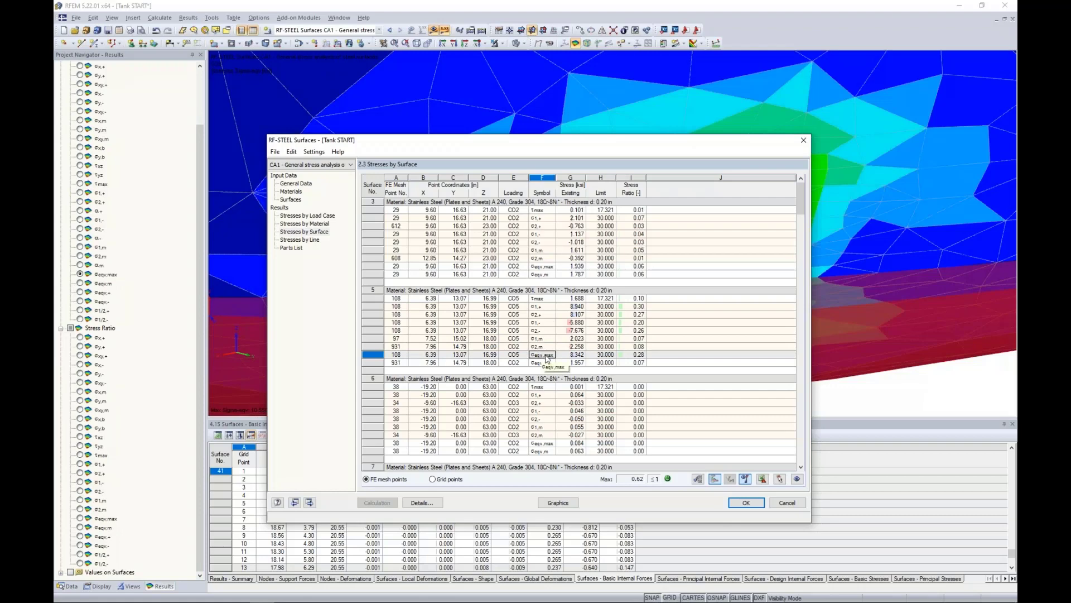
pyautogui.click(556, 504)
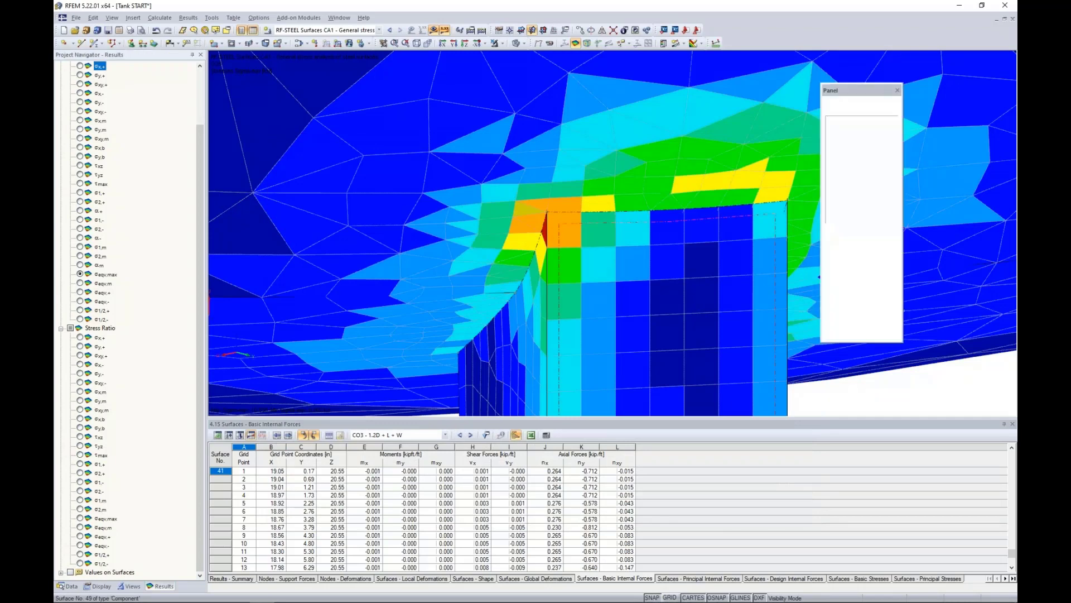
pyautogui.scroll(-5, 551, 218)
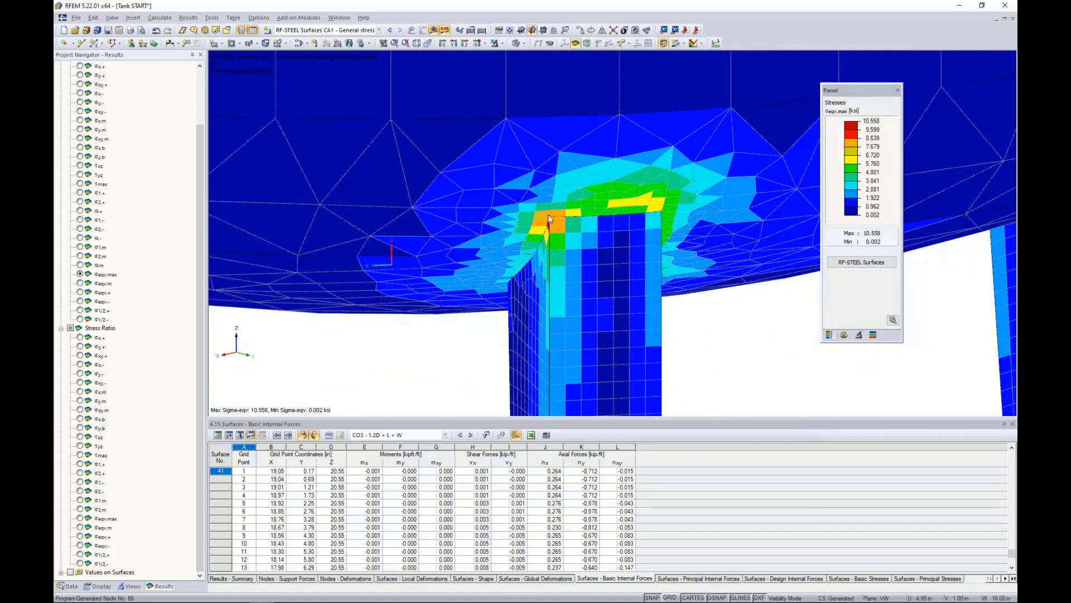
pyautogui.scroll(3, 549, 221)
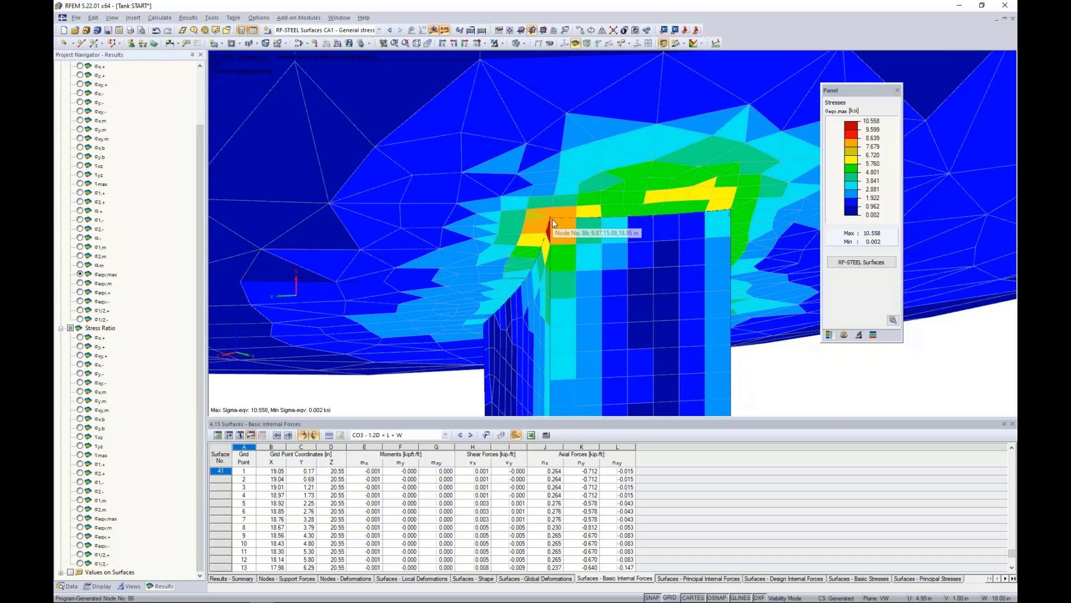
pyautogui.scroll(-5, 553, 220)
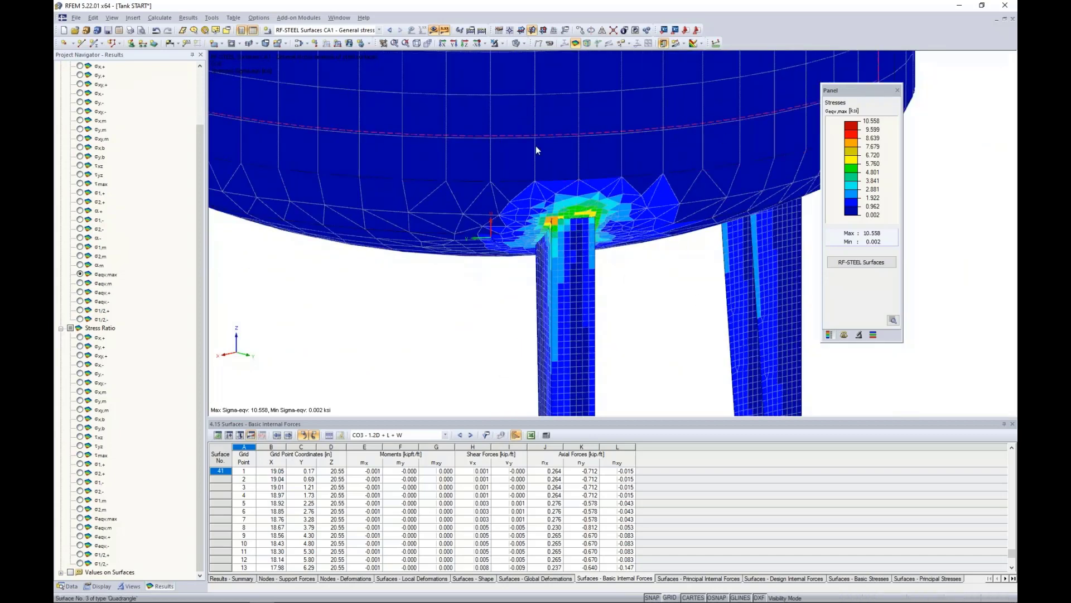
pyautogui.scroll(2, 521, 204)
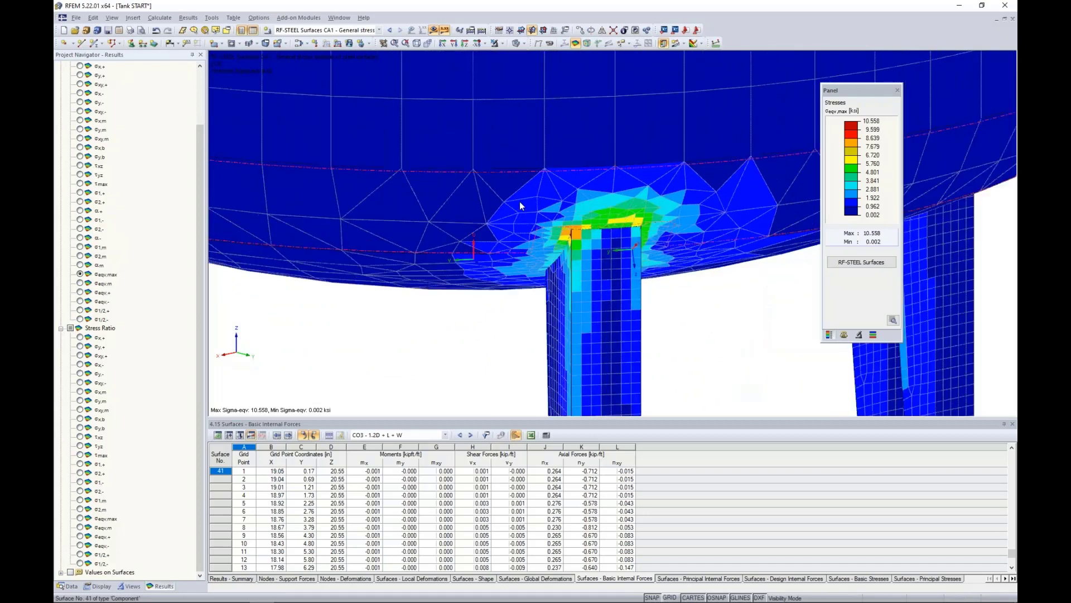
pyautogui.scroll(3, 520, 205)
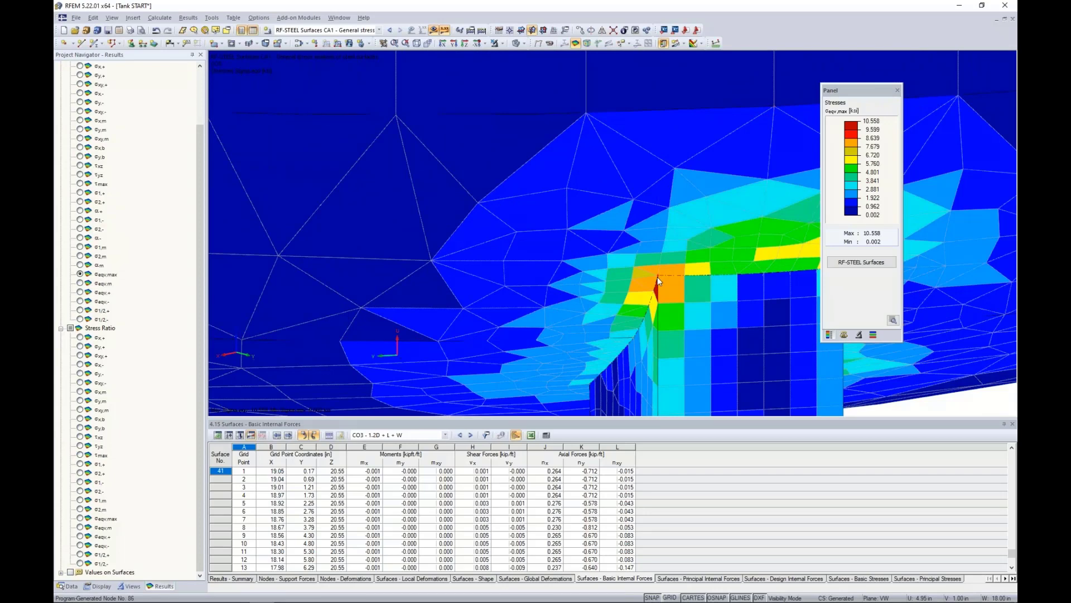
# Start a new average region and assign it to shell surface 41 and leg surfaces 47 and 49.
pyautogui.click(71, 587)
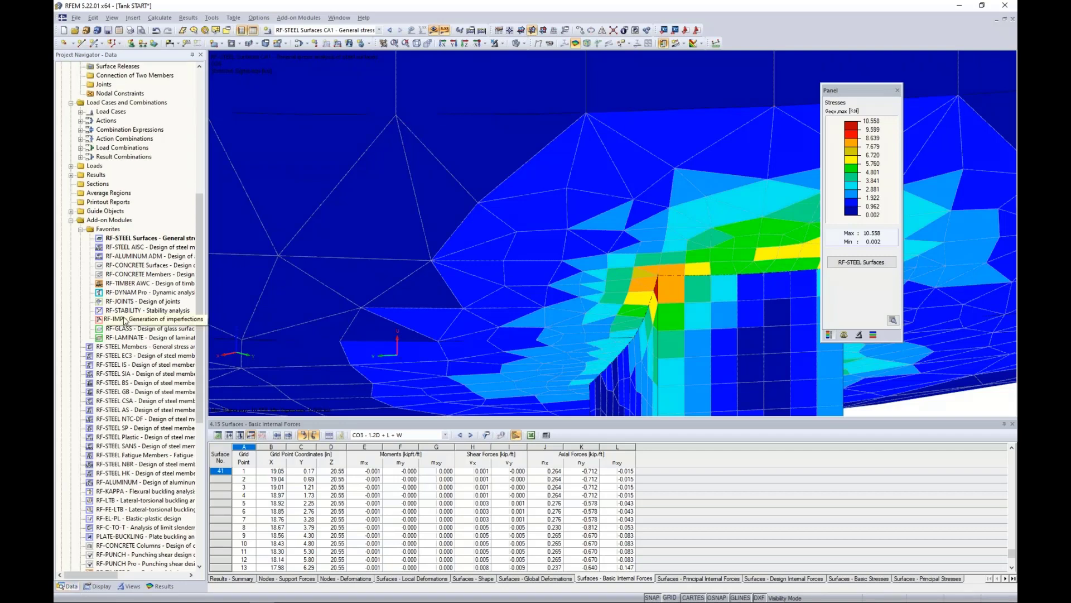
pyautogui.scroll(10, 127, 323)
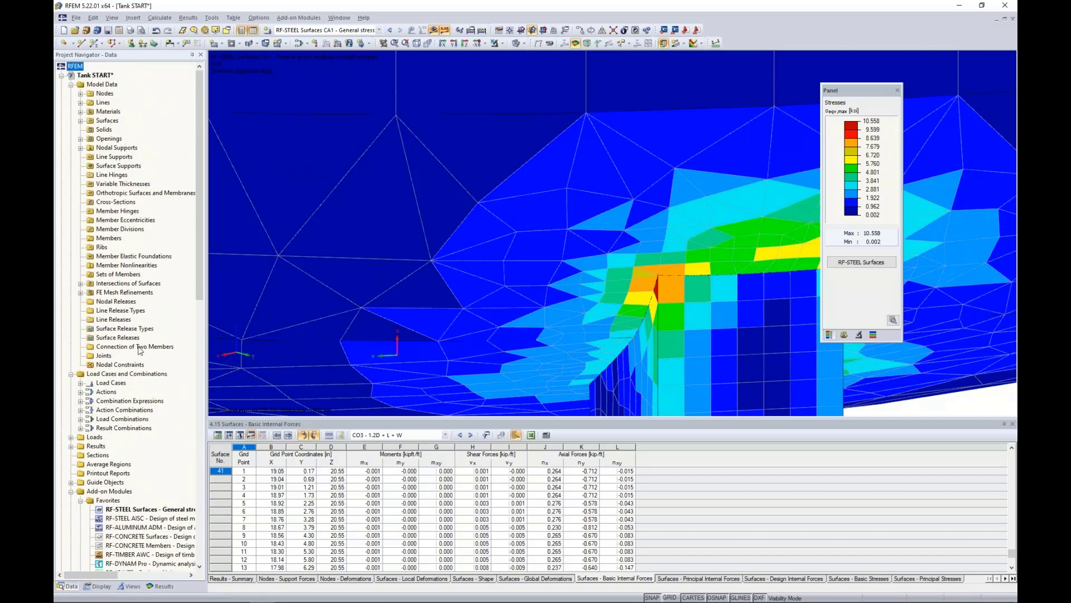
pyautogui.rightClick(125, 466)
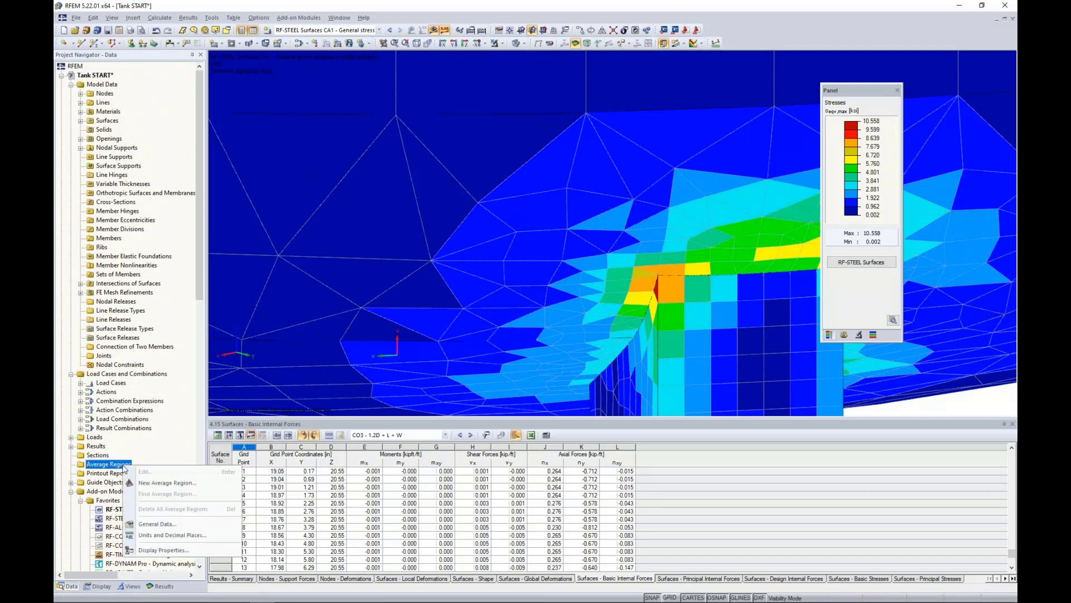
pyautogui.click(148, 483)
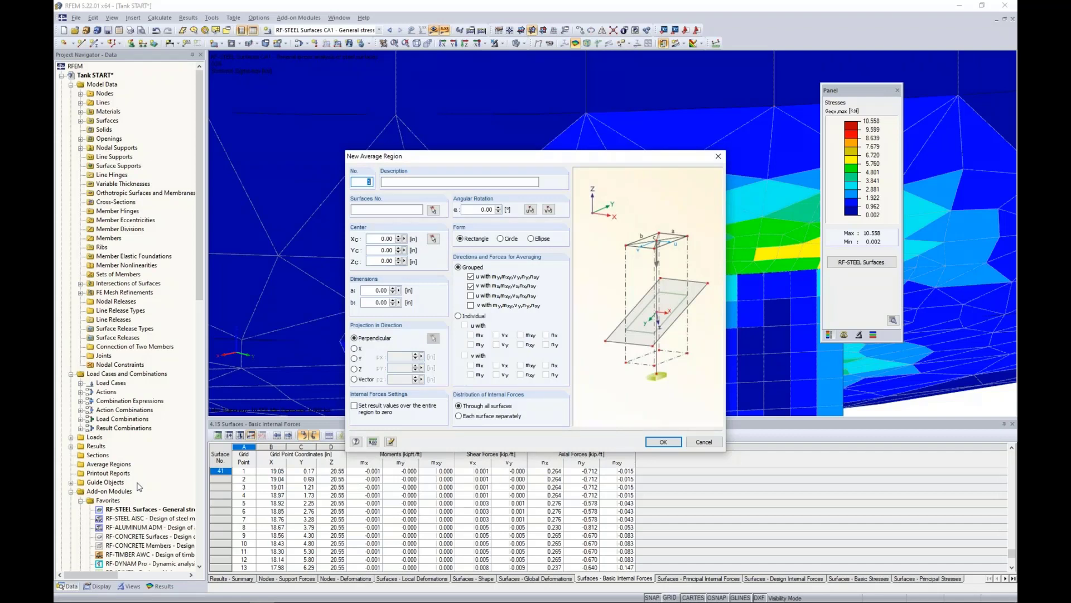
pyautogui.click(433, 210)
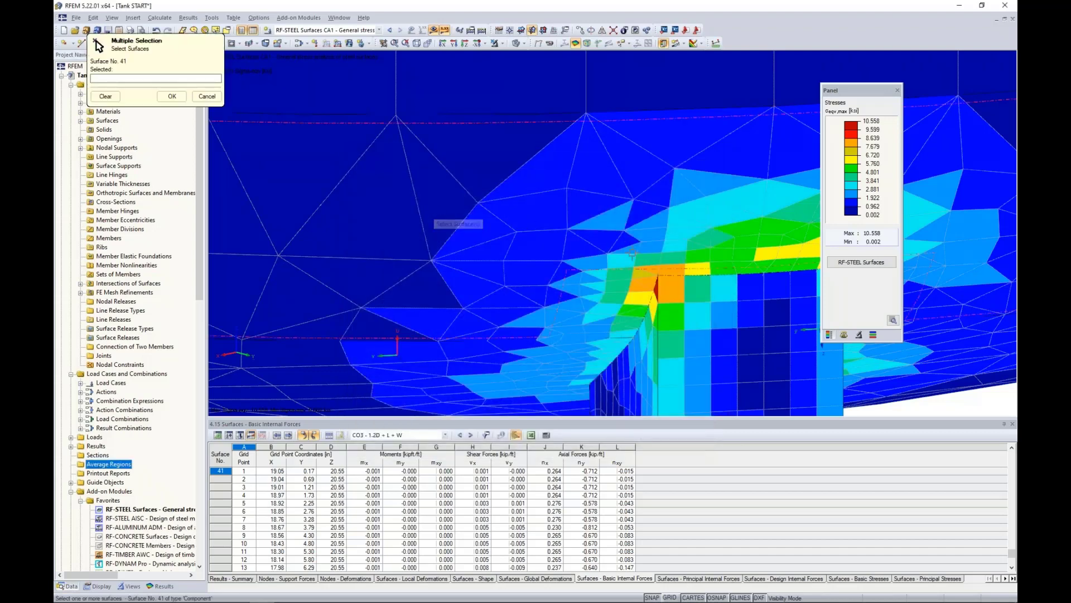
pyautogui.click(636, 238)
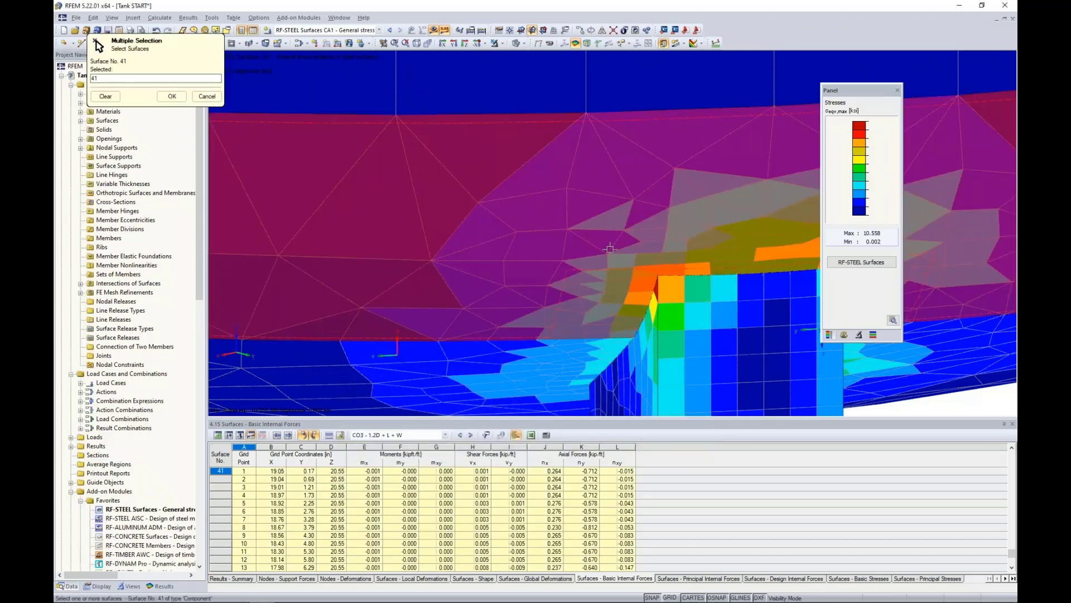
pyautogui.click(808, 329)
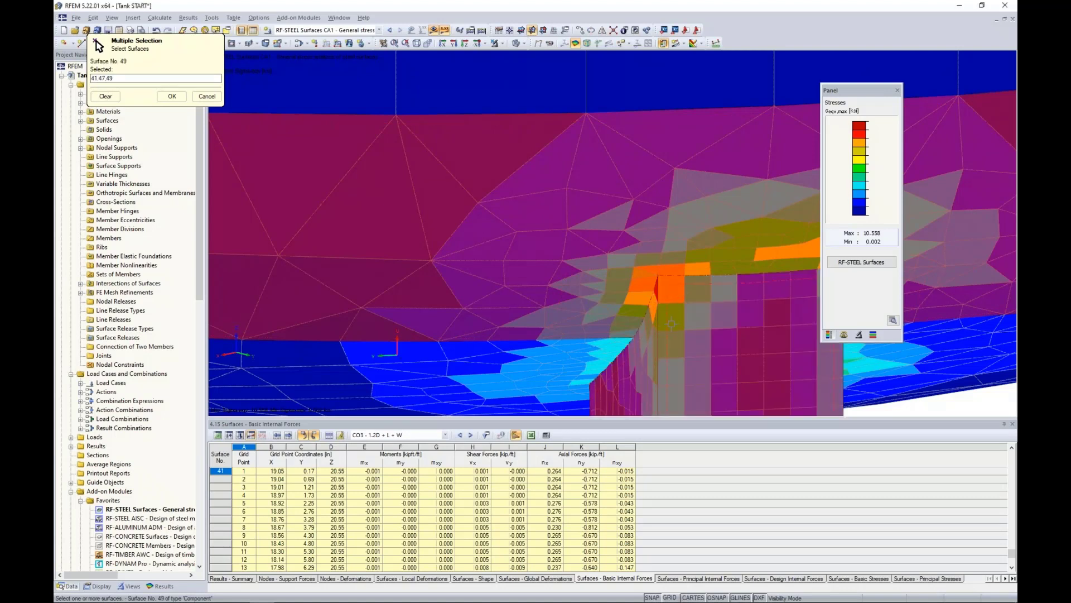
pyautogui.click(172, 96)
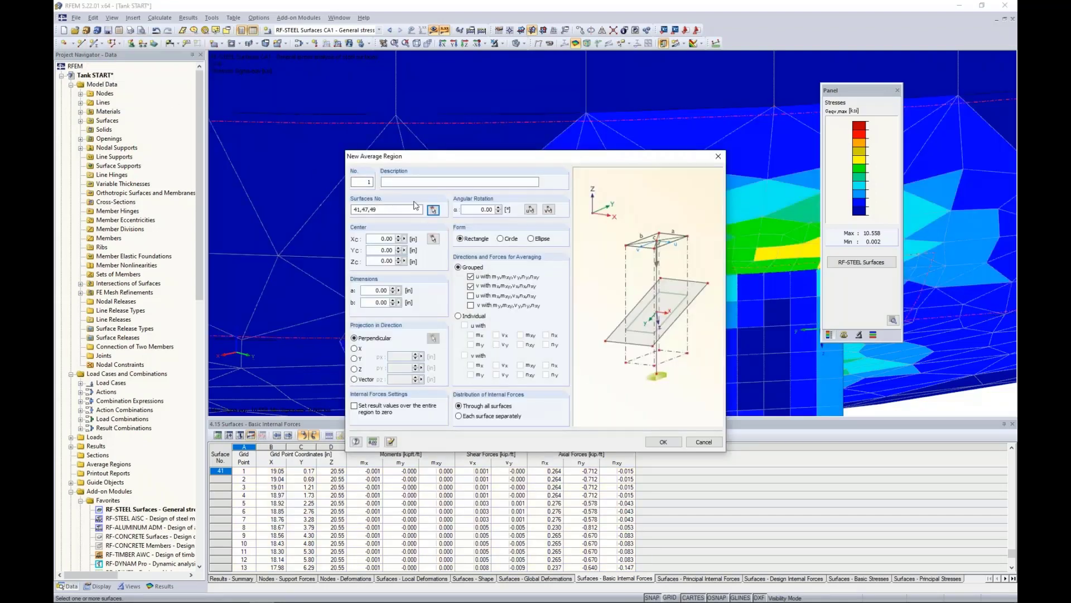
# Make the average region a circle of 2.00 in diameter, centered on the leg-to-shell corner node at 9.87, 15.09, 18.95 in.
pyautogui.click(500, 238)
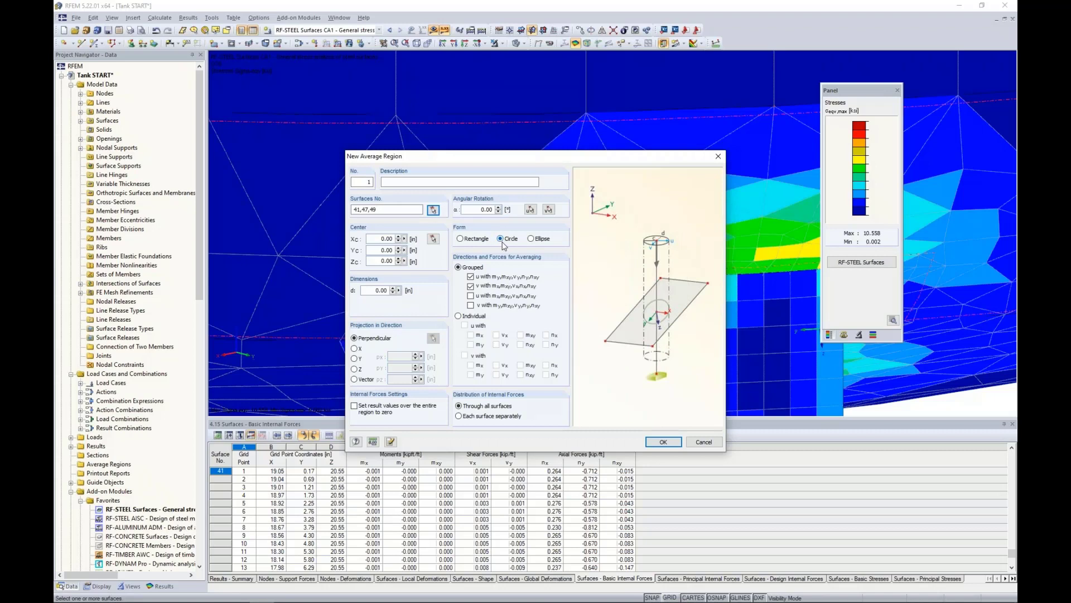
pyautogui.moveTo(373, 290); pyautogui.dragTo(408, 294)
pyautogui.write('2')
pyautogui.click(433, 239)
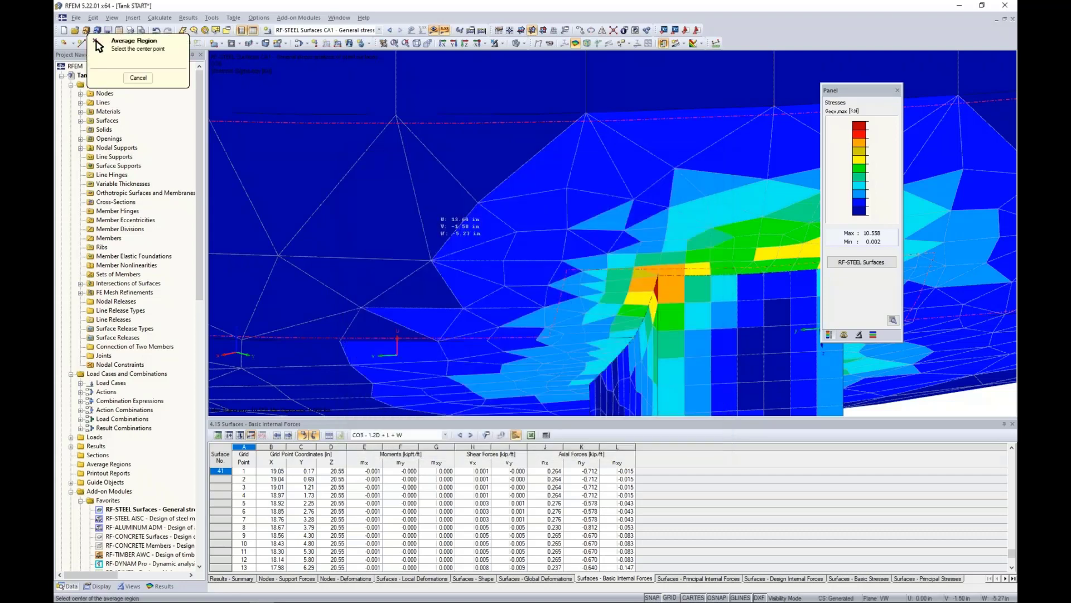
pyautogui.click(659, 275)
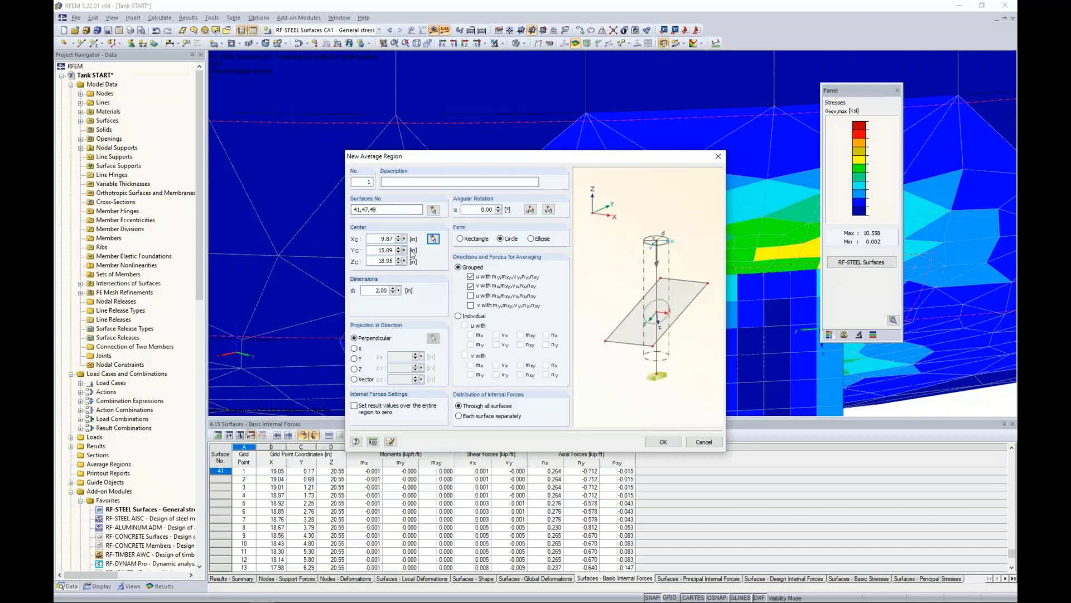
# Enable the two remaining grouped averaging options (u and v) for the average region and set its projection direction to Vector.
pyautogui.click(471, 296)
pyautogui.click(471, 305)
pyautogui.click(356, 380)
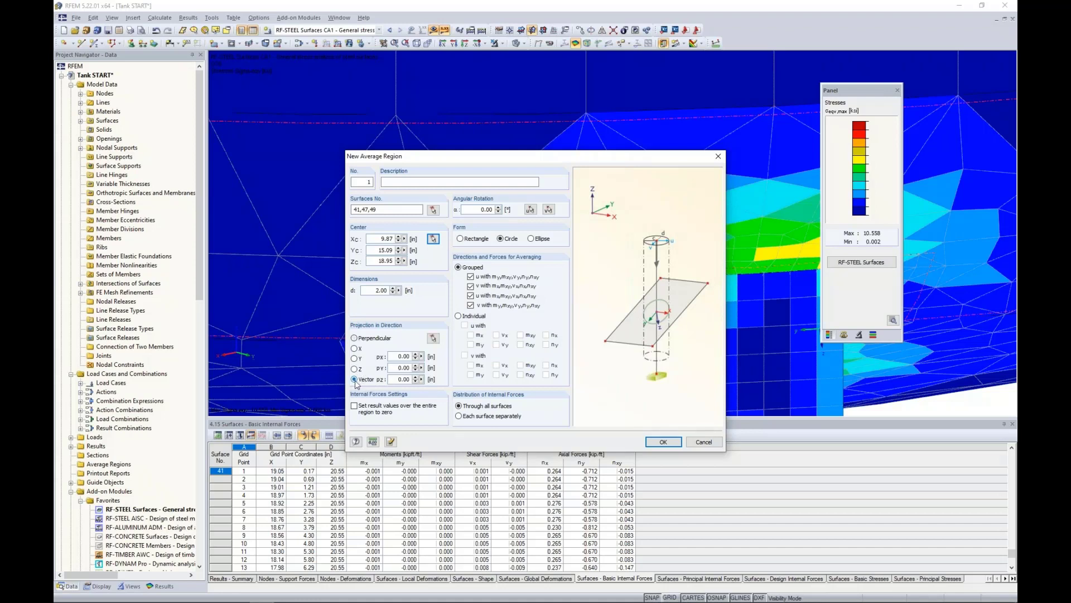
# Start picking the region's projection vector in the model, hiding the results and cancelling visibility mode to show the full tank.
pyautogui.click(433, 339)
pyautogui.scroll(3, 526, 156)
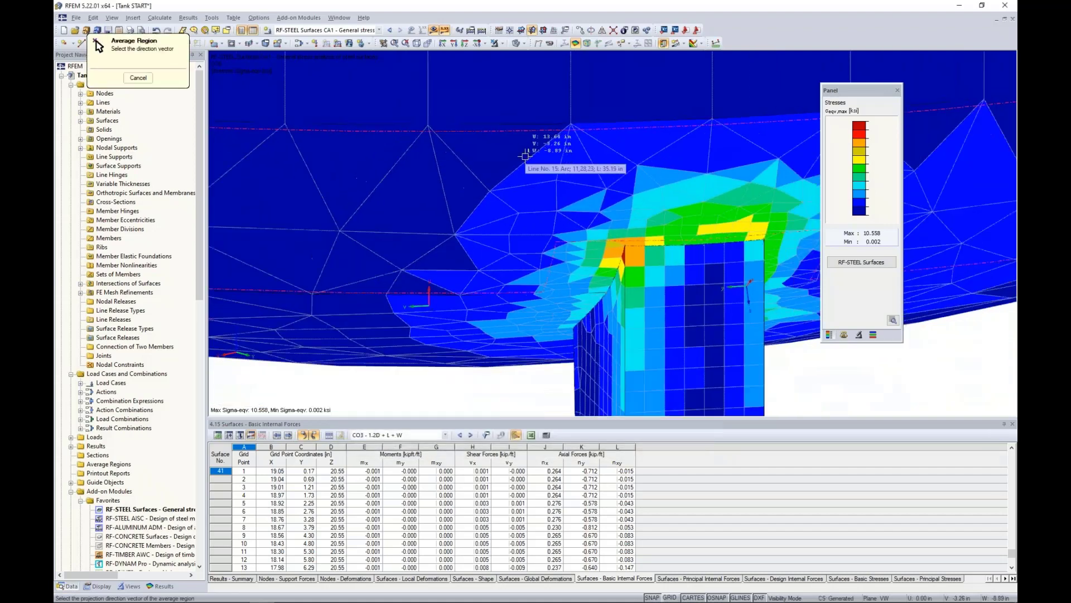
pyautogui.scroll(-5, 525, 156)
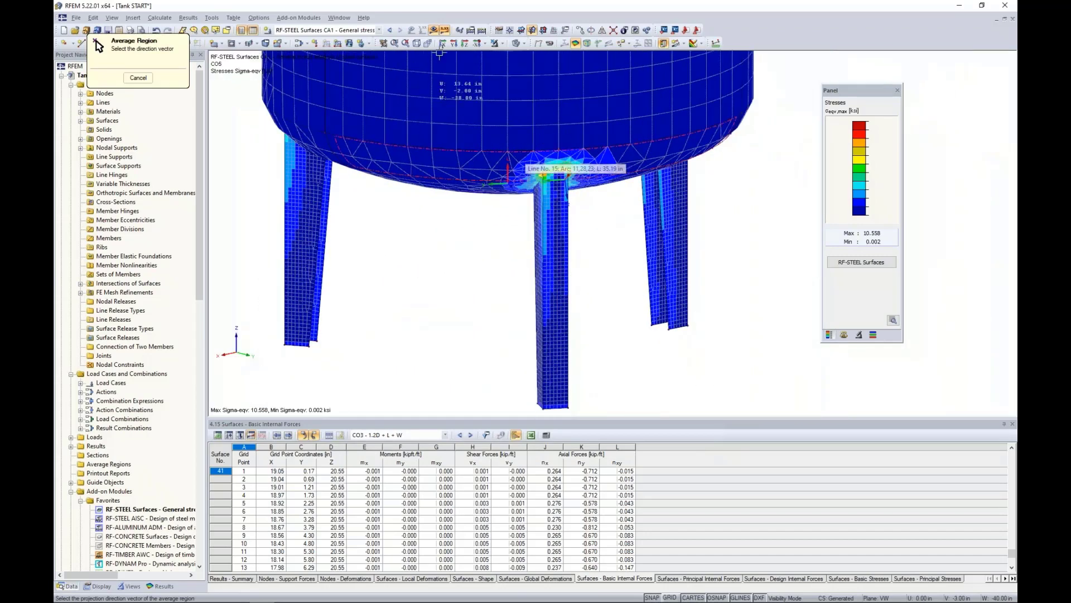
pyautogui.click(438, 32)
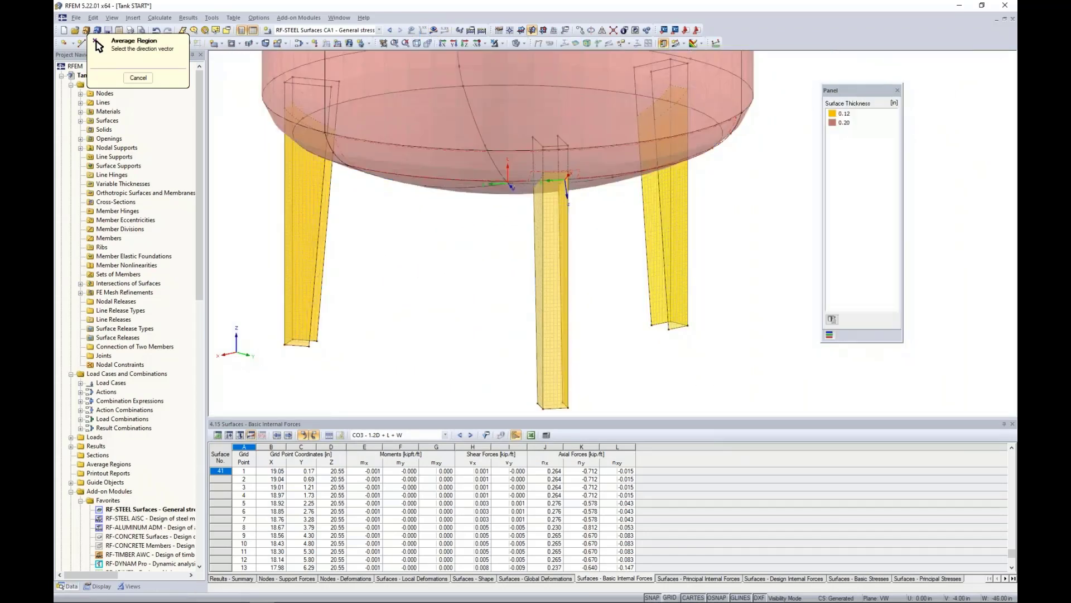
pyautogui.click(496, 45)
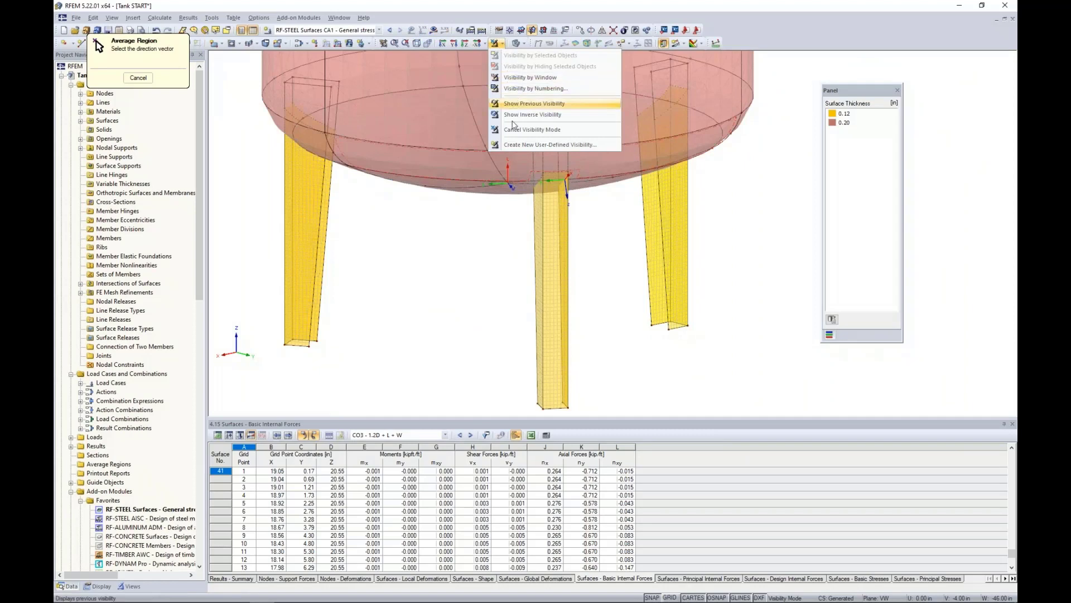
pyautogui.click(524, 129)
# Set the projection vector to -8.50, -14.72, 0.00 in using the central node between the leg bases, and create the average region.
pyautogui.keyDown('ctrl'); pyautogui.moveTo(610, 291); pyautogui.dragTo(388, 244, button='middle'); pyautogui.keyUp('ctrl')
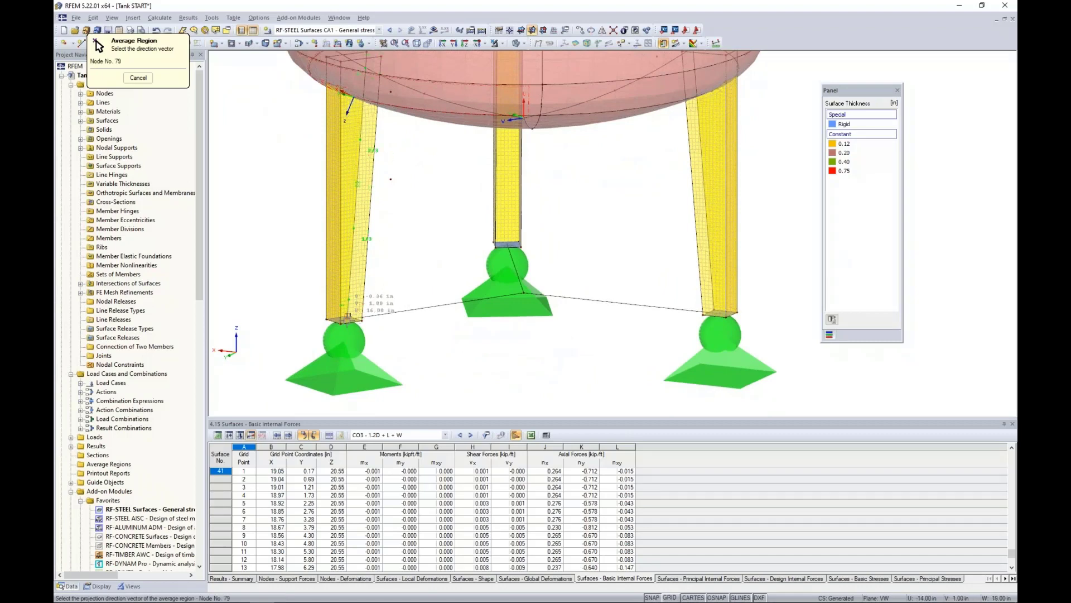
pyautogui.scroll(2, 347, 319)
pyautogui.scroll(1, 347, 319)
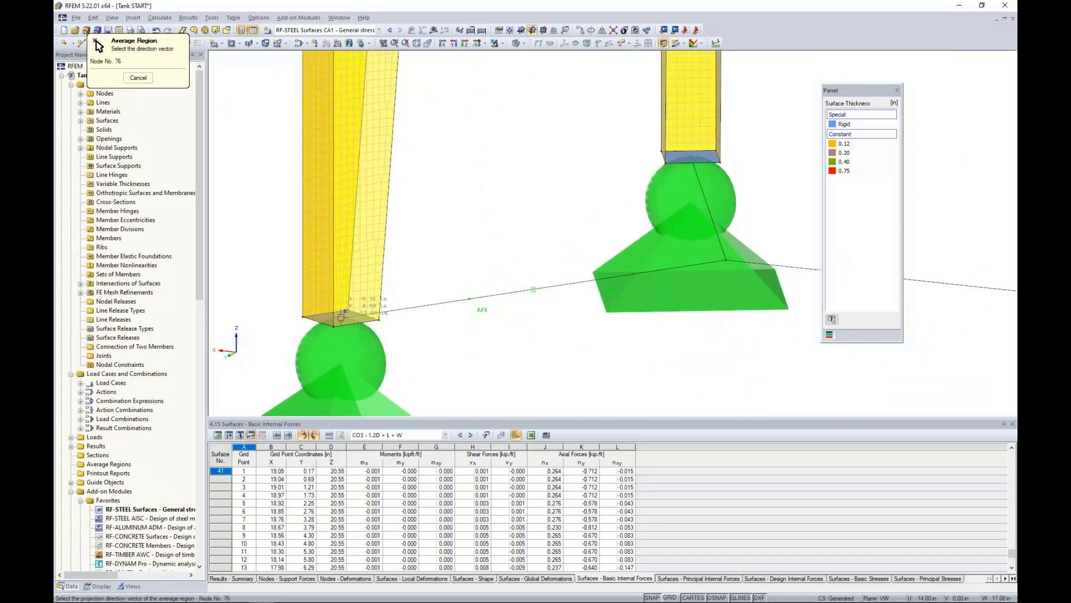
pyautogui.scroll(-3, 342, 317)
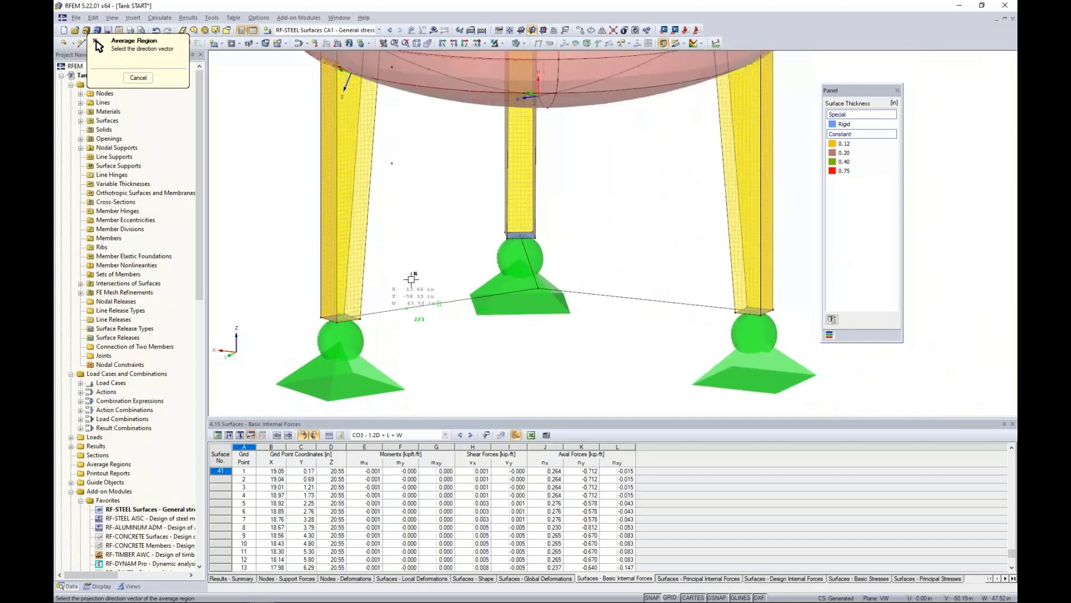
pyautogui.moveTo(431, 262); pyautogui.dragTo(465, 299, button='middle')
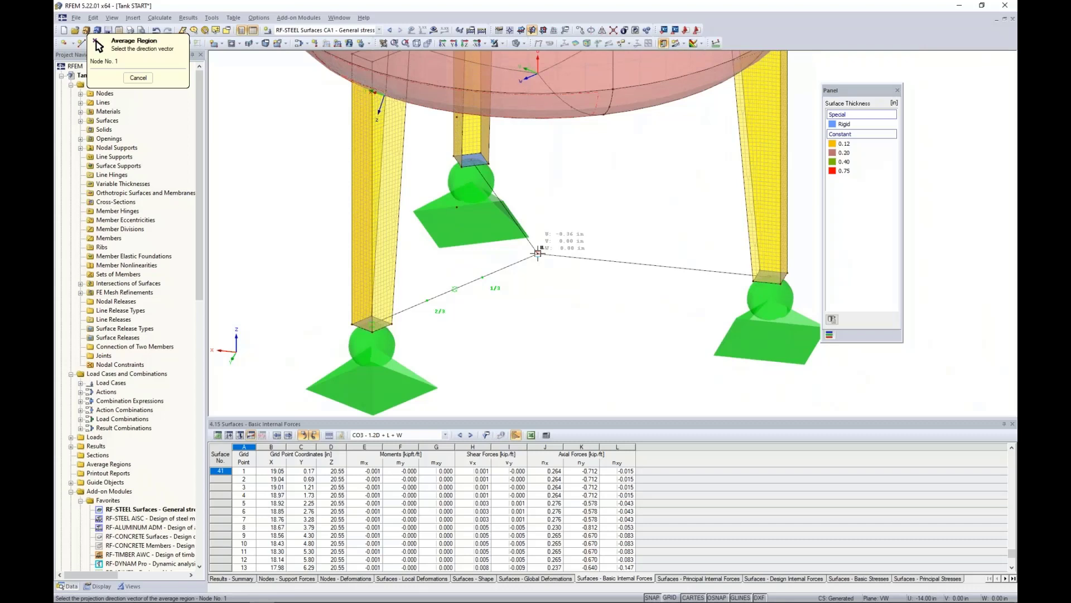
pyautogui.click(538, 252)
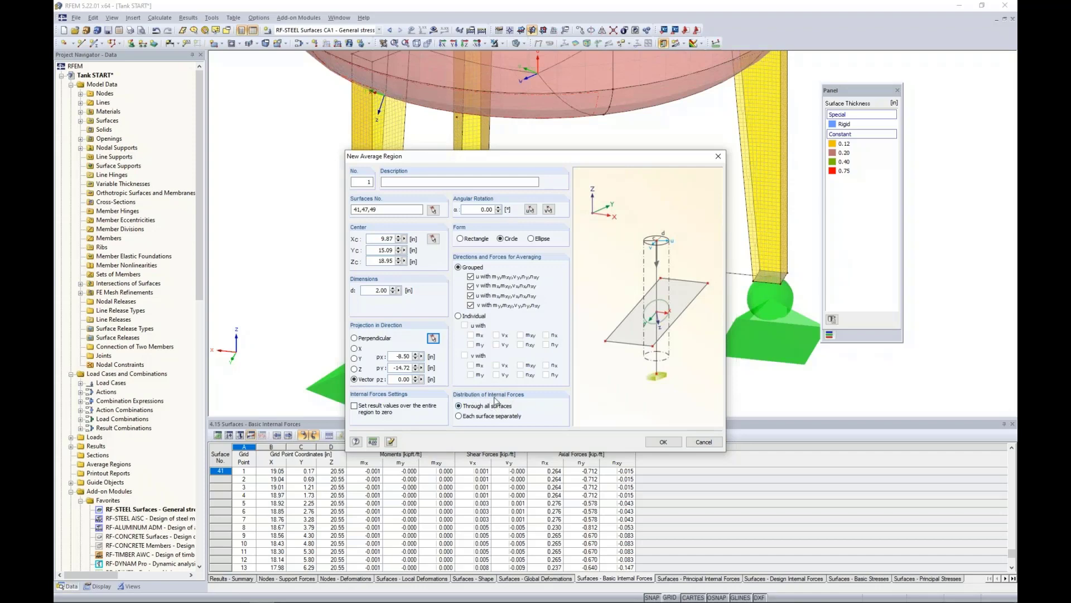
pyautogui.click(662, 442)
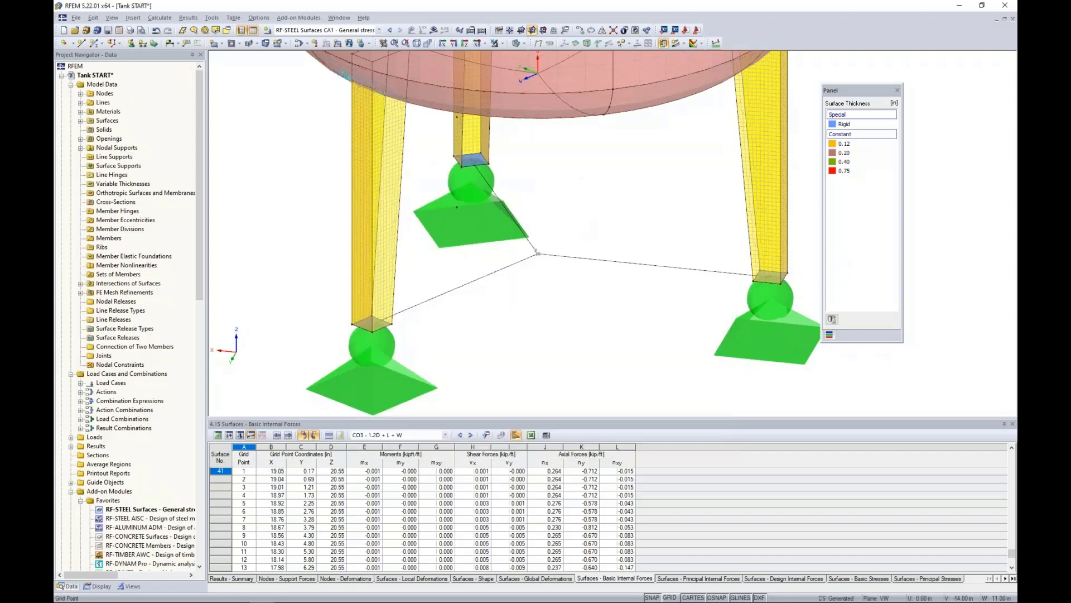
# Switch the model to wireframe display and examine how the average region projects from the leg-to-shell corner.
pyautogui.click(532, 30)
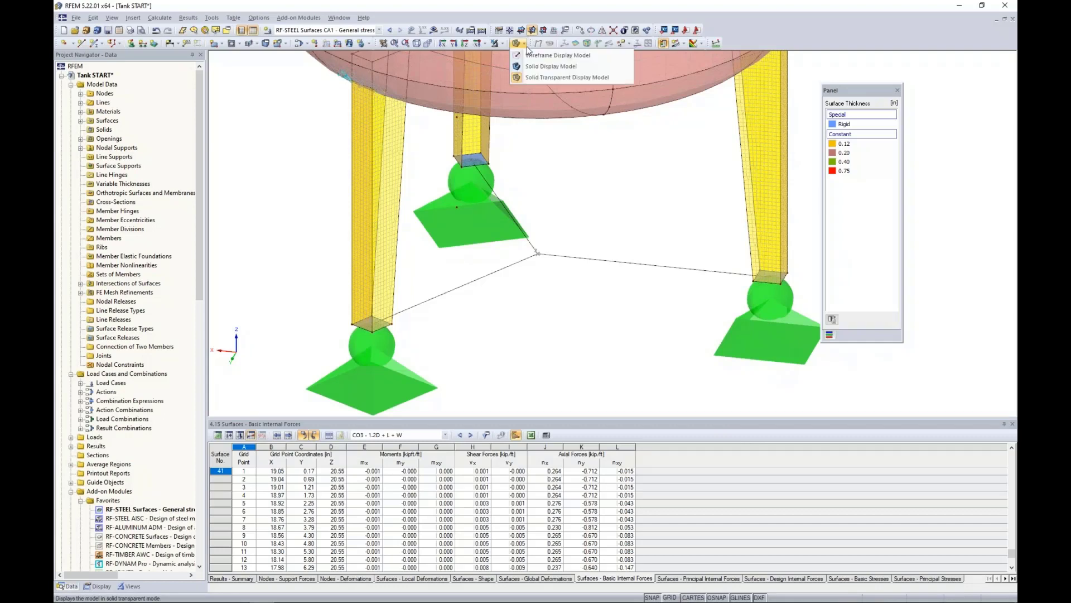
pyautogui.click(539, 48)
pyautogui.moveTo(276, 171); pyautogui.dragTo(283, 258, button='middle')
pyautogui.click(455, 153)
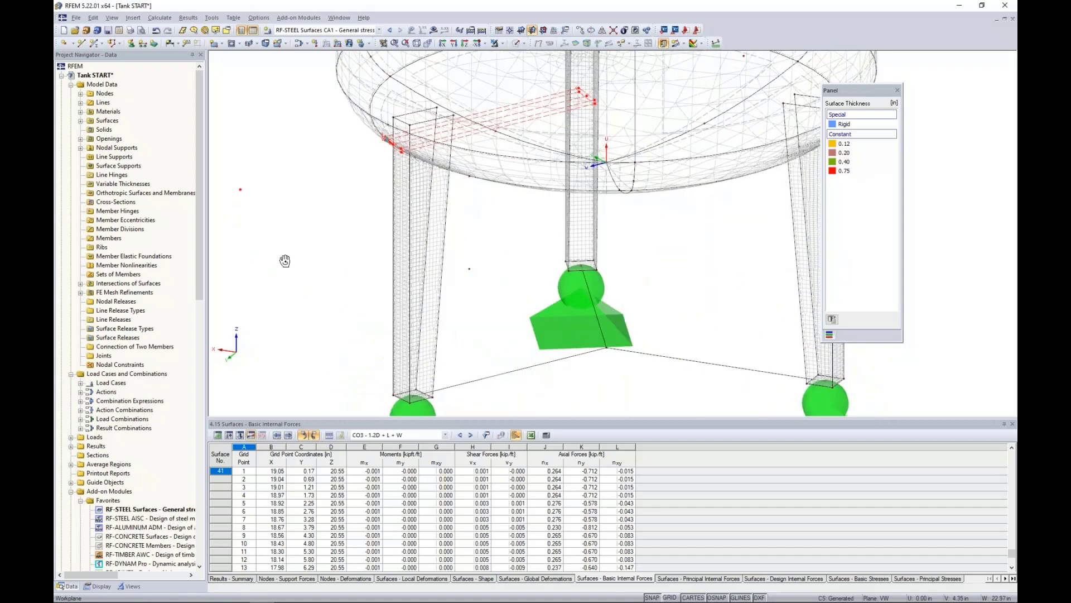
pyautogui.scroll(2, 400, 149)
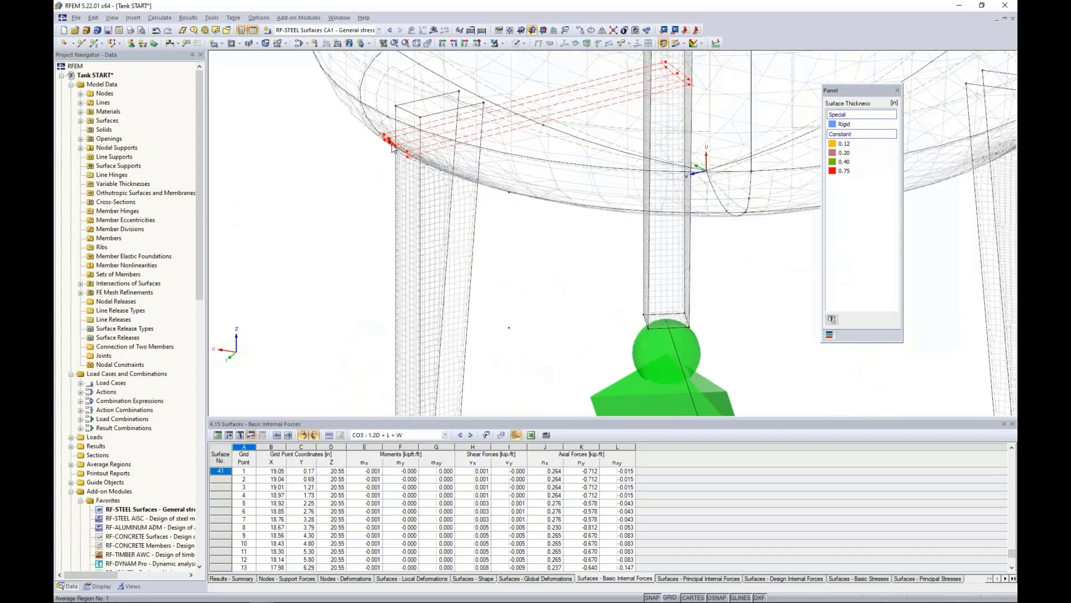
pyautogui.scroll(-1, 335, 184)
pyautogui.scroll(-3, 318, 199)
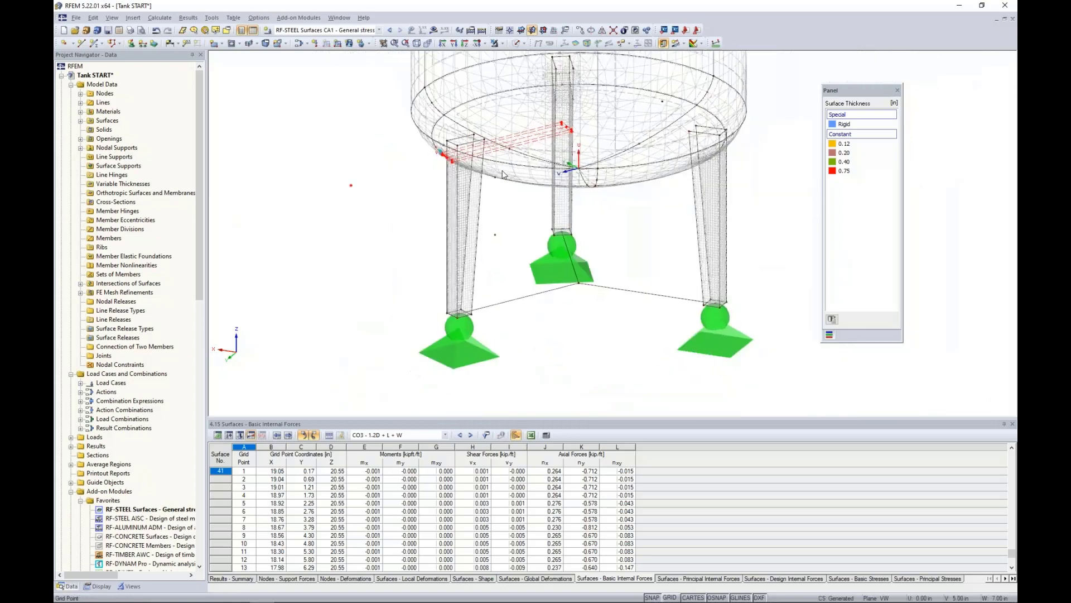
pyautogui.keyDown('ctrl'); pyautogui.moveTo(503, 201); pyautogui.dragTo(489, 295, button='middle'); pyautogui.keyUp('ctrl')
pyautogui.scroll(3, 489, 295)
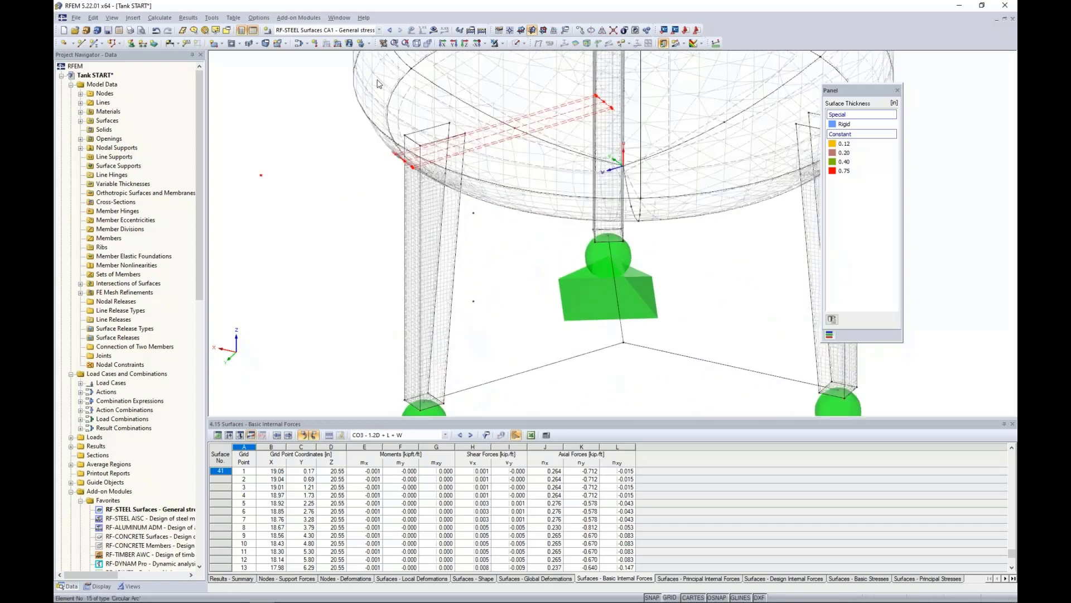
# Display the surface stress results for CO3 - 1.2D + L + W and examine the averaged leg-to-shell corner.
pyautogui.click(362, 33)
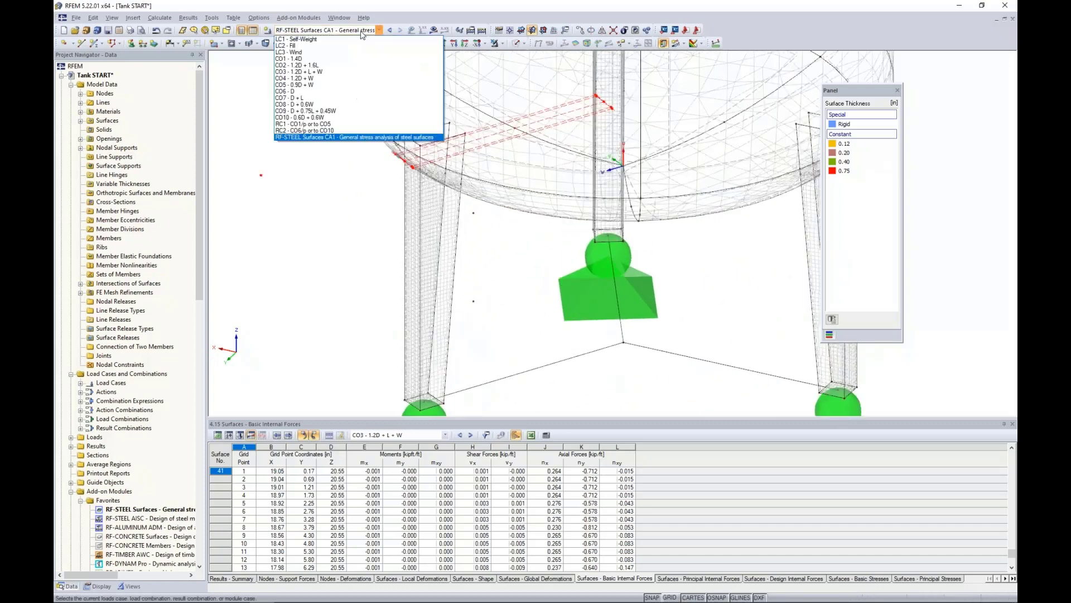
pyautogui.click(342, 73)
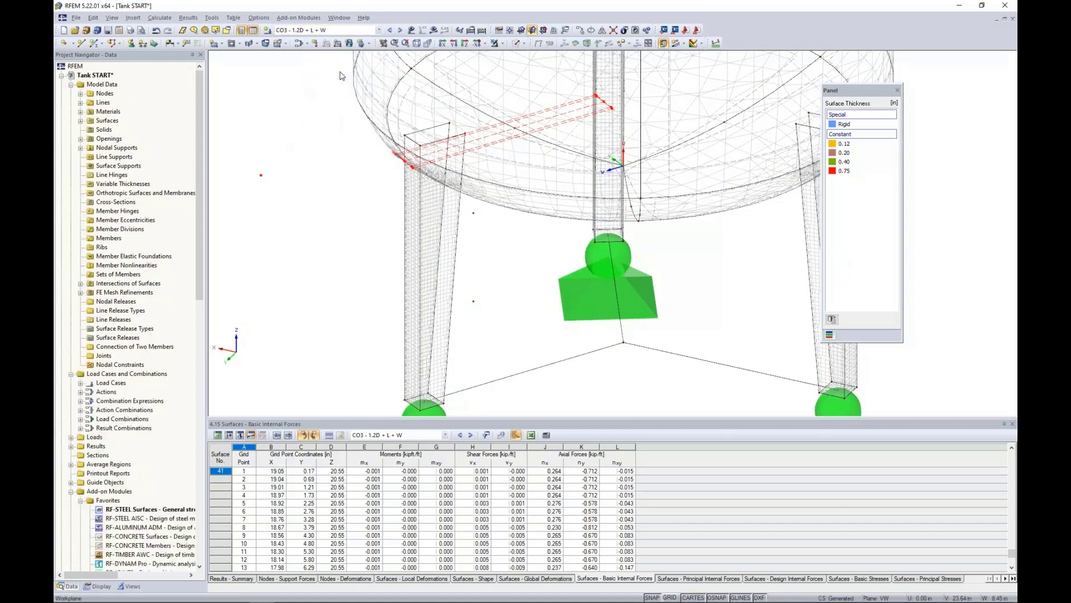
pyautogui.click(434, 31)
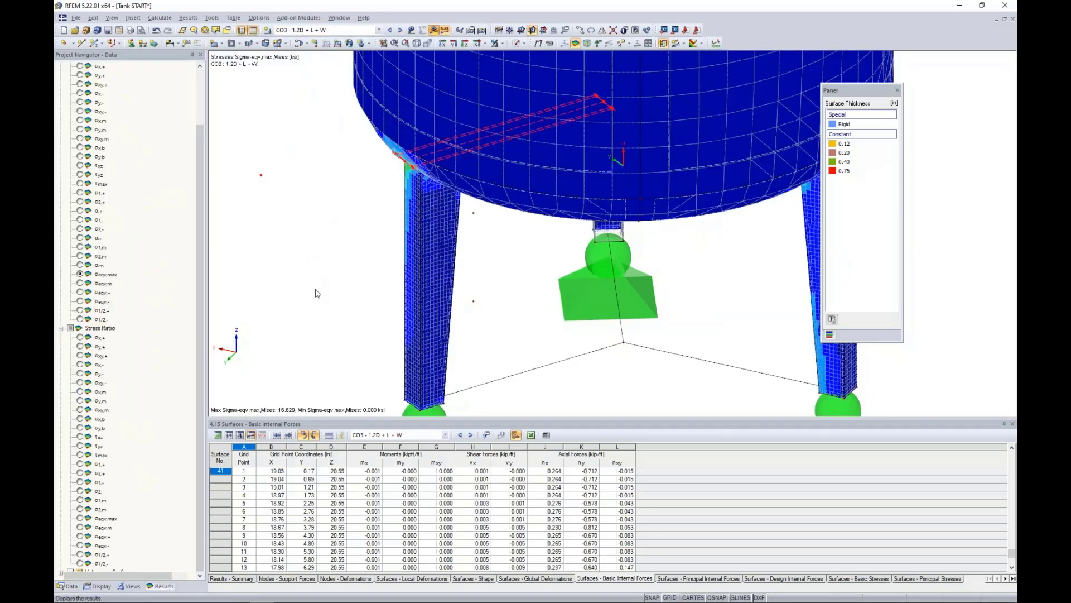
pyautogui.keyDown('ctrl'); pyautogui.moveTo(345, 285); pyautogui.dragTo(581, 173, button='middle'); pyautogui.keyUp('ctrl')
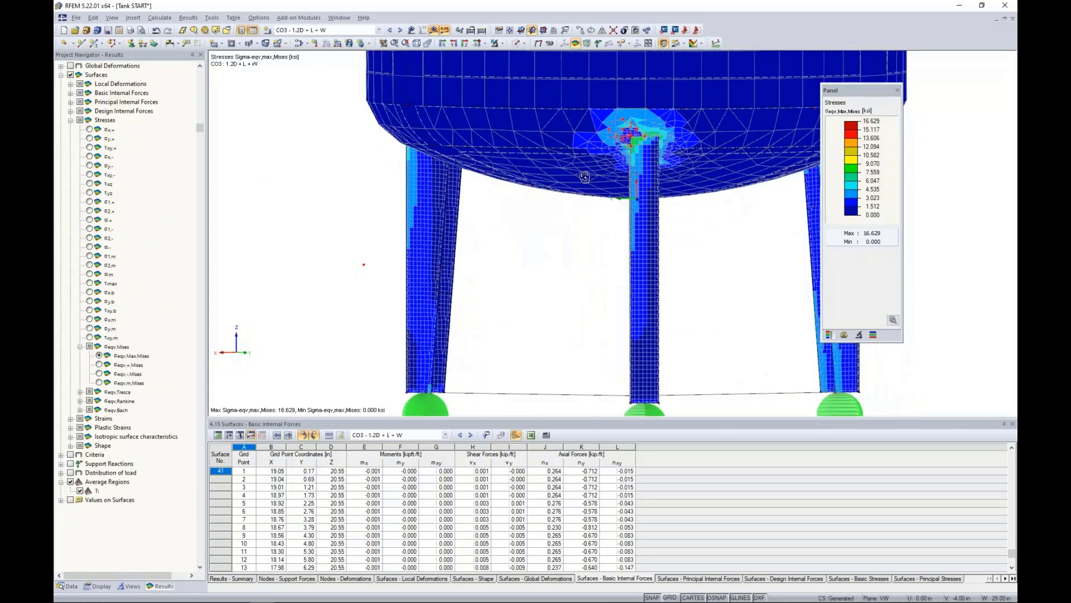
pyautogui.scroll(4, 575, 171)
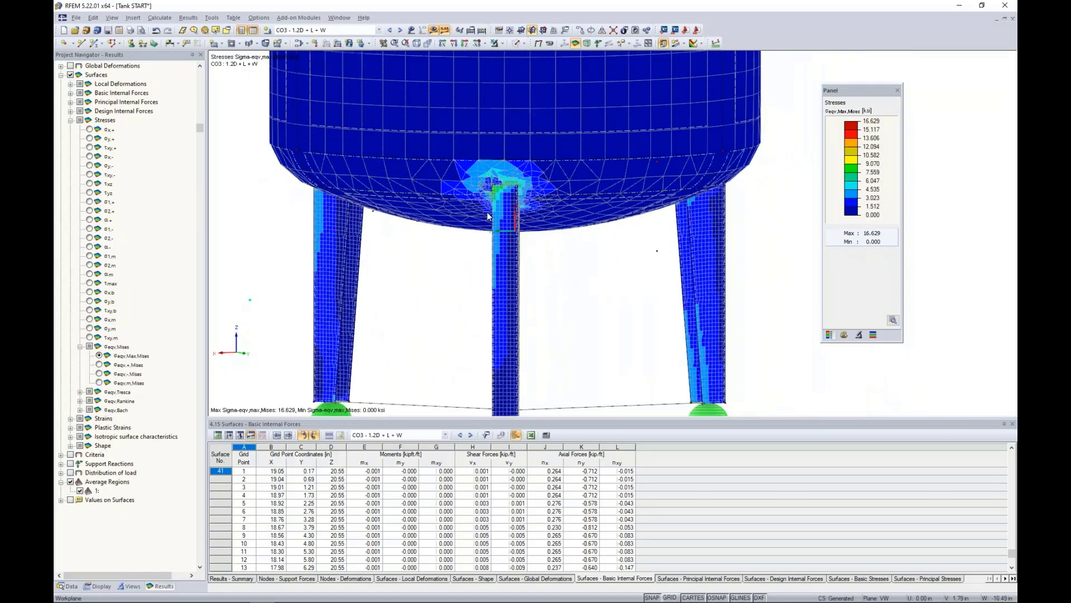
pyautogui.scroll(5, 498, 193)
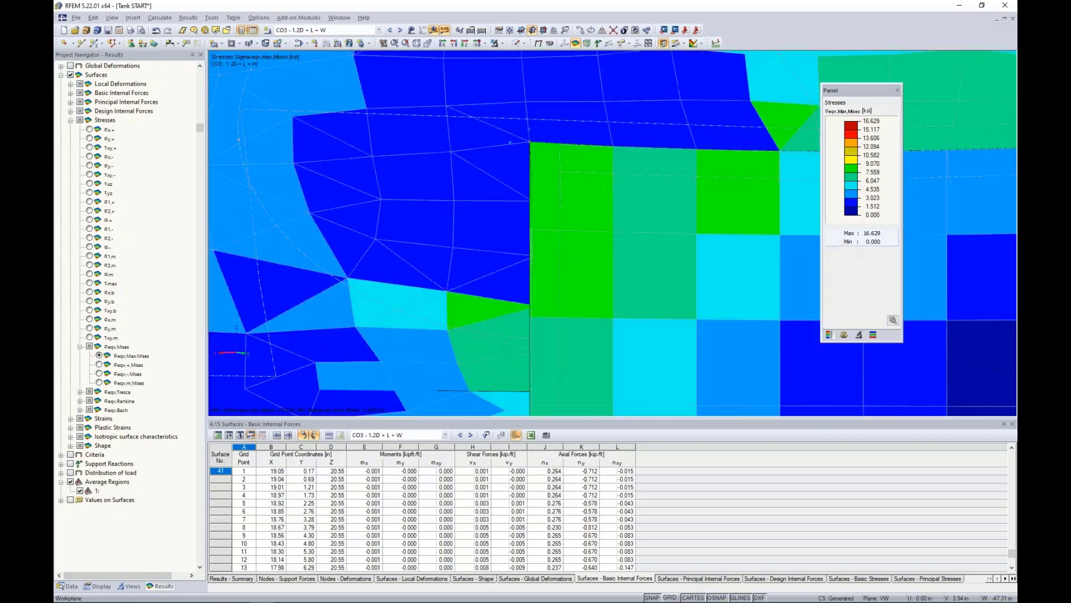
pyautogui.scroll(-3, 495, 192)
pyautogui.moveTo(494, 192); pyautogui.dragTo(537, 251, button='middle')
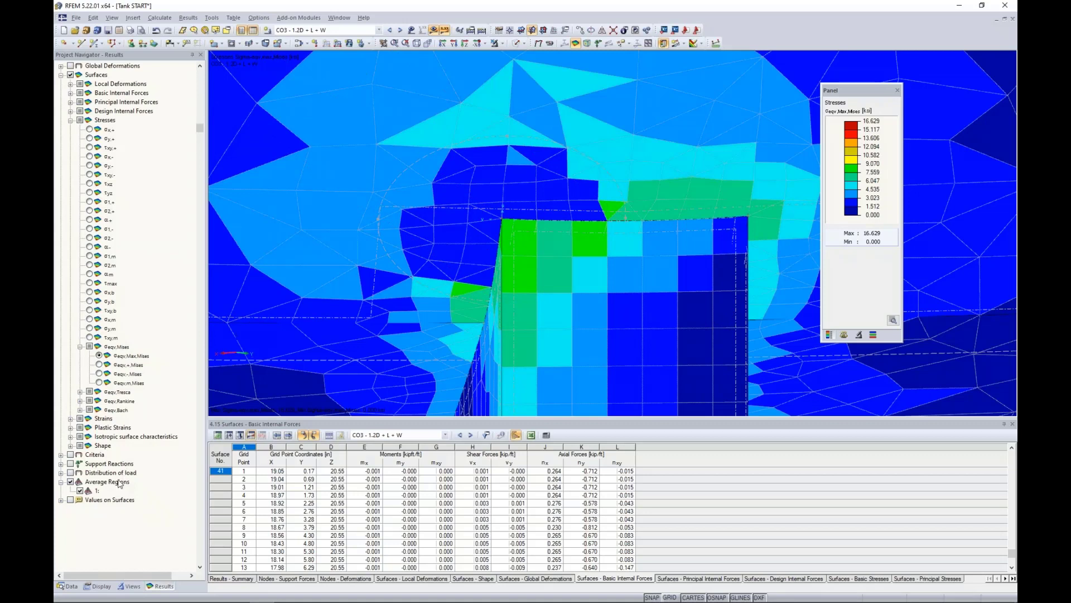
# Compare the corner stresses with average regions switched off and back on, and with those at another leg's shell connection.
pyautogui.click(71, 481)
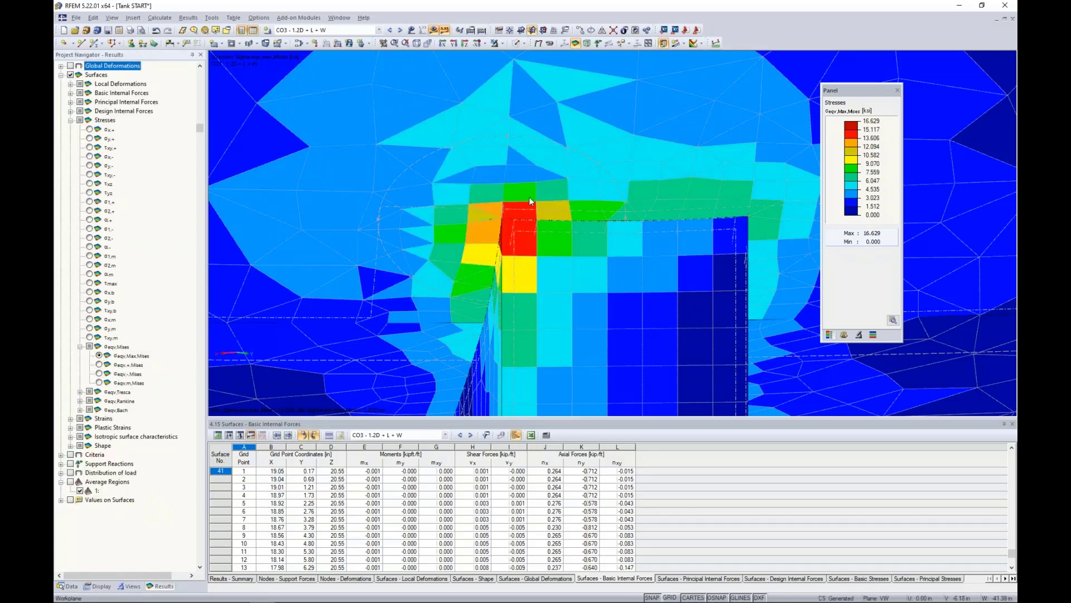
pyautogui.click(70, 482)
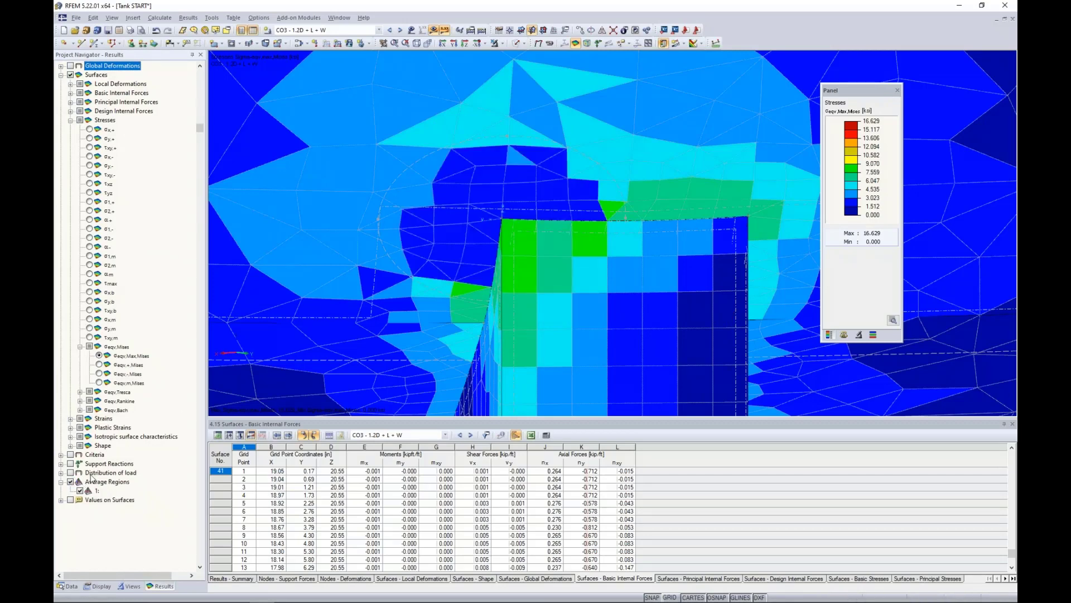
pyautogui.scroll(-5, 575, 216)
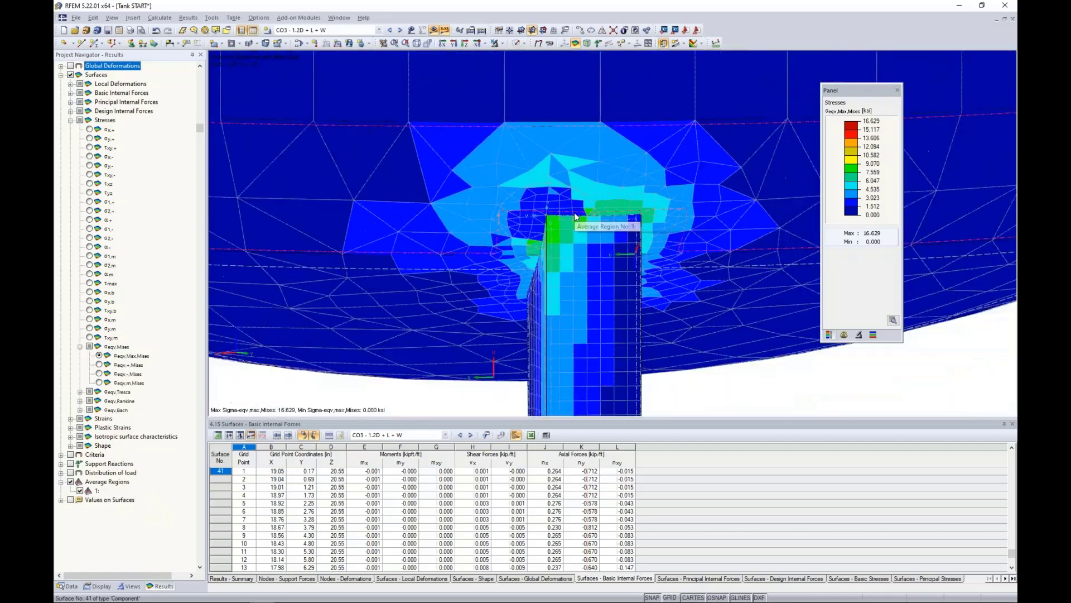
pyautogui.scroll(-2, 576, 217)
pyautogui.moveTo(311, 328); pyautogui.dragTo(655, 318, button='middle')
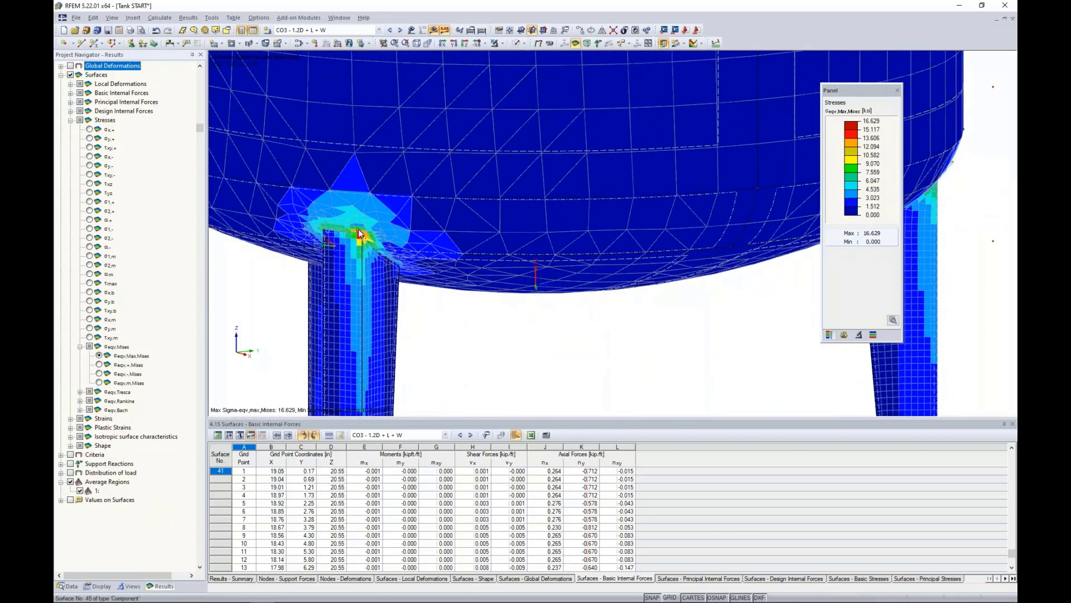
pyautogui.scroll(2, 361, 239)
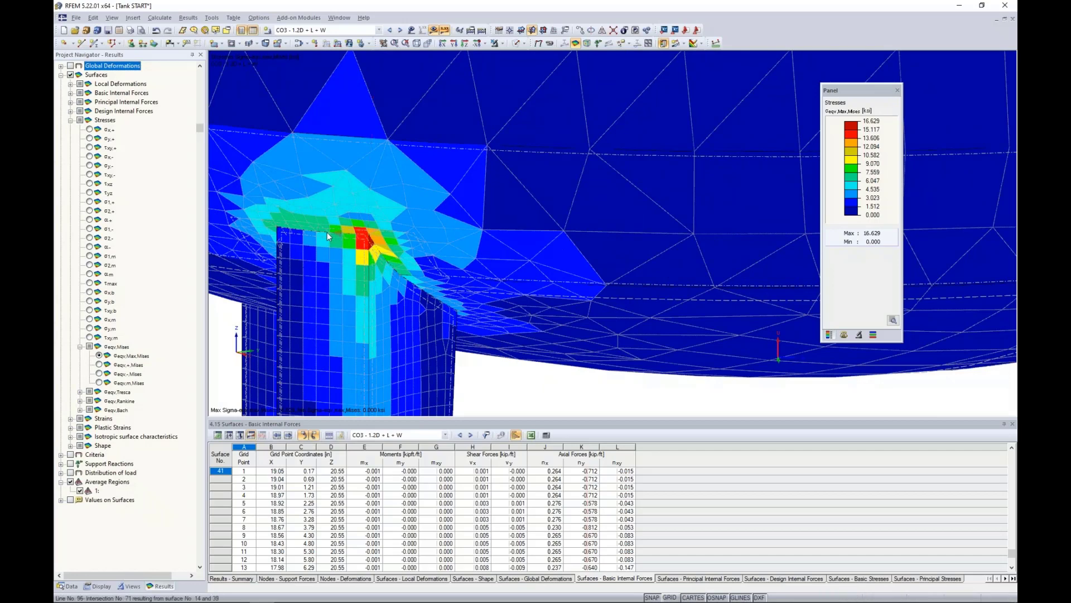
pyautogui.scroll(-2, 327, 232)
pyautogui.scroll(-4, 329, 236)
pyautogui.keyDown('ctrl'); pyautogui.moveTo(468, 259); pyautogui.dragTo(385, 305, button='middle'); pyautogui.keyUp('ctrl')
pyautogui.scroll(4, 467, 279)
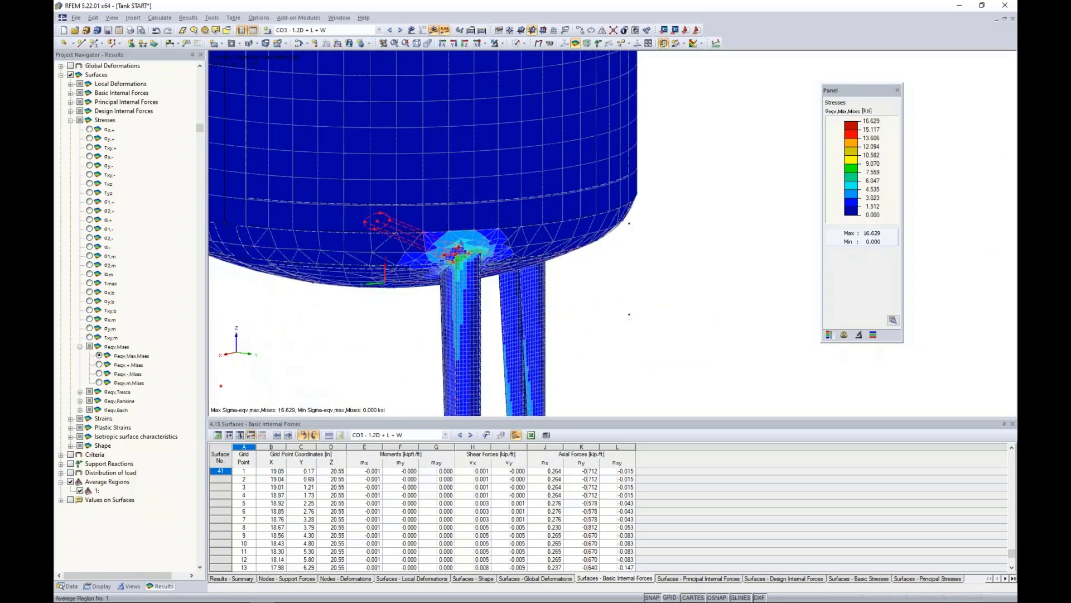
pyautogui.click(458, 255)
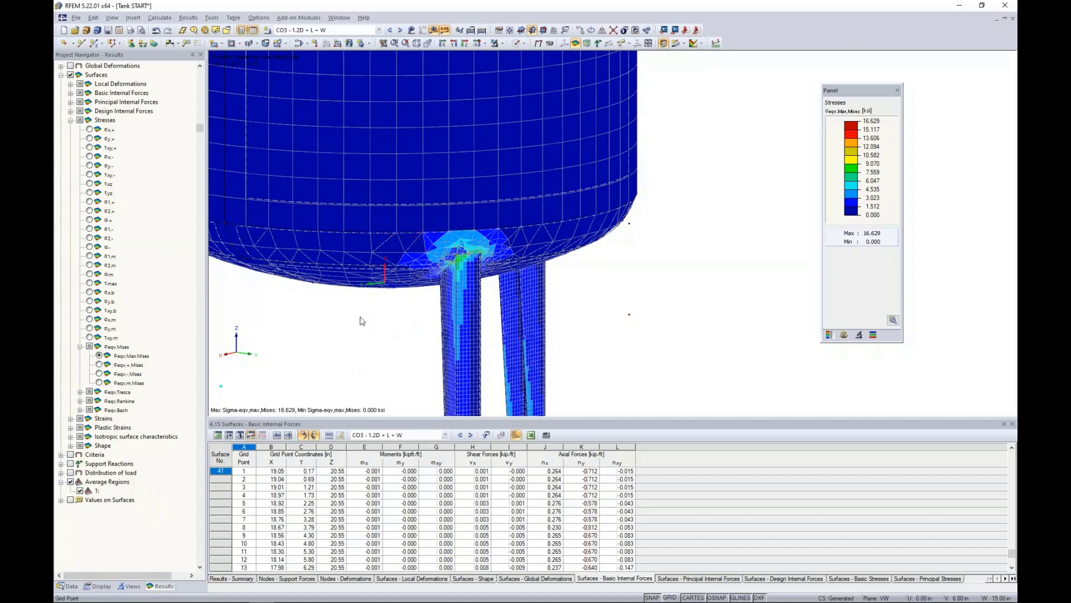
# Apply smoothed internal forces in the defined average regions in the RF-STEEL Surfaces details, recalculate, and close the module.
pyautogui.click(68, 586)
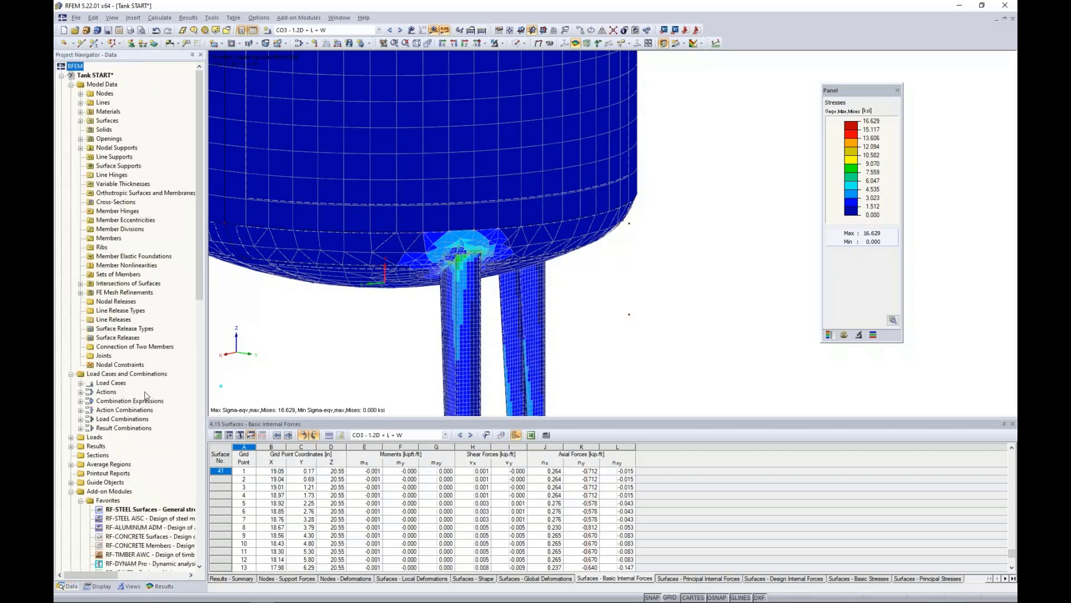
pyautogui.doubleClick(145, 511)
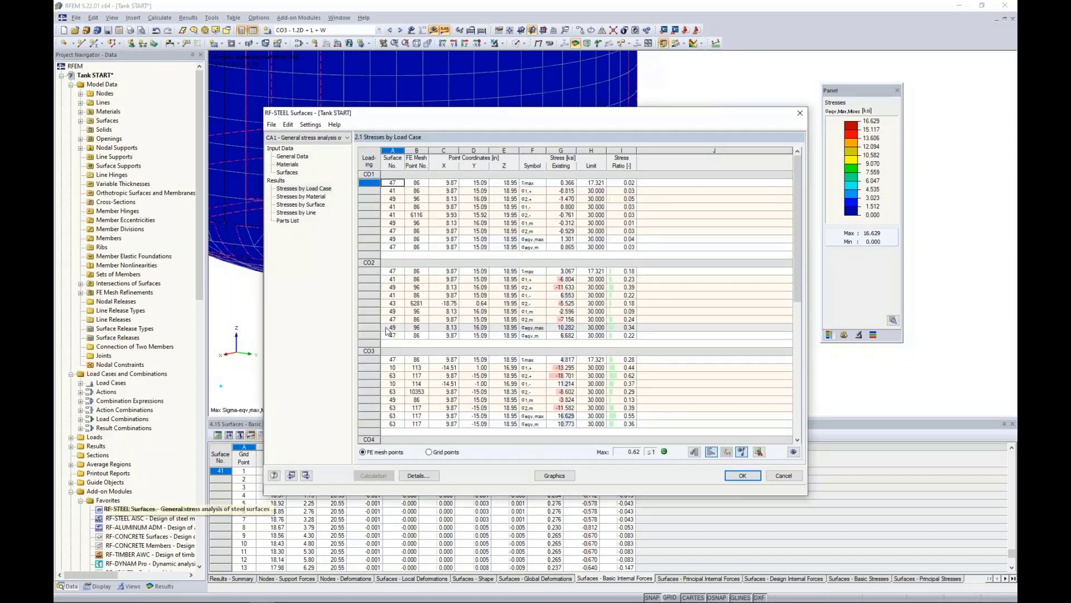
pyautogui.click(420, 476)
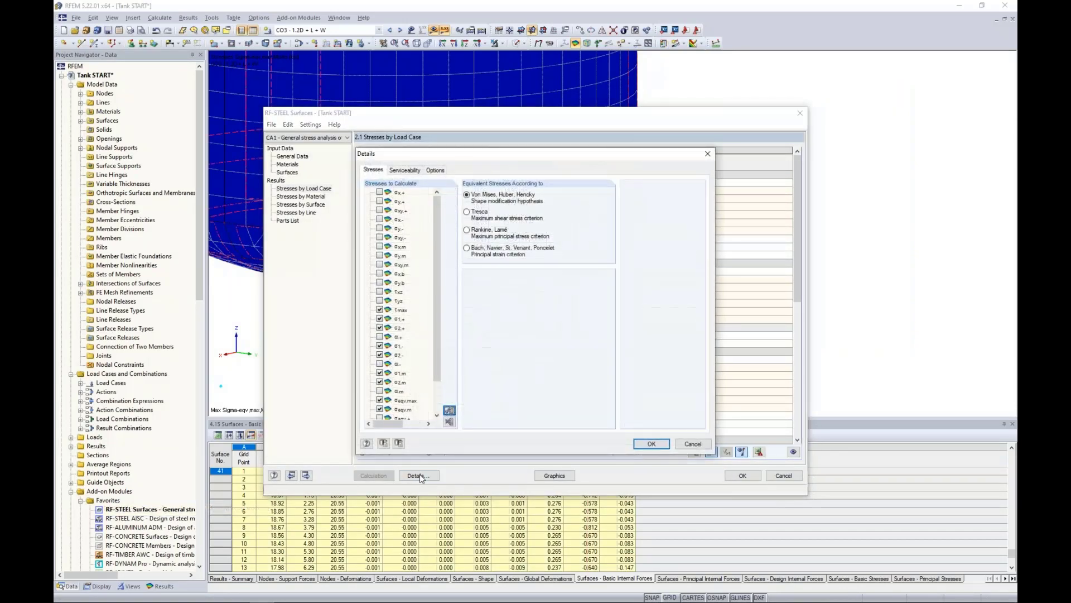
pyautogui.click(435, 170)
pyautogui.click(541, 398)
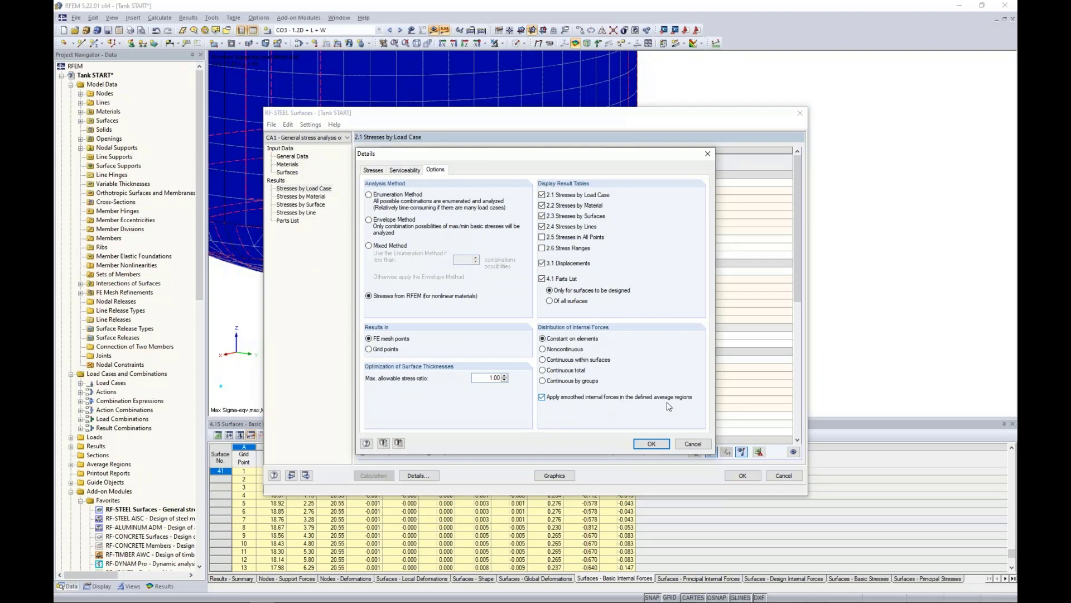
pyautogui.click(651, 444)
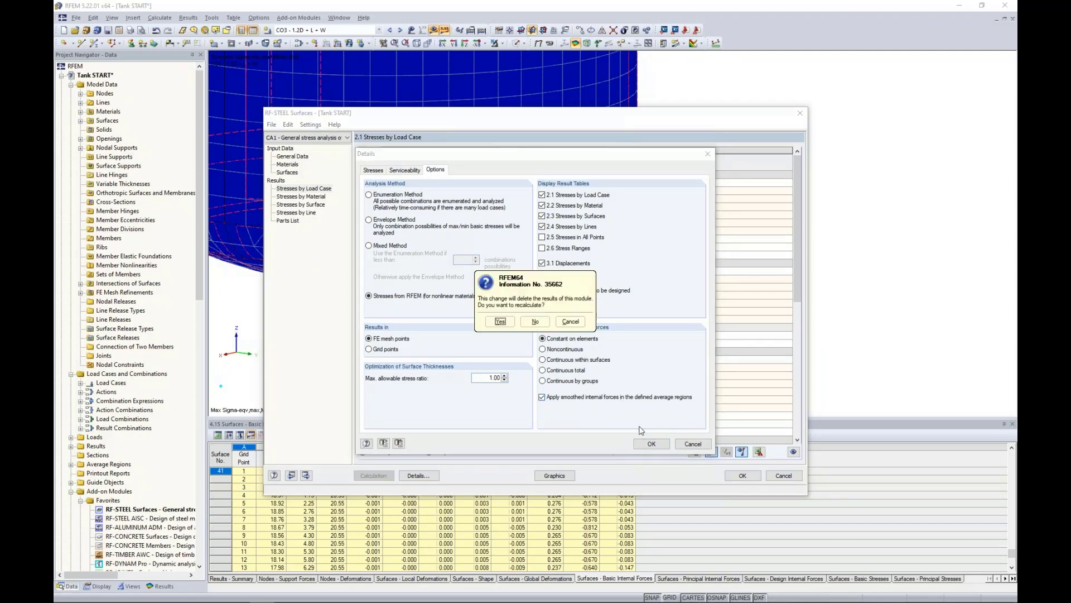
pyautogui.click(505, 322)
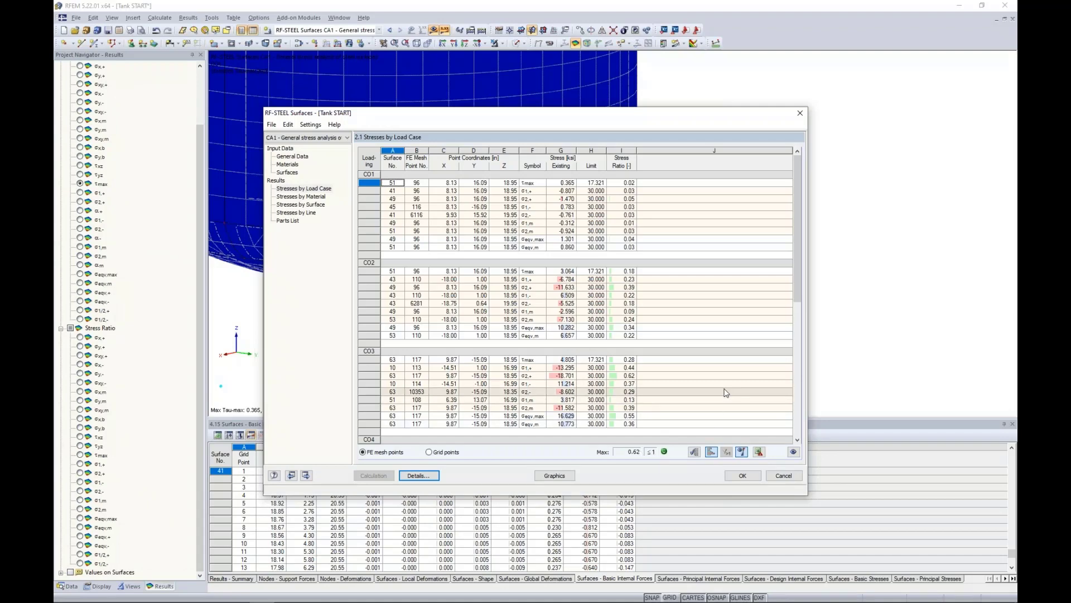
pyautogui.click(744, 479)
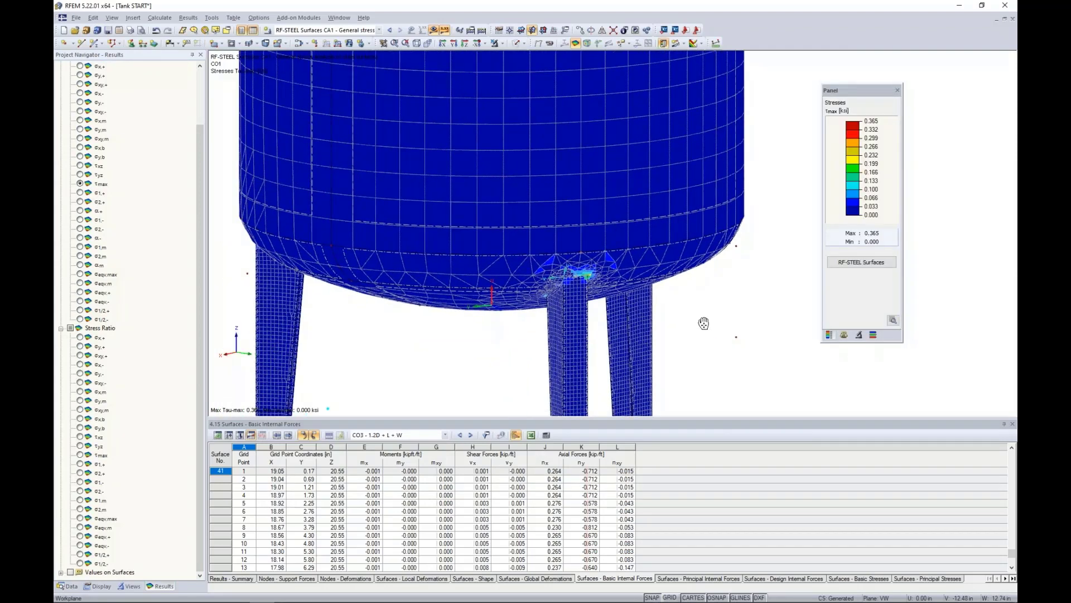
# Show the whole tank in the solid transparent display model and hide the calculation results.
pyautogui.scroll(-2, 701, 322)
pyautogui.keyDown('ctrl'); pyautogui.moveTo(701, 322); pyautogui.dragTo(491, 311, button='middle'); pyautogui.keyUp('ctrl')
pyautogui.scroll(-3, 376, 313)
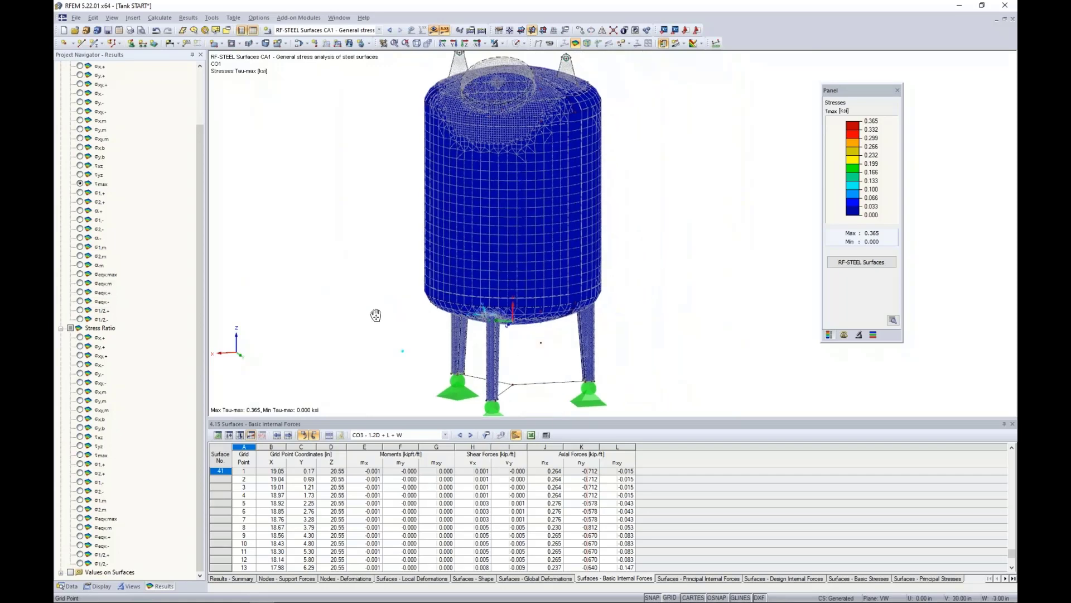
pyautogui.click(501, 44)
pyautogui.click(516, 105)
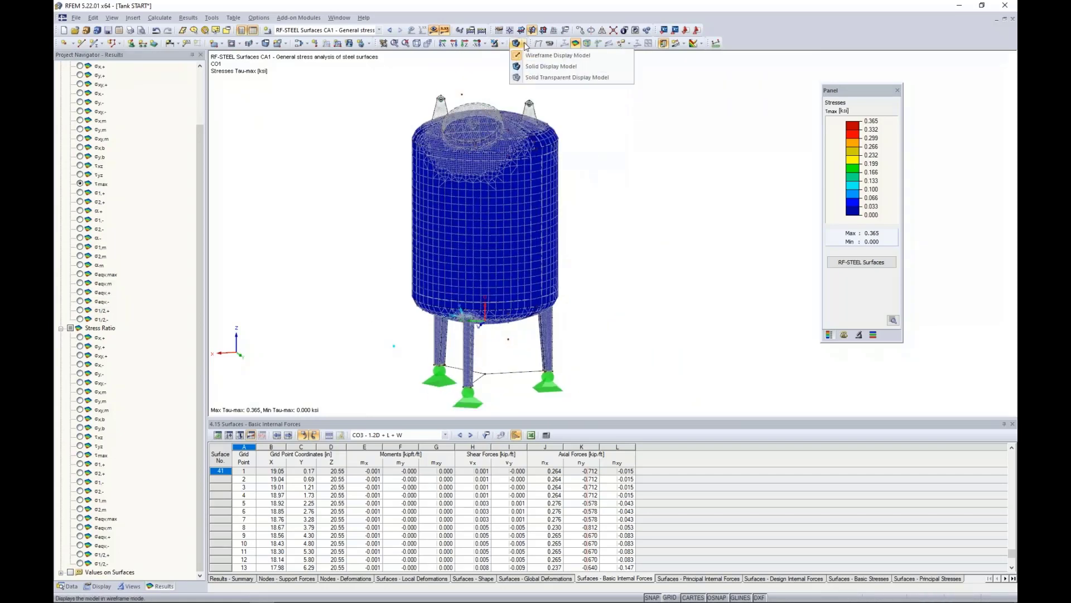
pyautogui.click(552, 78)
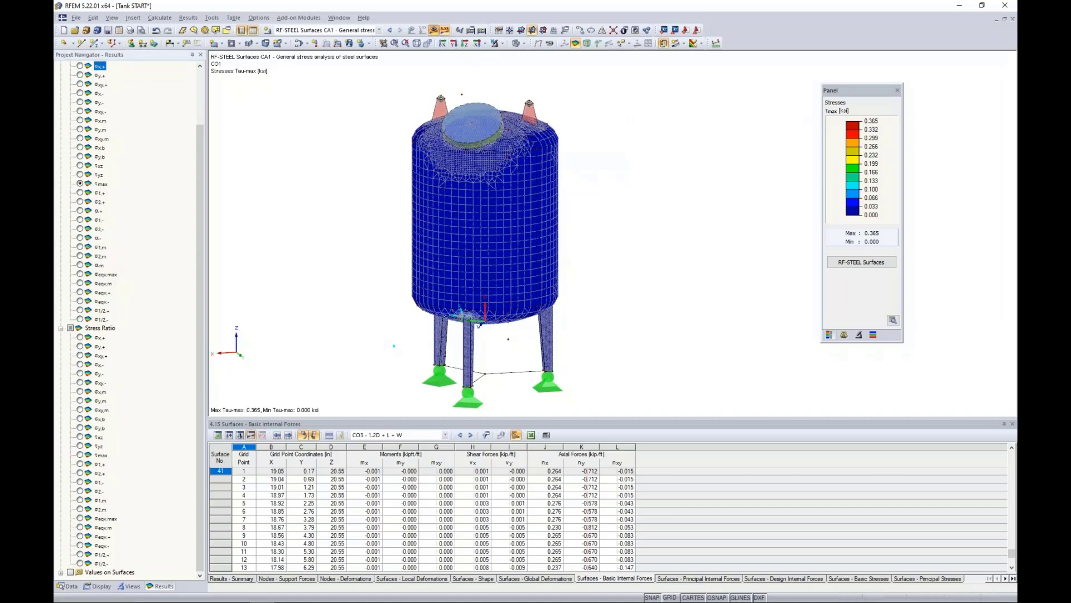
pyautogui.click(433, 30)
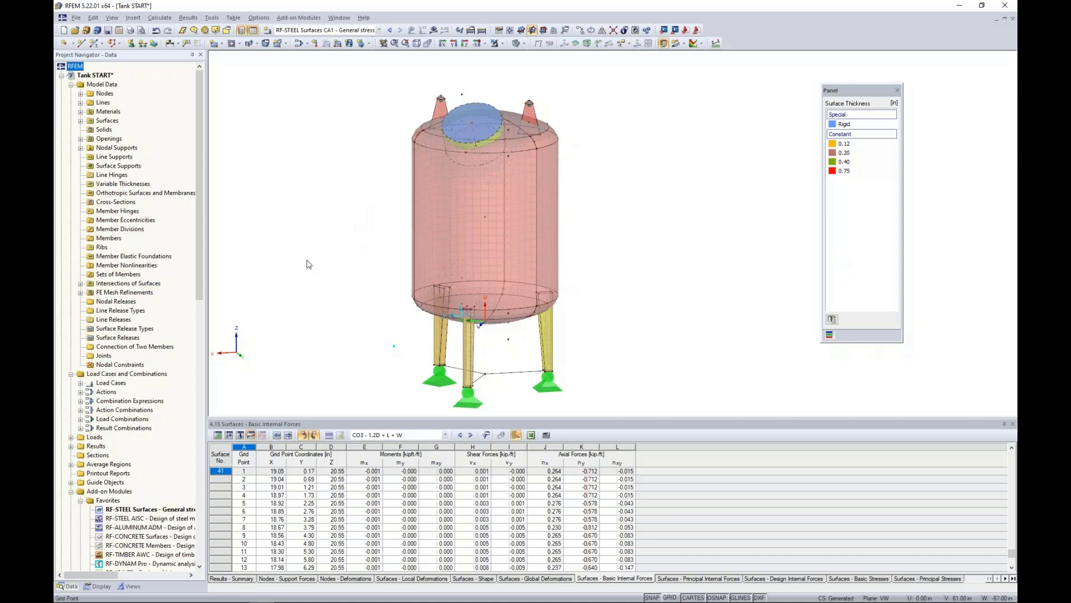
# Open the RF-STABILITY module and import axial forces and initial deformations from CO3 - 1.2D + L + W.
pyautogui.scroll(-2, 141, 426)
pyautogui.scroll(-1, 141, 426)
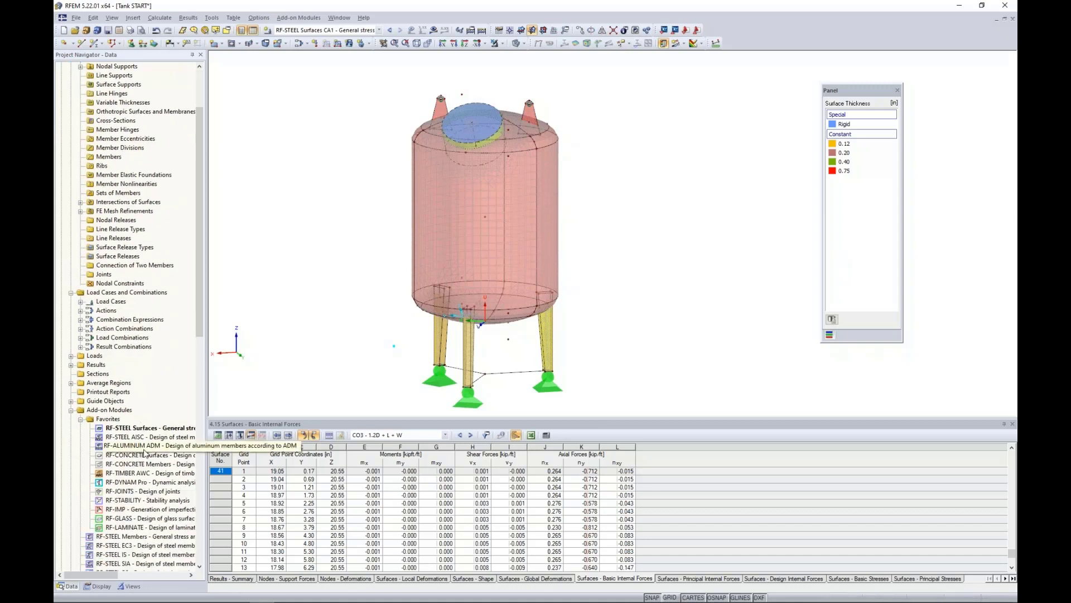
pyautogui.click(123, 502)
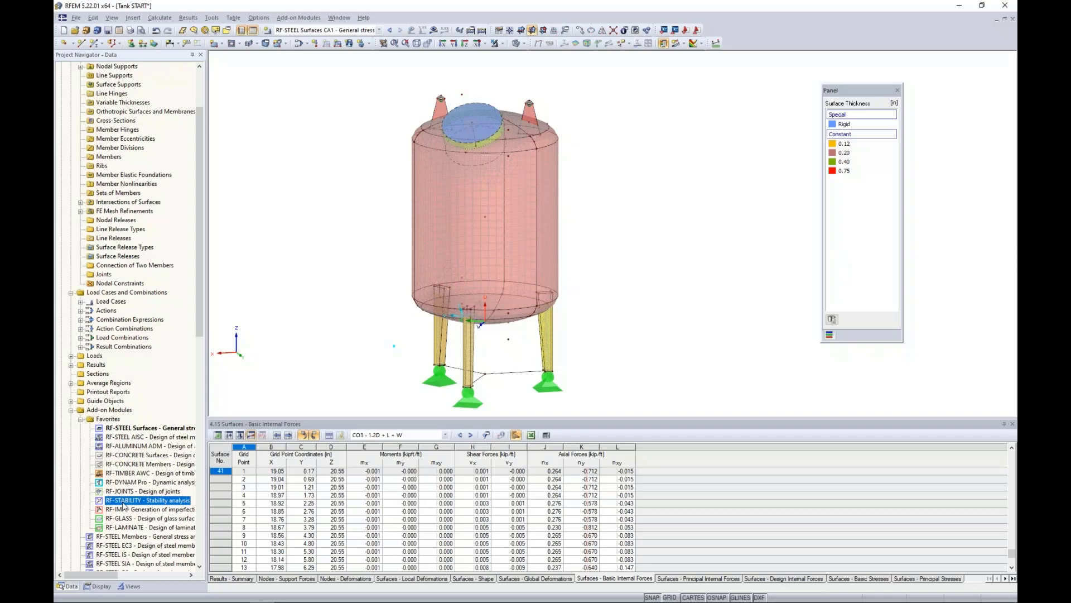
pyautogui.doubleClick(123, 502)
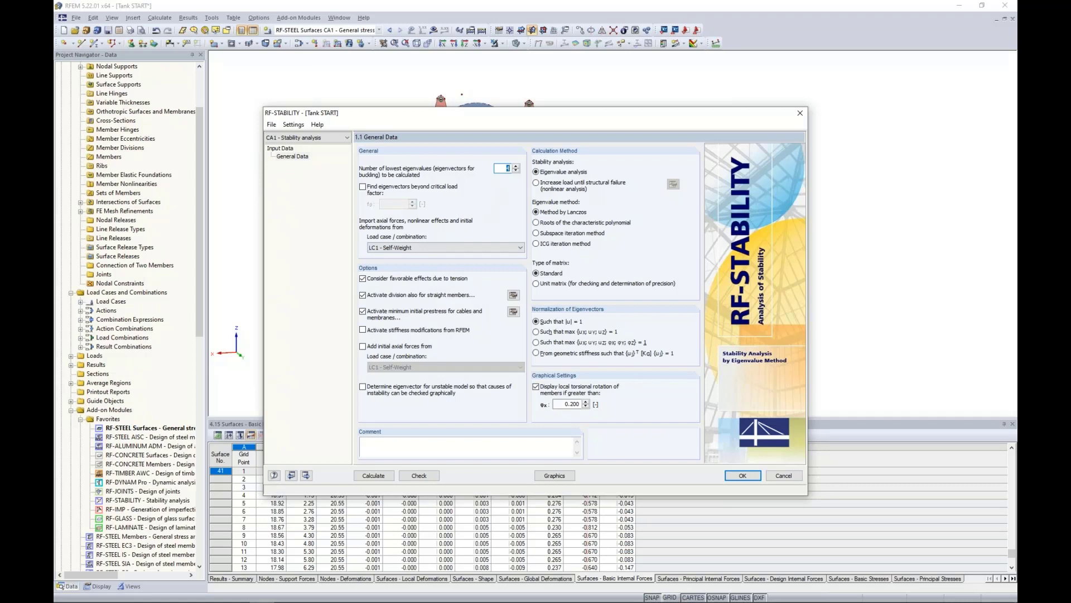
pyautogui.click(501, 169)
pyautogui.click(415, 249)
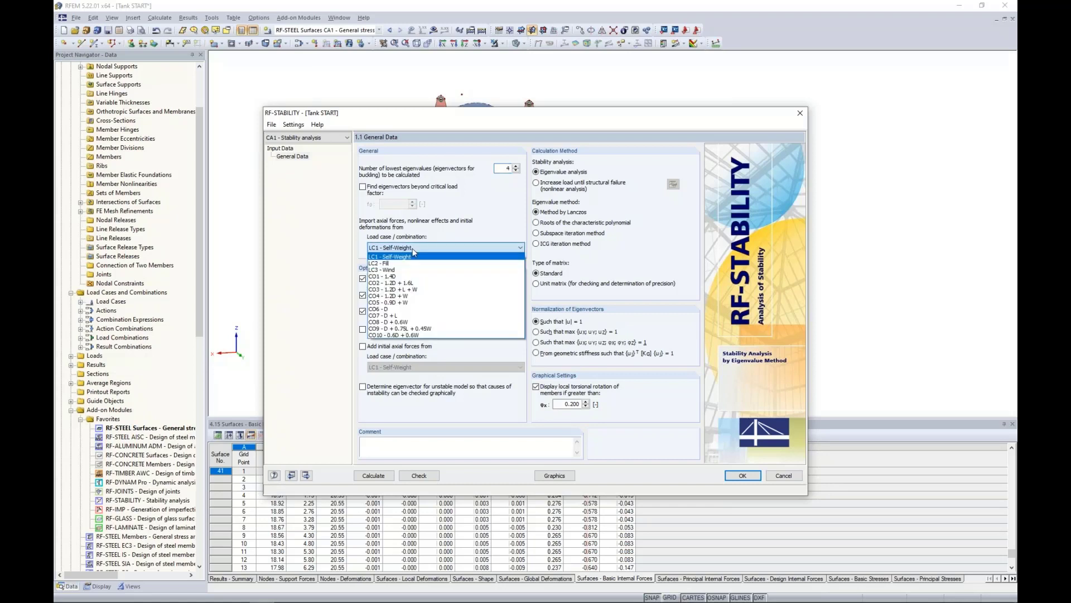
pyautogui.click(408, 290)
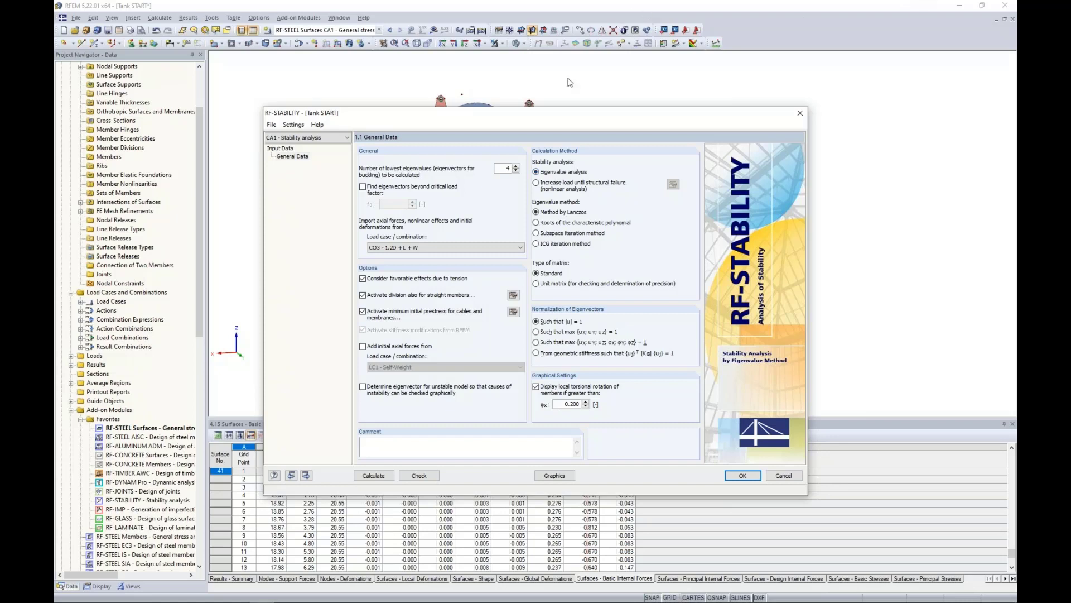
# Review the calculation parameters of the nonlinear method that increases load until structural failure, and return to eigenvalue analysis.
pyautogui.click(537, 185)
pyautogui.click(518, 325)
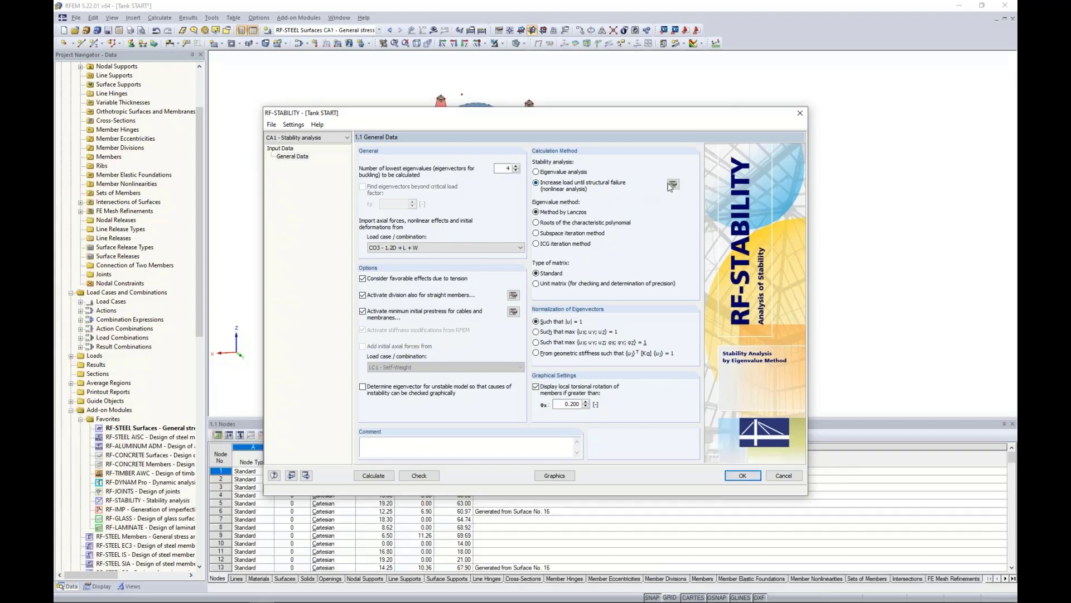
pyautogui.click(672, 185)
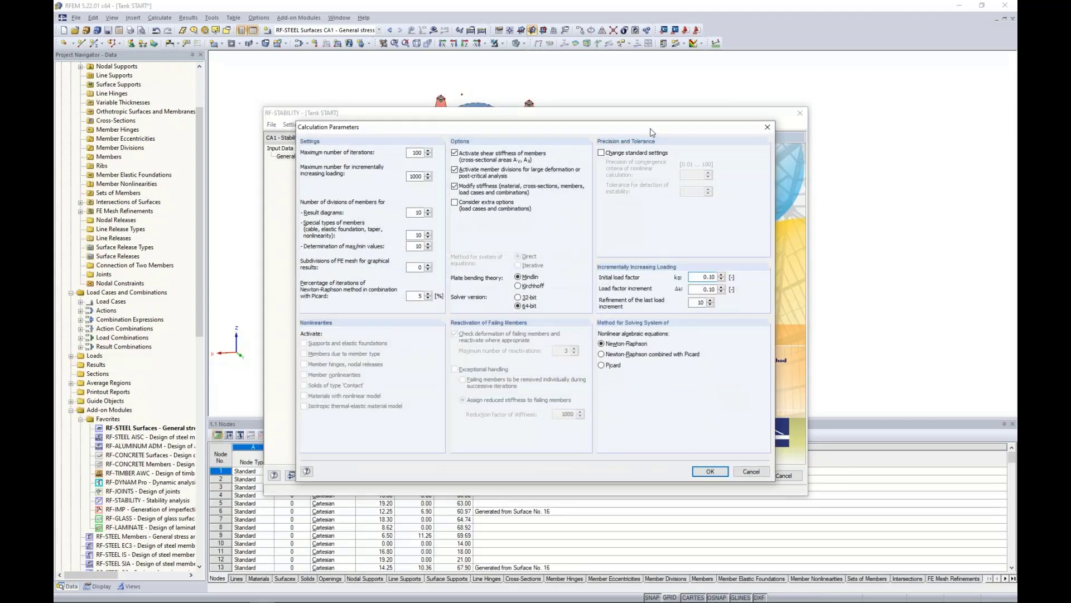
pyautogui.moveTo(650, 132); pyautogui.dragTo(646, 255)
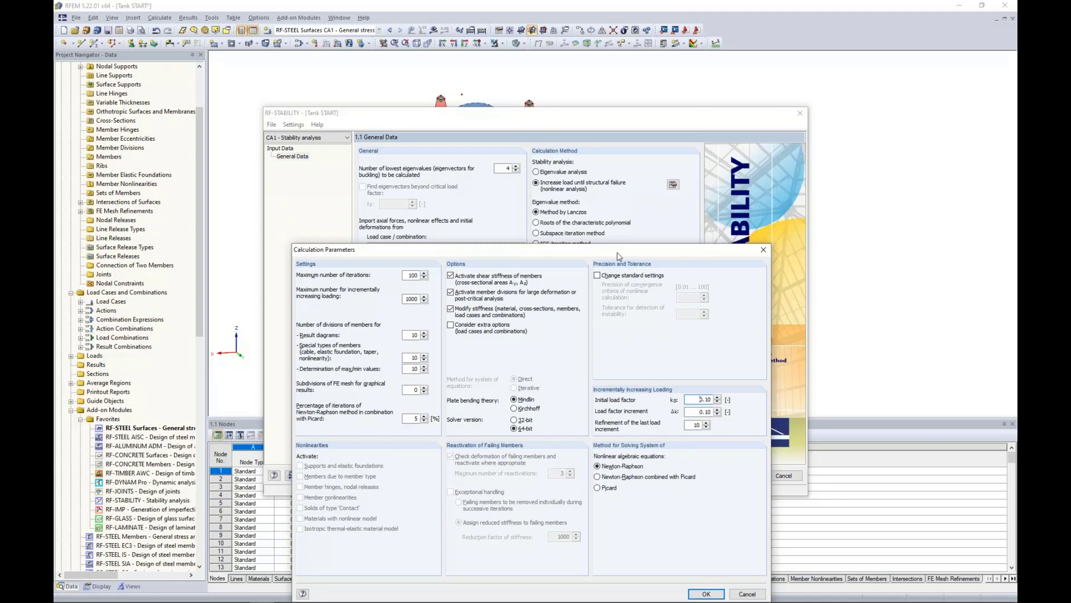
pyautogui.moveTo(621, 250); pyautogui.dragTo(630, 180)
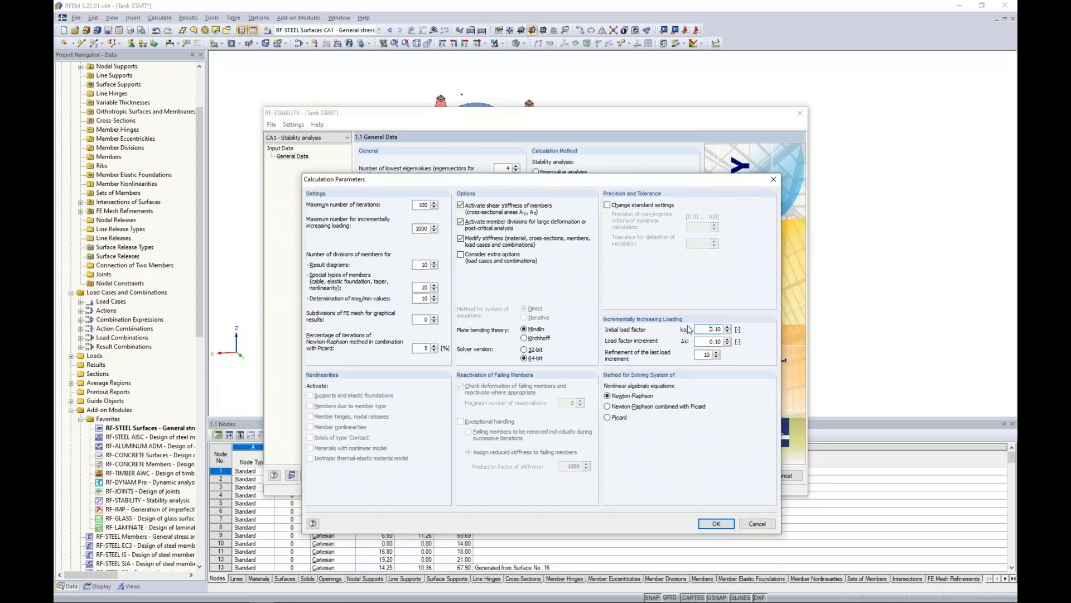
pyautogui.click(751, 522)
pyautogui.click(536, 171)
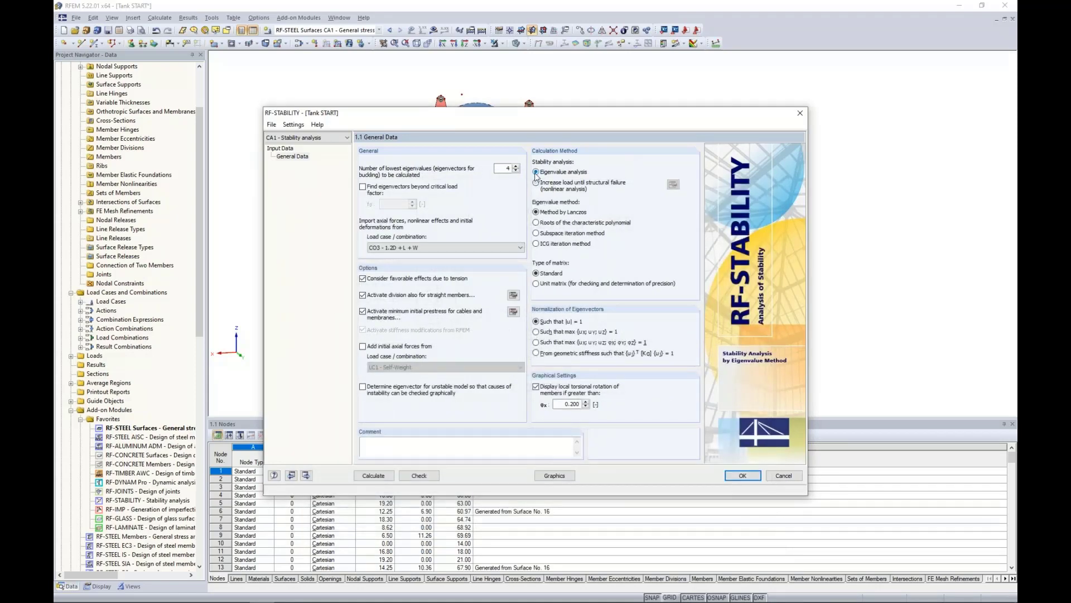
# Calculate the eigenvalue stability analysis and examine the buckling shapes of all four critical load factors on the tank.
pyautogui.click(374, 475)
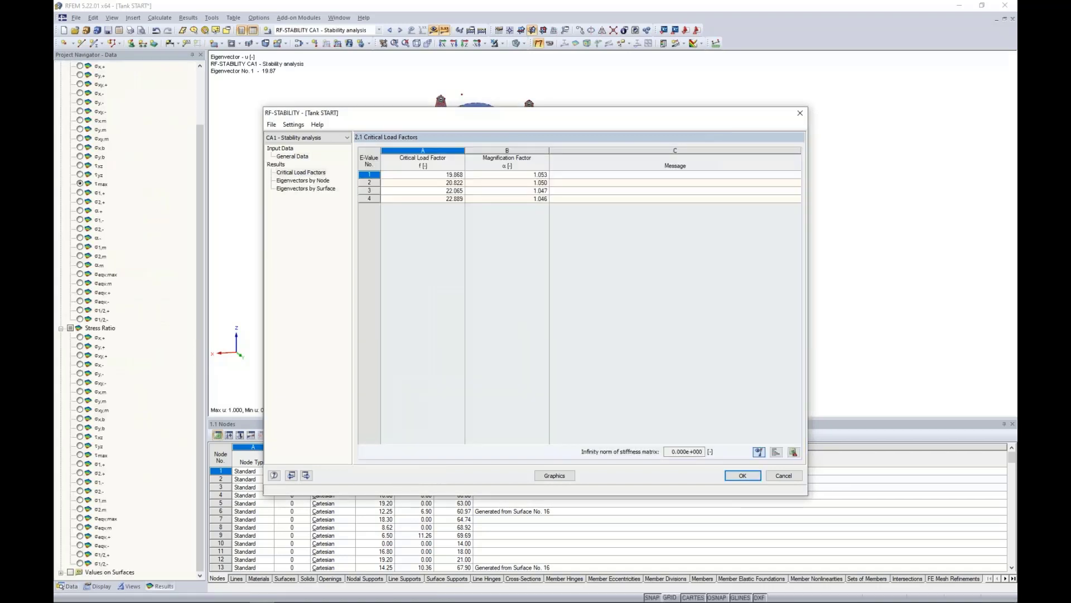
pyautogui.moveTo(481, 114); pyautogui.dragTo(487, 436)
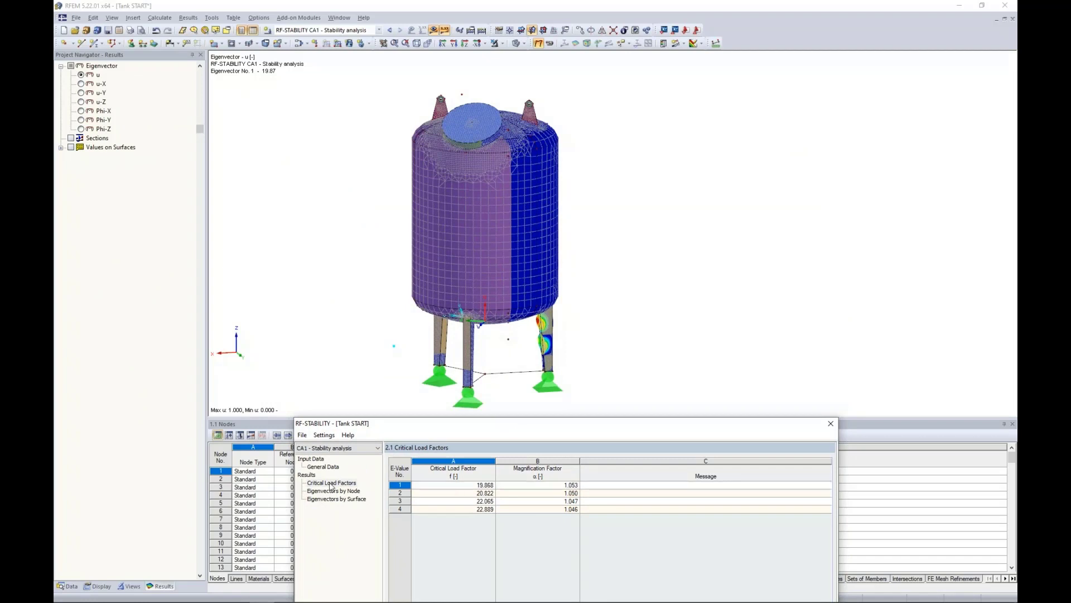
pyautogui.click(454, 494)
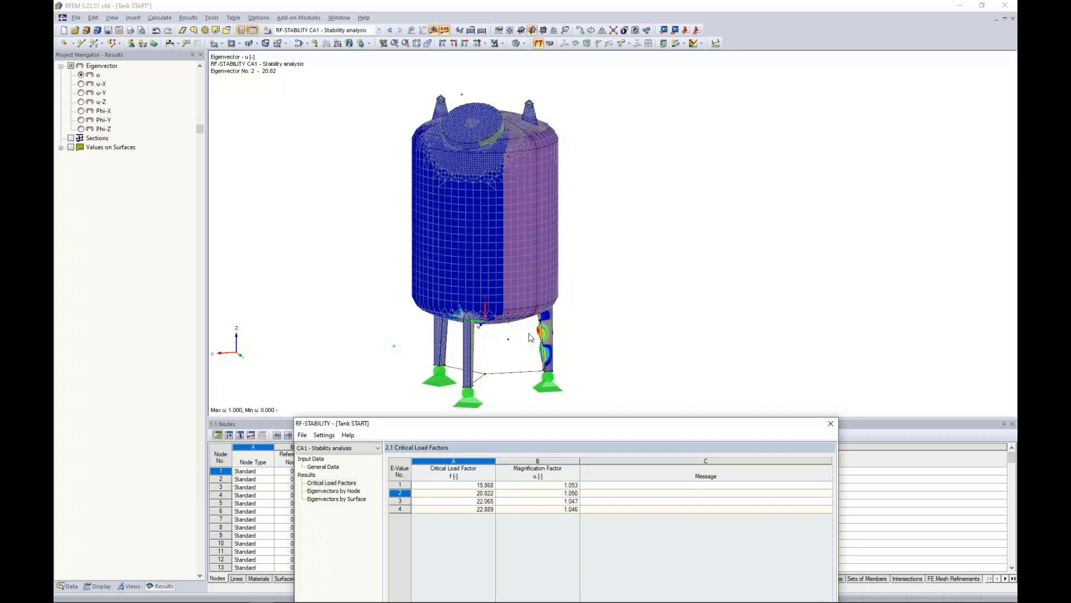
pyautogui.click(469, 501)
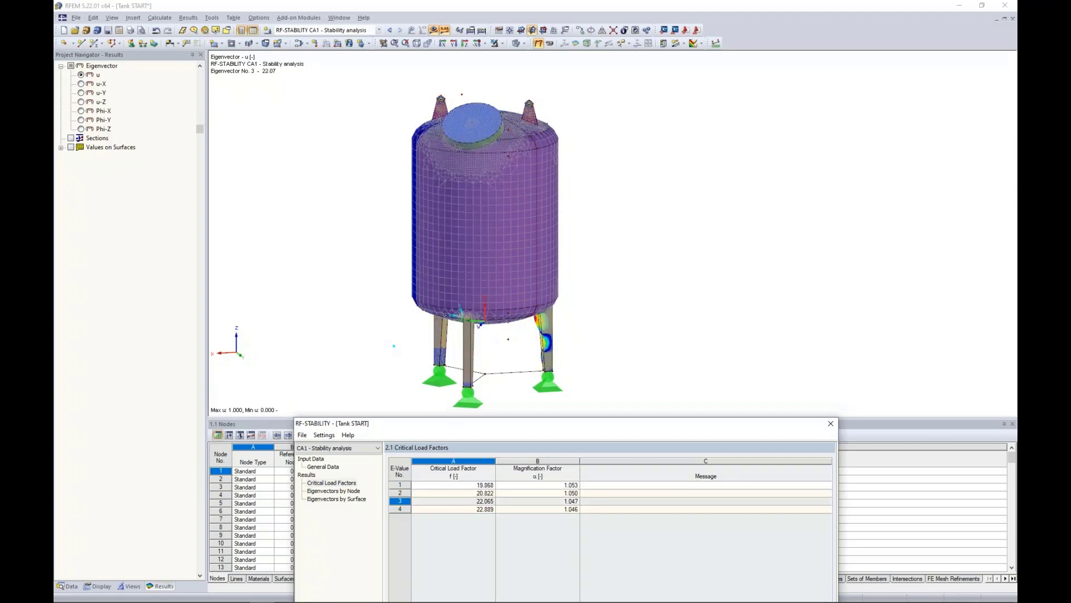
pyautogui.click(468, 509)
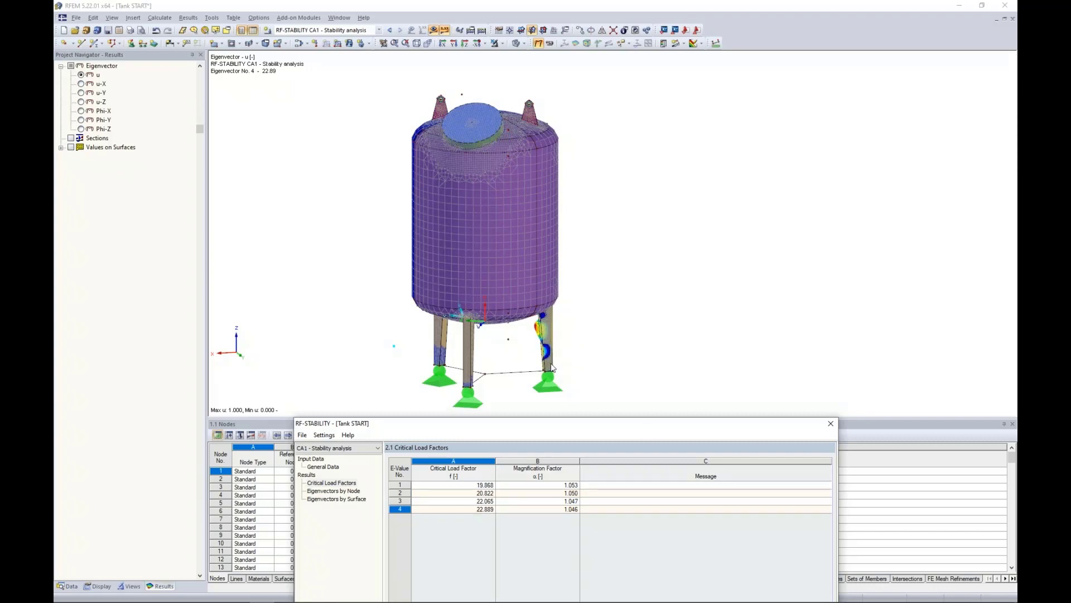
pyautogui.click(452, 485)
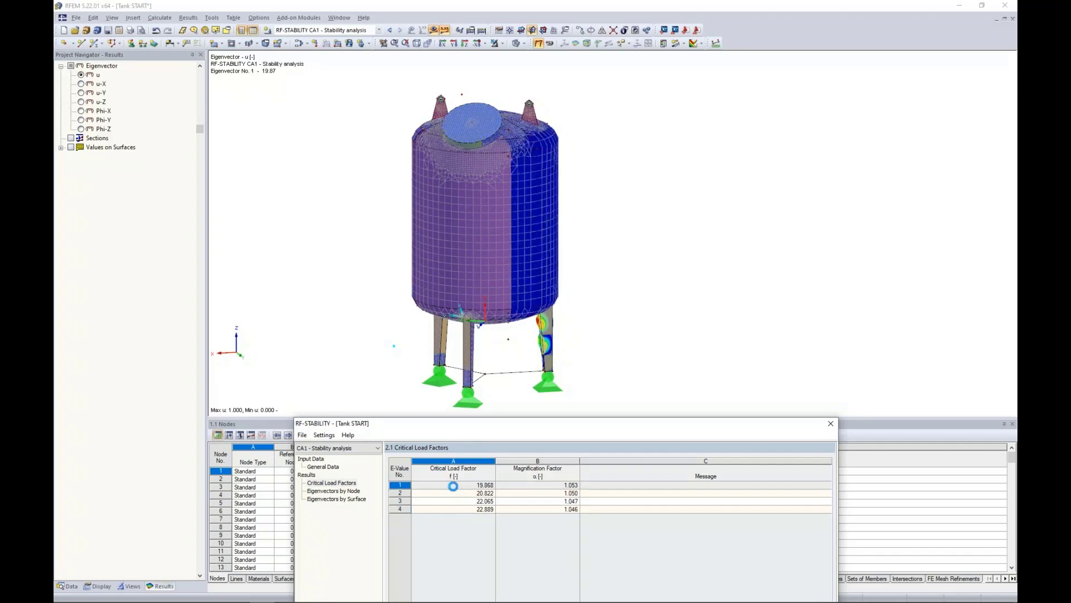
pyautogui.click(455, 493)
# Check the stability input data against the critical load factors and review the buckling shapes of eigenvalues 1 to 3 again.
pyautogui.moveTo(481, 424); pyautogui.dragTo(488, 136)
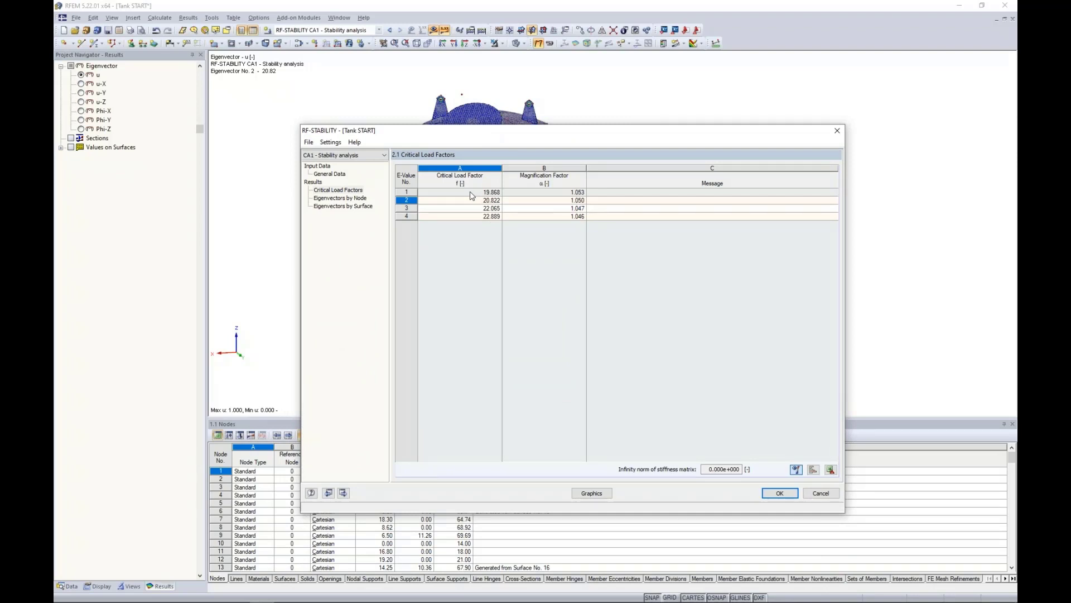
pyautogui.click(341, 175)
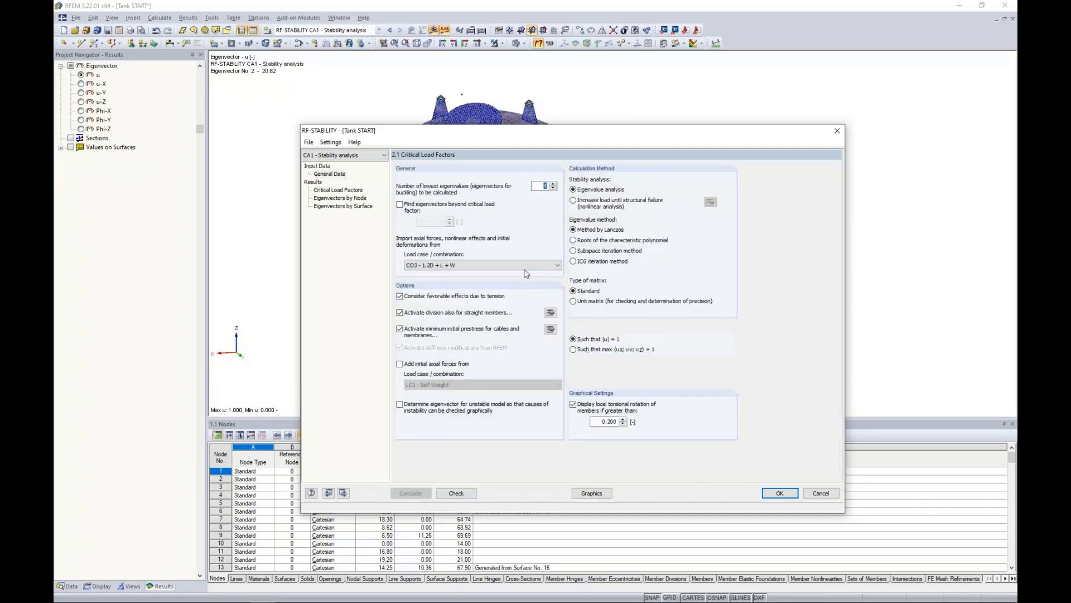
pyautogui.click(338, 190)
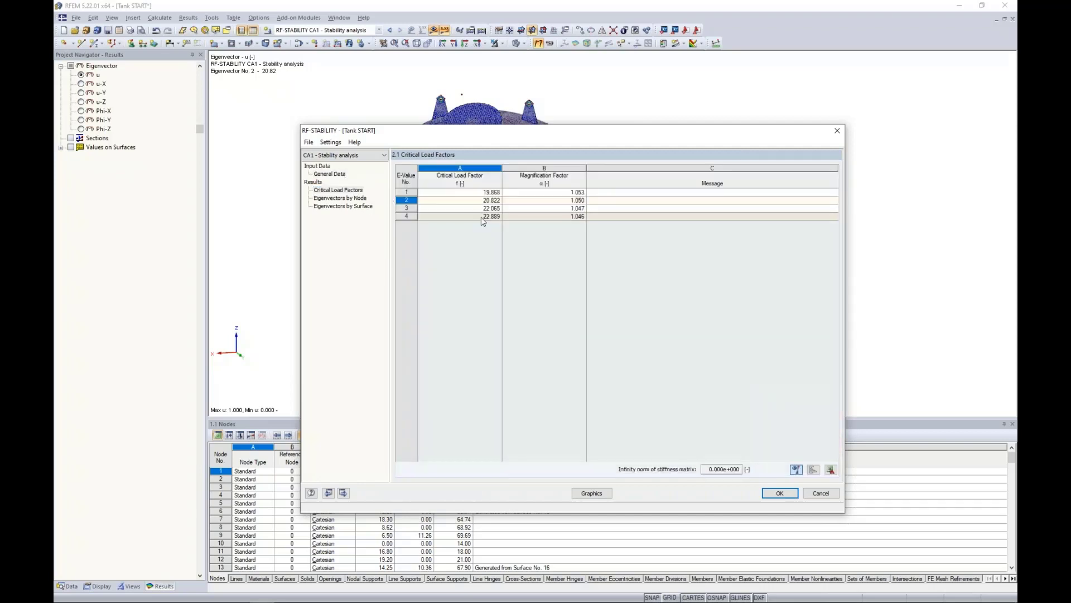
pyautogui.moveTo(507, 134); pyautogui.dragTo(502, 404)
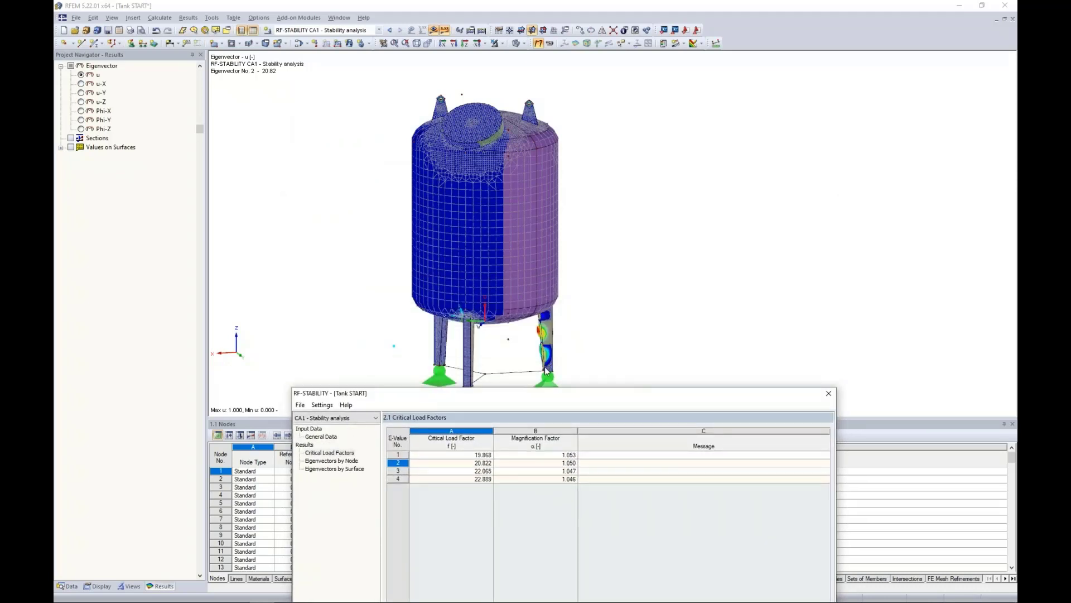
pyautogui.click(473, 456)
pyautogui.click(472, 462)
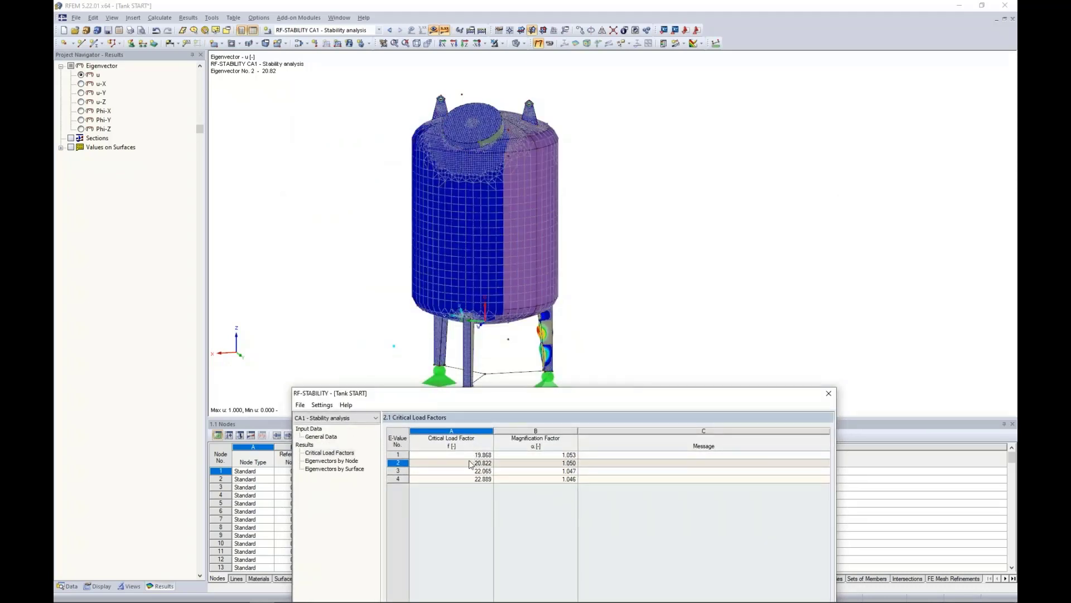
pyautogui.click(468, 470)
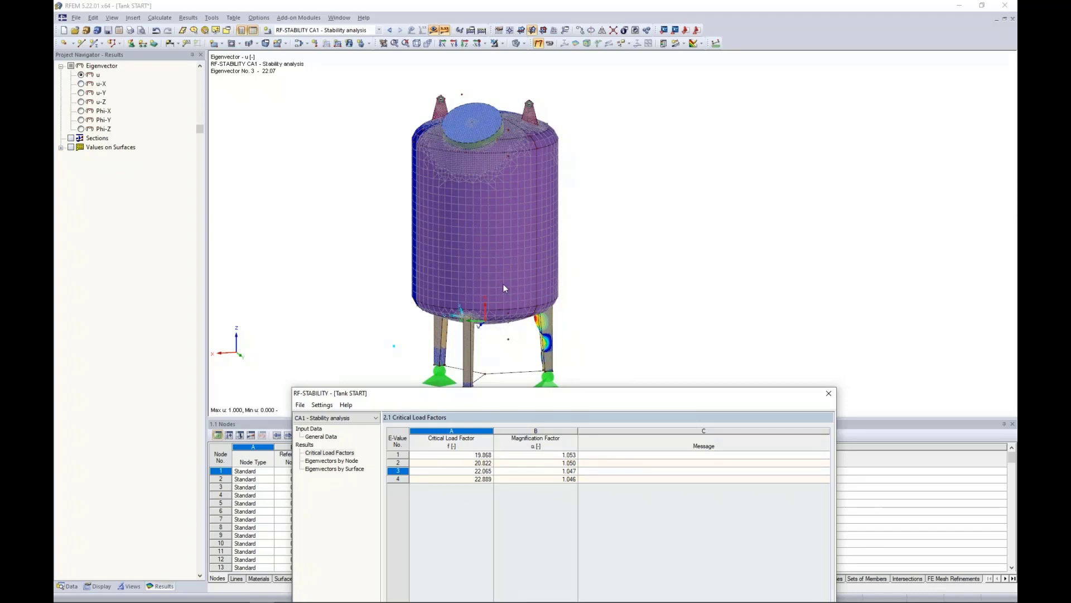
pyautogui.moveTo(496, 396); pyautogui.dragTo(504, 180)
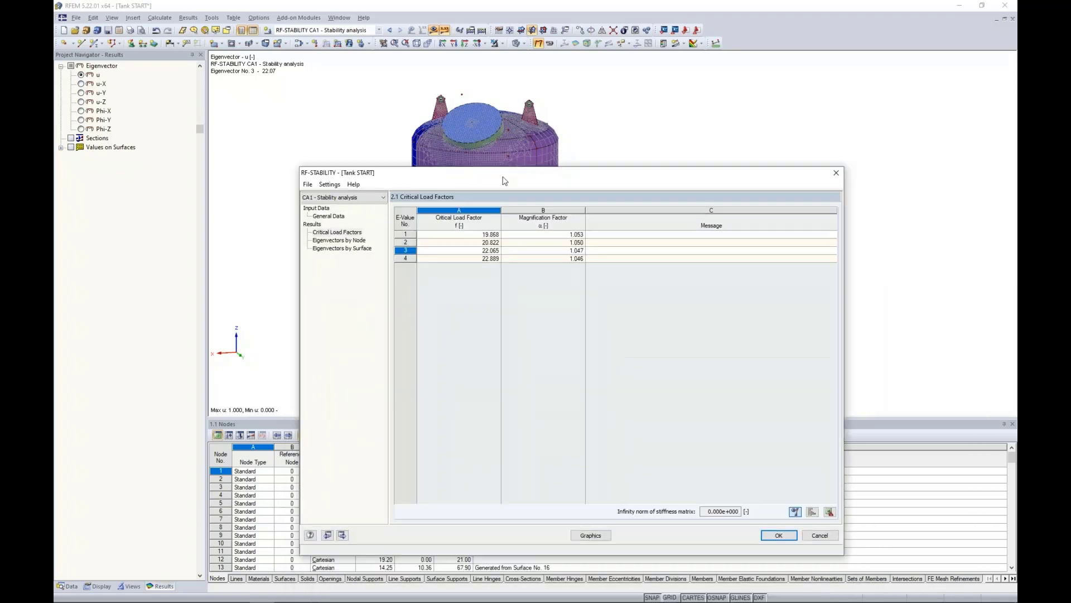
pyautogui.click(474, 234)
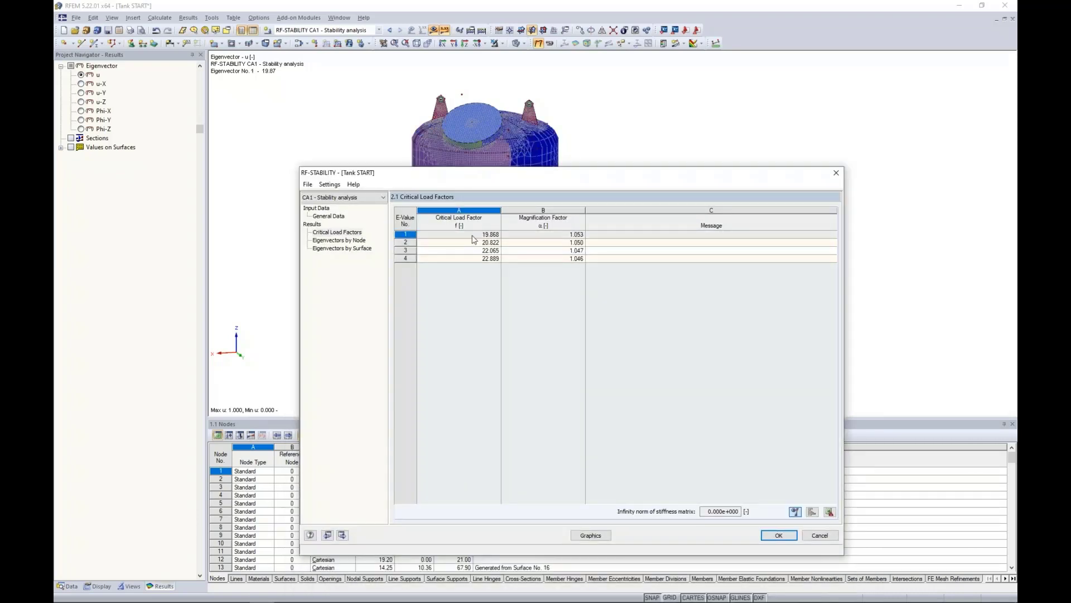
# Display the first eigenvalue's buckling shape on the model and inspect the tank legs with the RF-STABILITY CA1 results active.
pyautogui.click(591, 535)
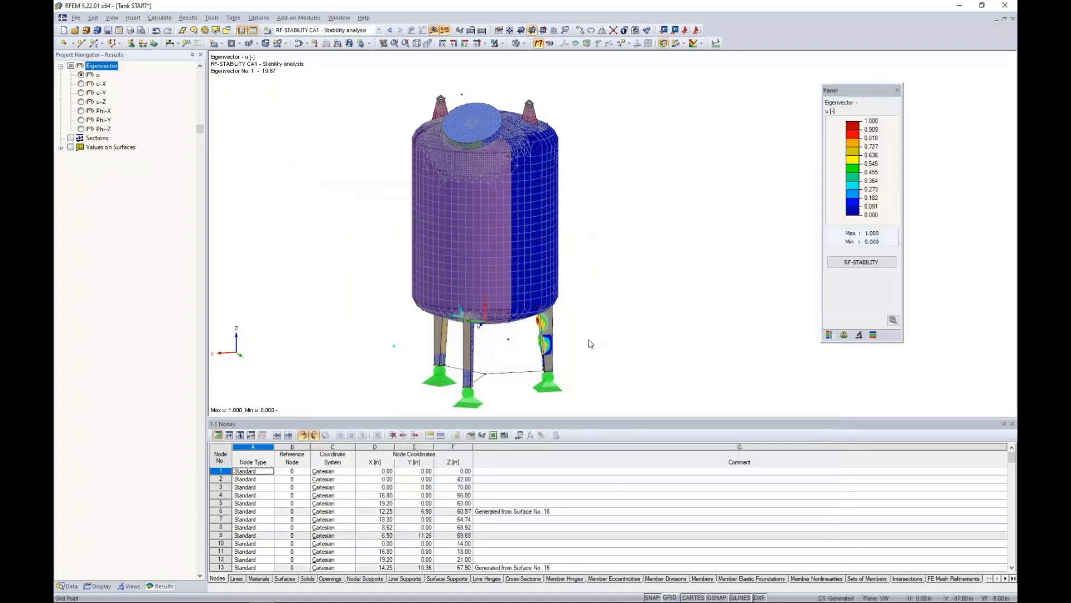
pyautogui.scroll(5, 548, 354)
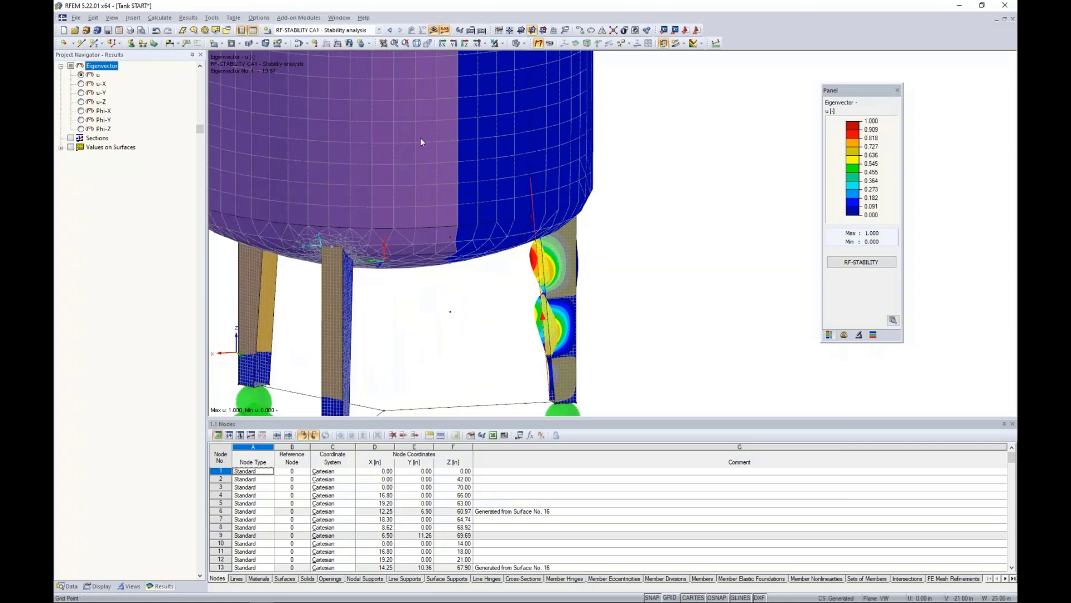
pyautogui.click(290, 32)
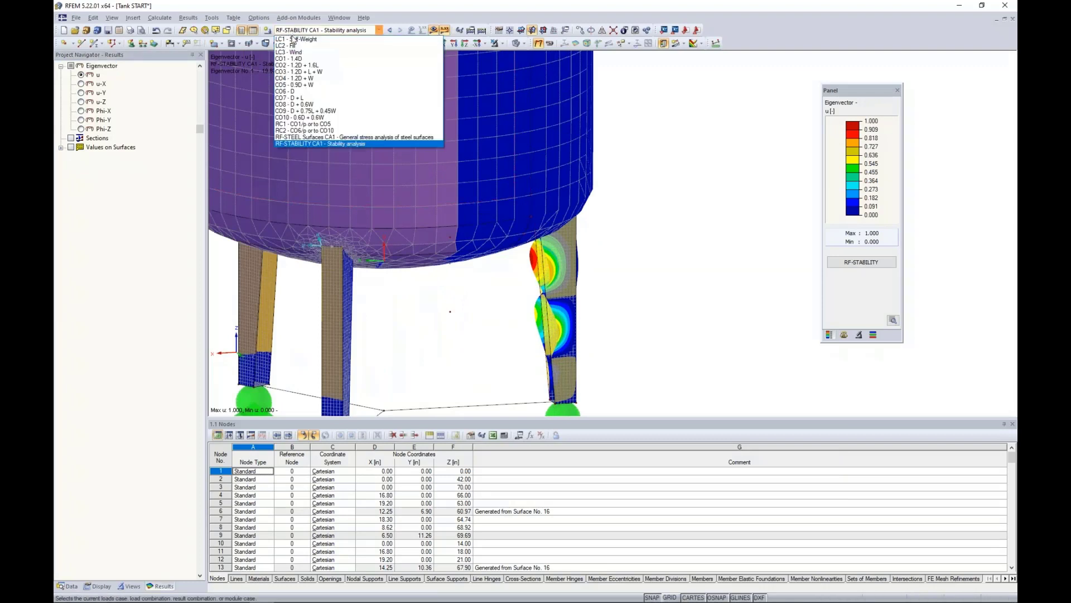
pyautogui.click(297, 143)
pyautogui.keyDown('ctrl'); pyautogui.moveTo(414, 308); pyautogui.dragTo(530, 259, button='middle'); pyautogui.keyUp('ctrl')
pyautogui.scroll(1, 585, 289)
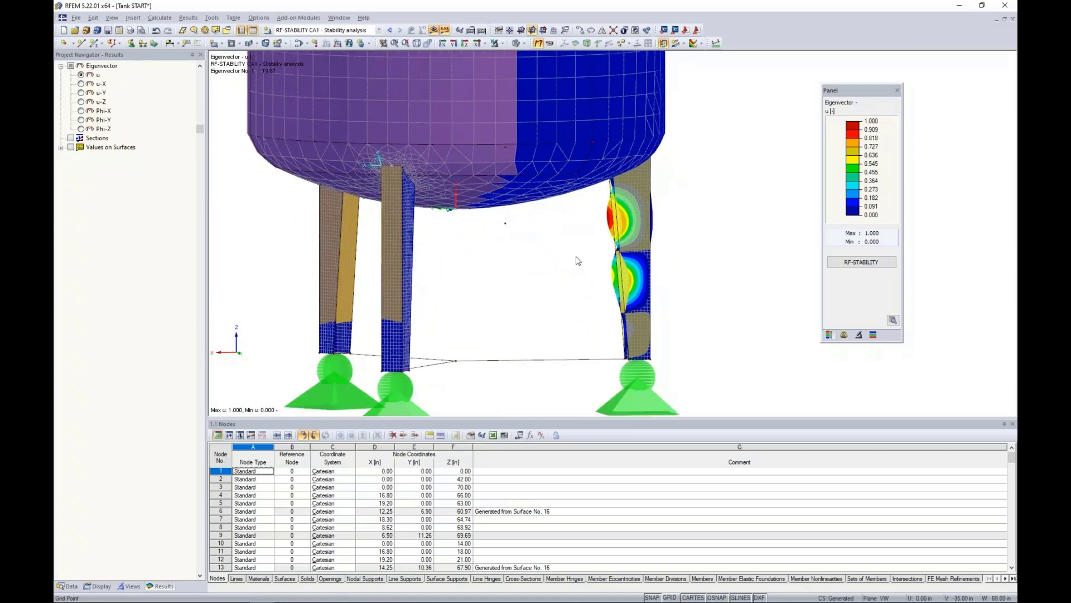
pyautogui.scroll(1, 576, 258)
# Review the buckling shapes of eigenvectors 2, 3 and 4 on the legs and return to eigenvector 1.
pyautogui.click(844, 335)
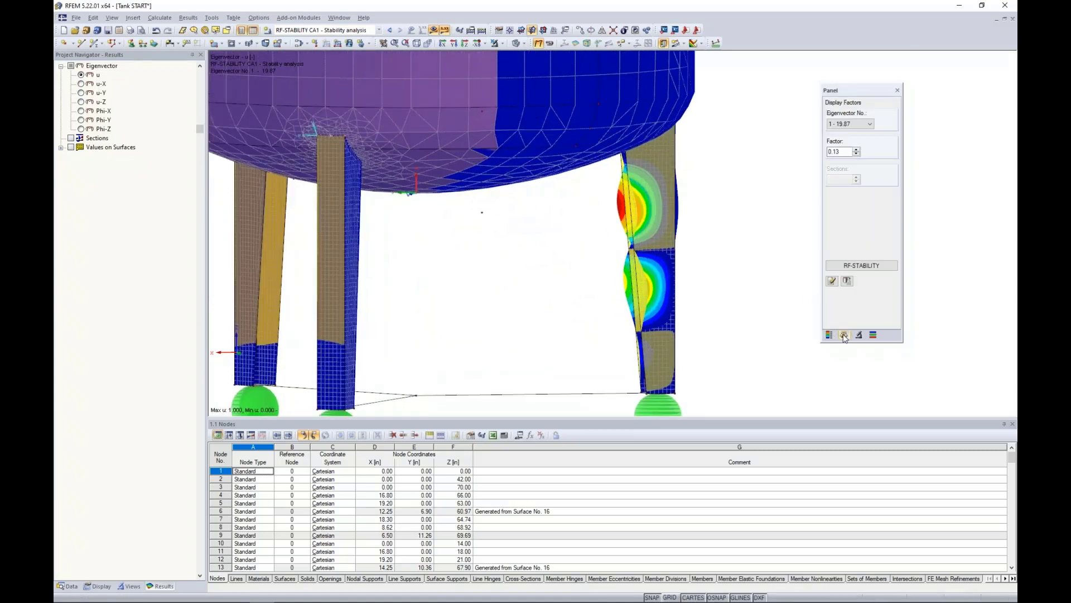
pyautogui.click(866, 124)
pyautogui.click(861, 141)
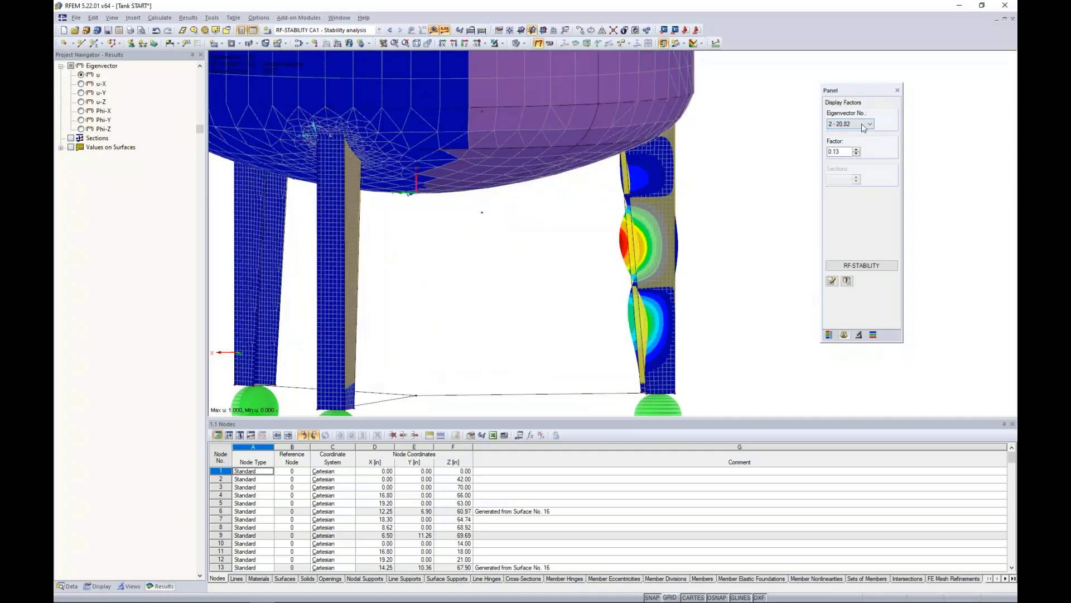
pyautogui.click(869, 124)
pyautogui.click(856, 150)
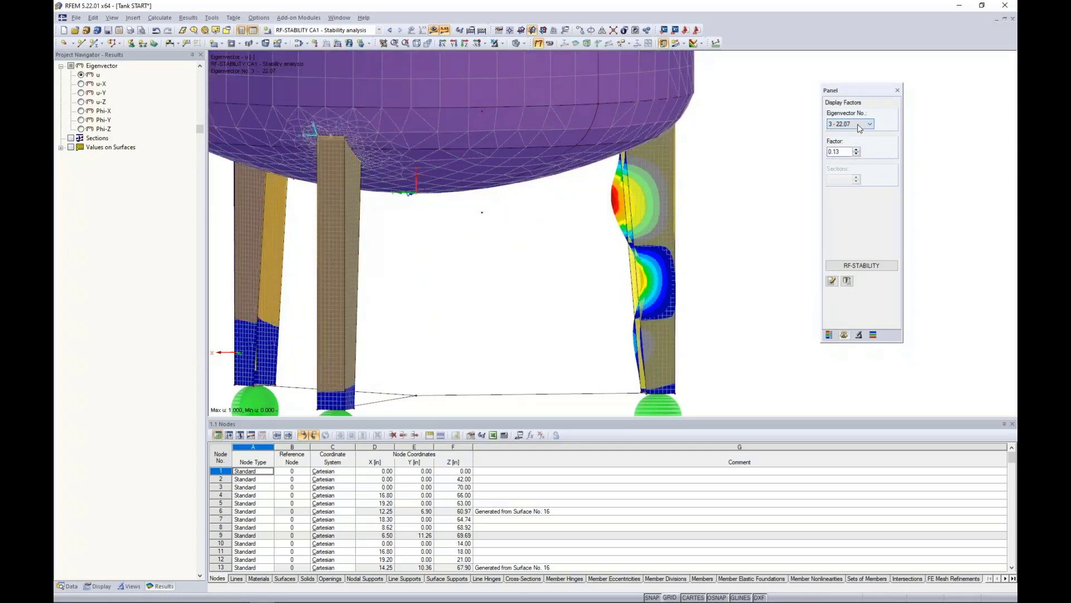
pyautogui.click(869, 124)
pyautogui.click(854, 156)
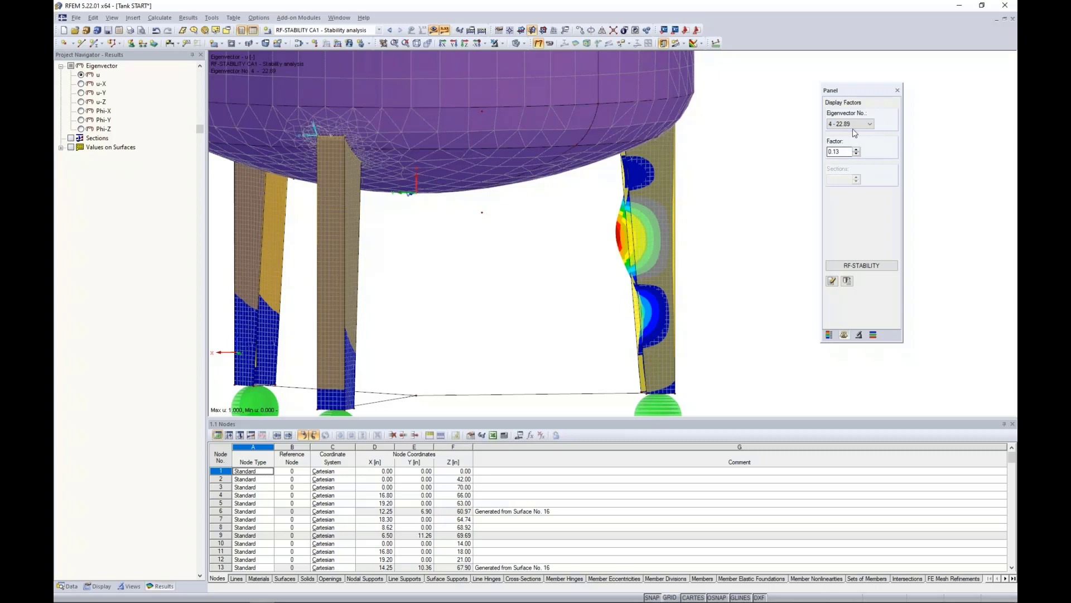
pyautogui.moveTo(718, 240); pyautogui.dragTo(677, 227, button='middle')
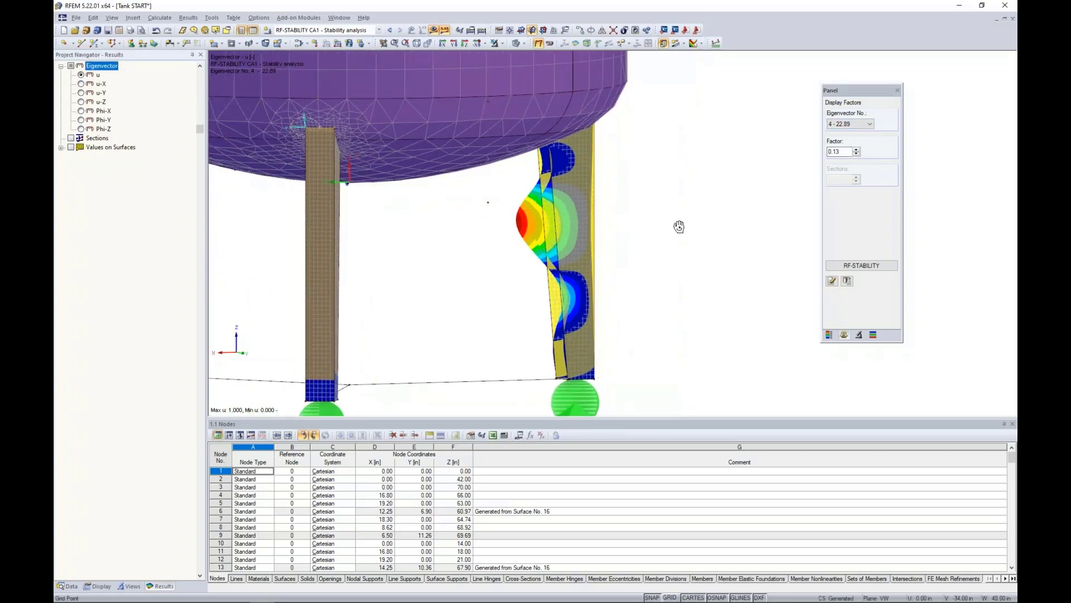
pyautogui.click(850, 124)
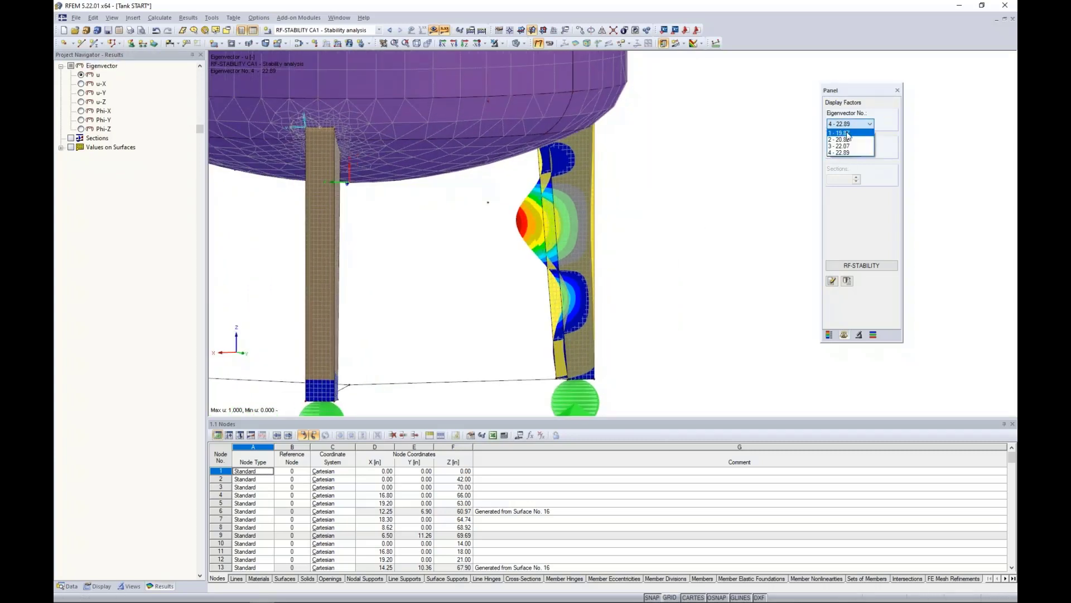
pyautogui.click(848, 132)
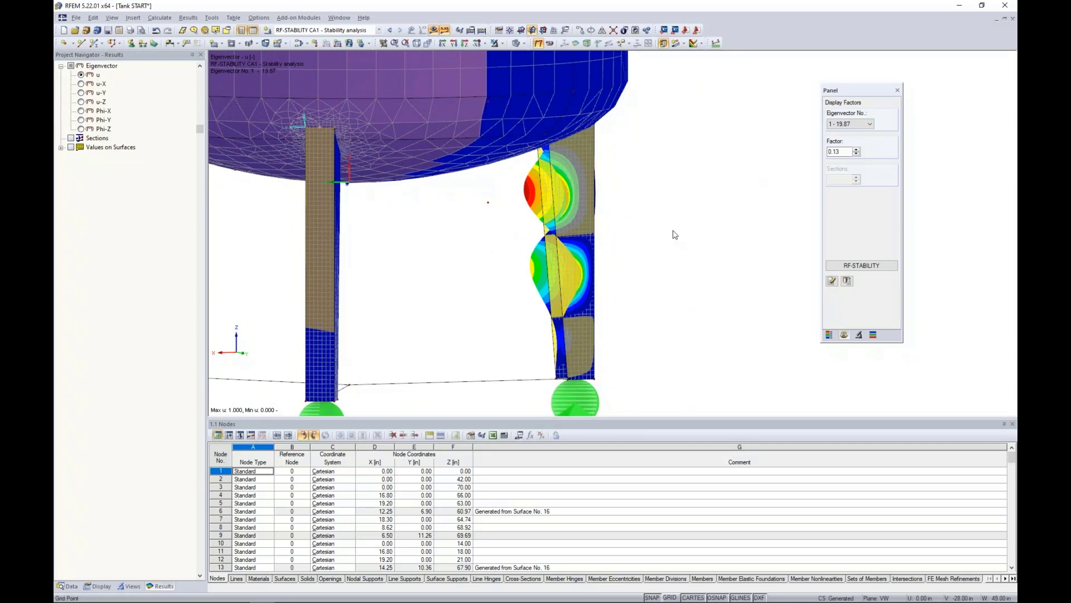
# Open the result diagram along the buckled leg's edge line and show the eigenvector components u and u-Y.
pyautogui.rightClick(555, 216)
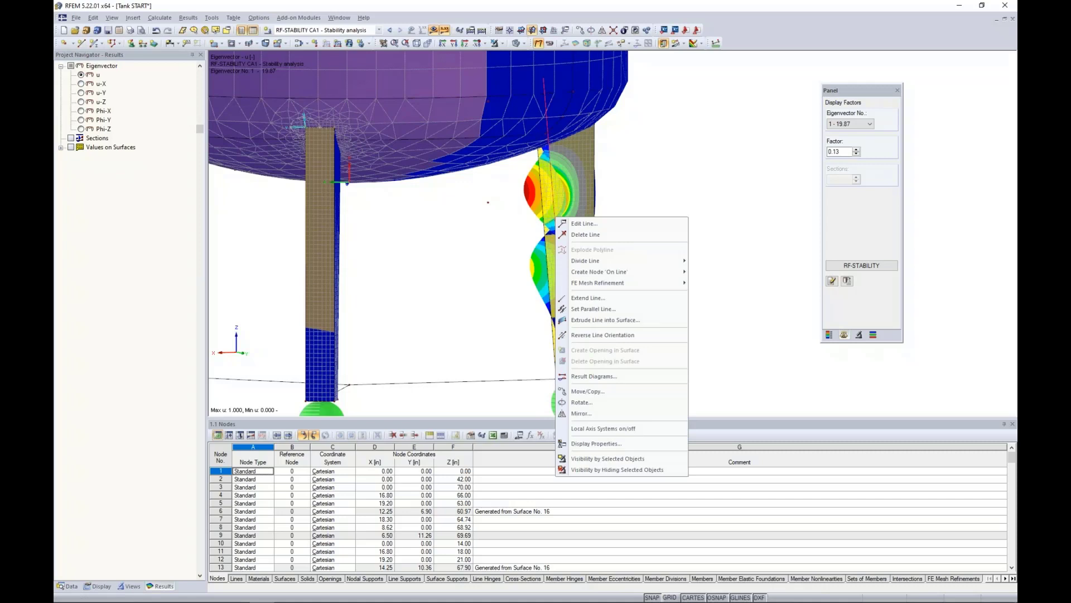
pyautogui.click(581, 377)
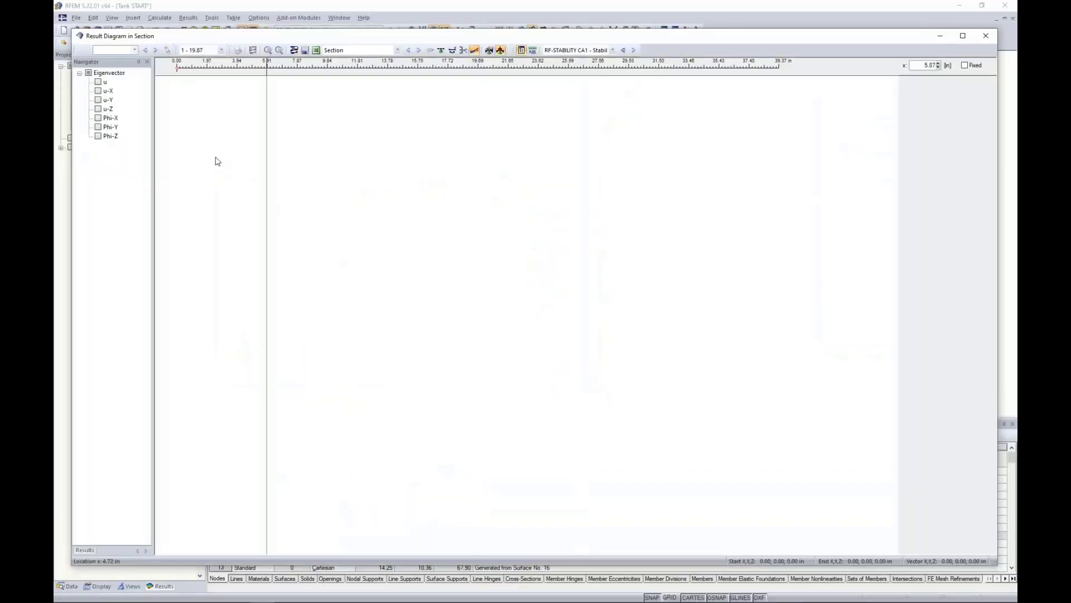
pyautogui.click(98, 82)
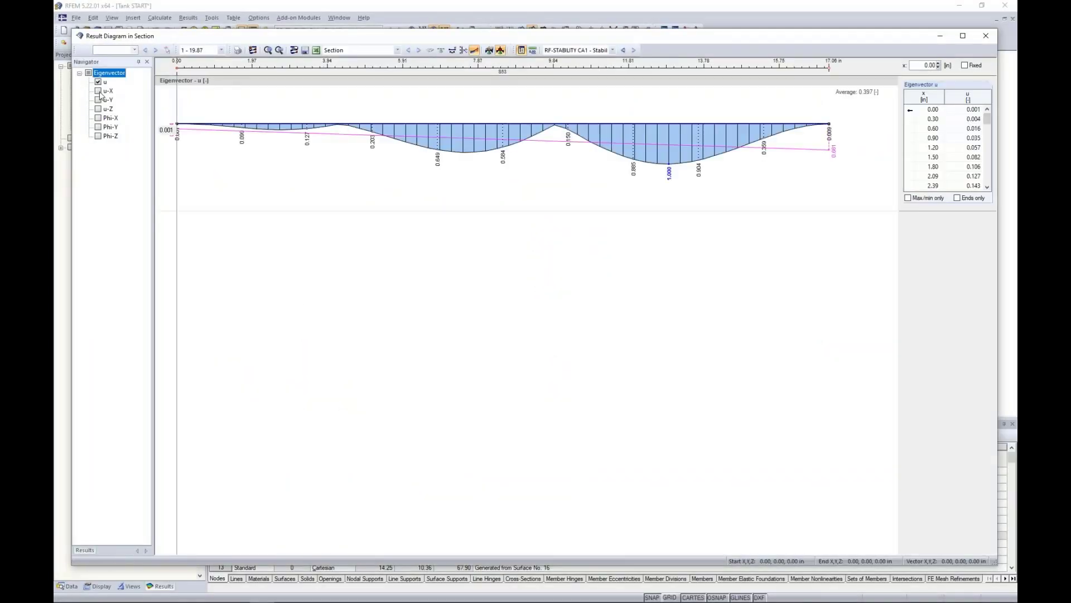
pyautogui.click(98, 91)
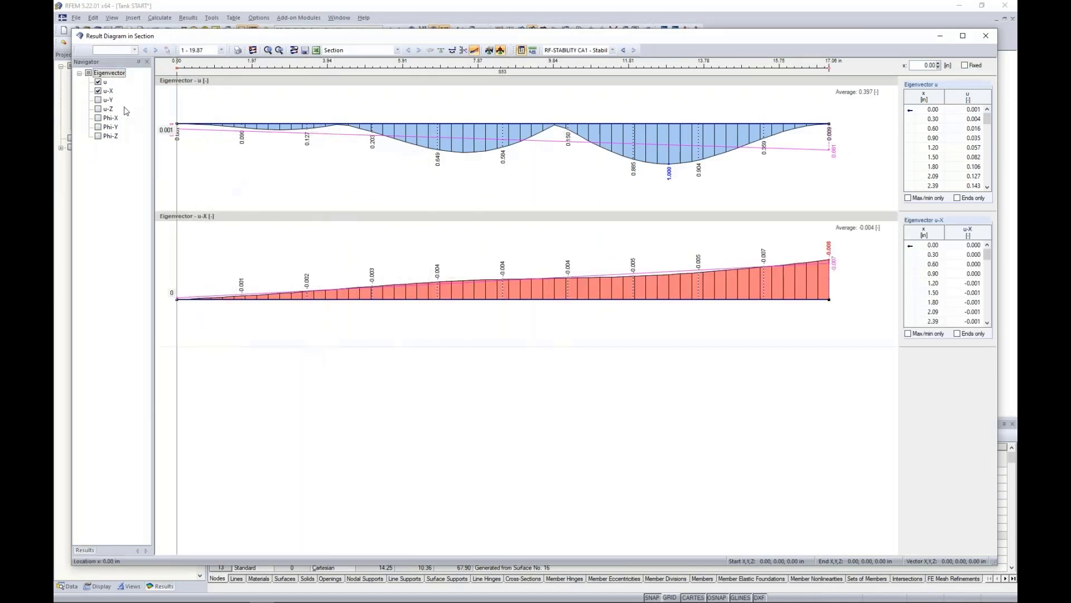
pyautogui.click(99, 92)
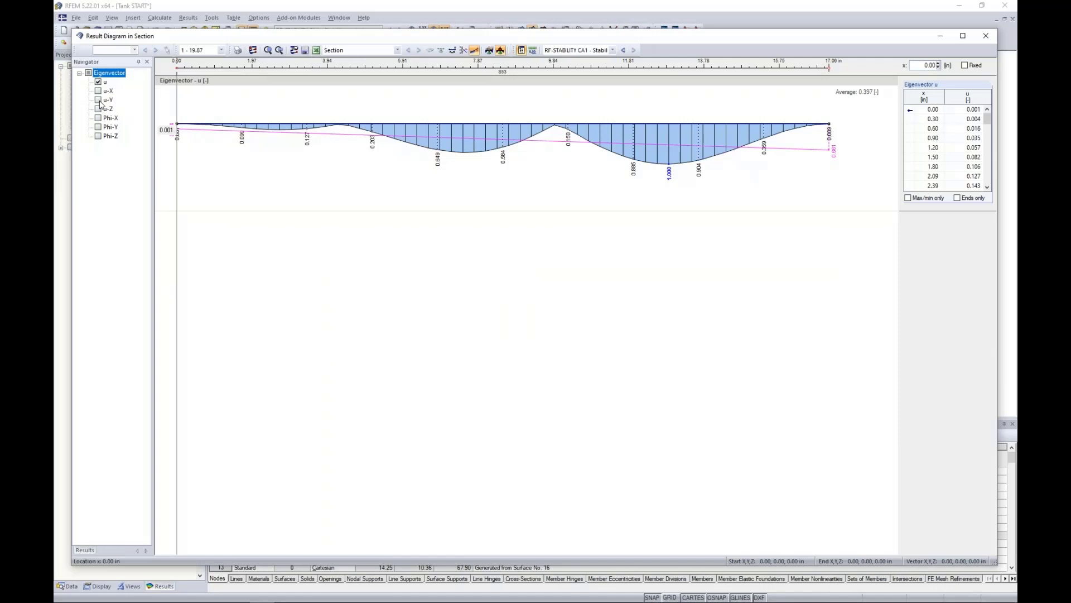
pyautogui.click(99, 101)
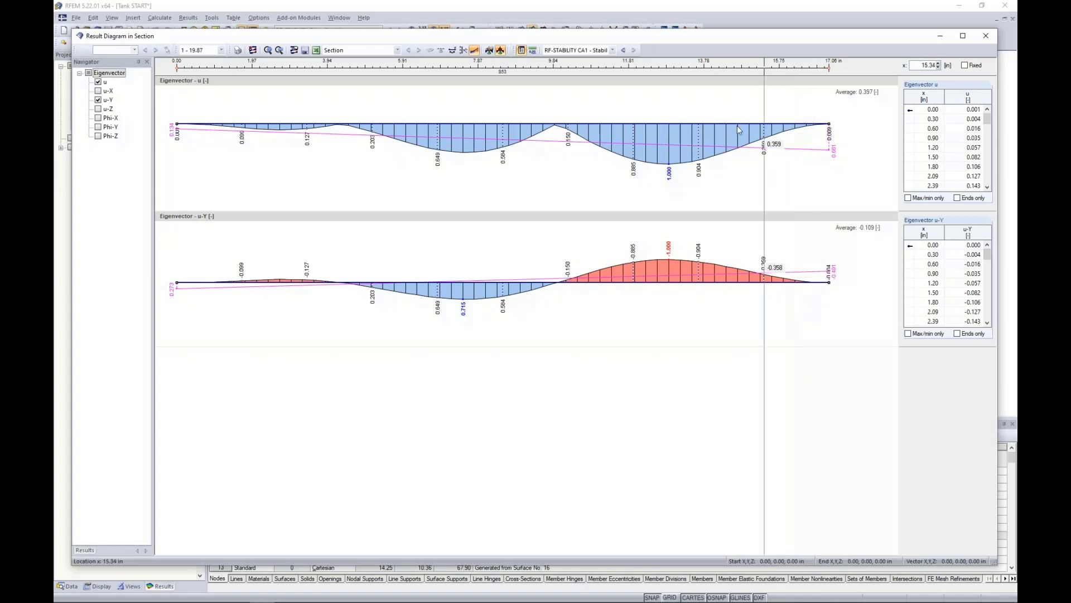
# Compare the u and u-Y diagrams with the buckled leg in the model and close the result diagram.
pyautogui.moveTo(717, 36); pyautogui.dragTo(705, 125)
pyautogui.moveTo(704, 170); pyautogui.dragTo(708, 351)
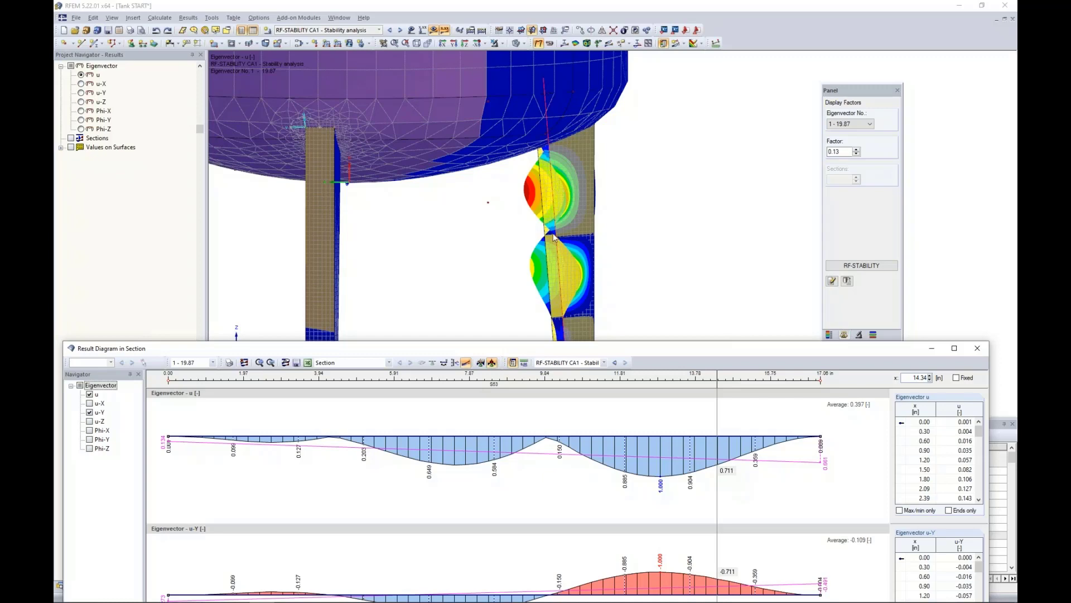
pyautogui.moveTo(563, 355); pyautogui.dragTo(585, 126)
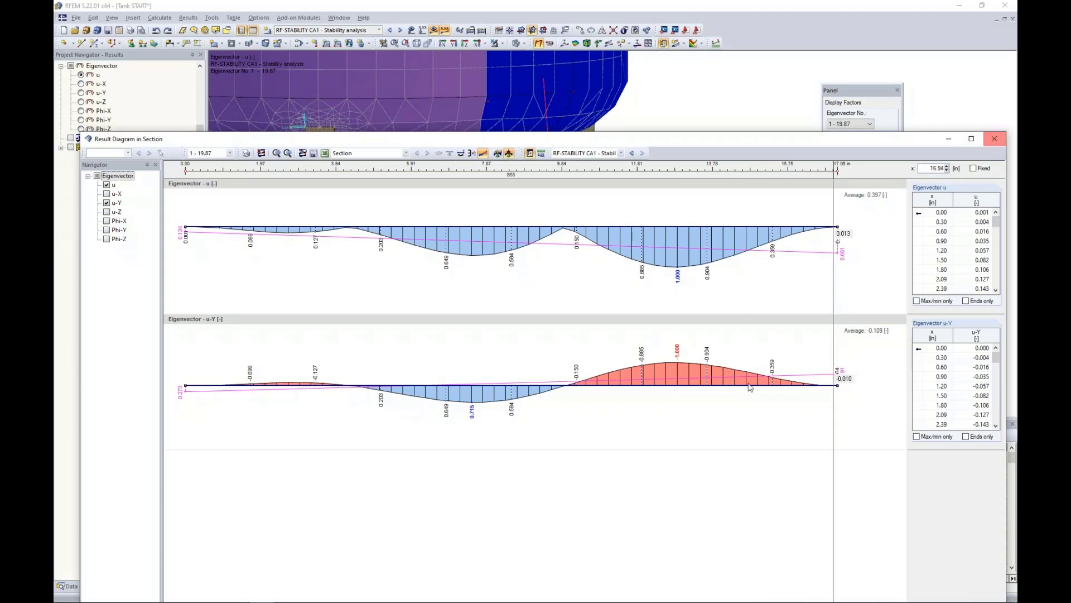
pyautogui.click(999, 141)
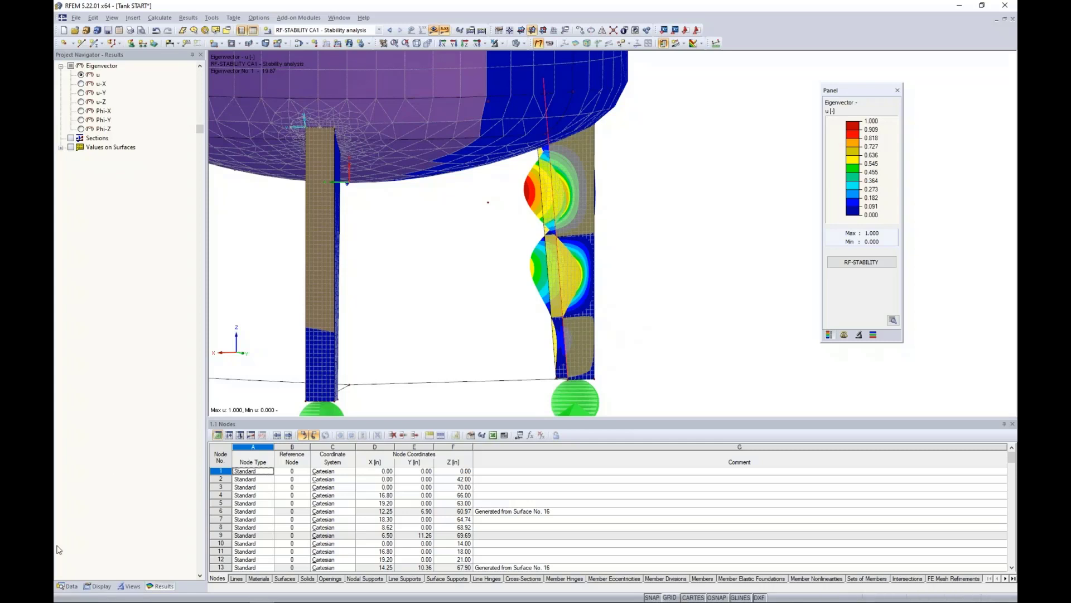
# Generate a pre-deformed FE mesh in RF-IMP from buckling mode 1 of RF-STABILITY CA1 with a maximum ordinate of 0.014 in.
pyautogui.click(68, 586)
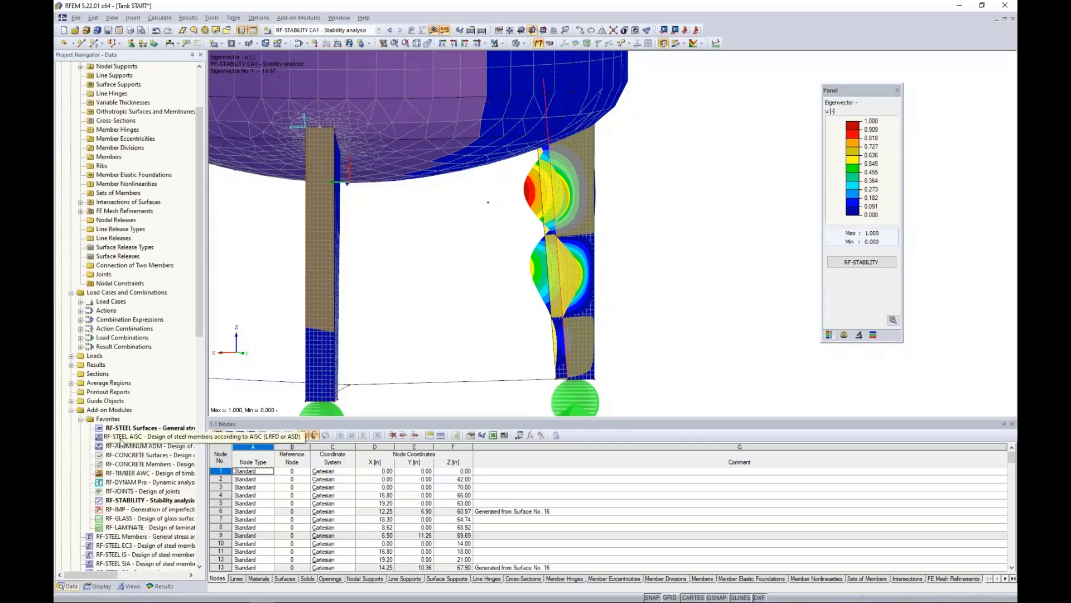
pyautogui.doubleClick(139, 509)
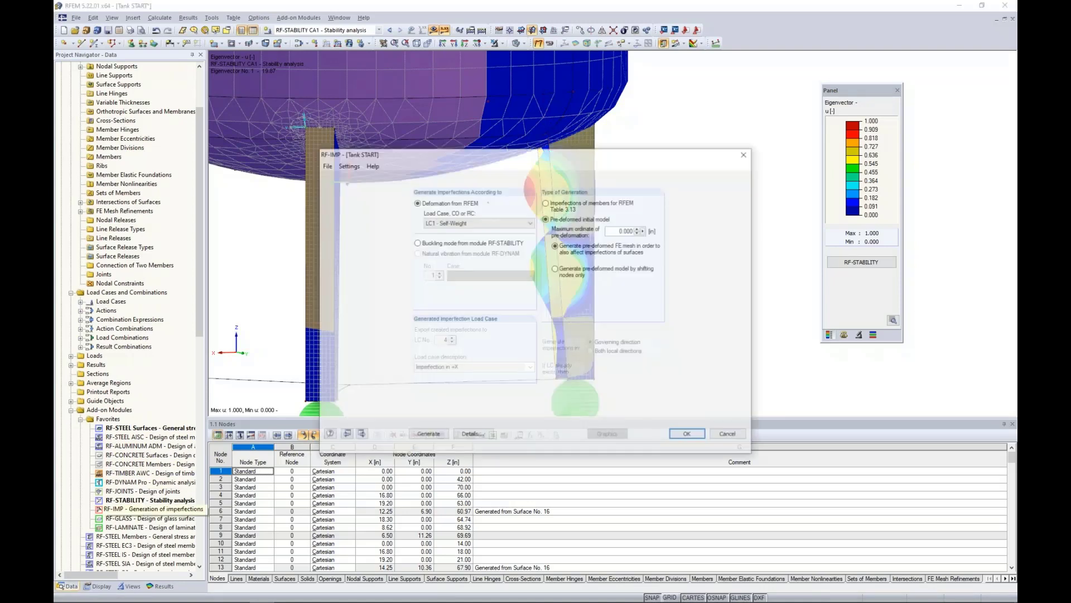
pyautogui.click(416, 243)
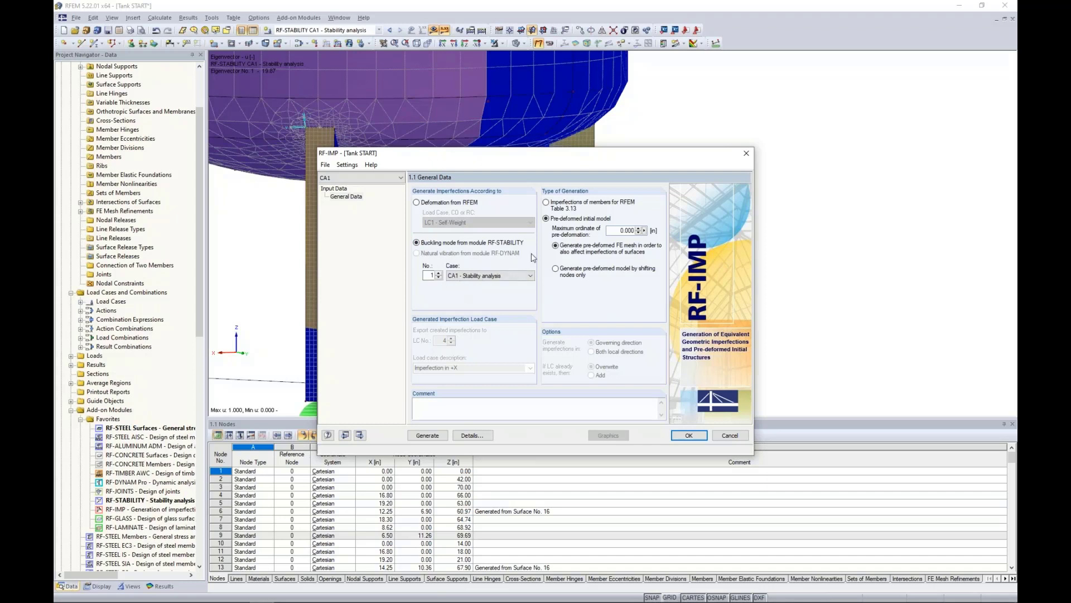
pyautogui.doubleClick(630, 230)
pyautogui.write('0.014')
pyautogui.click(427, 435)
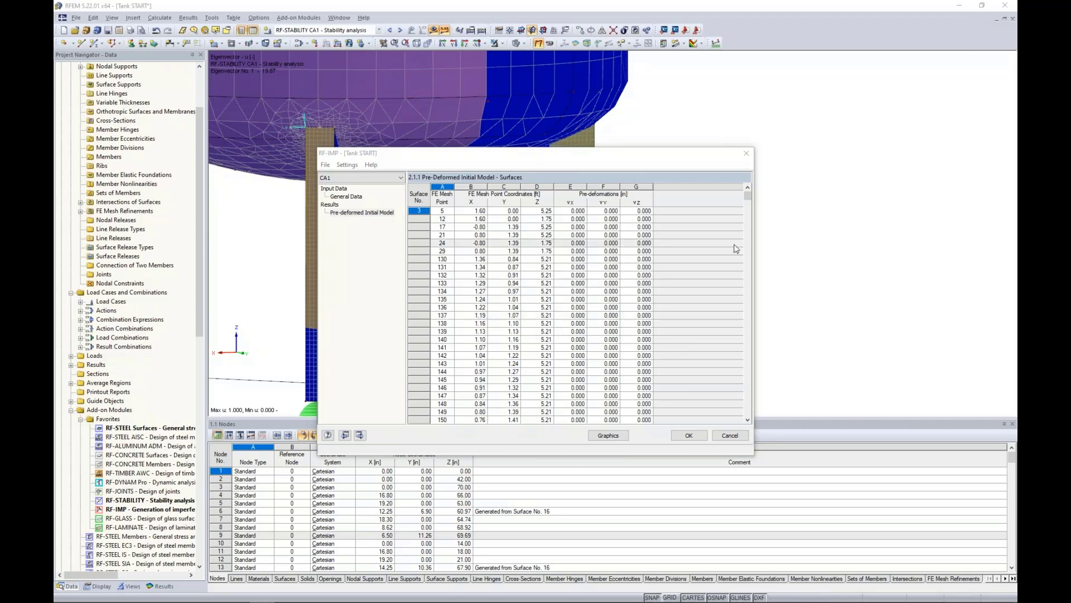
# Check the surfaces' FE mesh pre-deformations against the buckled leg and accept the generated imperfection.
pyautogui.click(749, 198)
pyautogui.moveTo(749, 199); pyautogui.dragTo(748, 202)
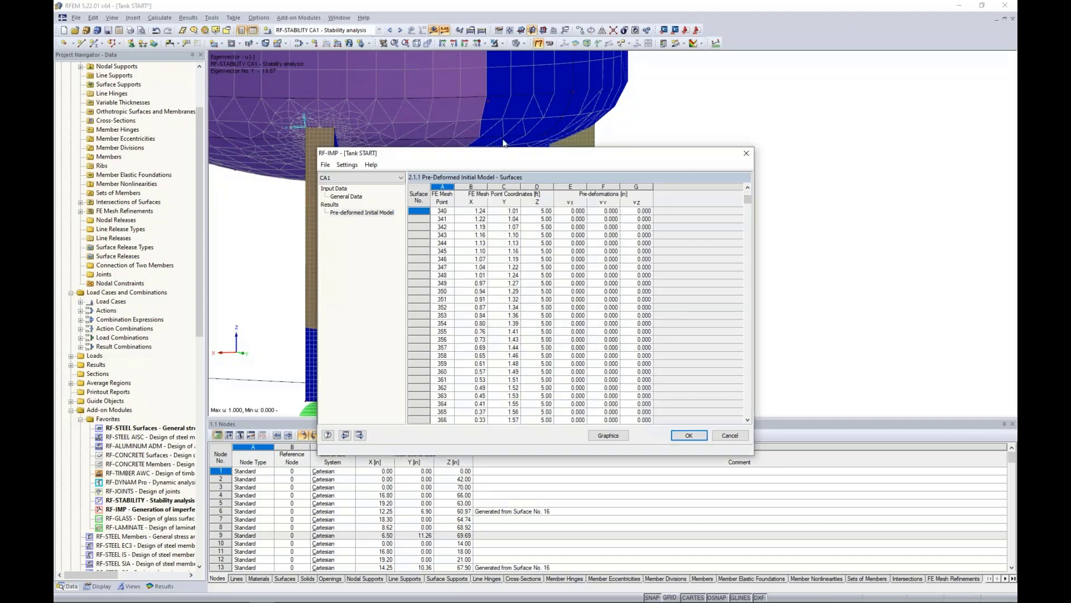
pyautogui.moveTo(747, 198); pyautogui.dragTo(748, 365)
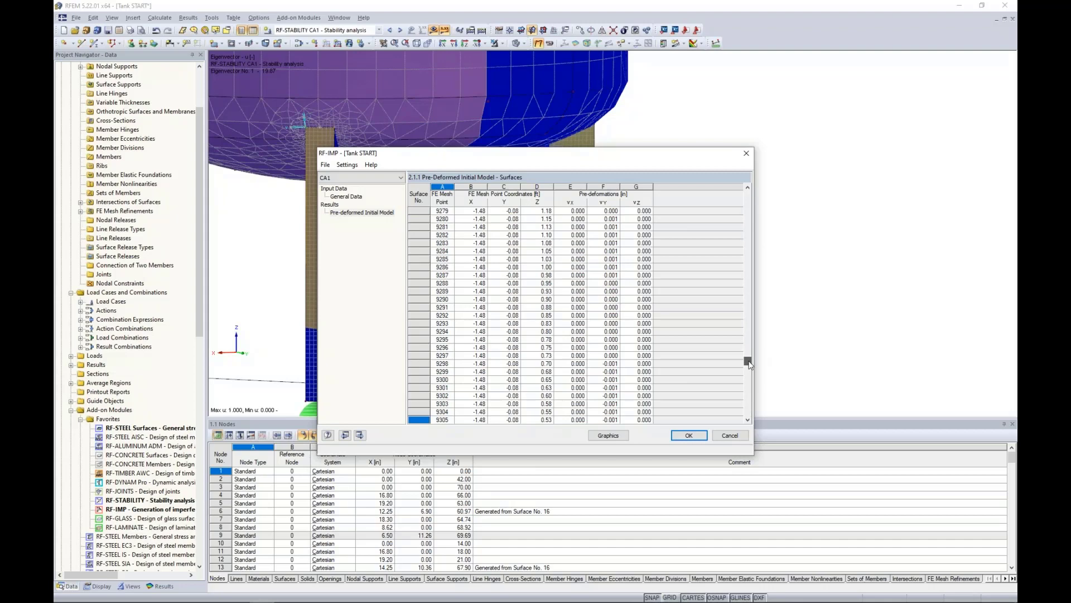
pyautogui.click(636, 379)
pyautogui.moveTo(587, 163); pyautogui.dragTo(579, 371)
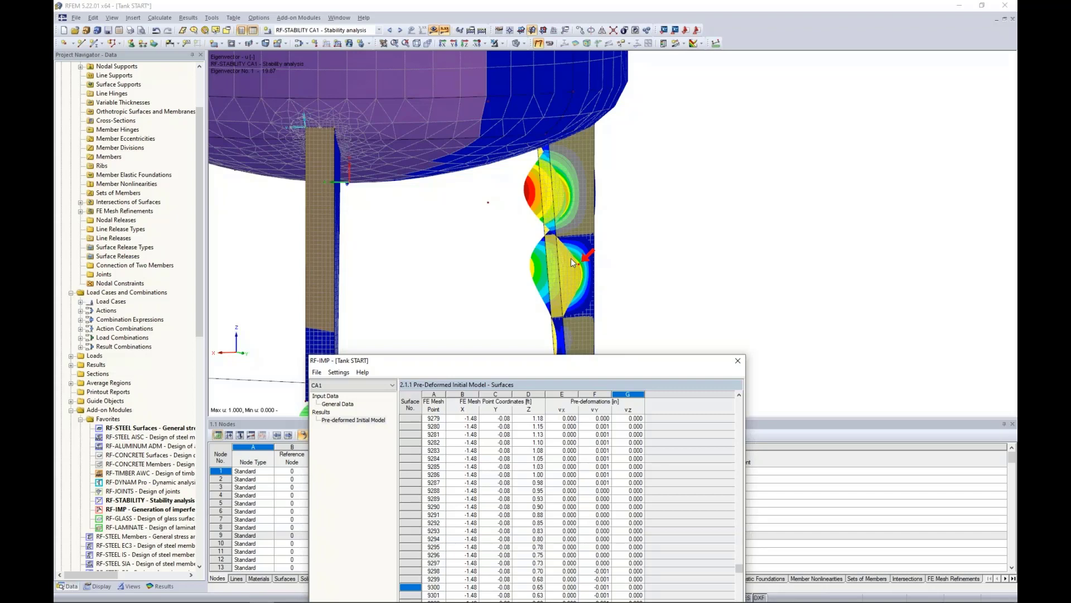
pyautogui.moveTo(538, 364); pyautogui.dragTo(528, 169)
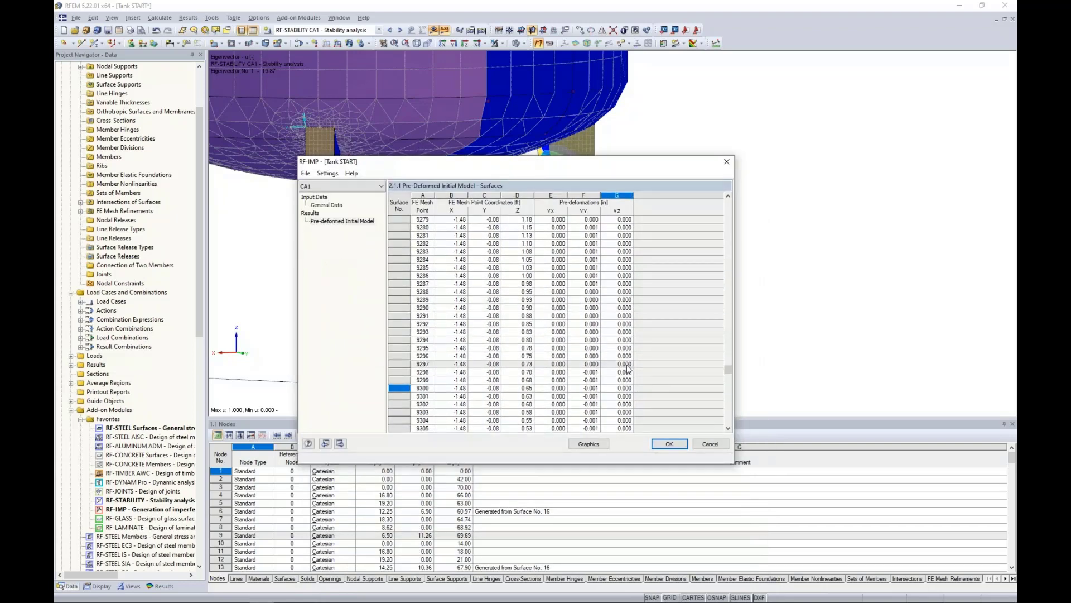
pyautogui.click(669, 444)
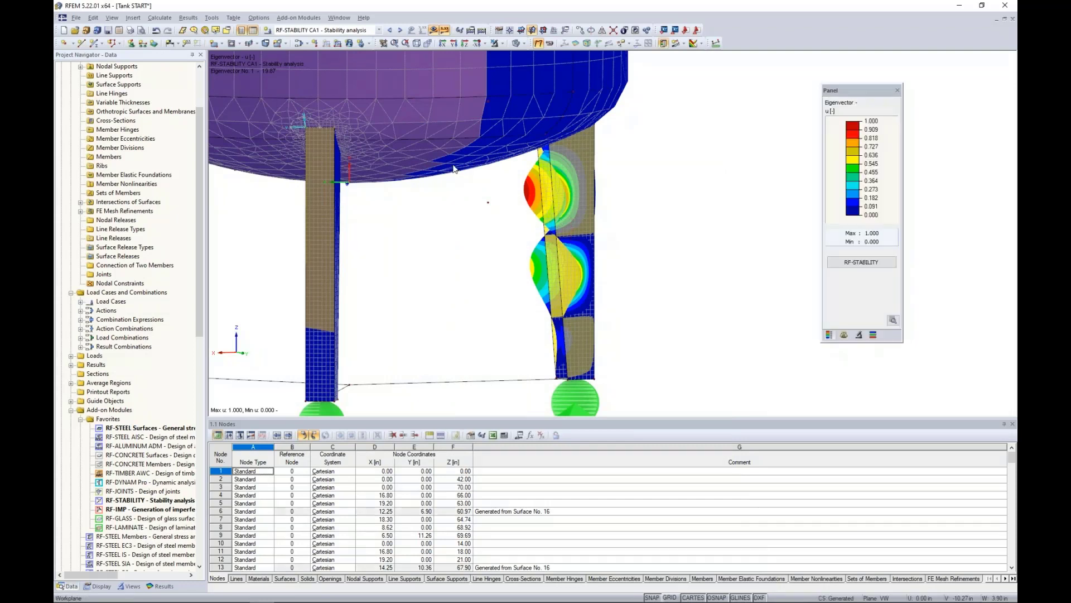
# Create a new load combination CO11 described as 1.2D + L + W + Imp.
pyautogui.click(300, 46)
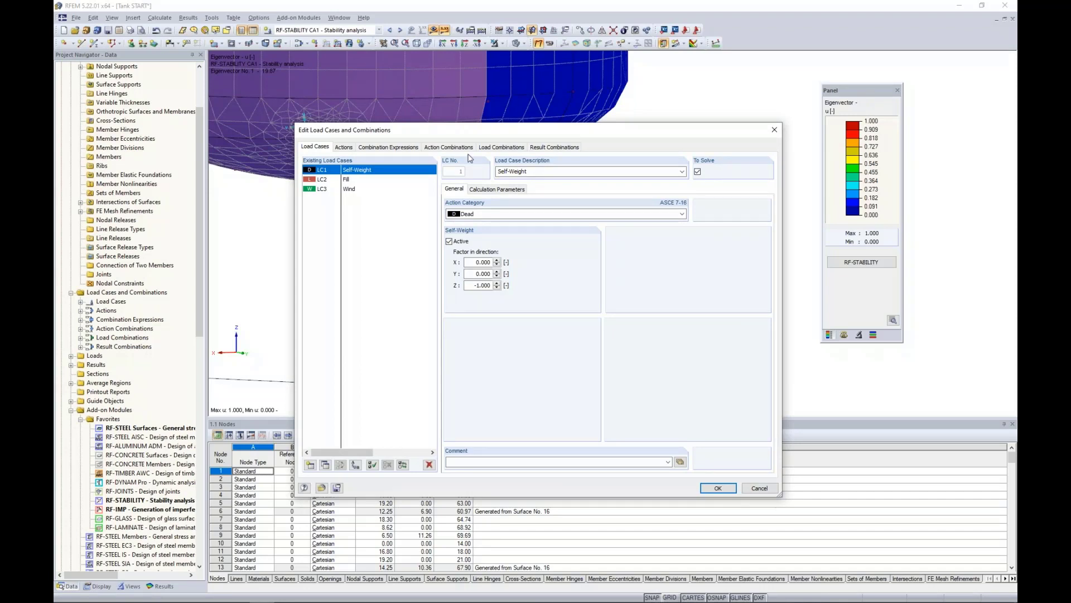
pyautogui.click(483, 148)
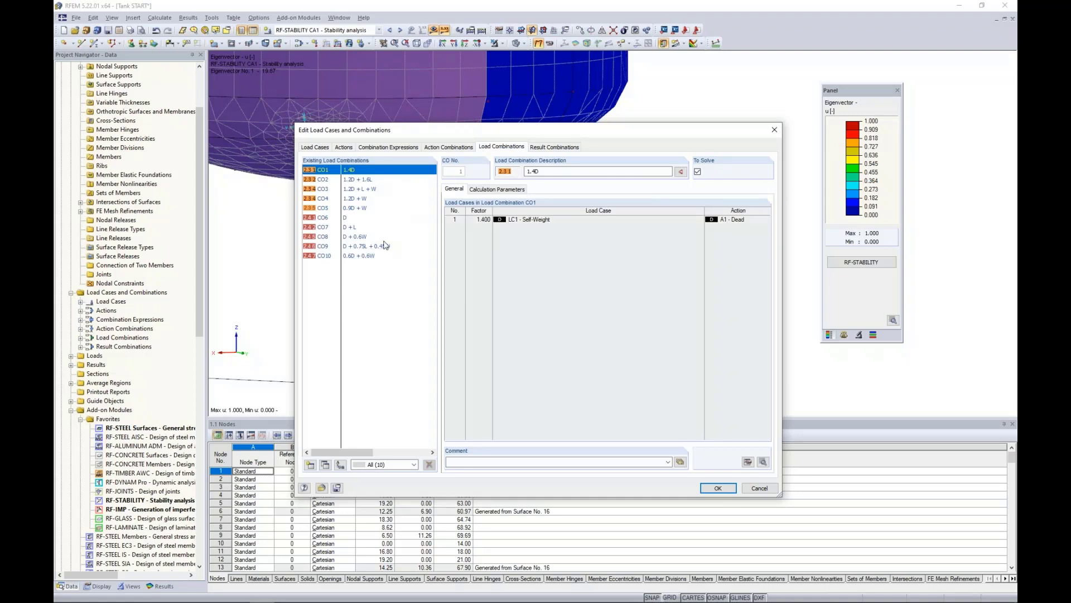
pyautogui.click(310, 465)
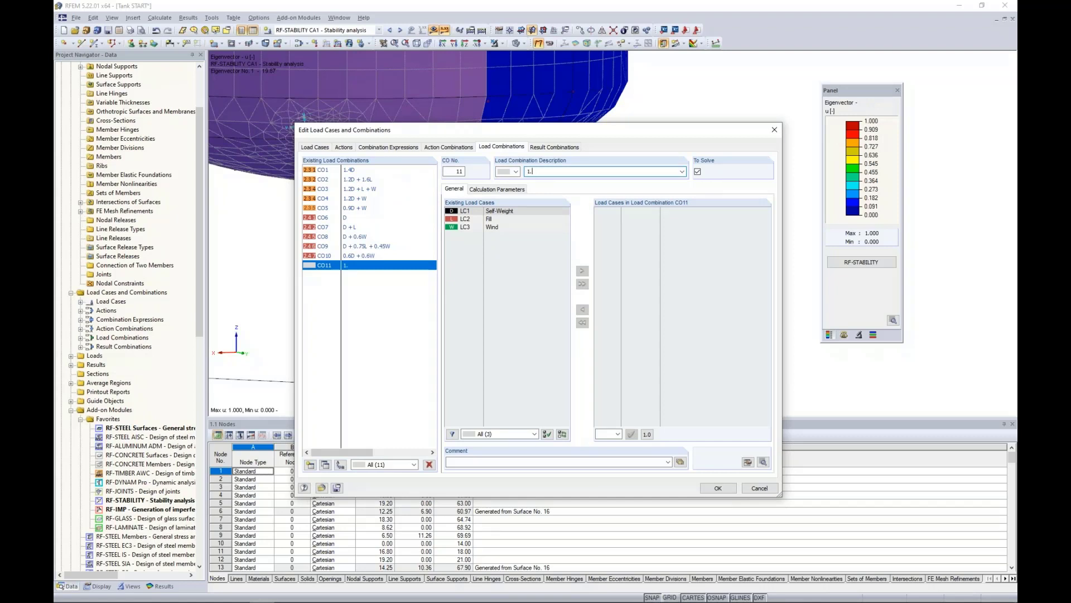
pyautogui.write('1.2D + L + W')
pyautogui.click(564, 172)
pyautogui.write('+ Imp.')
# Add load cases LC1, LC2 and LC3 to CO11 and set the Self-Weight factor to 1.20.
pyautogui.keyDown('shift'); pyautogui.click(513, 227); pyautogui.keyUp('shift')
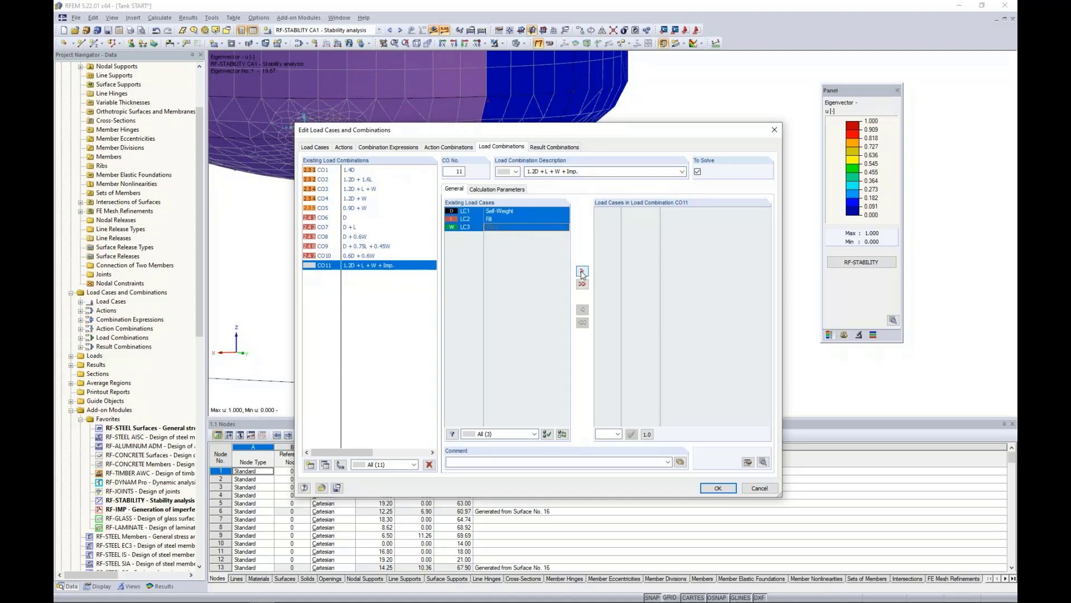
pyautogui.click(582, 271)
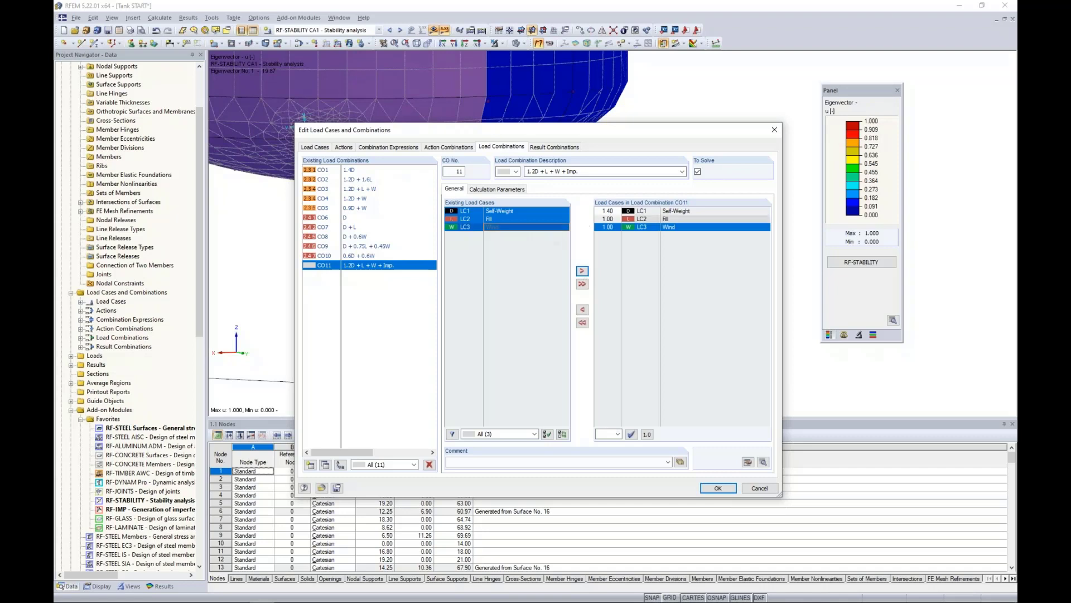
pyautogui.click(607, 211)
pyautogui.click(617, 211)
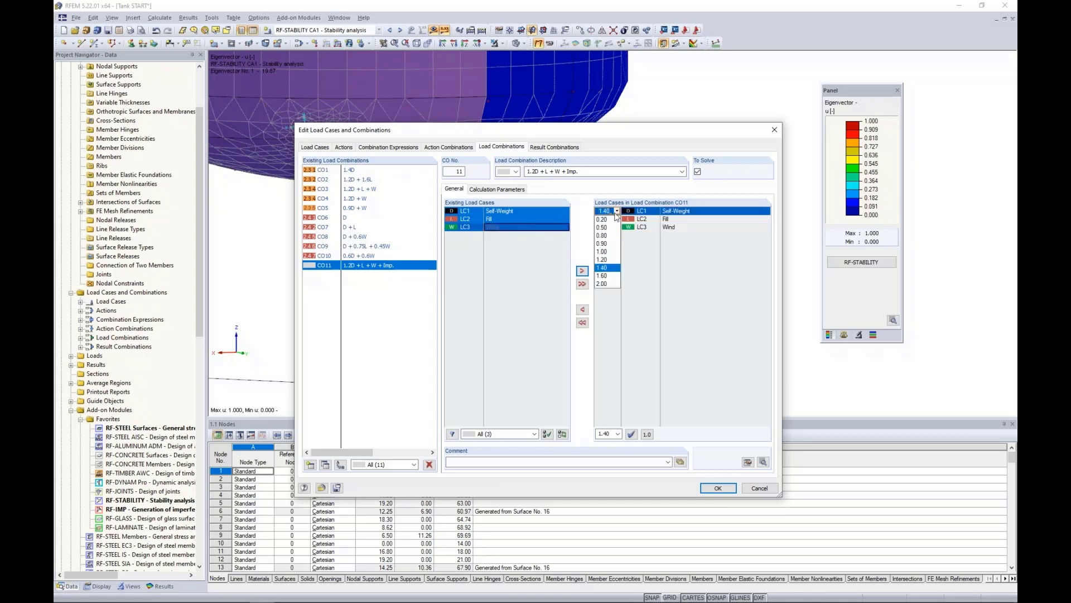
pyautogui.click(604, 259)
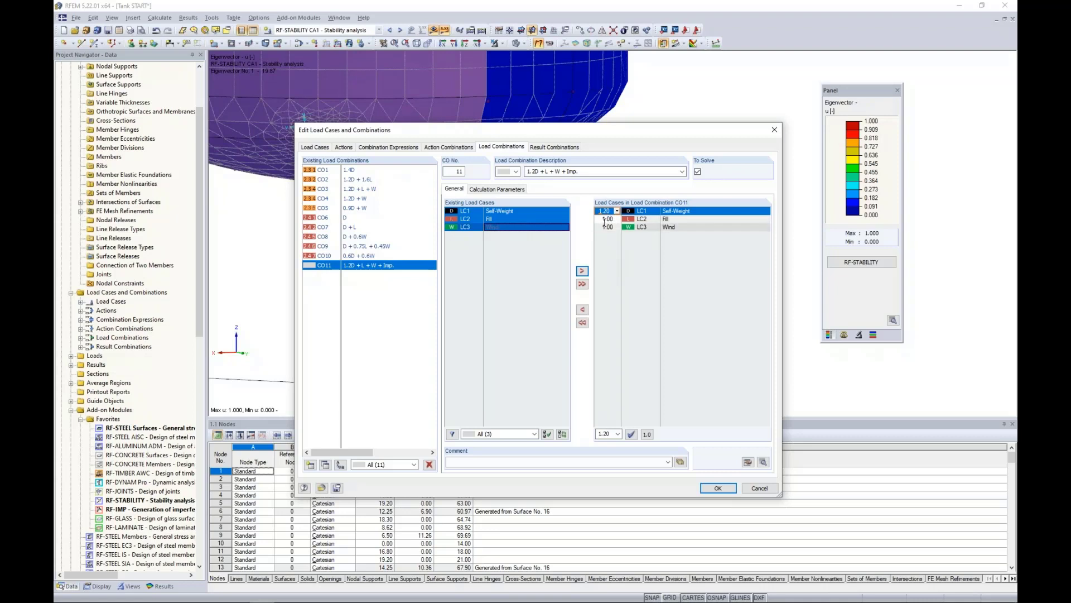
# Enable the extra options for CO11, activate the generated RF-IMP imperfections from case CA1, and accept the load combination.
pyautogui.click(508, 189)
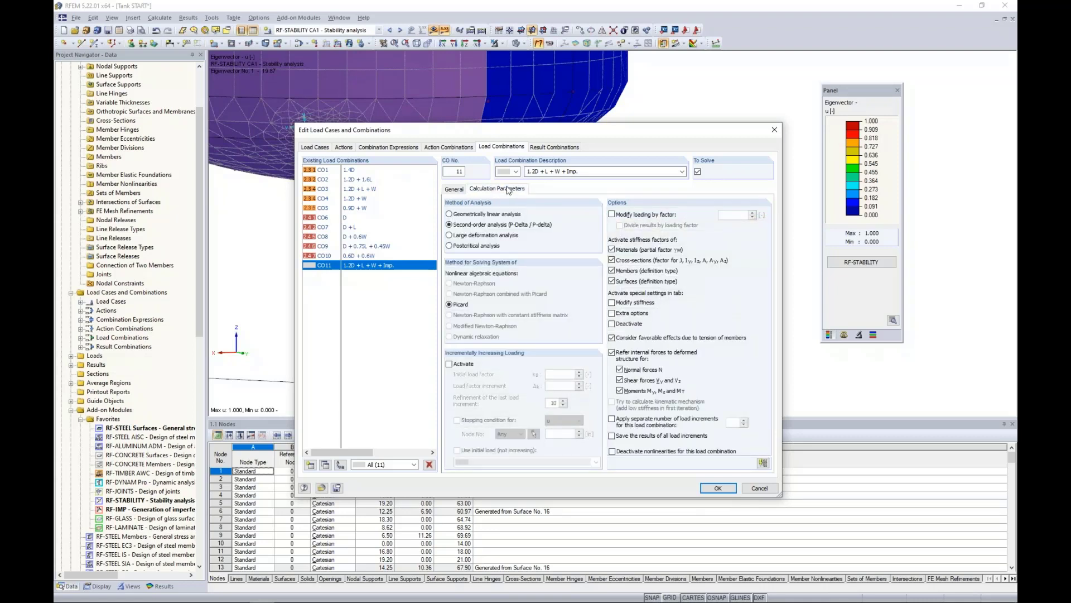
pyautogui.click(614, 314)
pyautogui.click(549, 190)
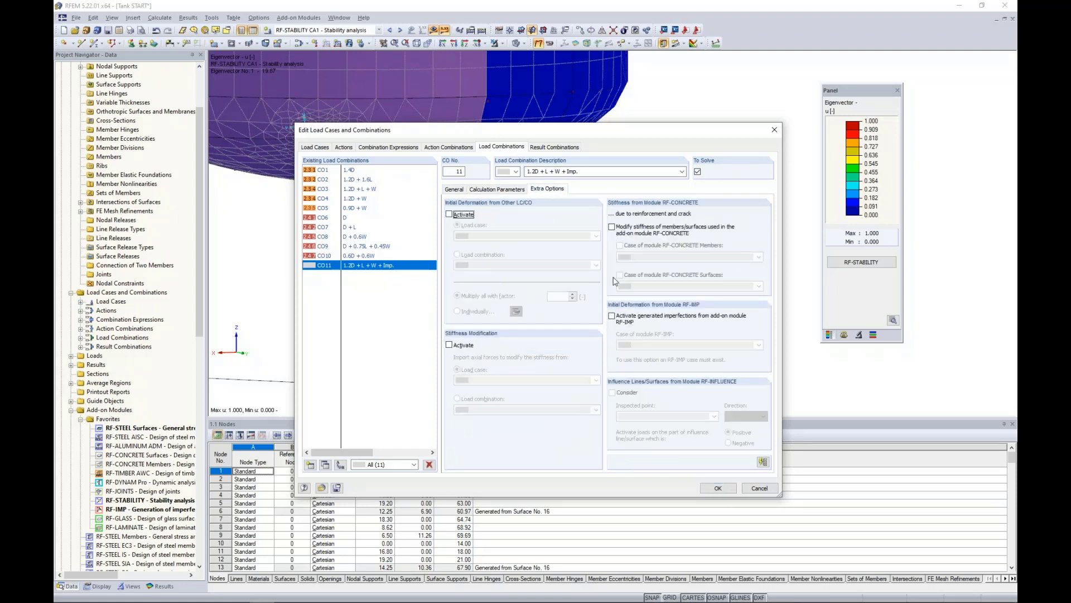
pyautogui.click(612, 316)
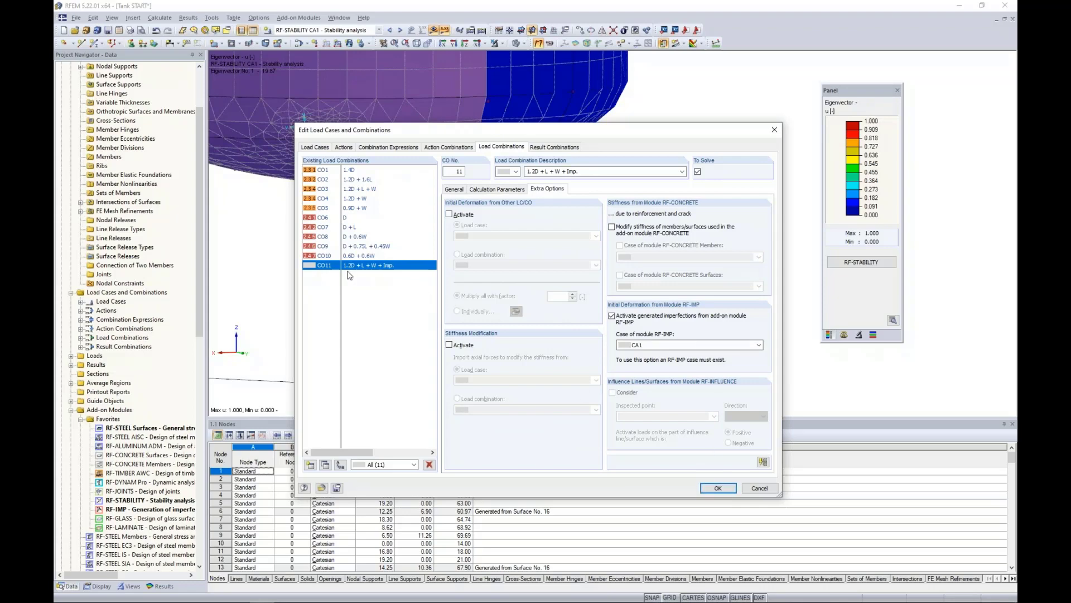
pyautogui.click(716, 488)
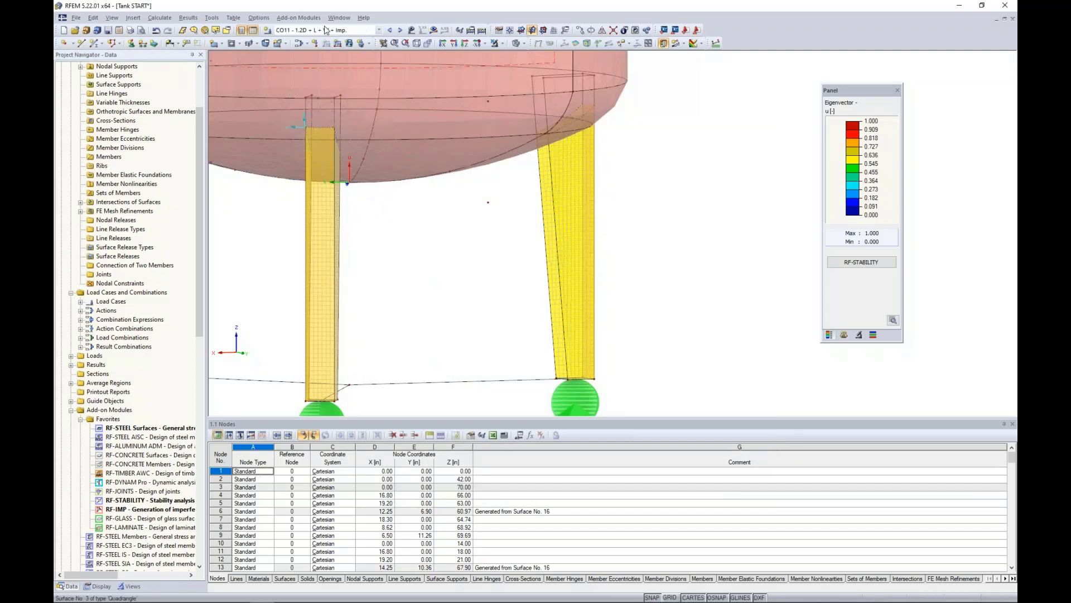
# Calculate CO11 and display its global deformations u-Y on the tank and its legs.
pyautogui.click(433, 30)
pyautogui.click(518, 321)
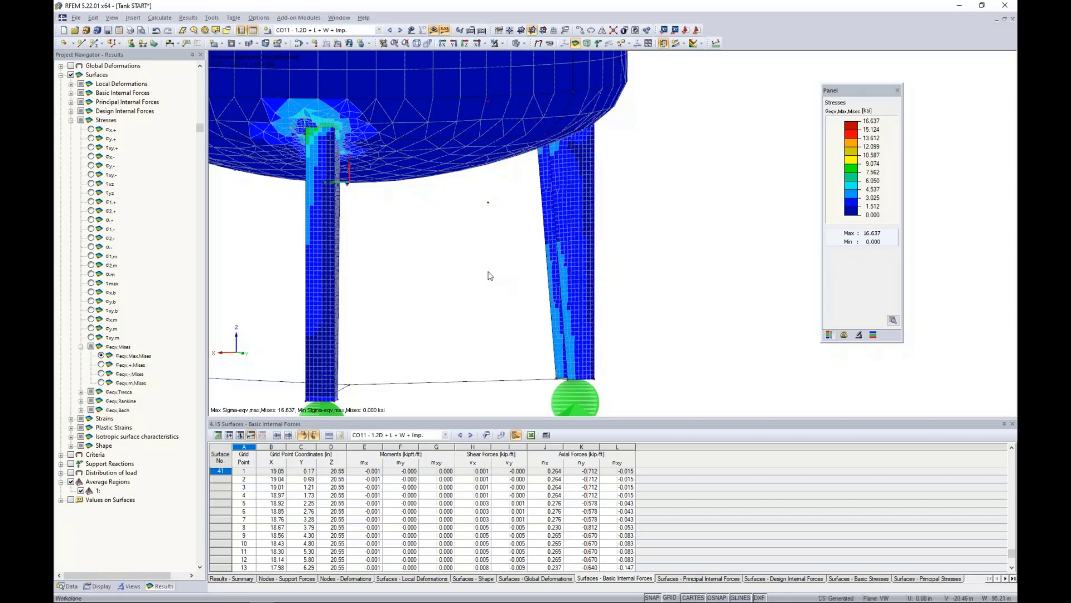
pyautogui.click(71, 120)
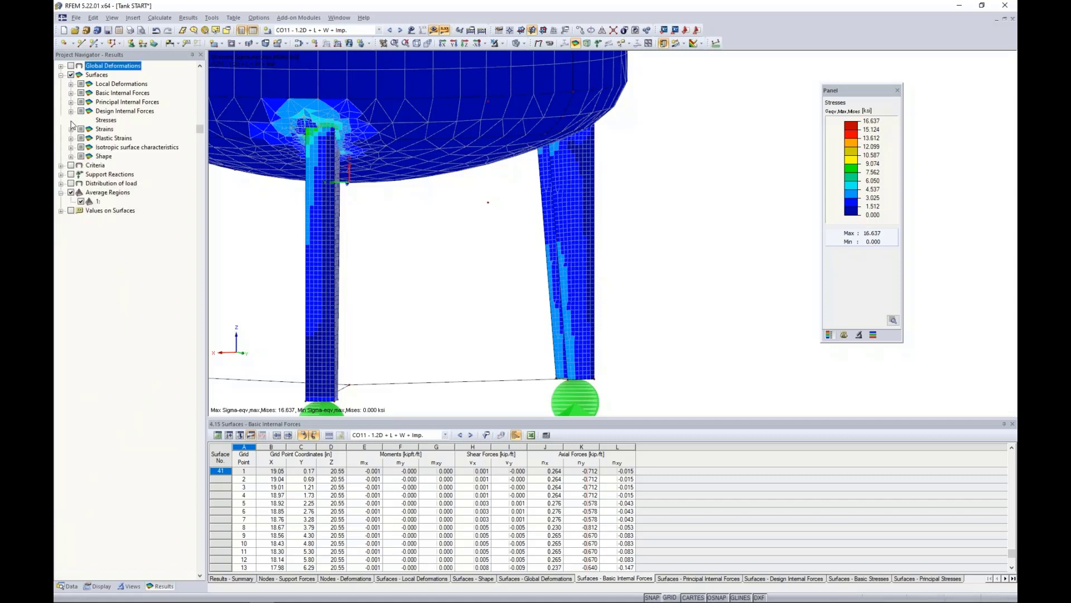
pyautogui.click(62, 66)
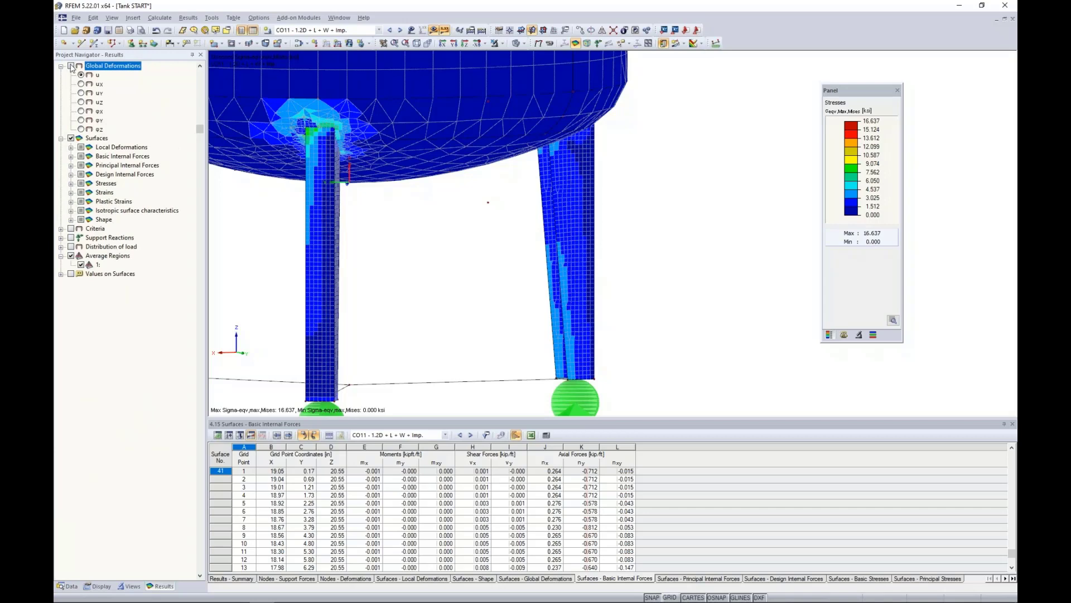
pyautogui.click(71, 67)
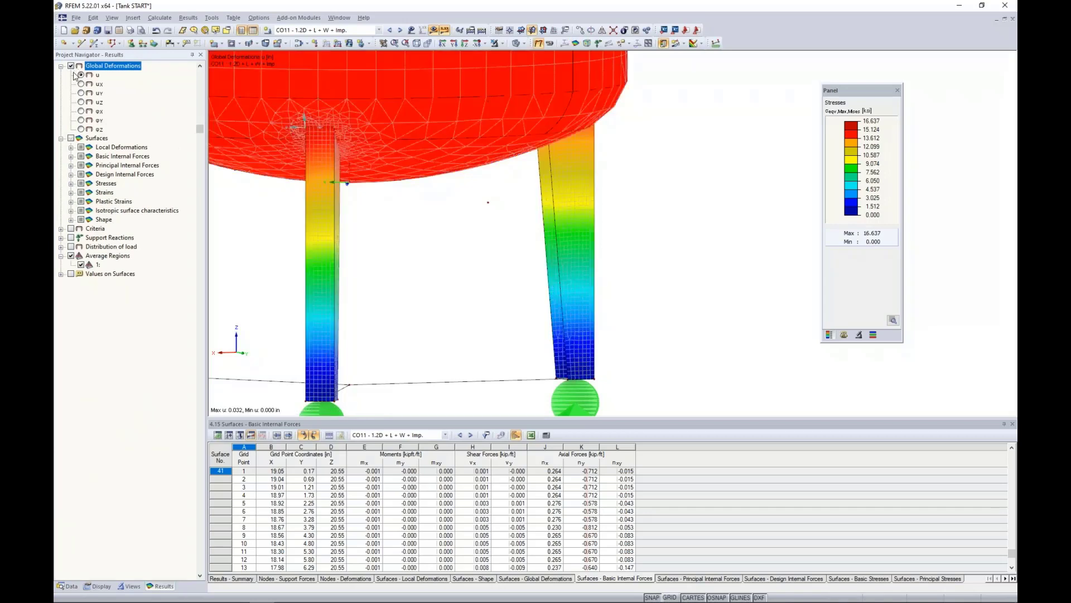
pyautogui.click(81, 93)
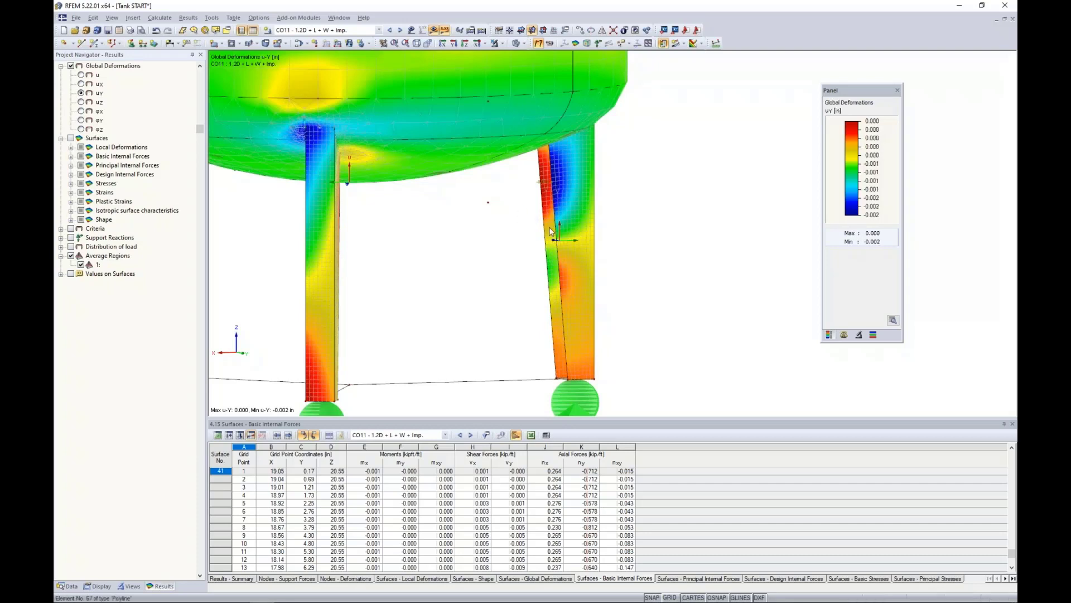
pyautogui.scroll(2, 572, 212)
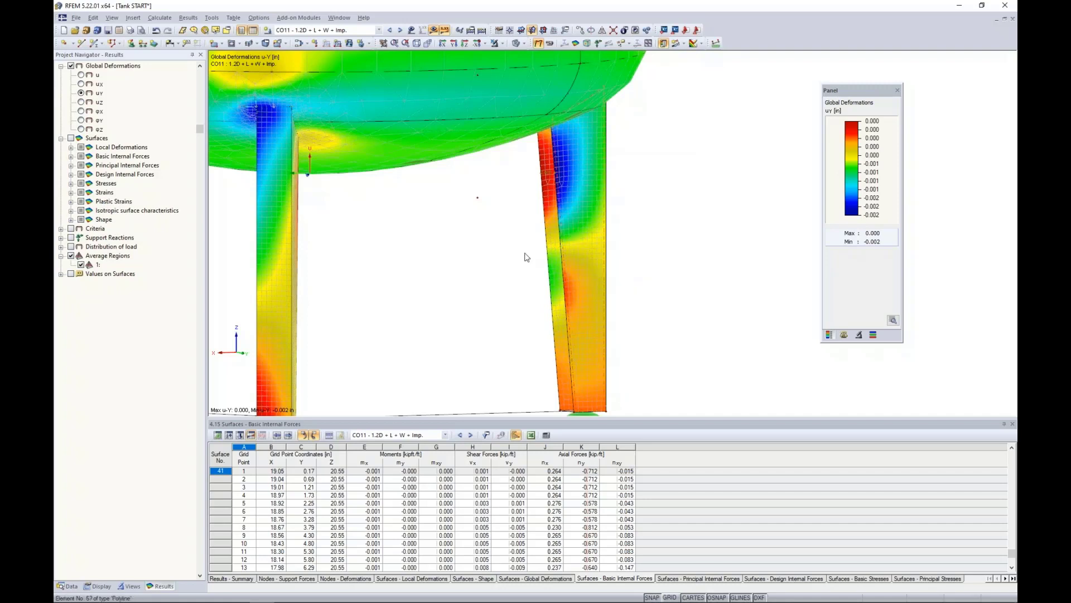
pyautogui.scroll(-5, 478, 246)
pyautogui.moveTo(465, 258); pyautogui.dragTo(580, 258, button='middle')
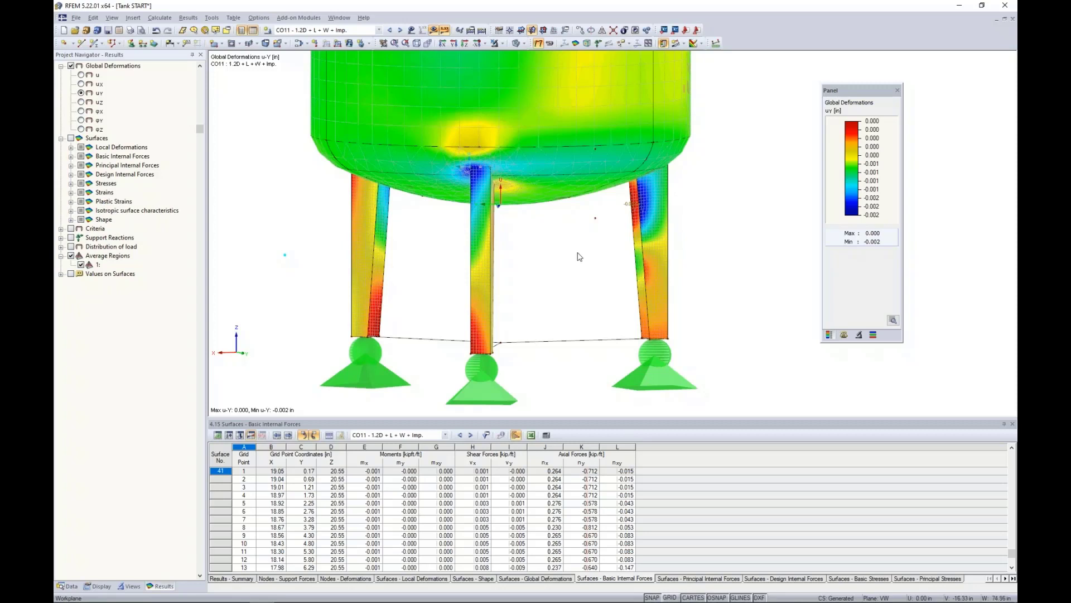
pyautogui.scroll(-4, 578, 256)
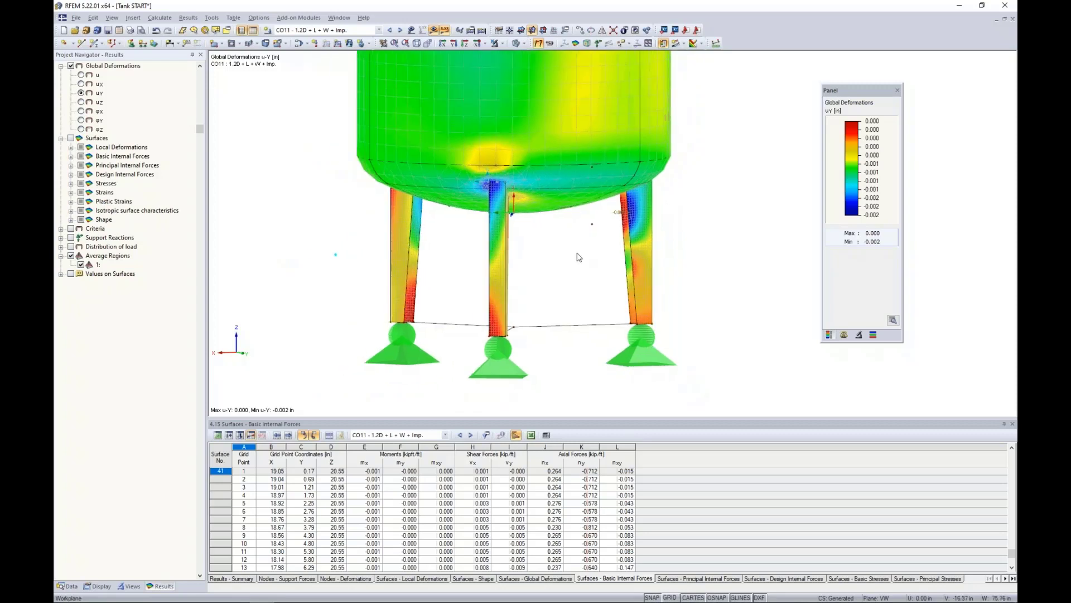
pyautogui.moveTo(578, 255); pyautogui.dragTo(573, 282, button='middle')
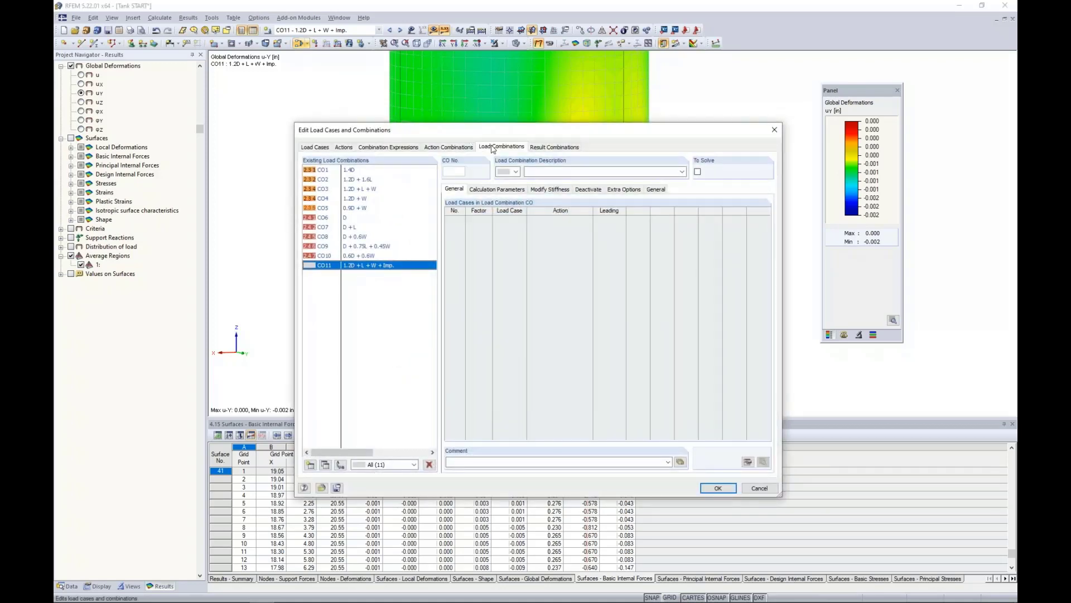
# Create a new load combination CO12 described as 1.2D + L + W + Imp. + Failure.
pyautogui.click(494, 191)
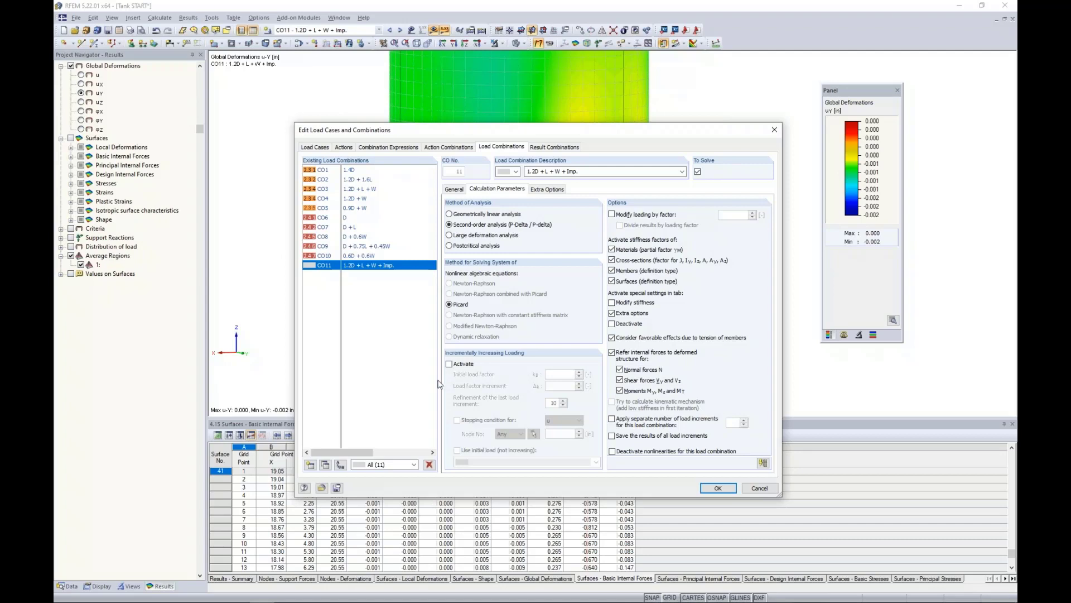
pyautogui.click(310, 466)
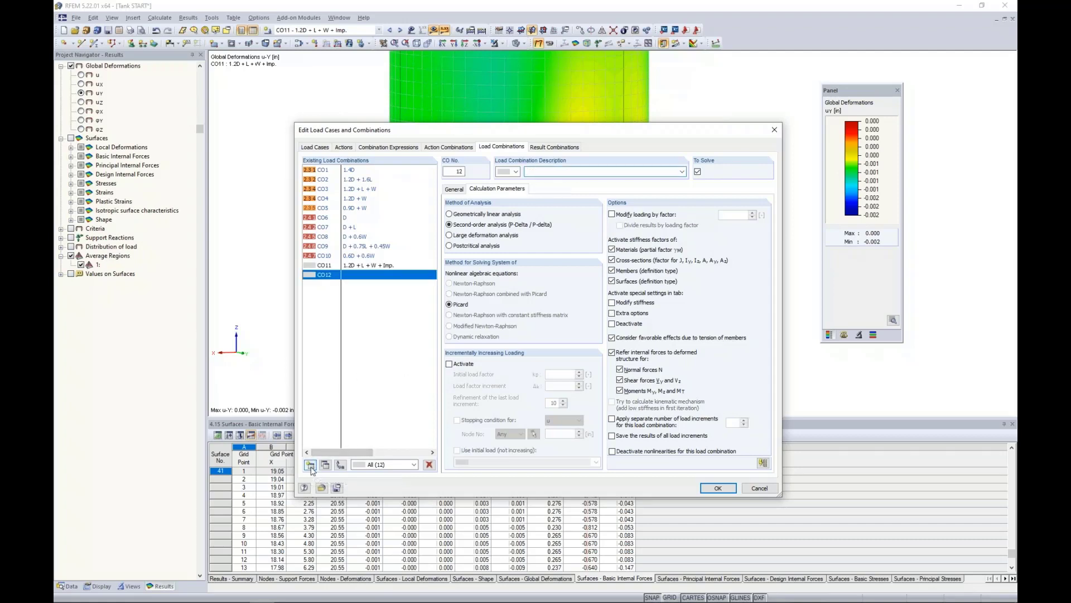
pyautogui.click(543, 171)
pyautogui.write('1.2D + L + W + Imp. + Failure')
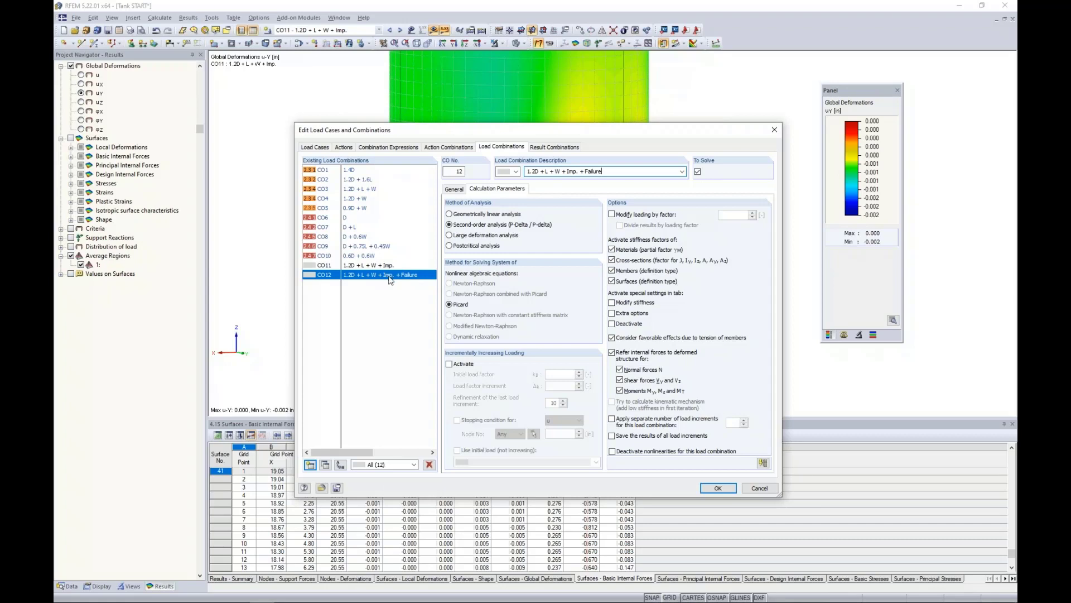
# Activate incrementally increasing loading for CO12 with increment 1.000, a stopping condition of u = 6.000 in at any node, and use of an initial load.
pyautogui.click(465, 364)
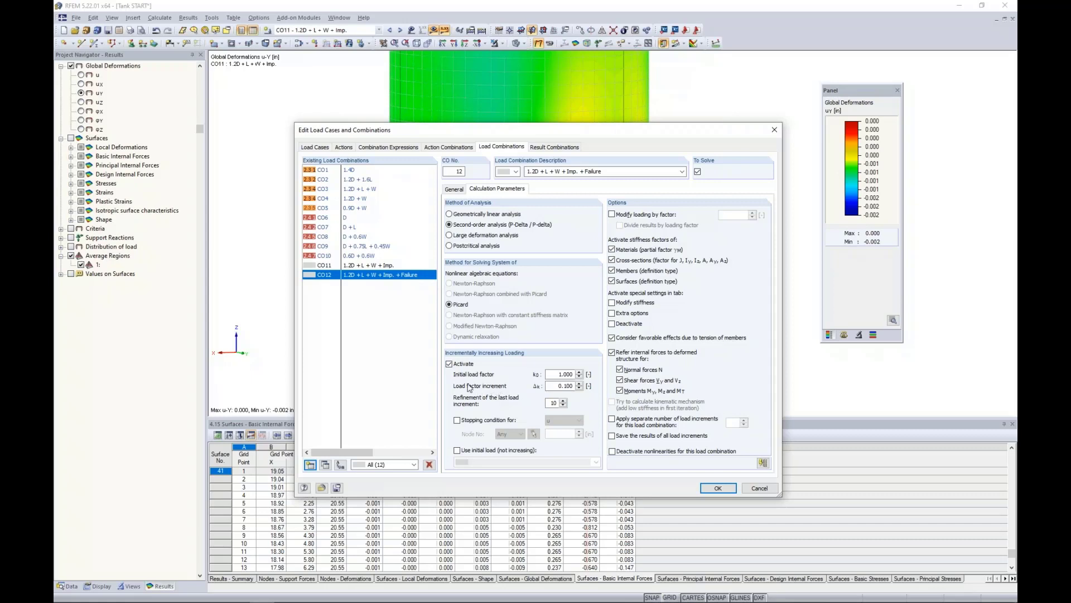
pyautogui.doubleClick(560, 385)
pyautogui.write('1')
pyautogui.click(457, 420)
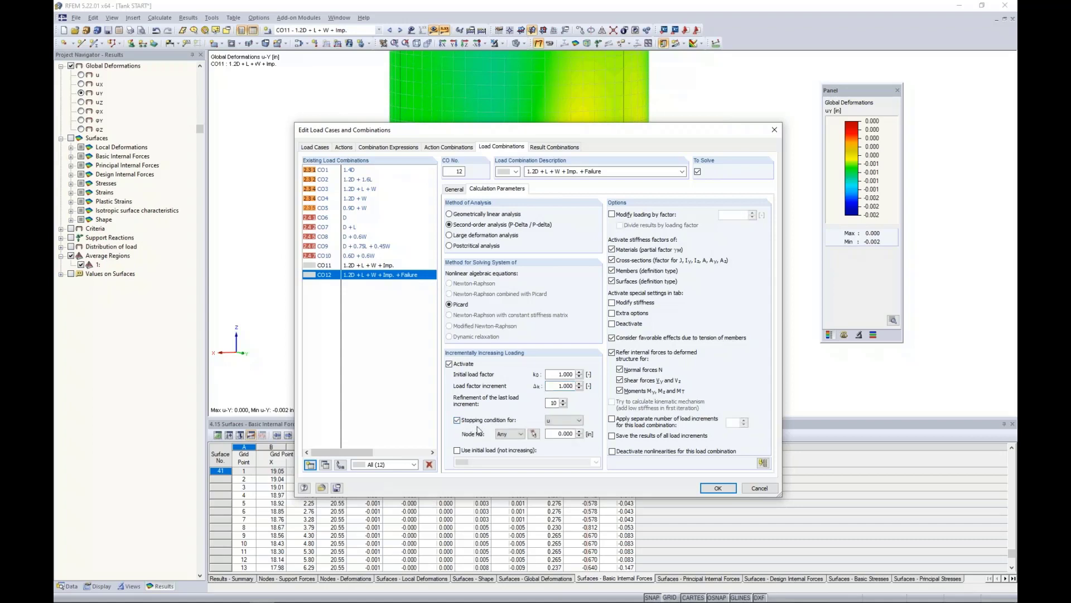
pyautogui.click(564, 433)
pyautogui.write('6.')
pyautogui.click(459, 450)
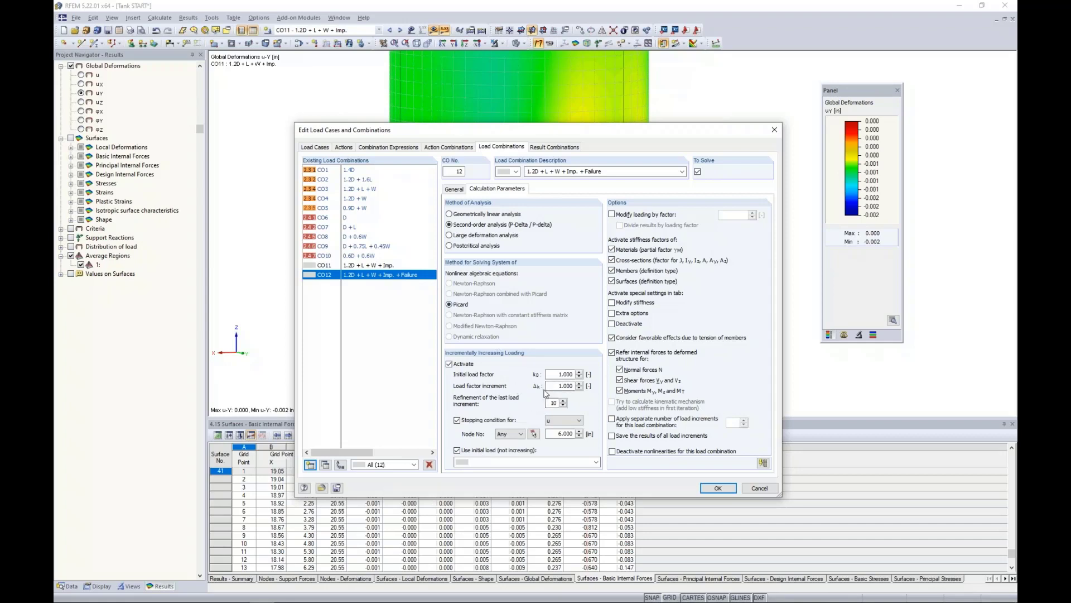
# Create load combination CO13 described as 1.2D, containing LC1 Self-Weight with a factor of 1.20.
pyautogui.click(311, 464)
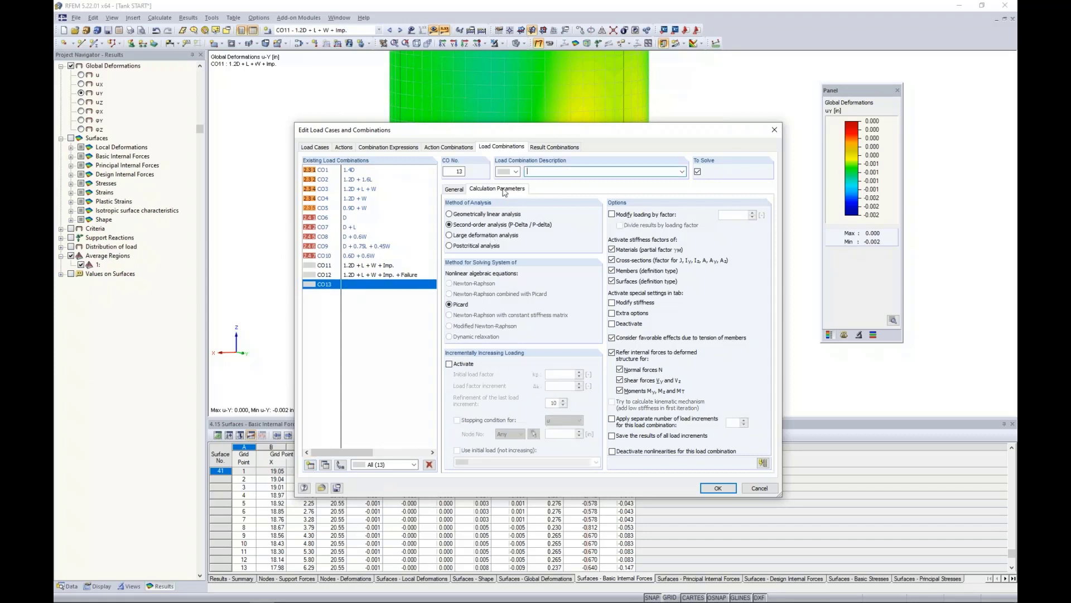
pyautogui.click(455, 189)
pyautogui.click(533, 169)
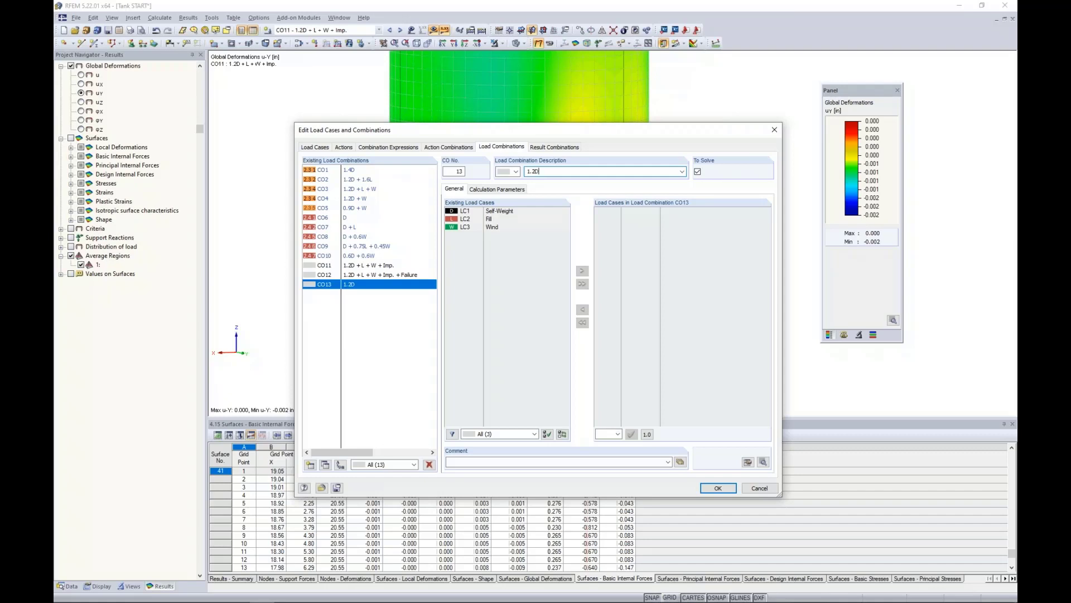
pyautogui.doubleClick(509, 211)
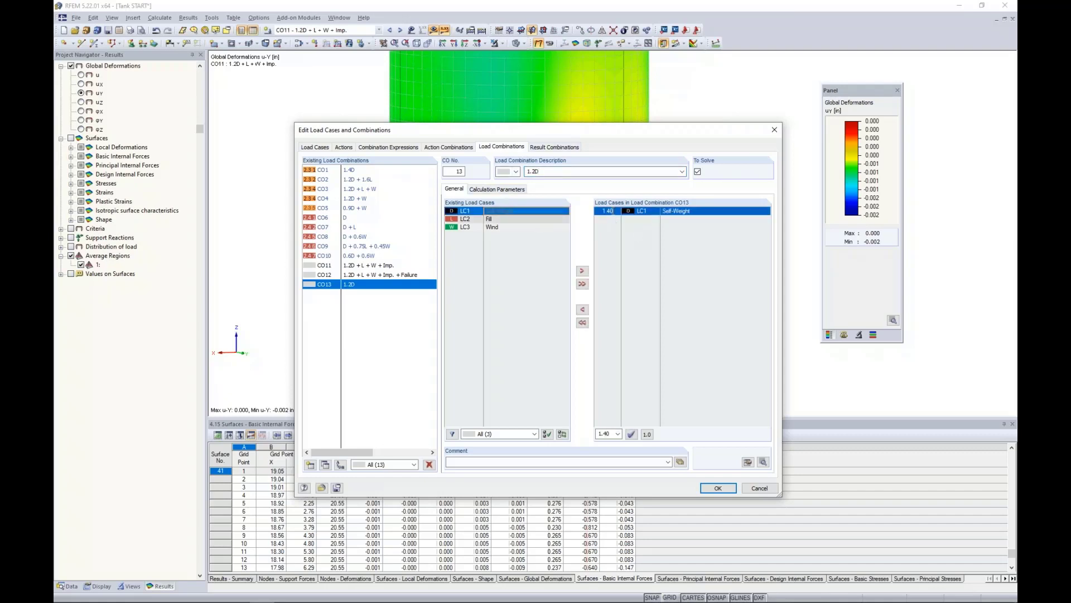
pyautogui.click(607, 211)
pyautogui.click(617, 211)
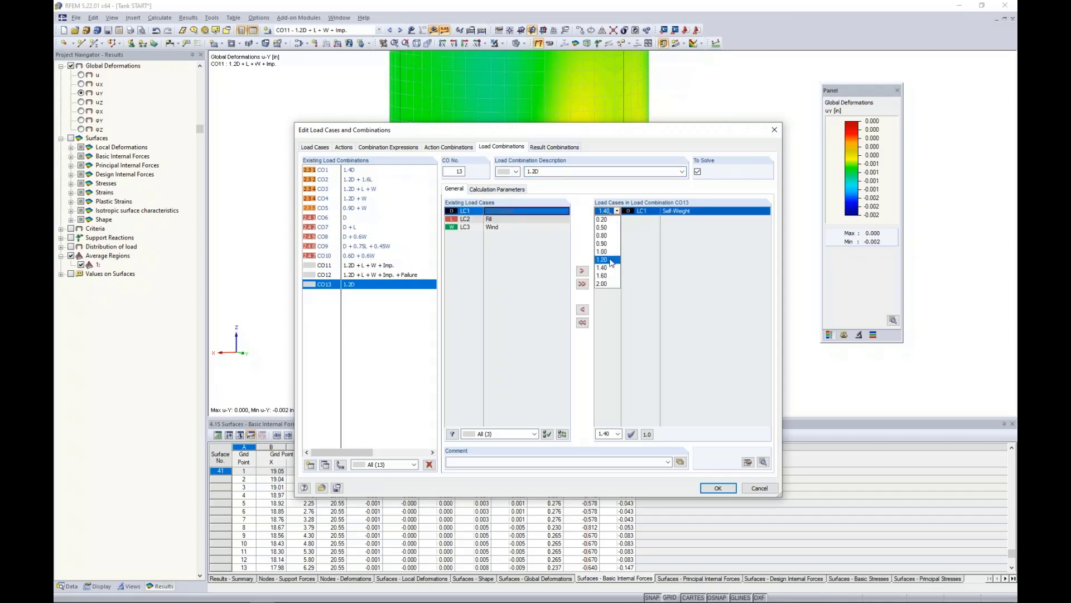
pyautogui.click(612, 260)
pyautogui.click(497, 189)
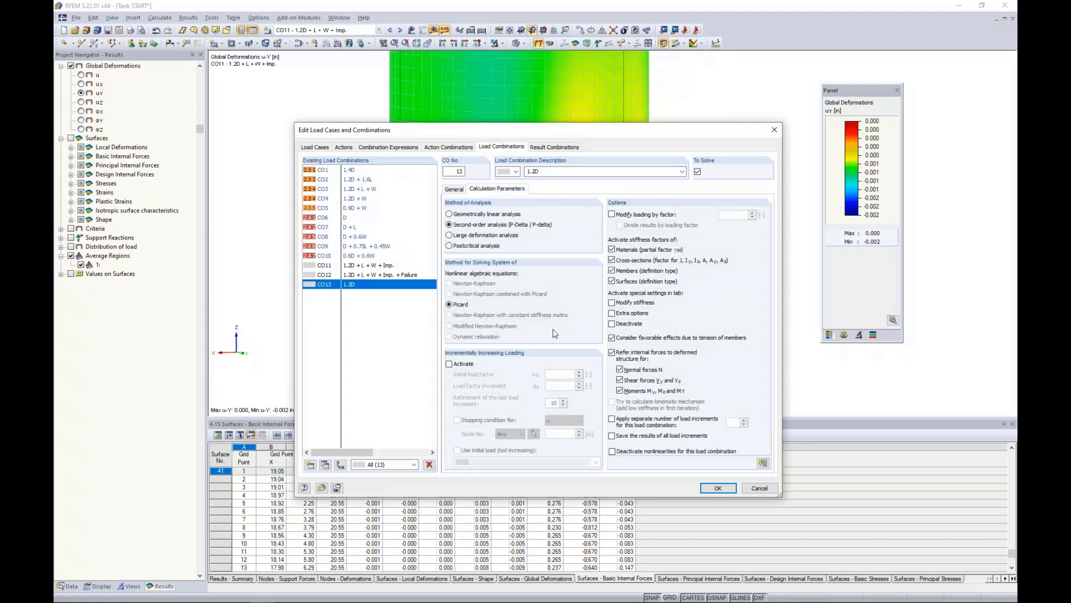
pyautogui.click(454, 189)
# Assign CO13 - 1.2D as the non-increasing initial load for CO12's incremental loading.
pyautogui.click(388, 277)
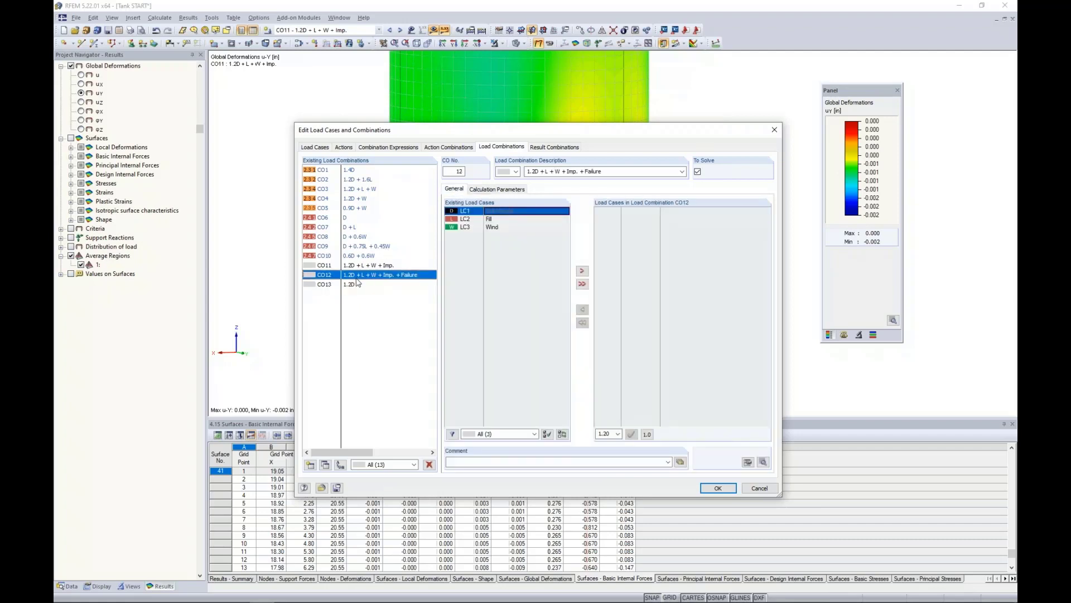
pyautogui.click(489, 190)
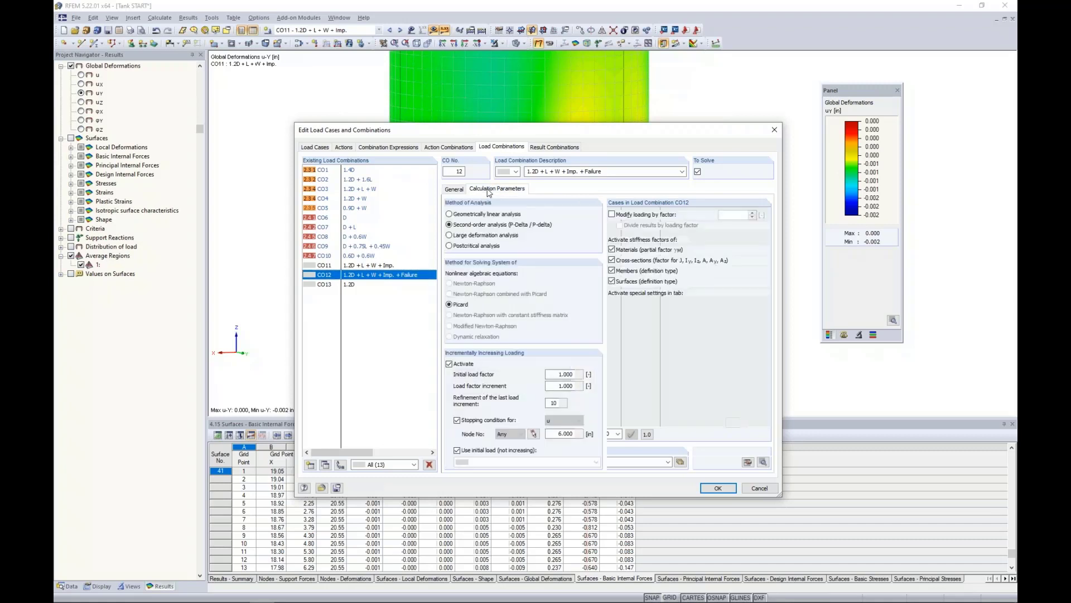
pyautogui.click(483, 462)
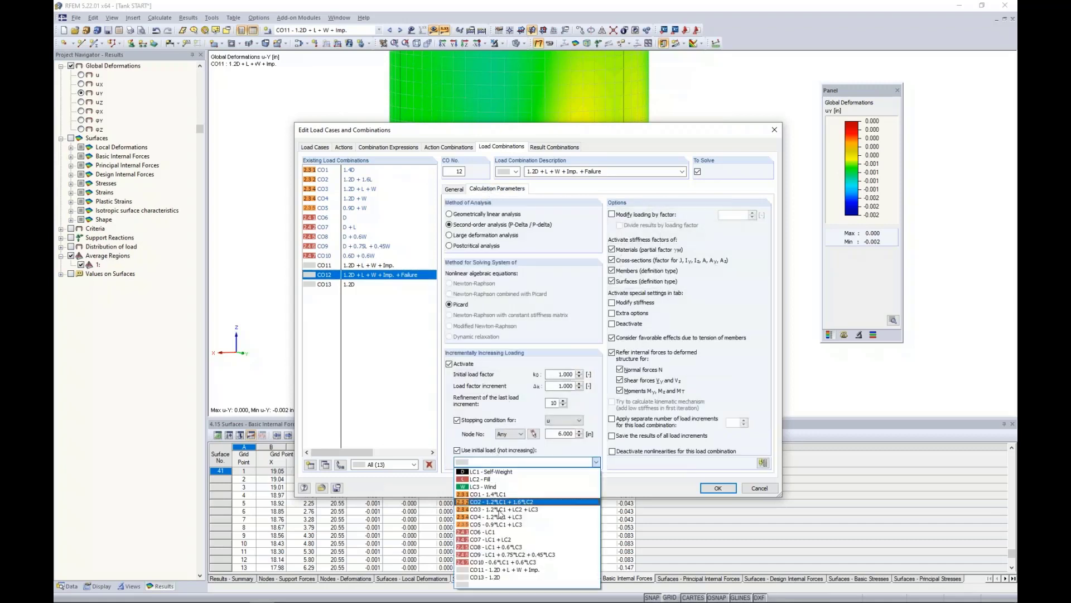
pyautogui.click(499, 576)
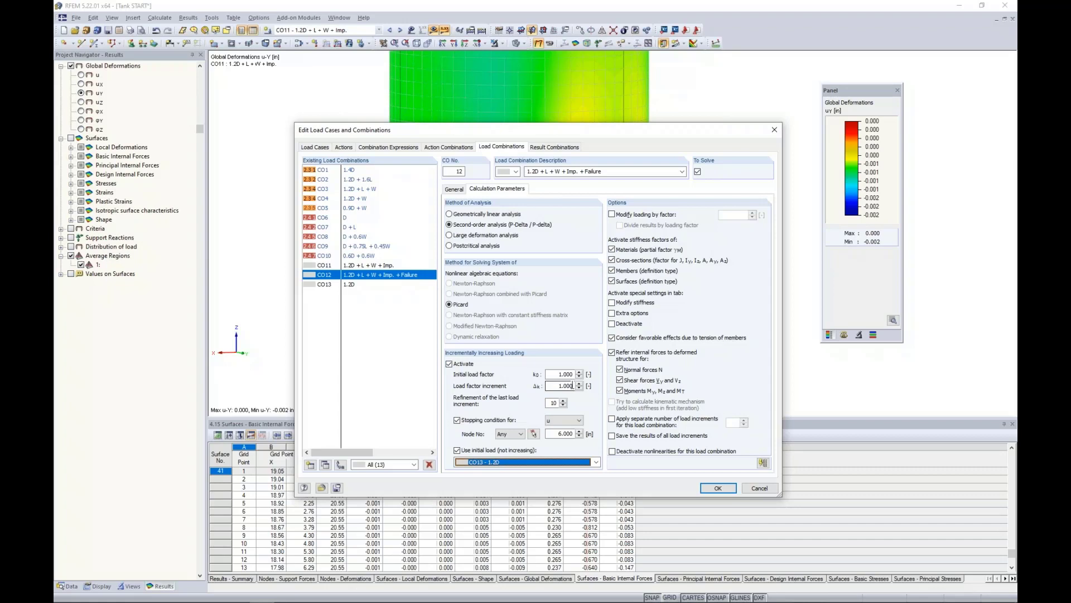
pyautogui.press('Tab')
pyautogui.press('Tab')
# Enable the extra options for CO12 and activate the generated RF-IMP imperfections from case CA1.
pyautogui.click(612, 313)
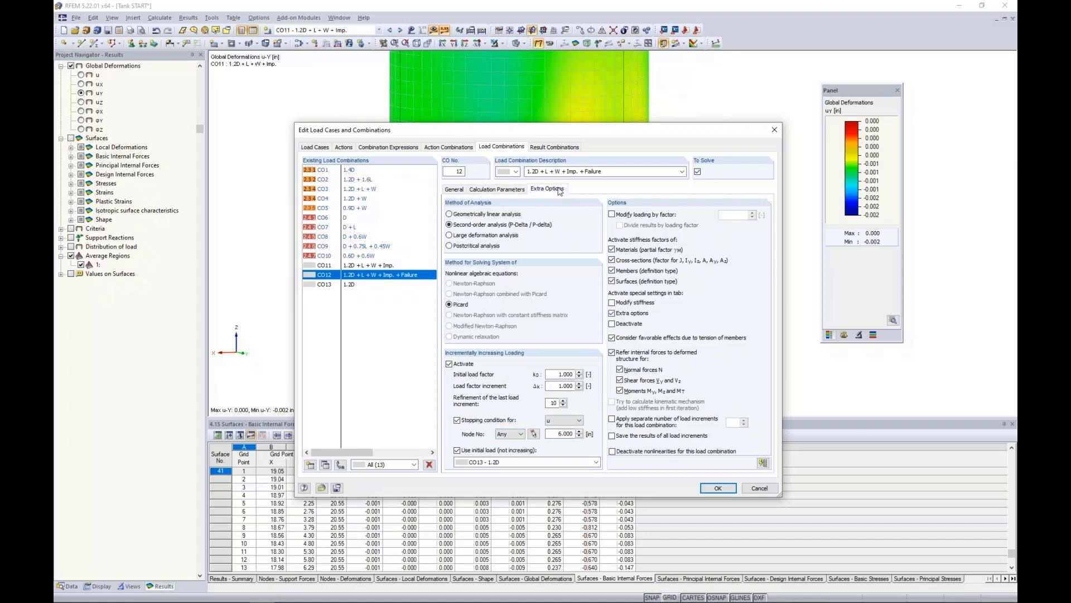
pyautogui.click(560, 191)
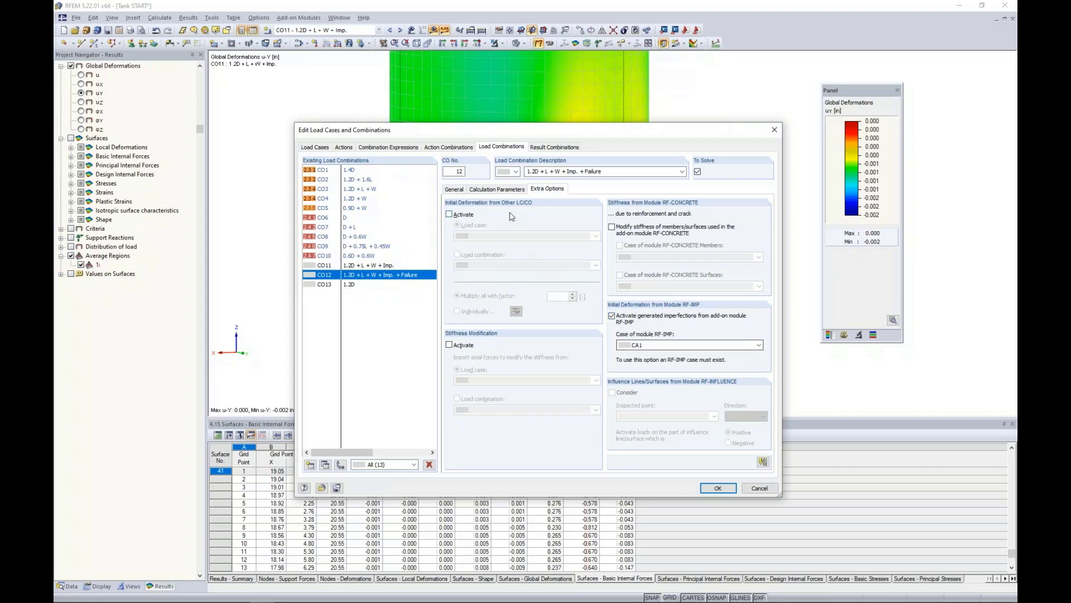
pyautogui.click(504, 190)
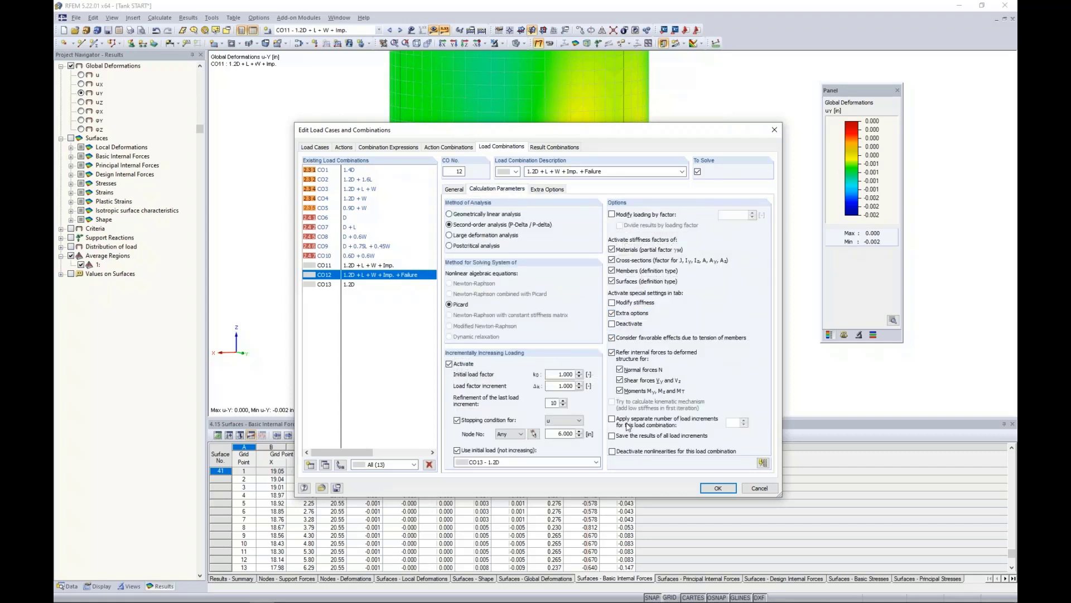
# Set CO12 to large deformation analysis and enable saving the results of all load increments.
pyautogui.click(613, 436)
pyautogui.click(454, 237)
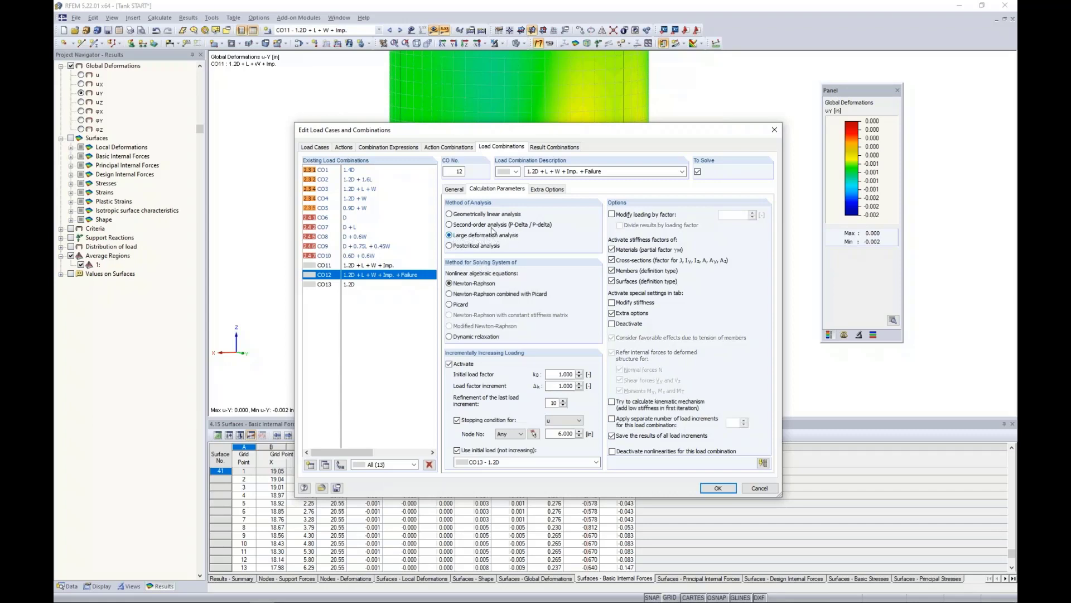
# Add LC2 Fill and LC3 Wind to CO12 with a factor of 1.00, and apply the load combinations, accepting deletion of the existing results.
pyautogui.click(455, 189)
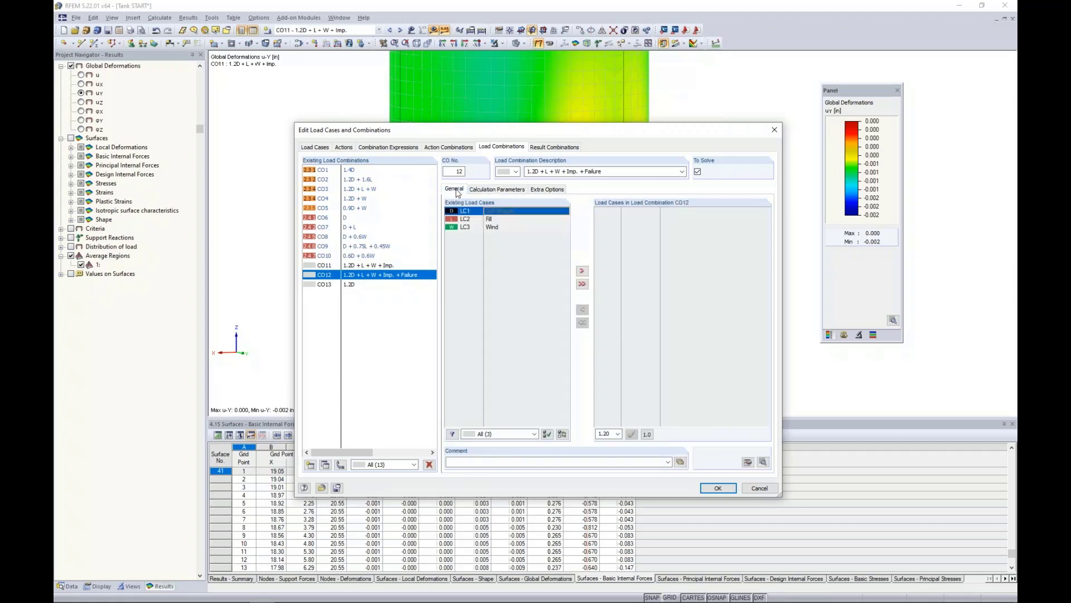
pyautogui.click(486, 219)
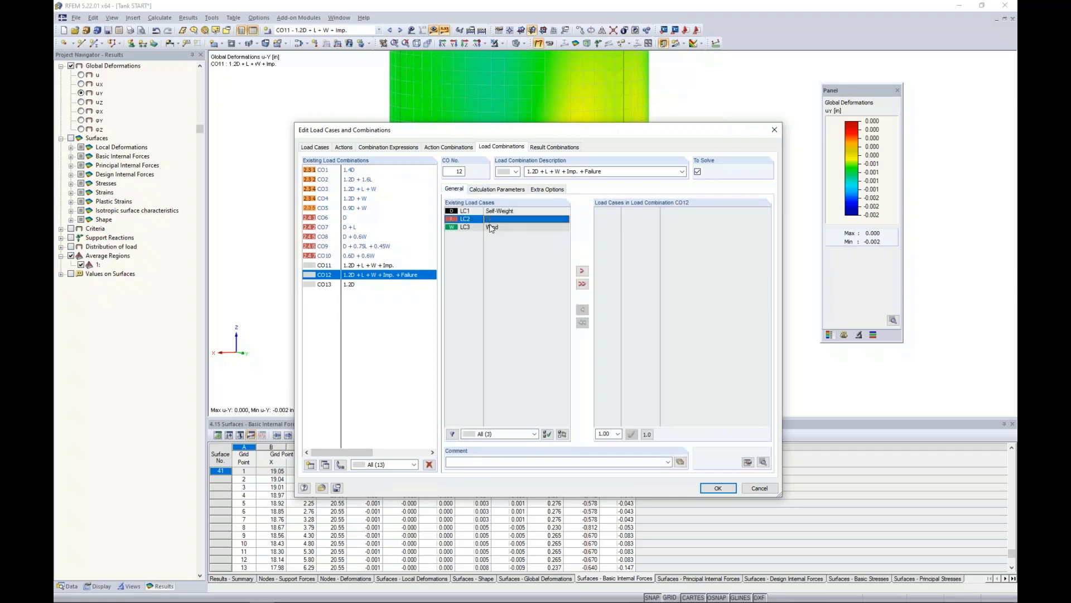
pyautogui.keyDown('shift'); pyautogui.click(491, 227); pyautogui.keyUp('shift')
pyautogui.click(582, 270)
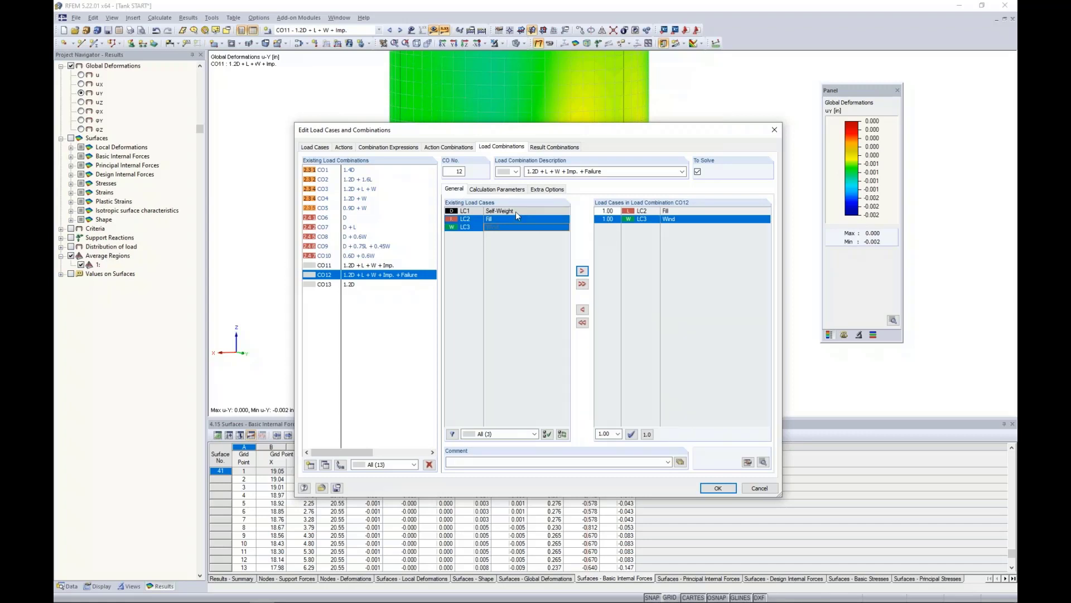
pyautogui.click(506, 190)
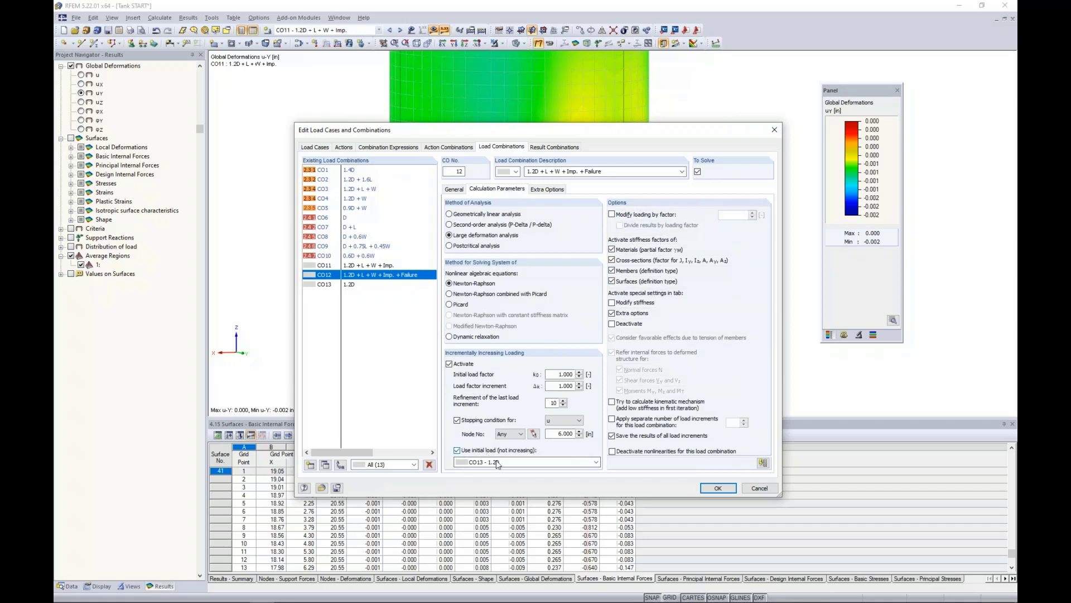
pyautogui.click(453, 189)
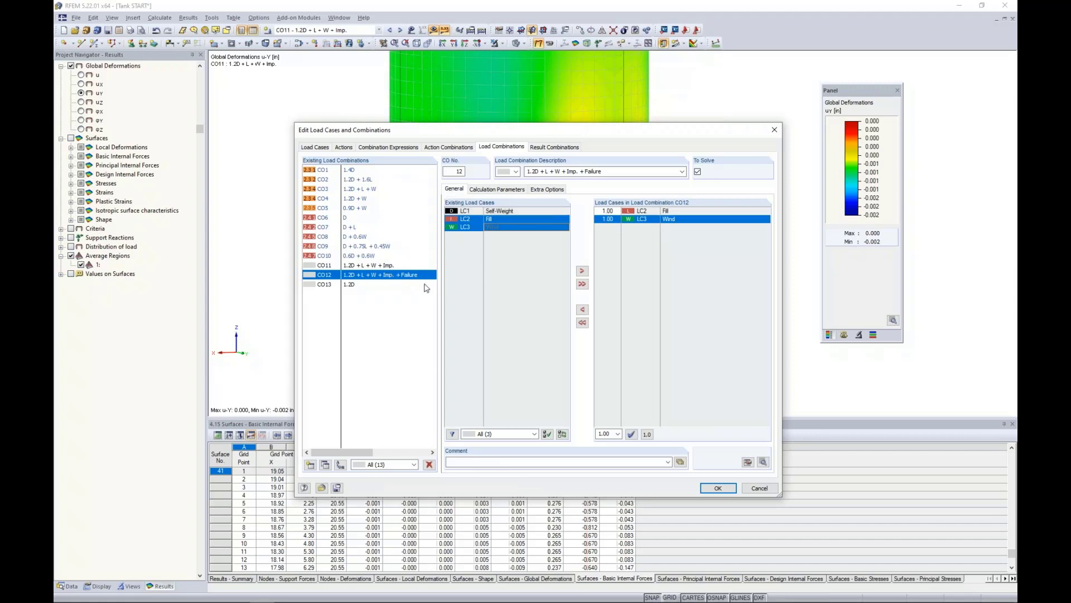
pyautogui.click(717, 488)
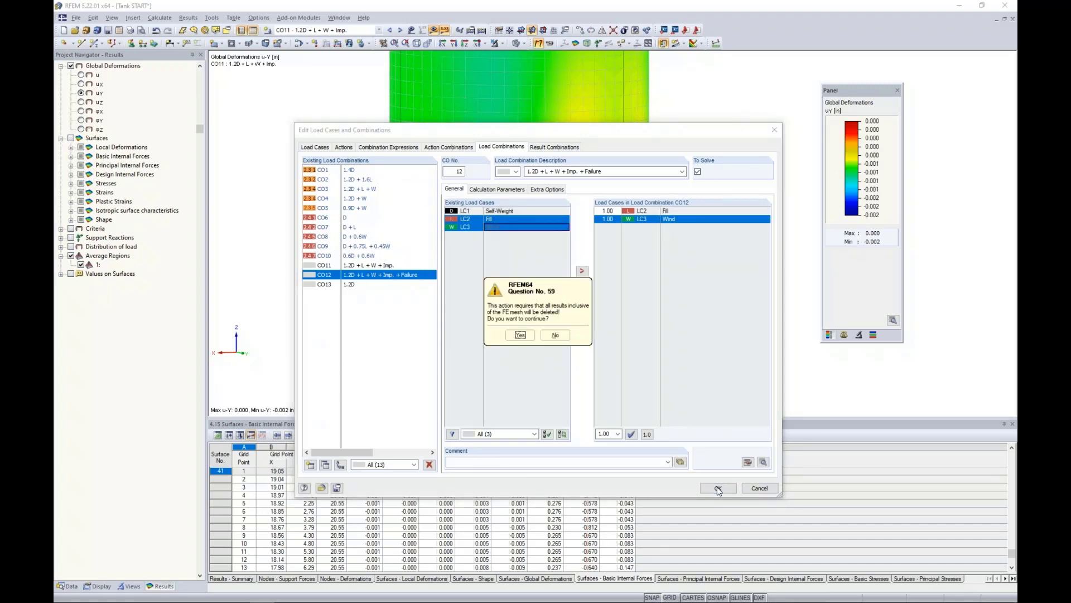
pyautogui.click(521, 335)
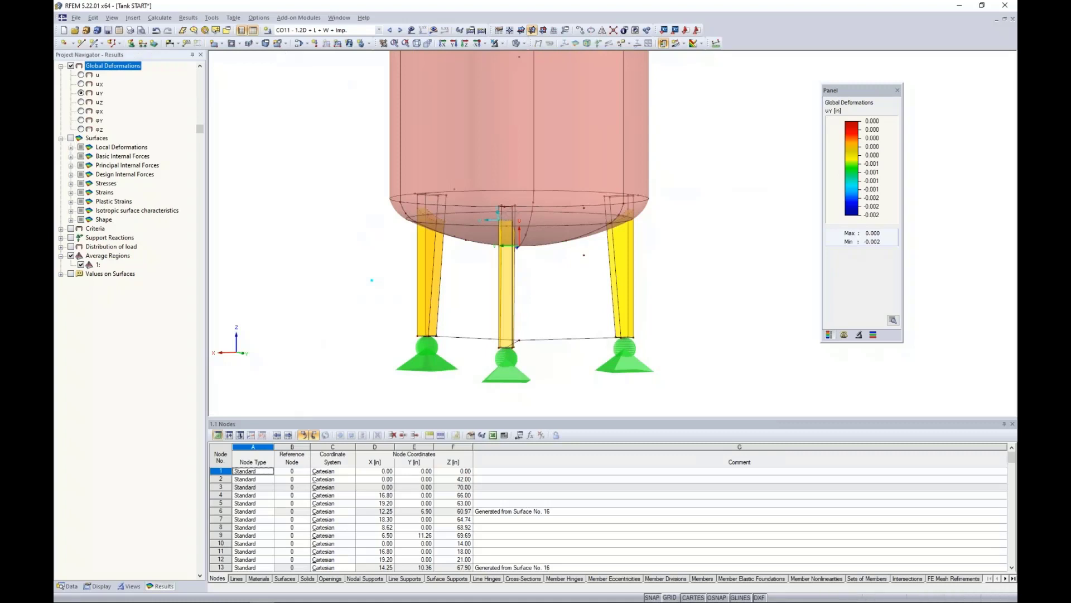
# Switch to the Tank FINISH model and open the results navigation for the CO12 failure combination.
pyautogui.click(434, 30)
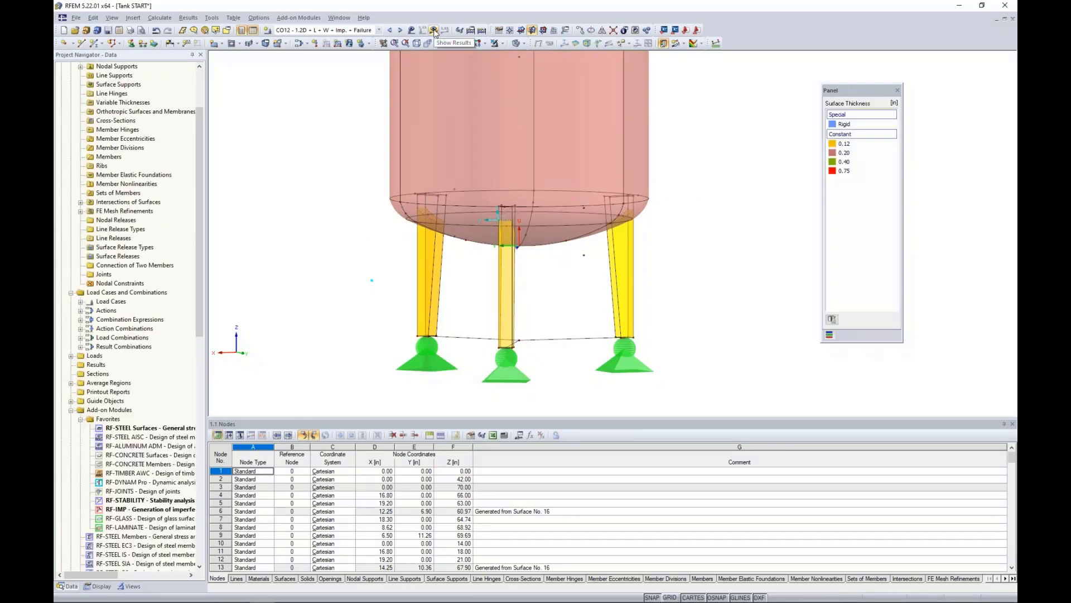
pyautogui.click(339, 17)
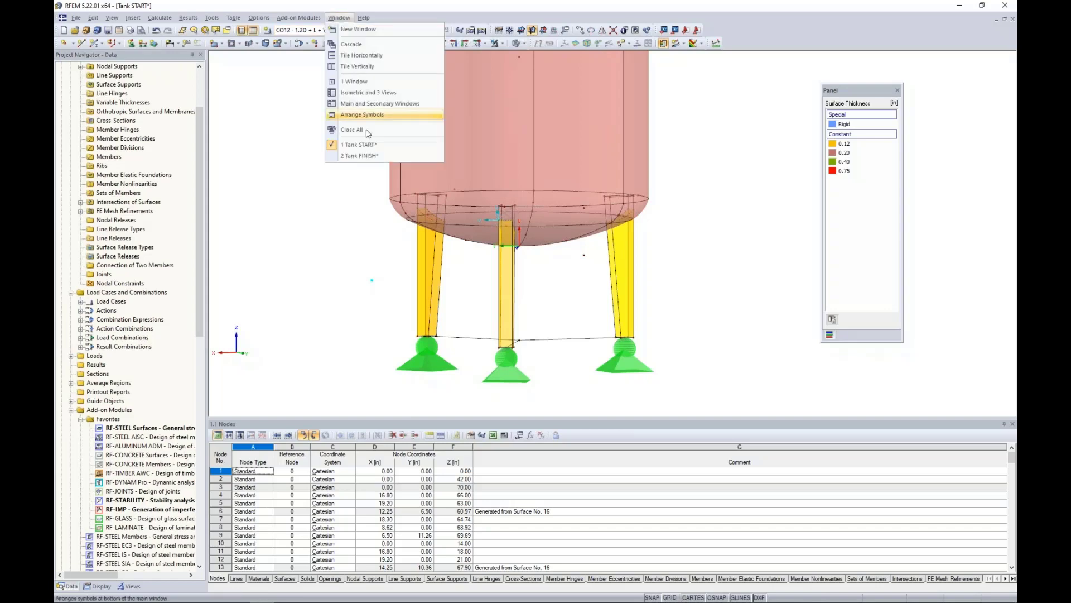
pyautogui.click(360, 156)
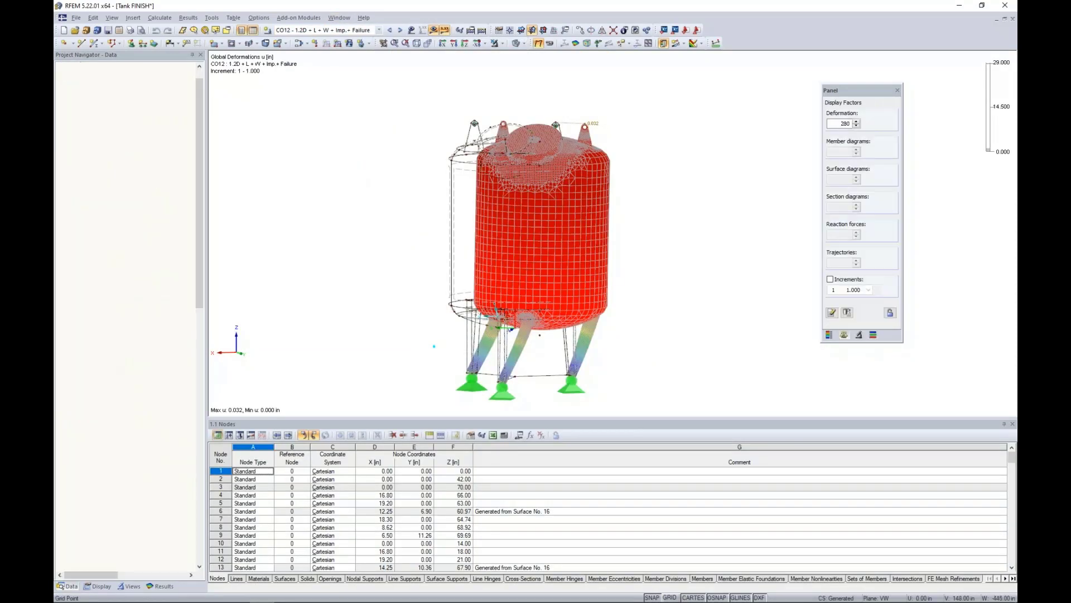
pyautogui.click(163, 586)
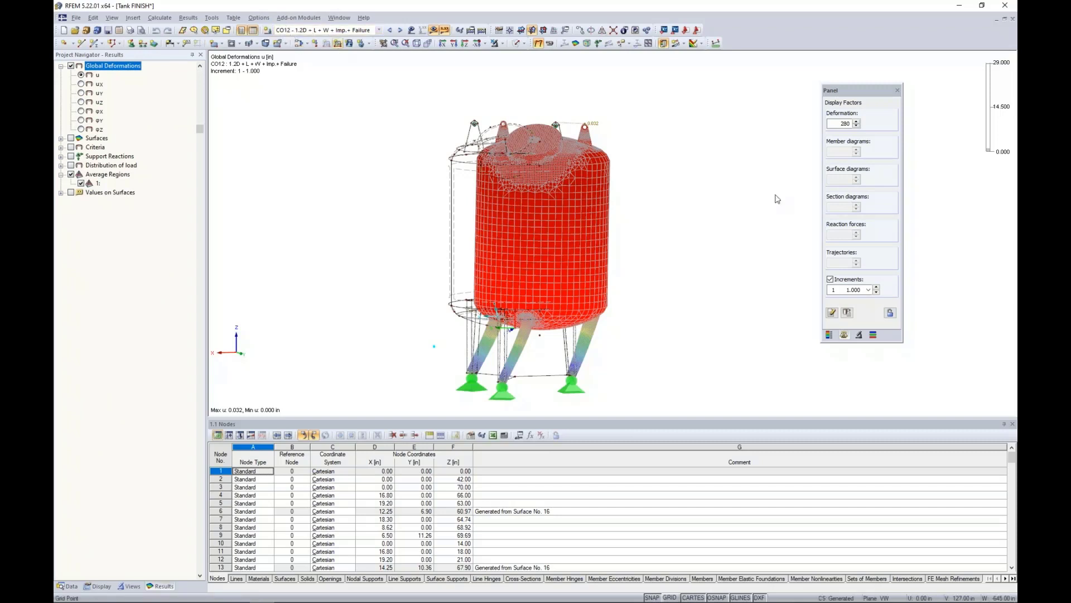
# Keep the load increment display active, set the deformation display factor to 30 and lock it.
pyautogui.click(831, 279)
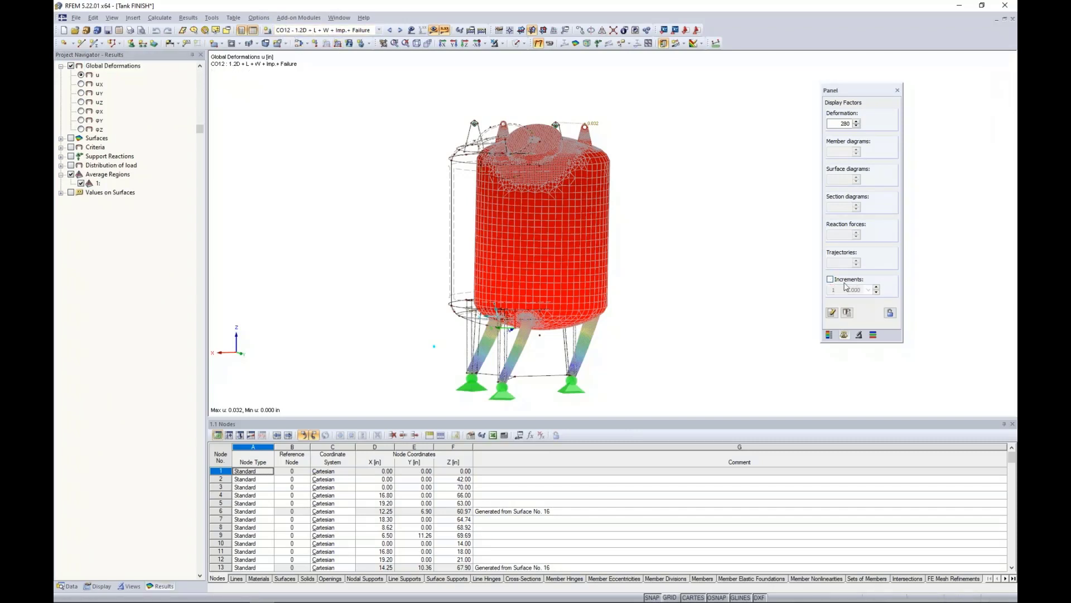
pyautogui.click(831, 280)
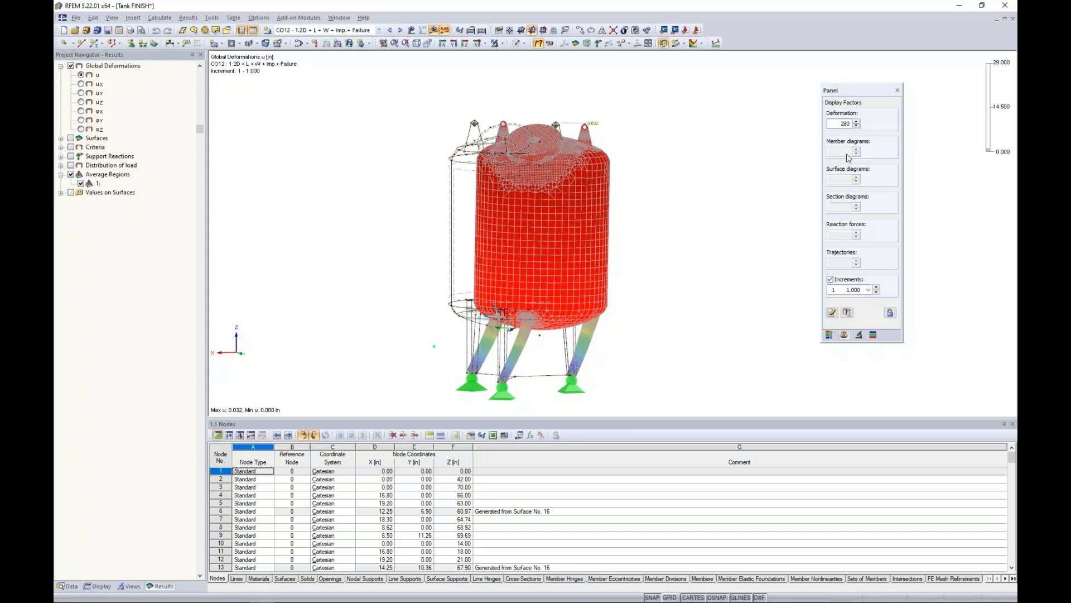
pyautogui.moveTo(839, 123); pyautogui.dragTo(888, 125)
pyautogui.write('30')
pyautogui.press('Return')
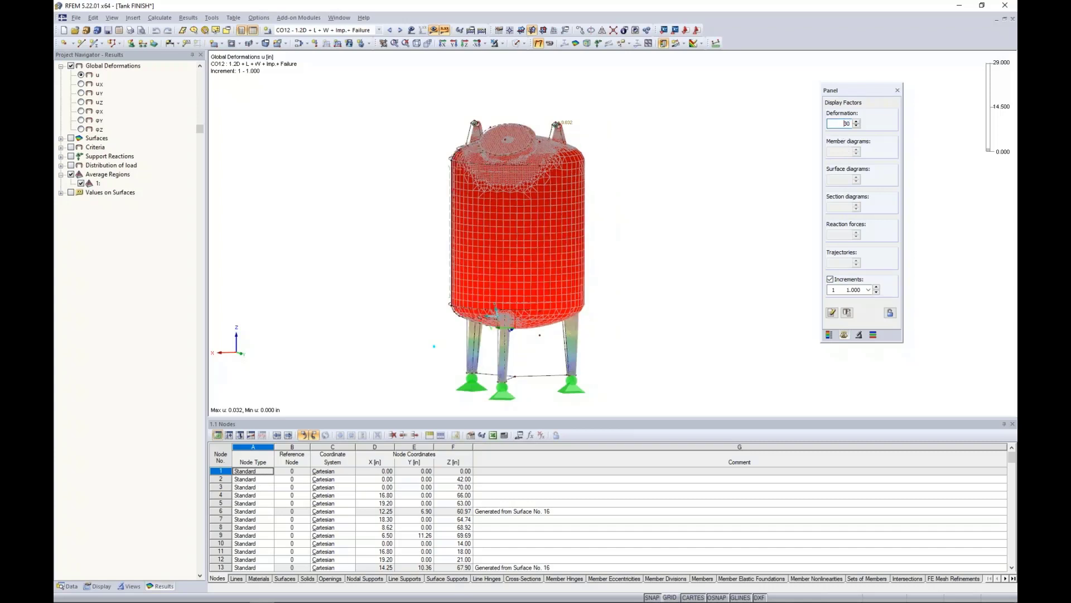
pyautogui.click(890, 314)
# Try showing the FE mesh on surfaces instead of on surface results, and restore the mesh on surface results.
pyautogui.scroll(3, 539, 362)
pyautogui.moveTo(540, 361); pyautogui.dragTo(571, 334, button='middle')
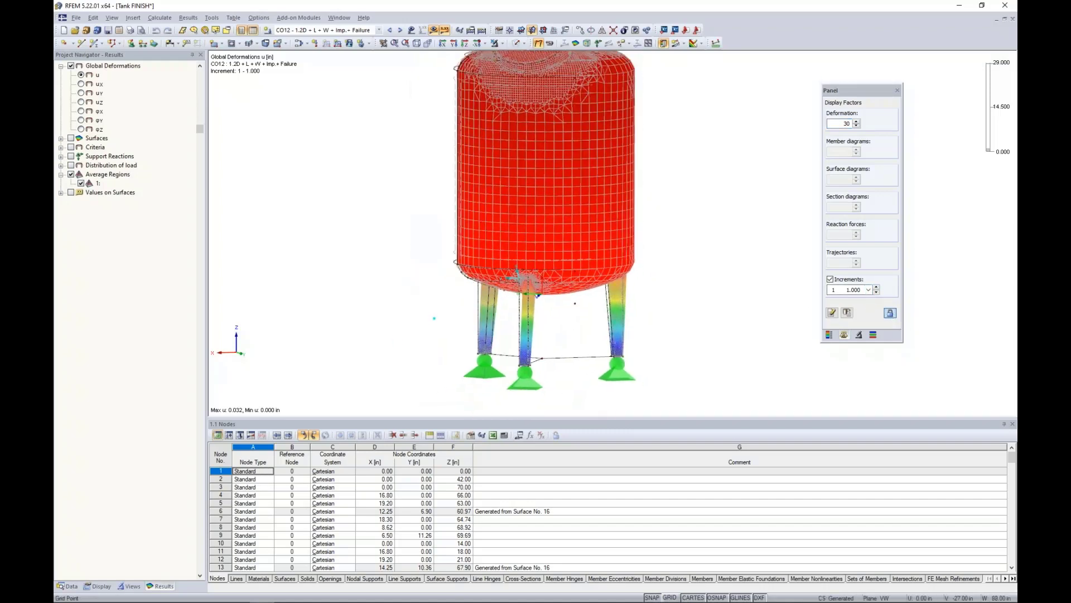
pyautogui.click(99, 586)
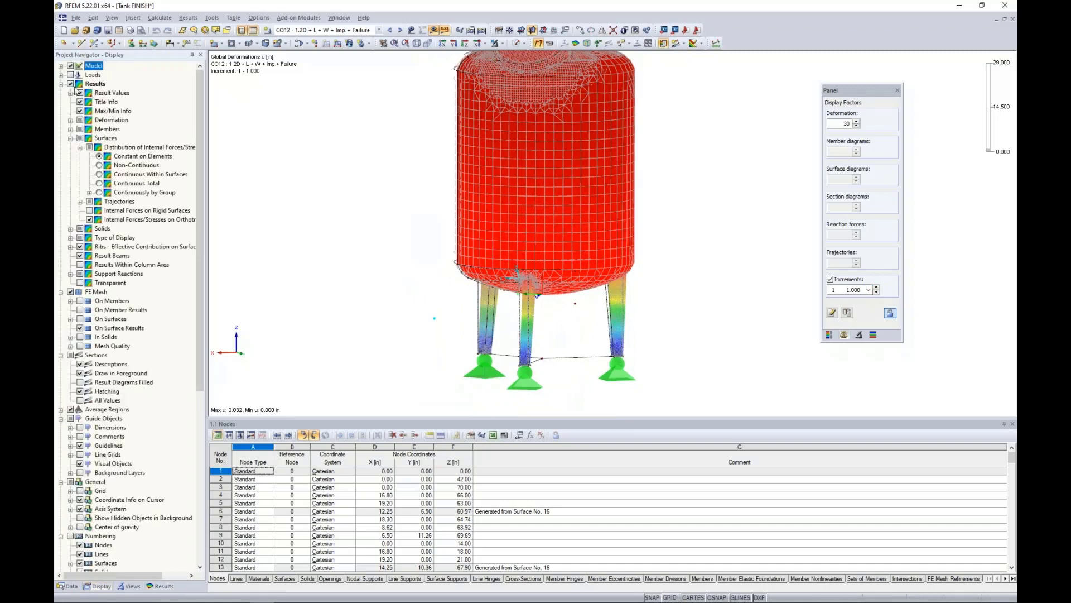
pyautogui.click(60, 83)
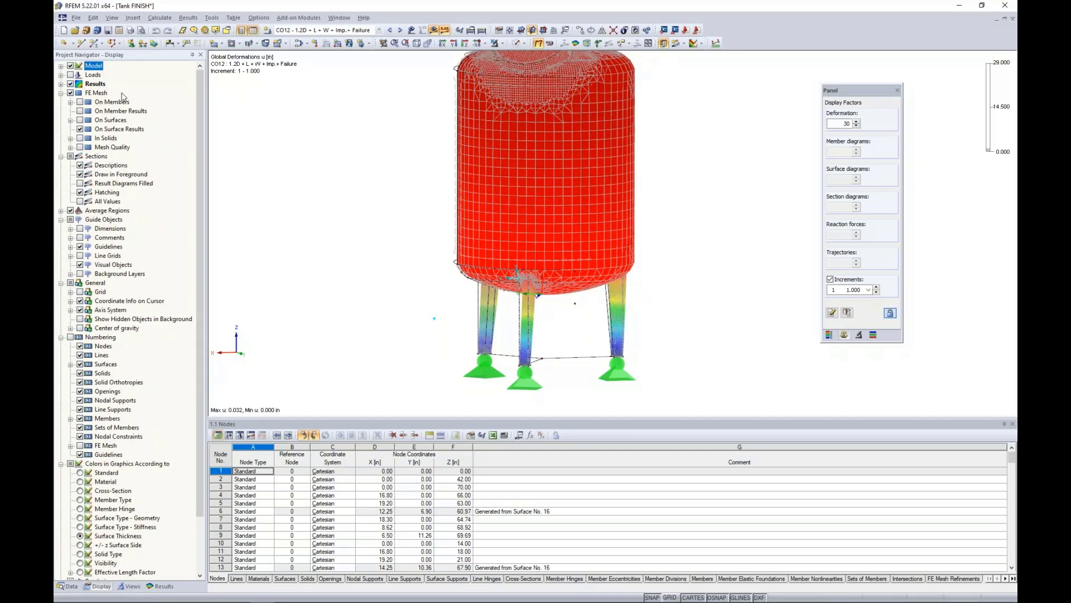
pyautogui.click(80, 120)
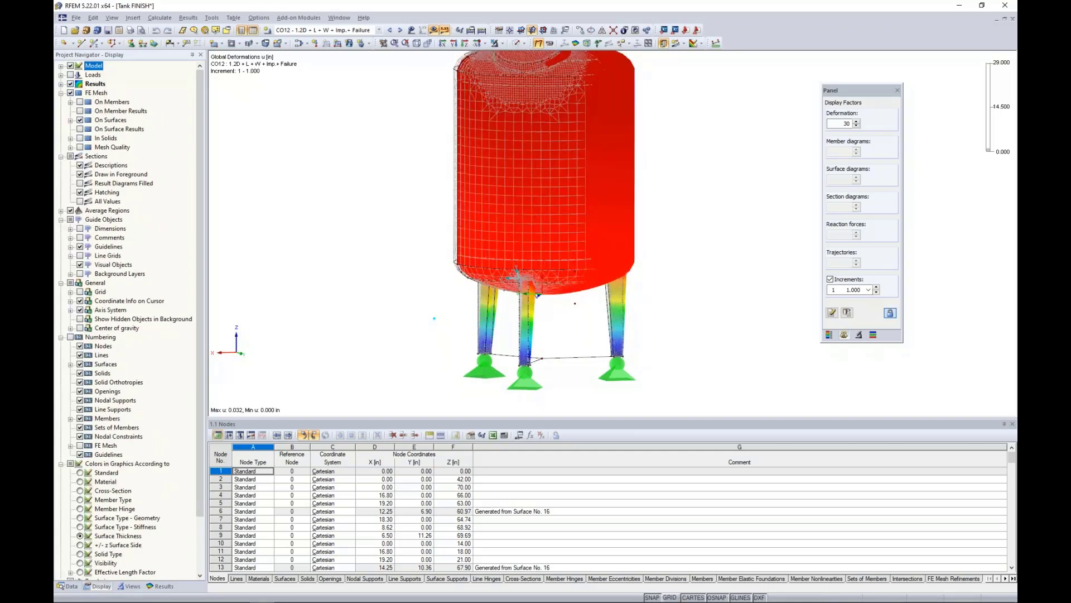
pyautogui.click(80, 120)
pyautogui.click(80, 129)
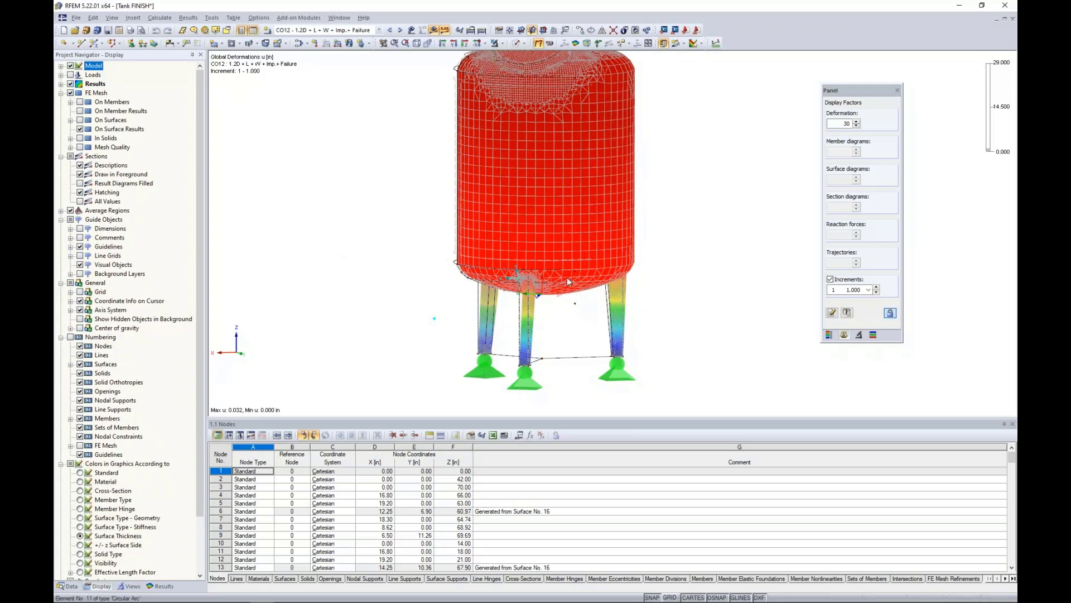
pyautogui.scroll(1, 558, 335)
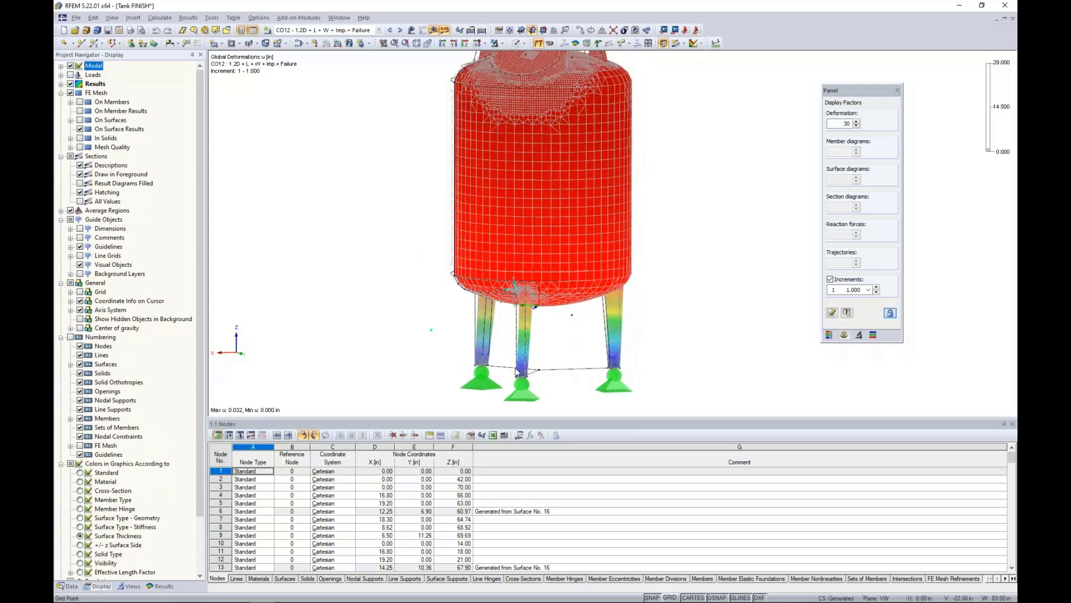
pyautogui.click(161, 586)
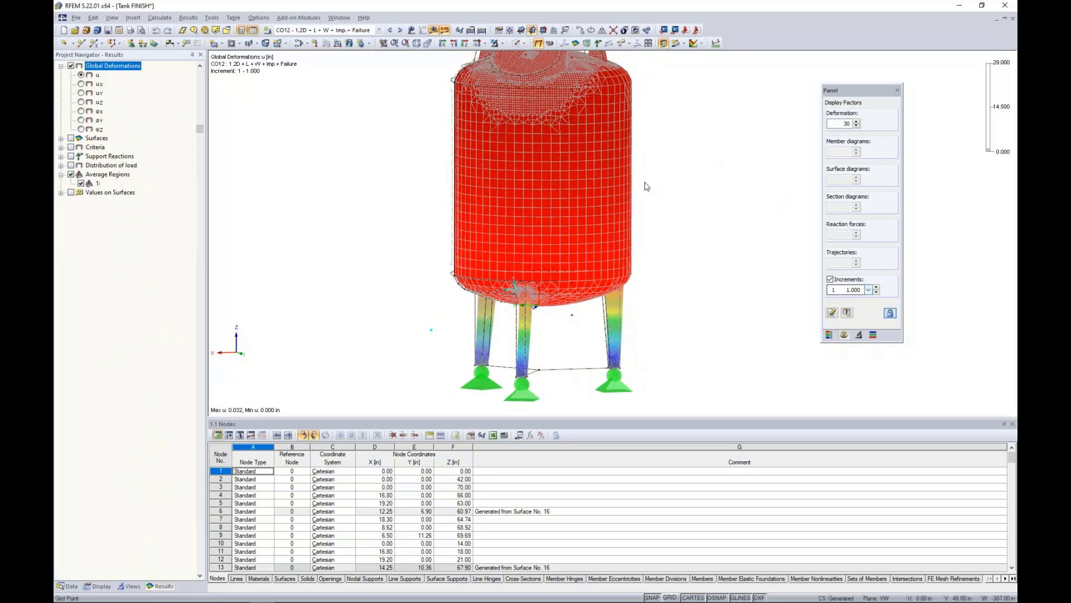
# Step the CO12 global deformation display through the load increments up to increment 15.
pyautogui.scroll(-2, 645, 186)
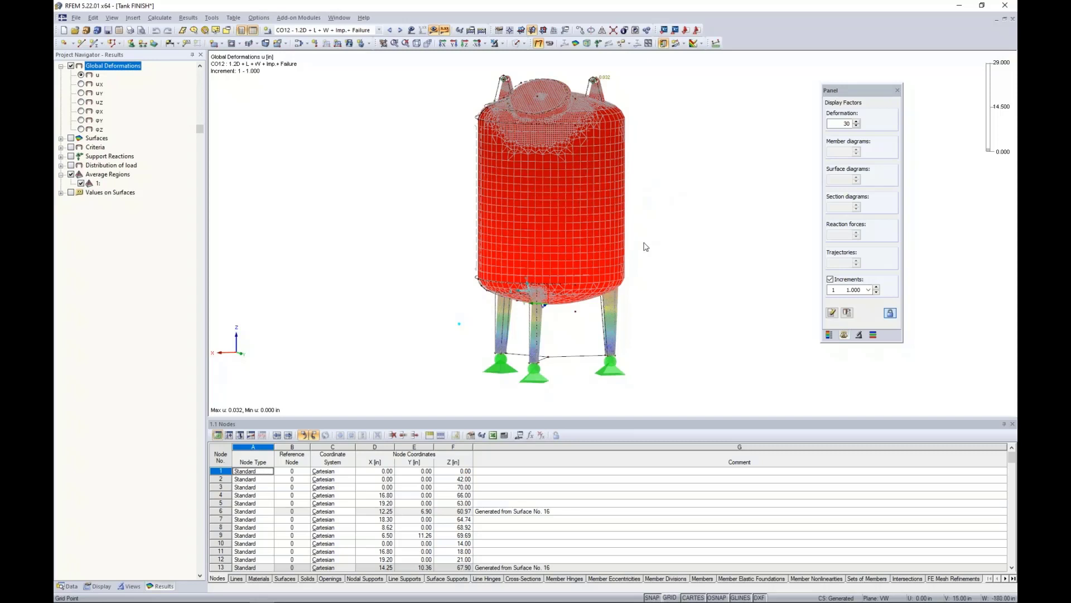
pyautogui.click(876, 288)
pyautogui.click(877, 288)
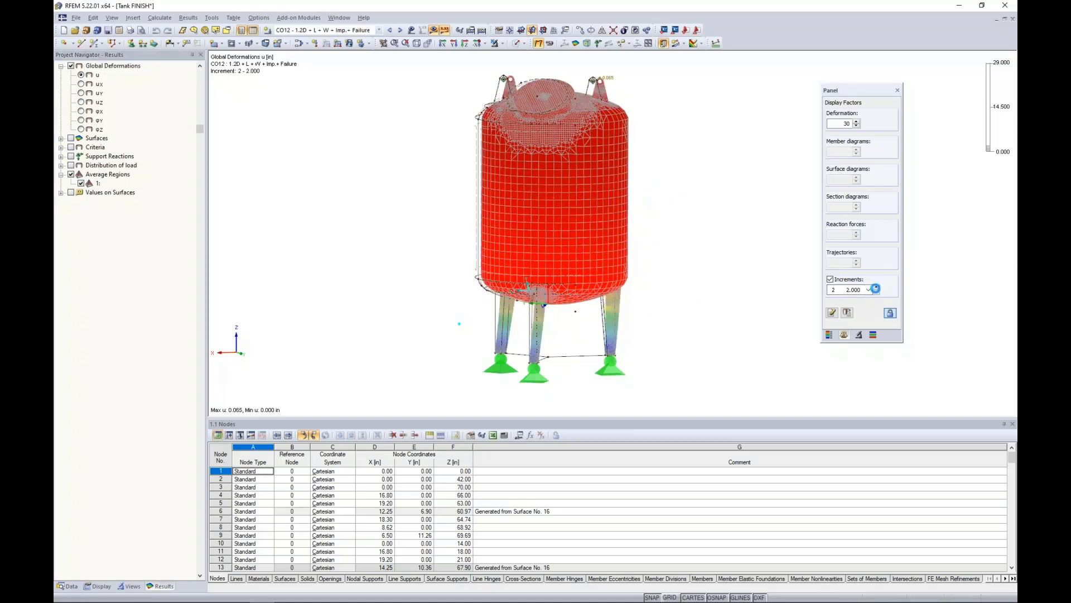
pyautogui.click(877, 288)
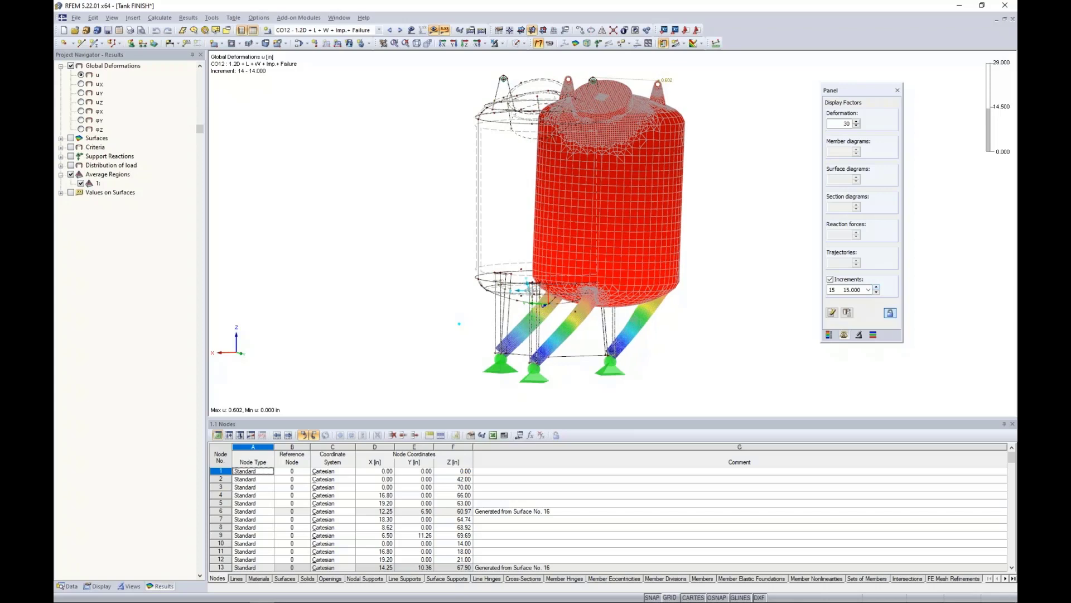
# Isolate the rightmost tank leg using Visibility by Selected Objects to examine its deformed shape.
pyautogui.scroll(5, 623, 324)
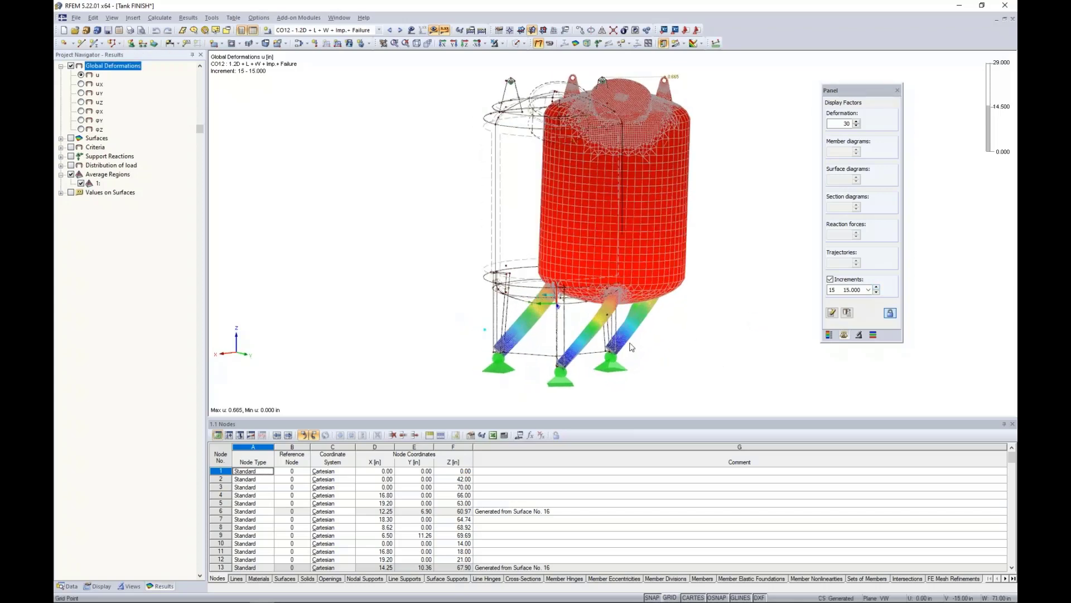
pyautogui.keyDown('ctrl'); pyautogui.moveTo(622, 324); pyautogui.dragTo(649, 309, button='middle'); pyautogui.keyUp('ctrl')
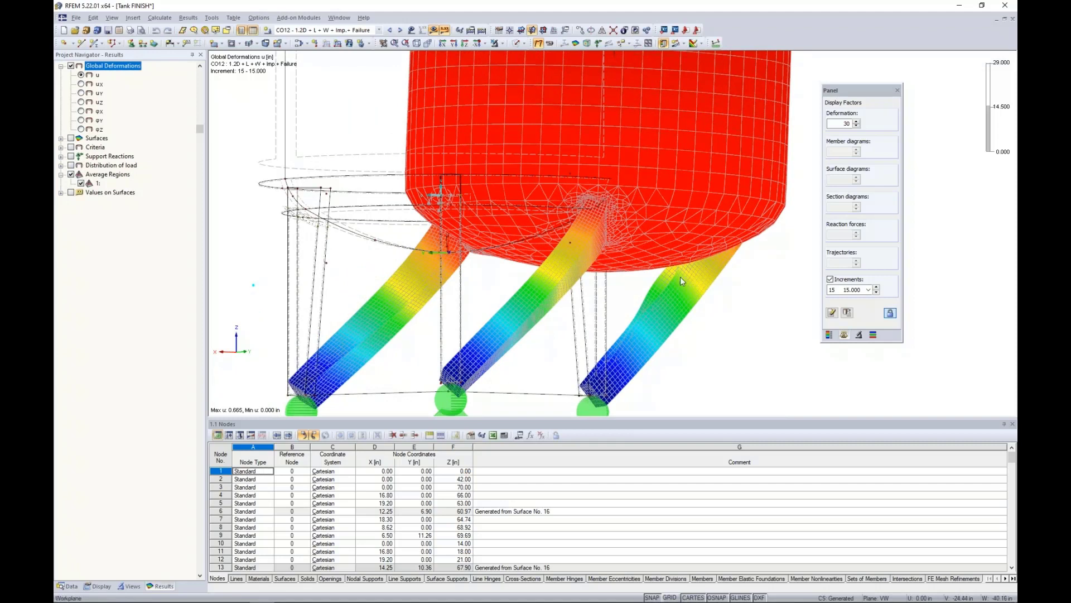
pyautogui.moveTo(708, 369); pyautogui.dragTo(550, 356)
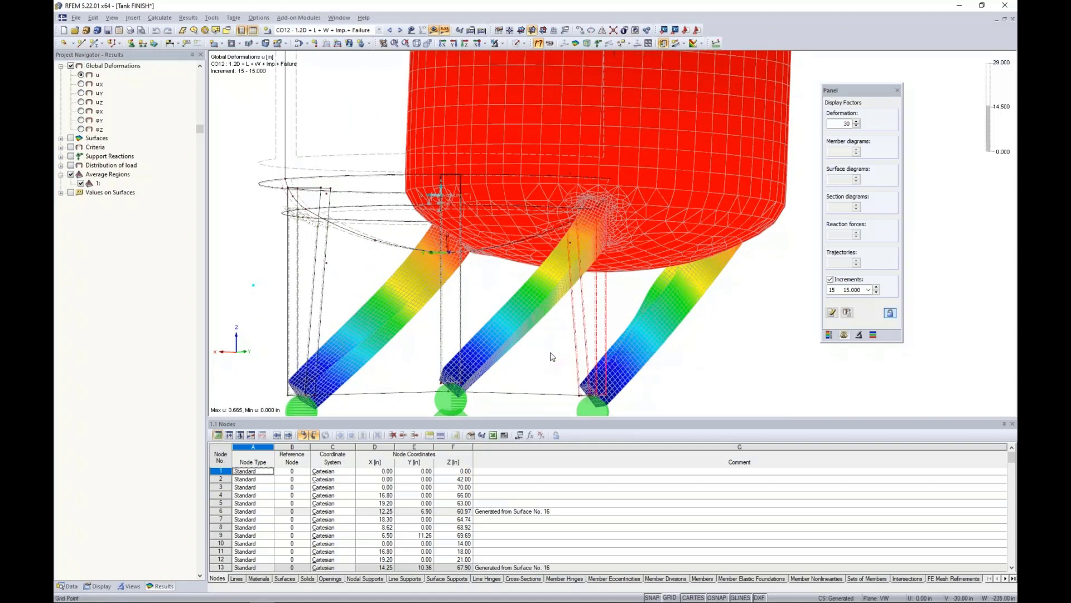
pyautogui.click(501, 44)
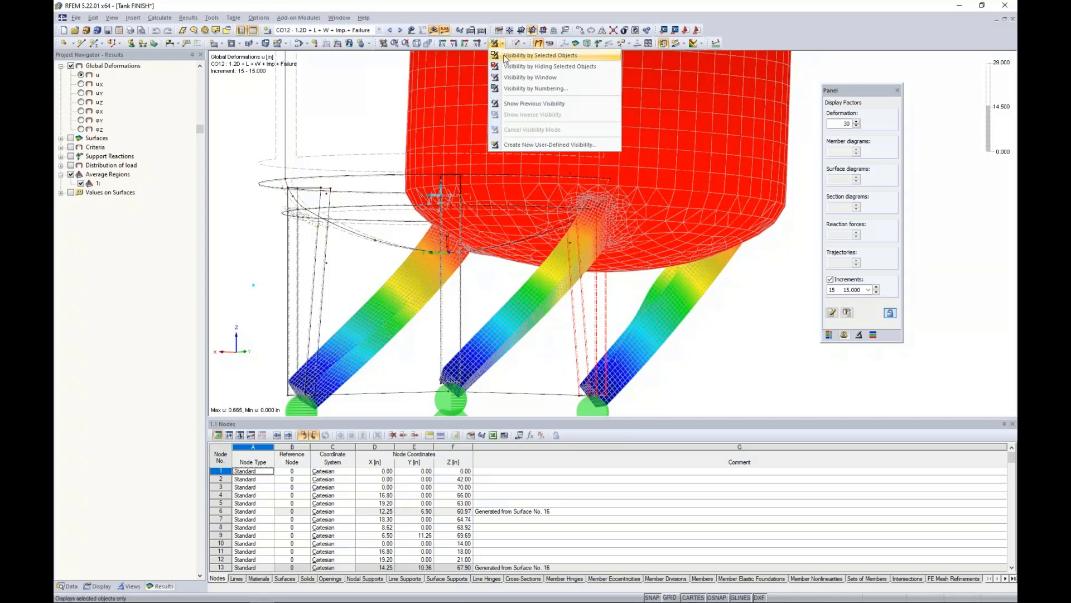
pyautogui.click(504, 56)
pyautogui.keyDown('ctrl'); pyautogui.moveTo(517, 77); pyautogui.dragTo(534, 307, button='middle'); pyautogui.keyUp('ctrl')
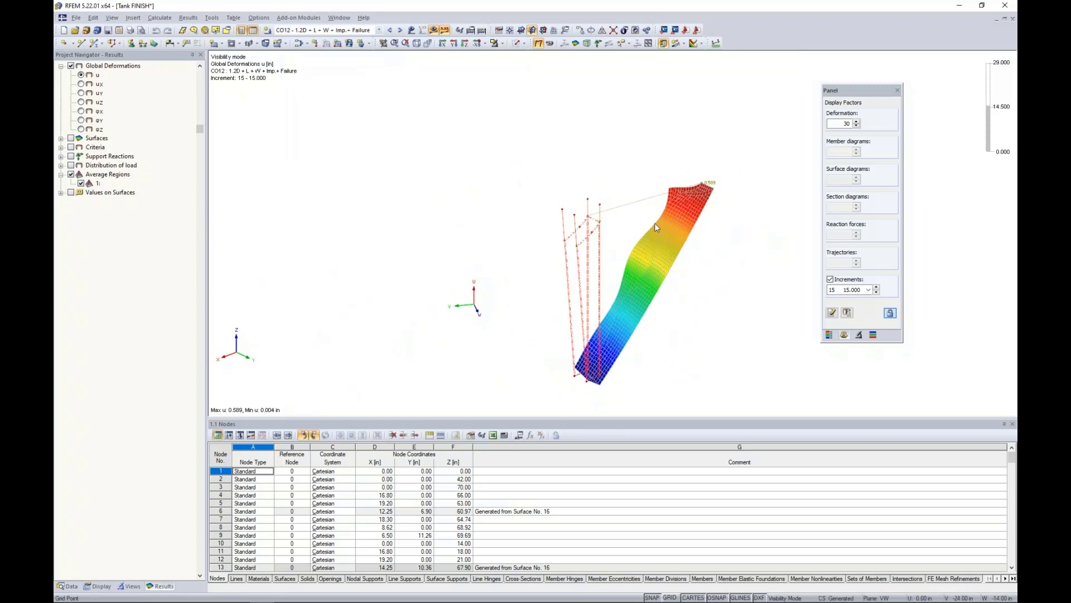
pyautogui.scroll(5, 624, 278)
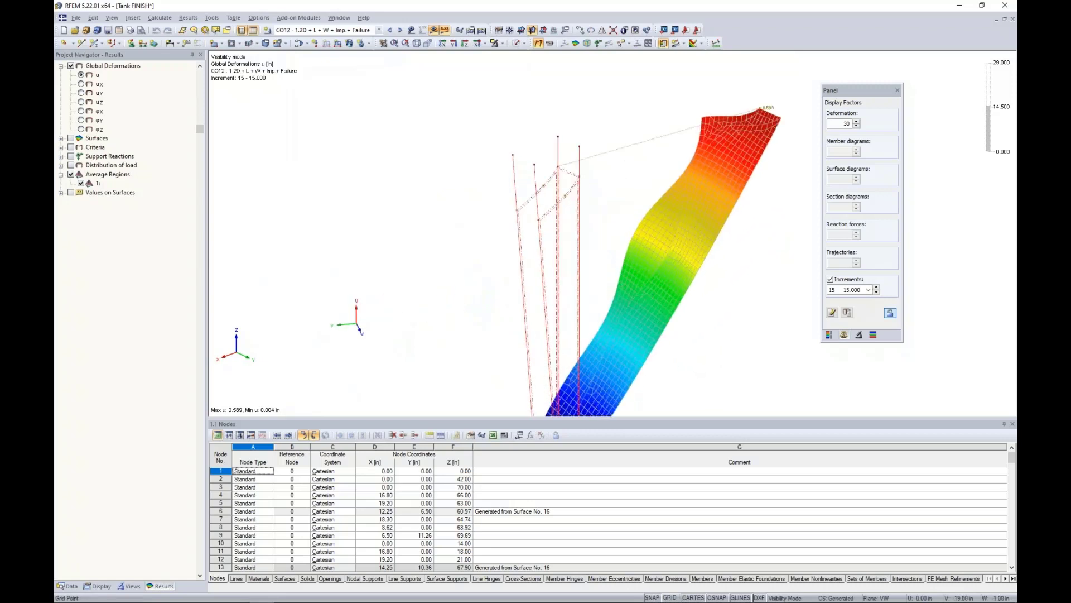
pyautogui.keyDown('ctrl'); pyautogui.moveTo(624, 278); pyautogui.dragTo(753, 271, button='middle'); pyautogui.keyUp('ctrl')
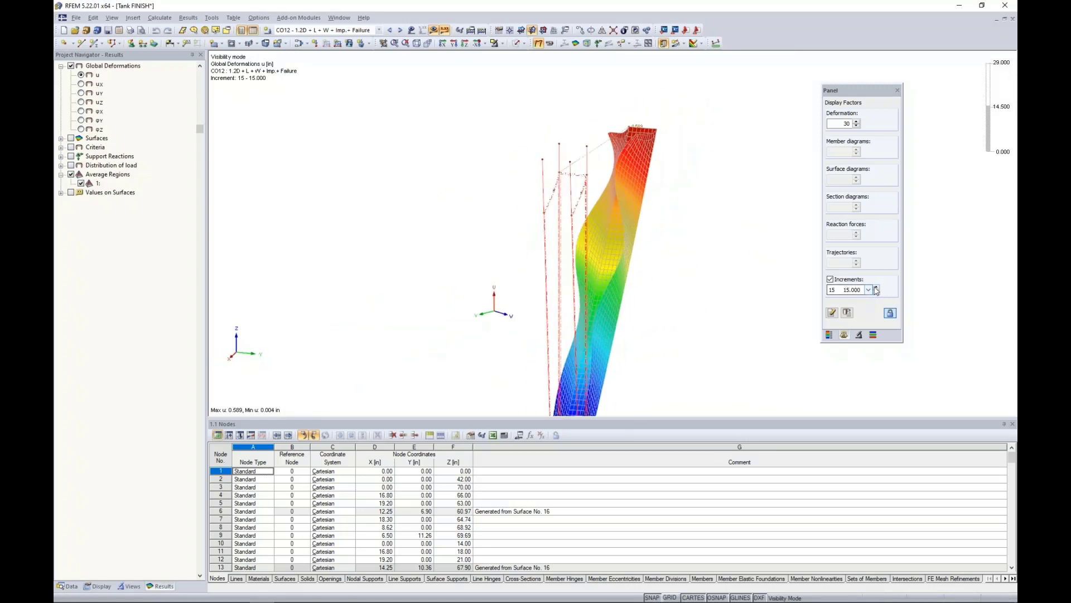
# Advance the isolated leg's deformation display to load increment 19 and inspect its buckled shape.
pyautogui.click(876, 288)
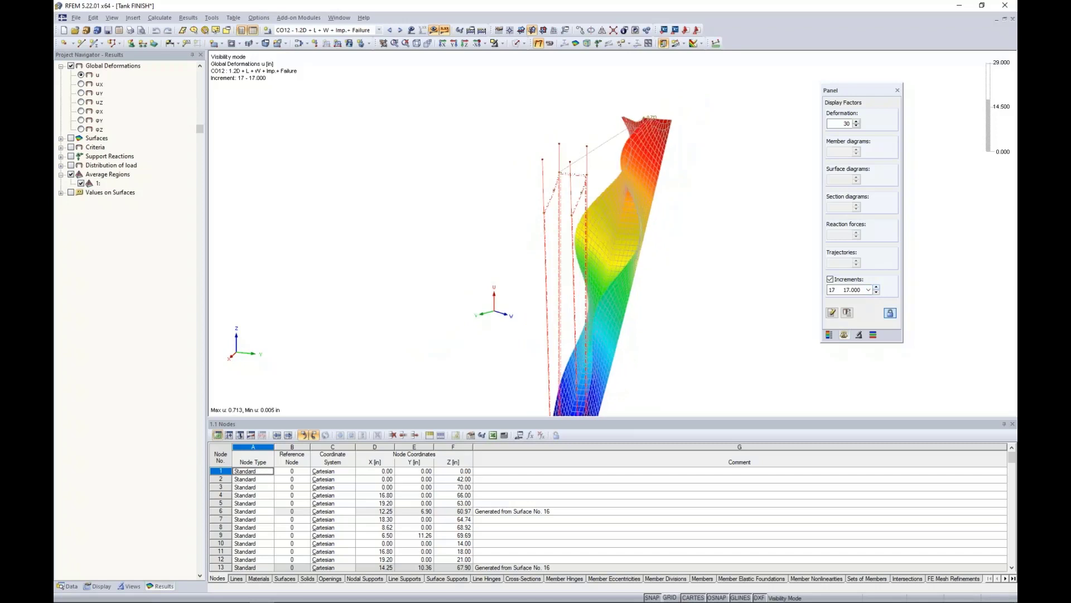
pyautogui.click(876, 288)
pyautogui.click(876, 288)
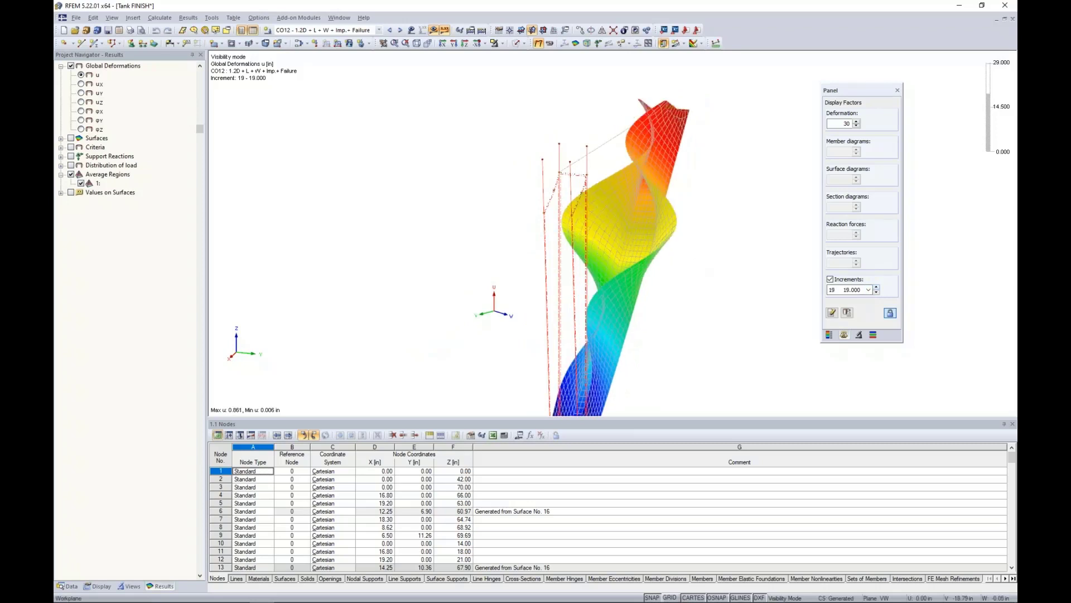
pyautogui.scroll(-5, 682, 265)
pyautogui.keyDown('ctrl'); pyautogui.moveTo(682, 265); pyautogui.dragTo(653, 248, button='middle'); pyautogui.keyUp('ctrl')
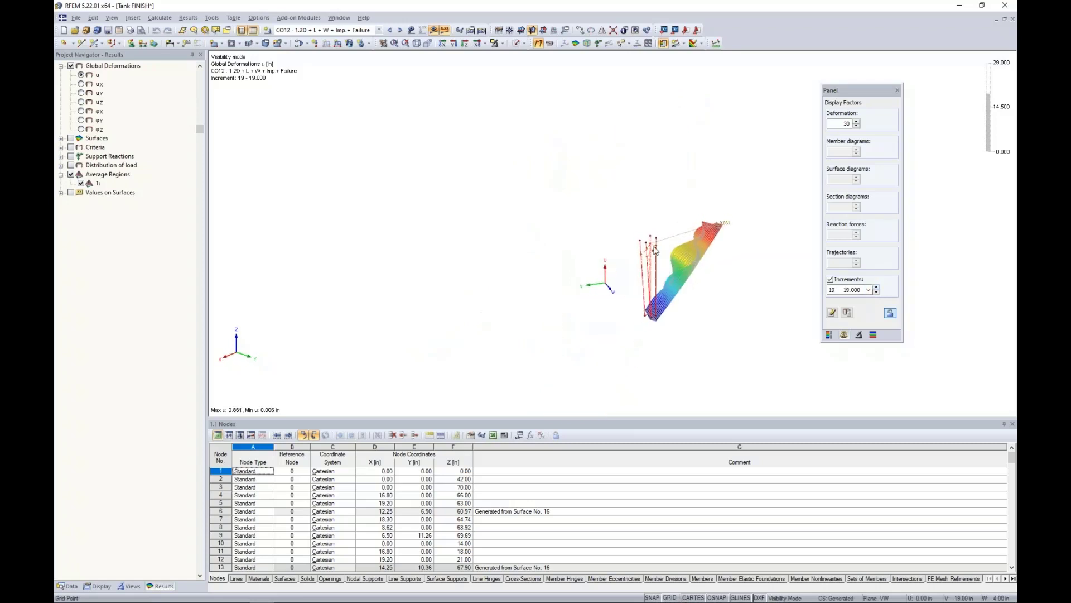
# Cancel the leg's visibility isolation to display the whole tank with its deformations again.
pyautogui.click(502, 44)
pyautogui.click(527, 129)
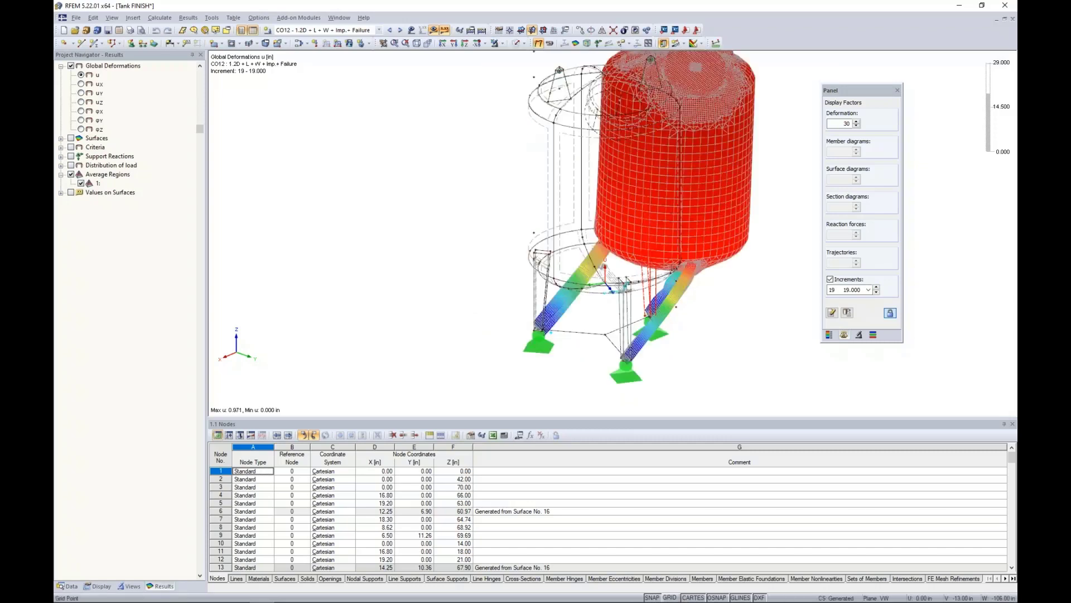
pyautogui.moveTo(471, 216); pyautogui.dragTo(454, 227, button='middle')
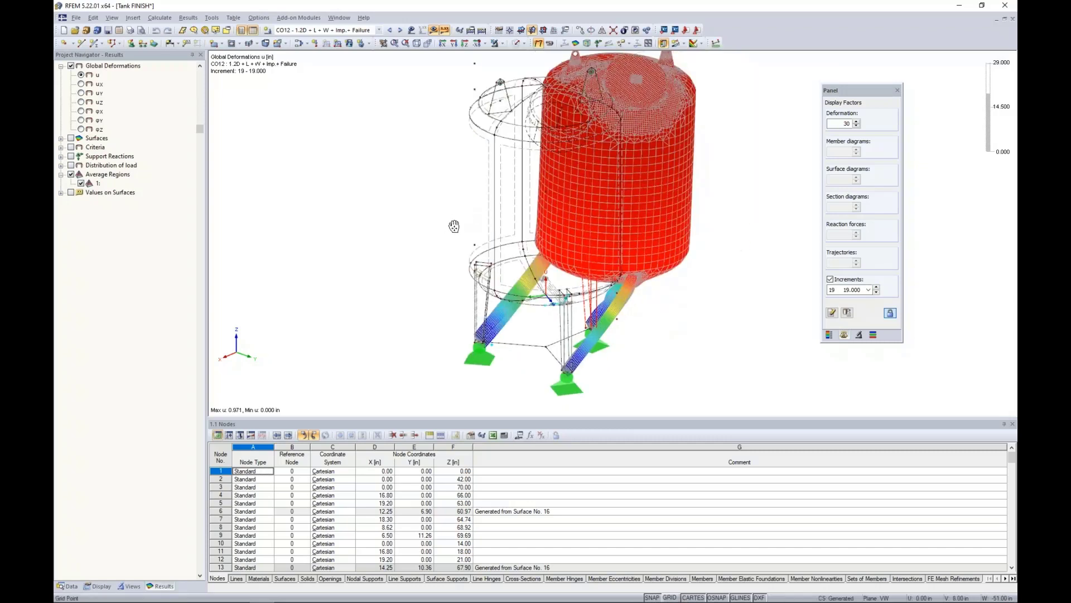
# Step the full tank's deformation display up through load increment 29, and return it to increment 28.
pyautogui.click(876, 287)
pyautogui.click(876, 287)
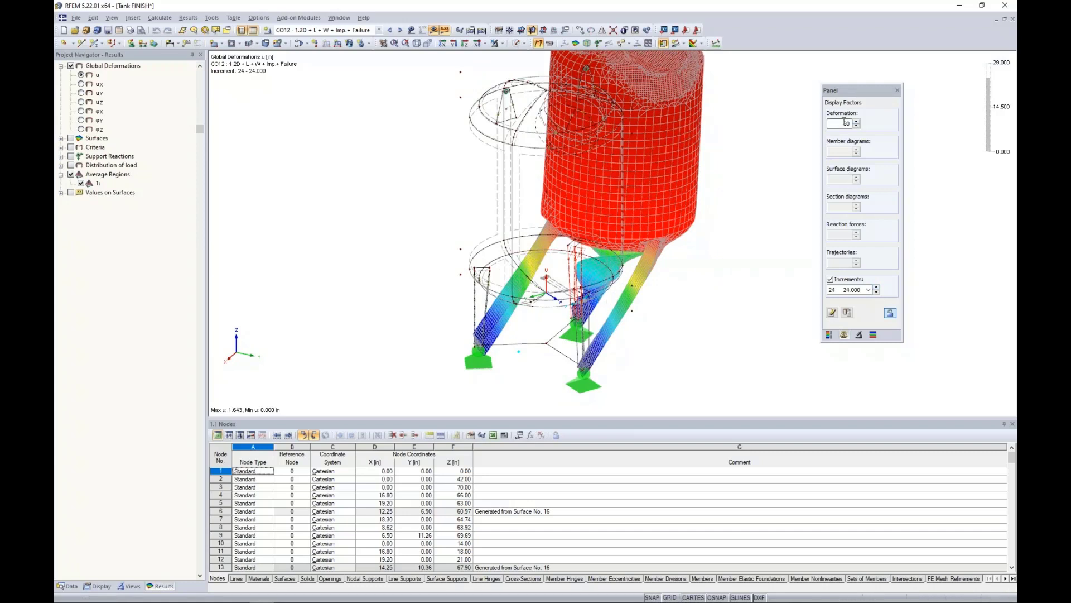
pyautogui.click(877, 288)
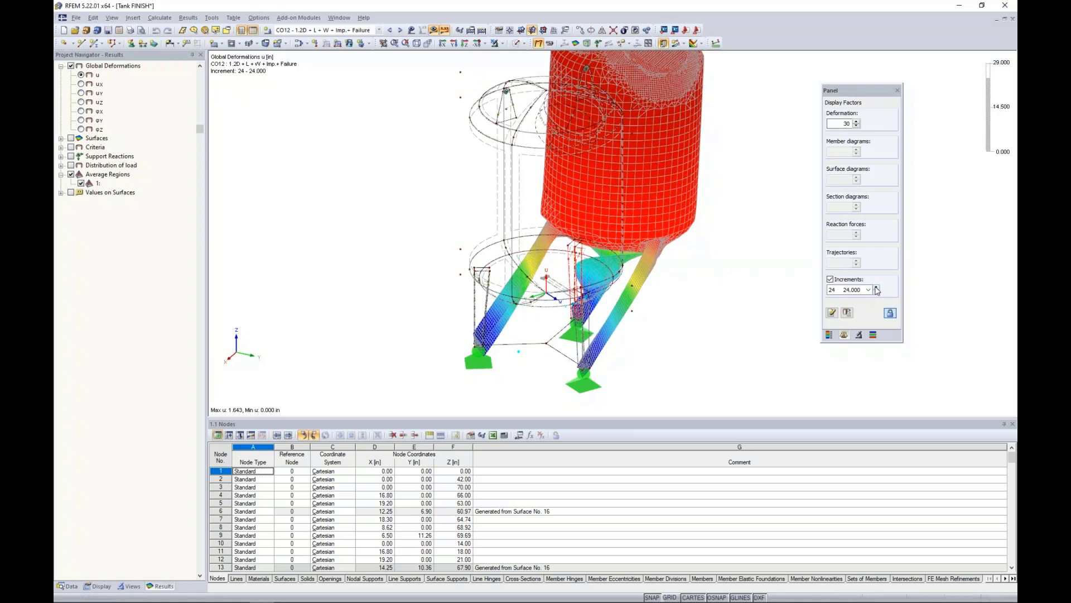
pyautogui.click(877, 287)
pyautogui.click(877, 287)
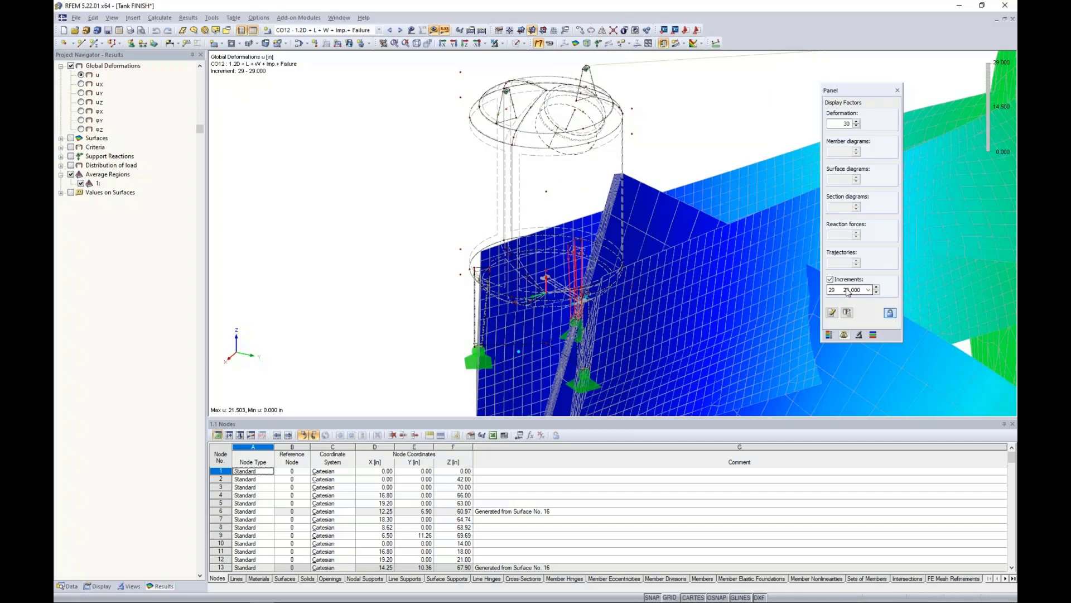
pyautogui.click(876, 293)
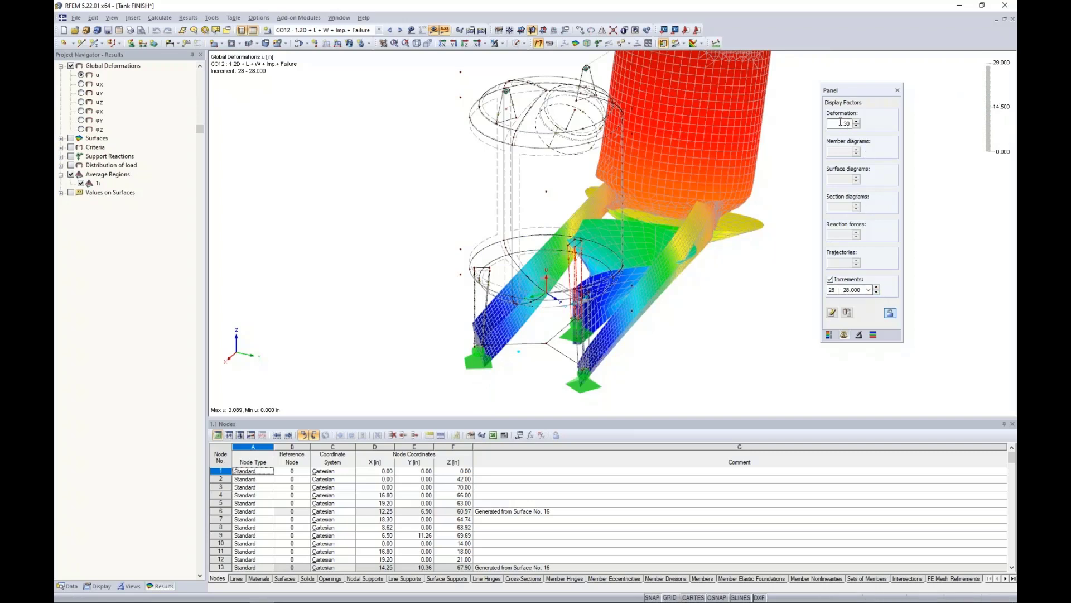
# Set the deformation display factor to 10 and examine the tank's buckled legs from another angle.
pyautogui.moveTo(851, 124); pyautogui.dragTo(818, 124)
pyautogui.write('10')
pyautogui.press('Return')
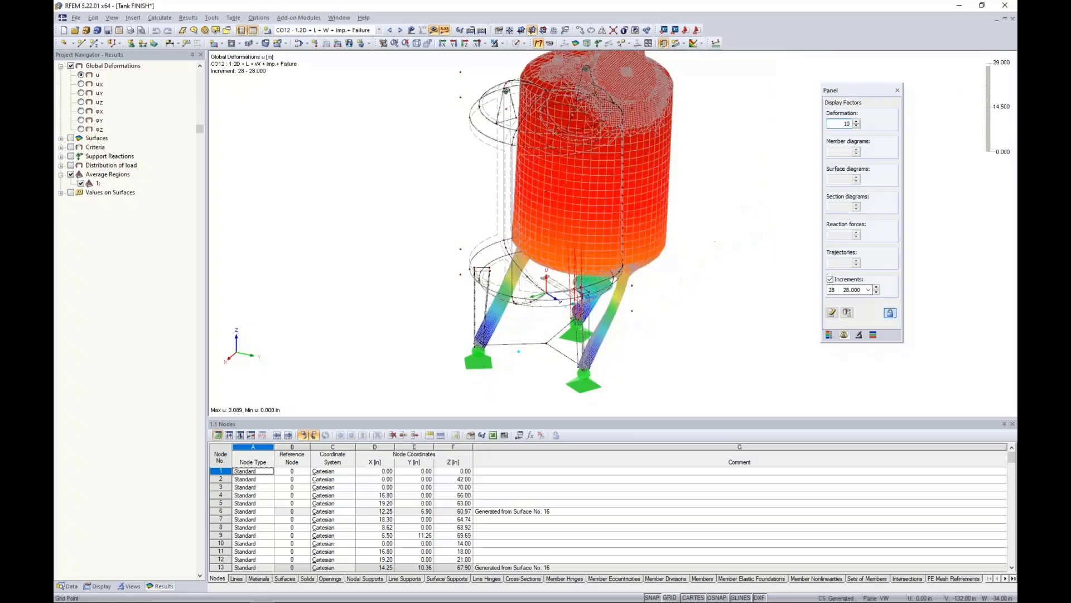
pyautogui.keyDown('ctrl'); pyautogui.moveTo(613, 279); pyautogui.dragTo(483, 208, button='middle'); pyautogui.keyUp('ctrl')
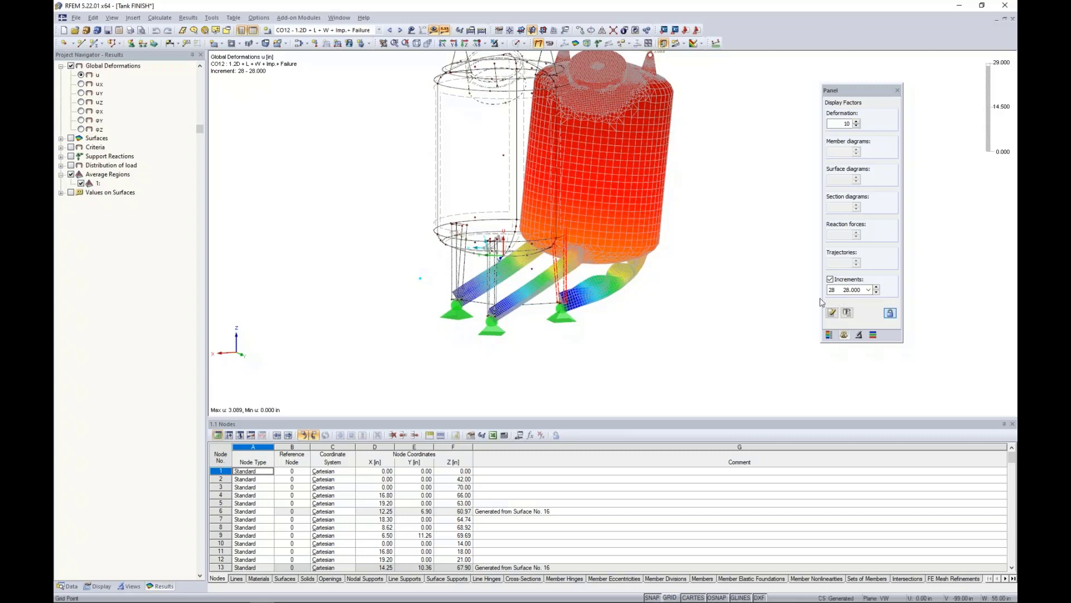
# Switch to the PowerPoint slide show of the Plate and Shell Webinar and advance to the More Information slide.
pyautogui.press('super+Tab')
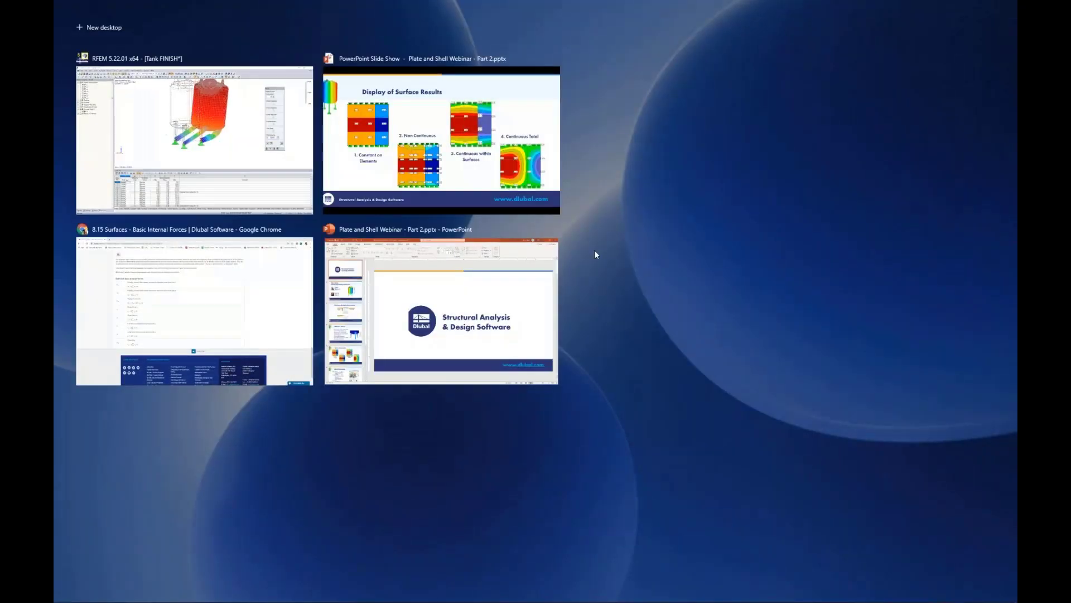
pyautogui.click(444, 148)
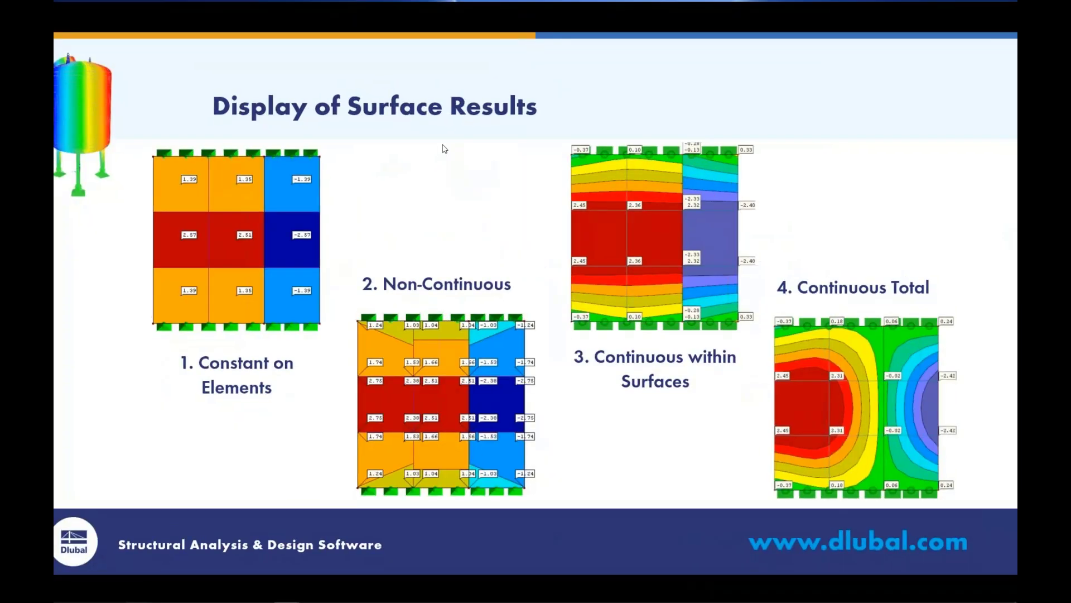
pyautogui.press('Right')
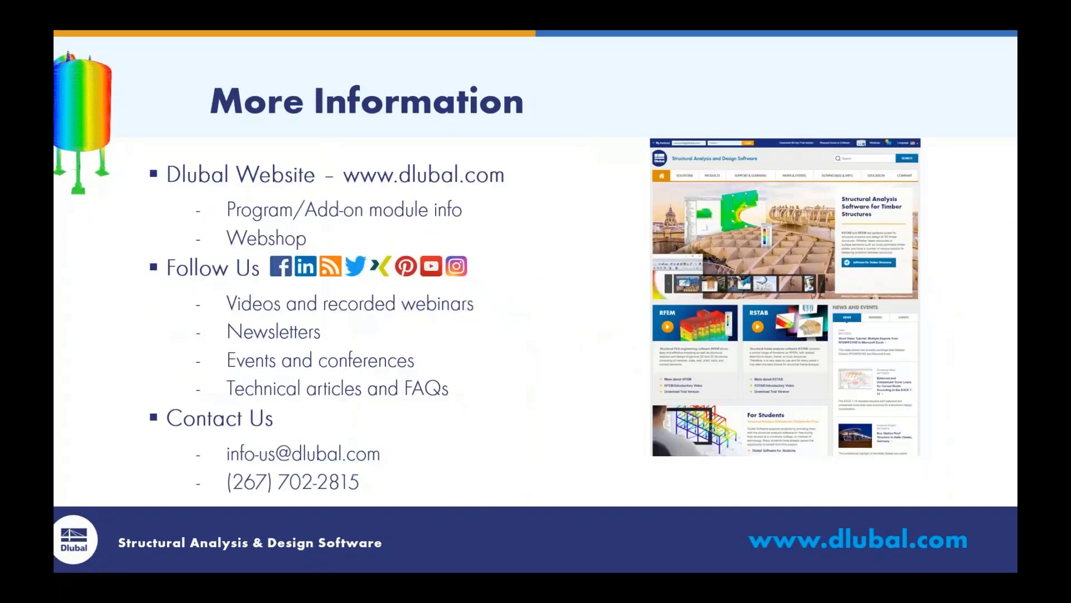